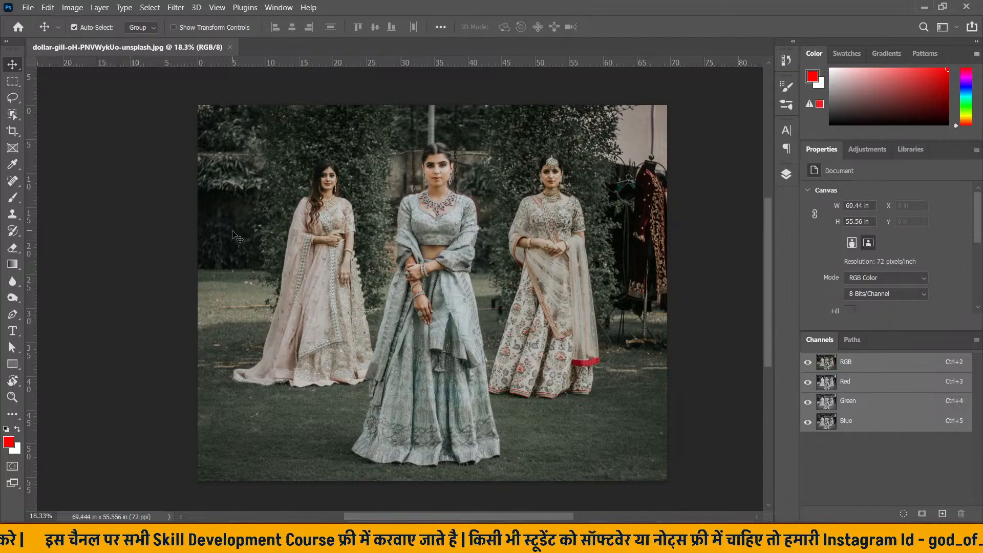
click(13, 250)
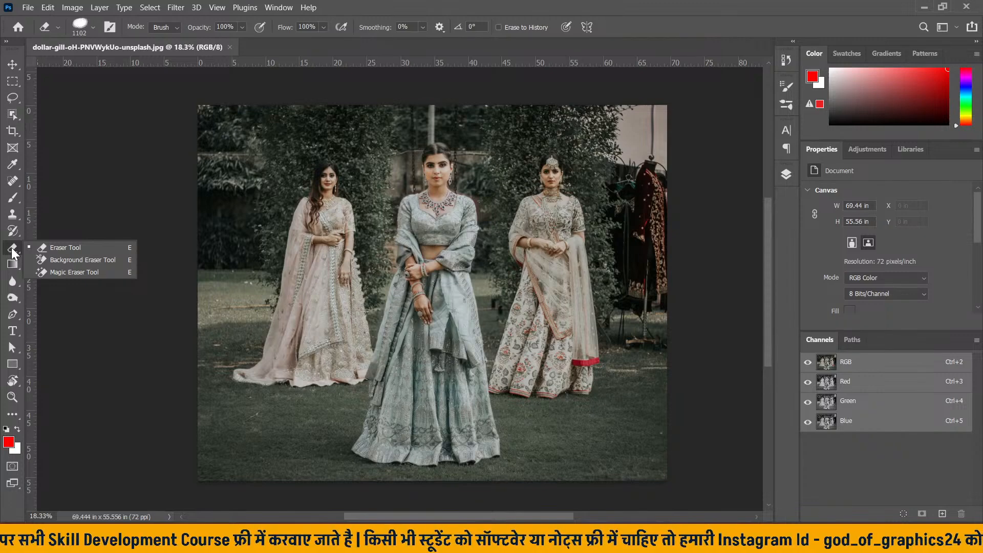
click(12, 266)
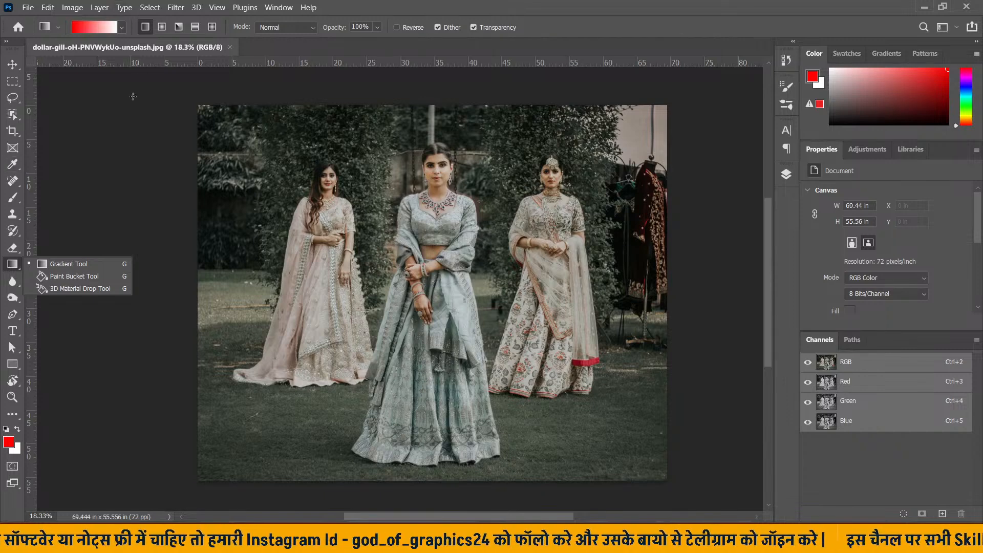
click(13, 64)
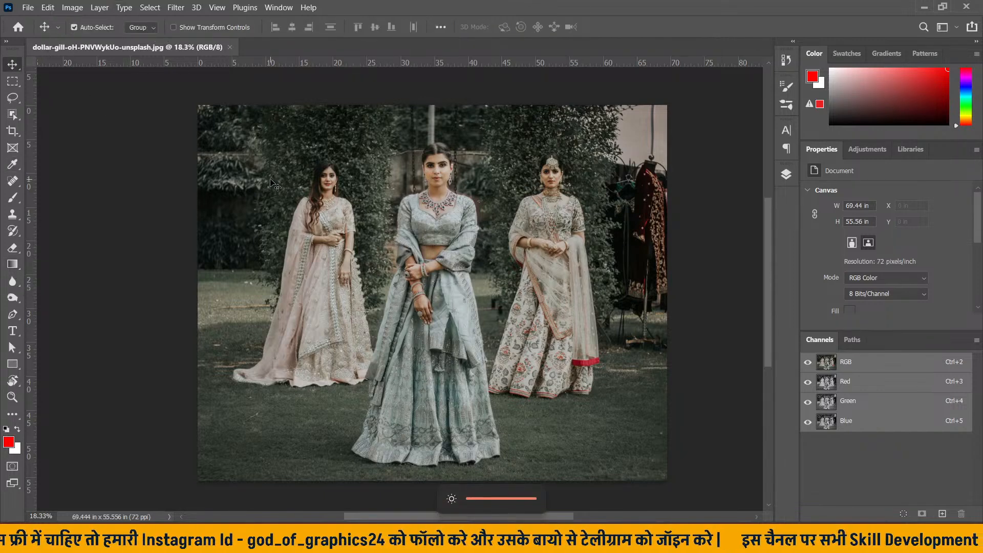
click(12, 248)
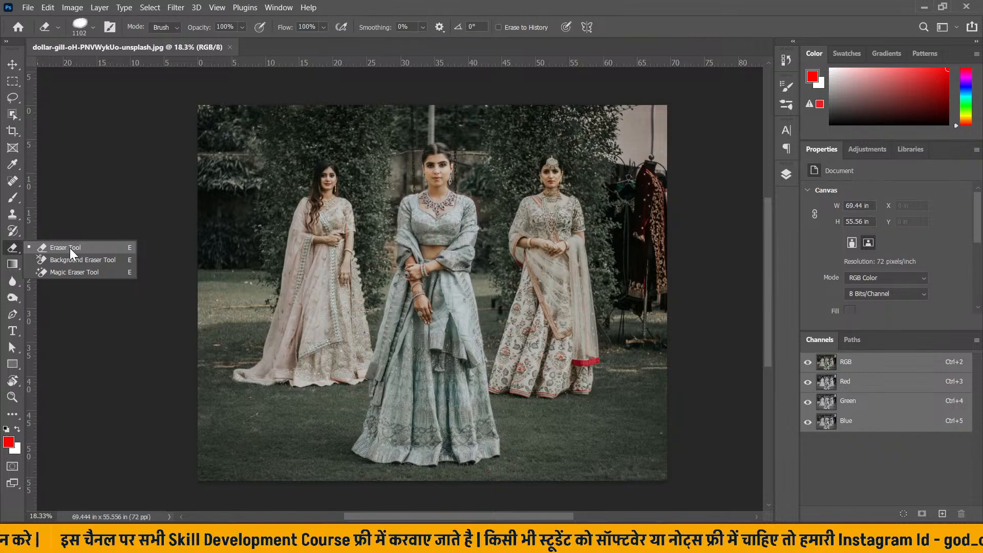
- Open the "a-photo-of-a-young-indian-man-standing-confidently" image from the Downloads folder
click(28, 11)
click(48, 29)
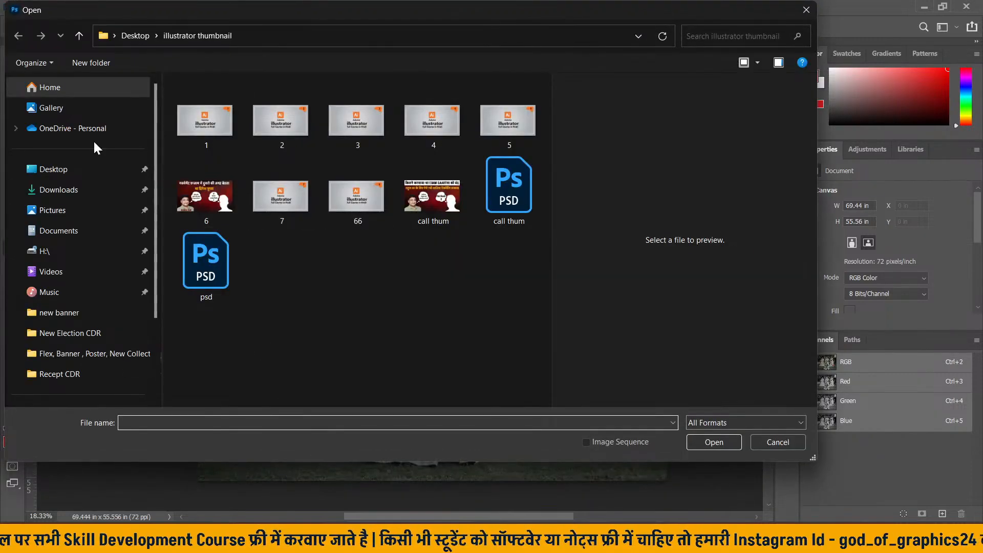
click(56, 189)
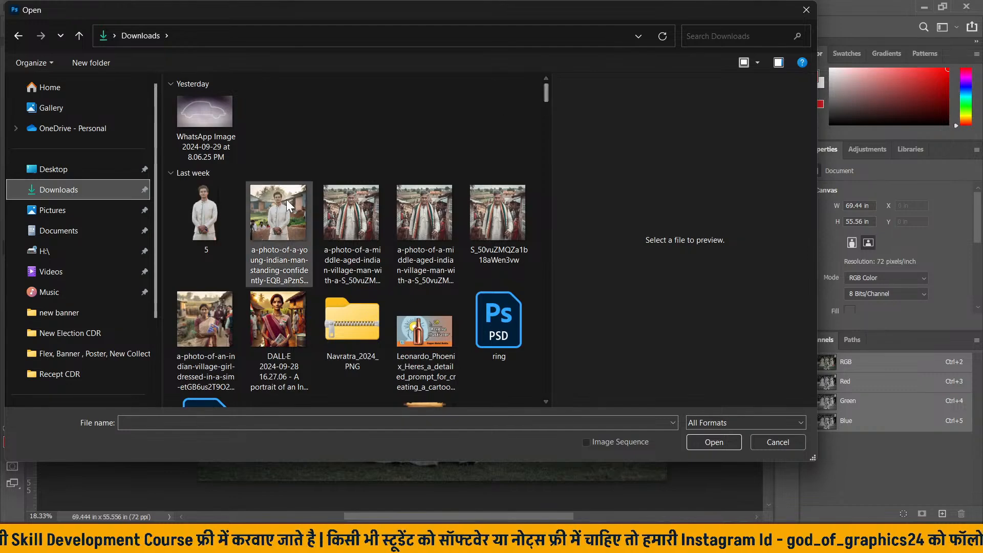
click(281, 219)
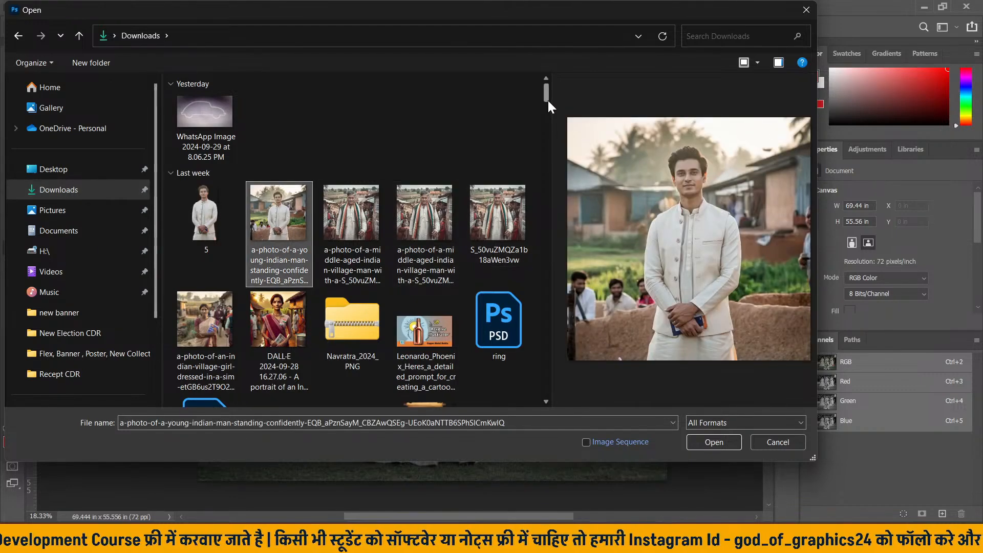
drag(548, 99, 548, 106)
click(267, 238)
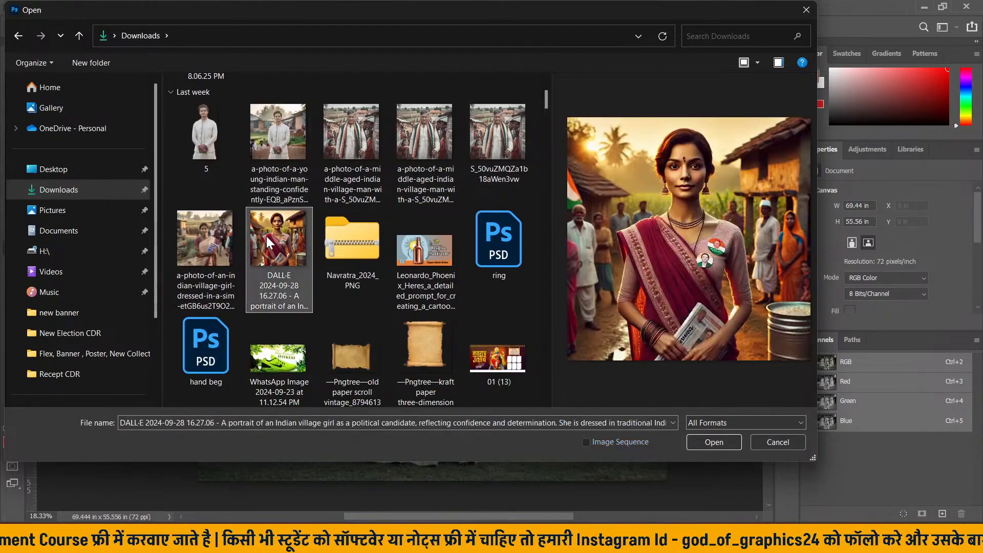
click(280, 163)
click(703, 441)
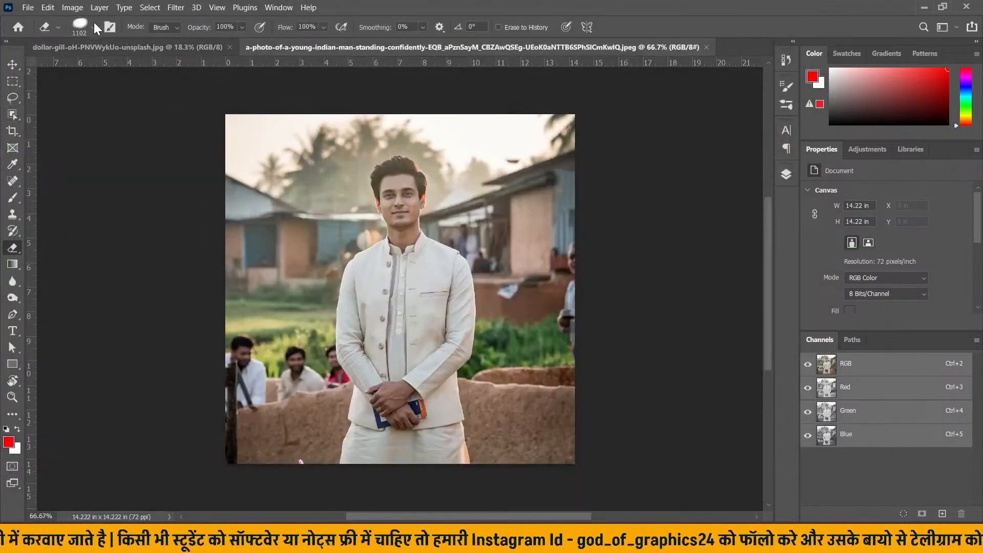
- Choose the Eraser Tool in Brush mode and set its brush size to 88 px
right_click(13, 247)
click(61, 247)
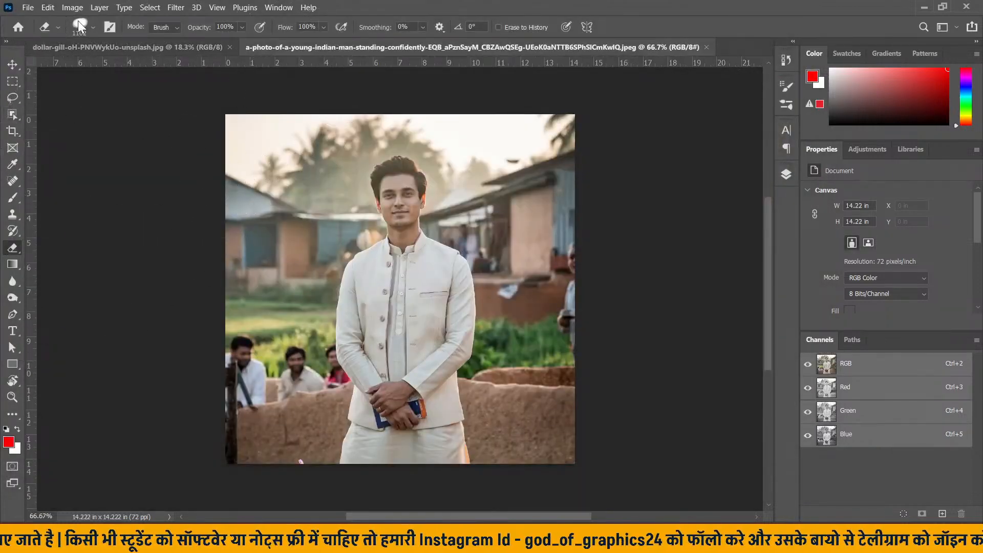
click(92, 28)
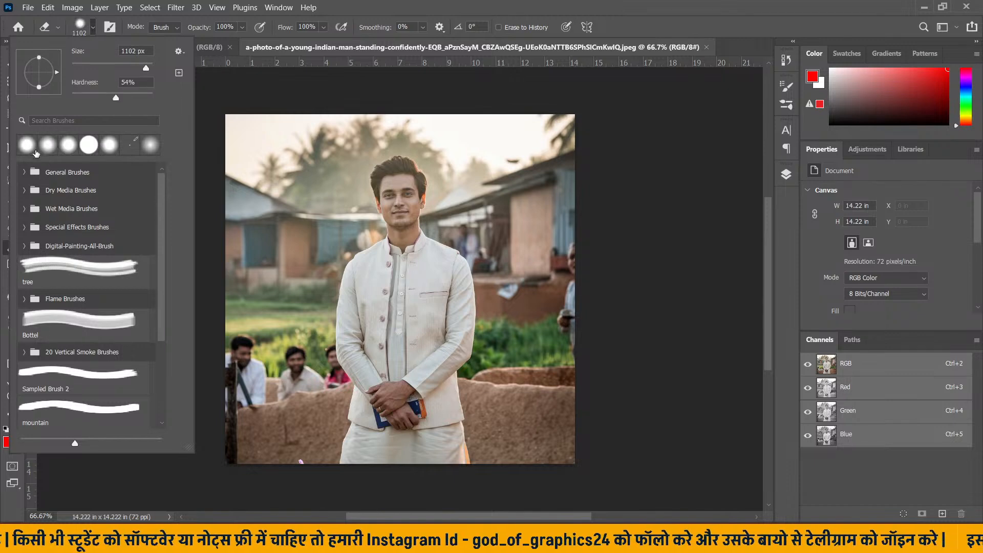
drag(146, 68, 88, 67)
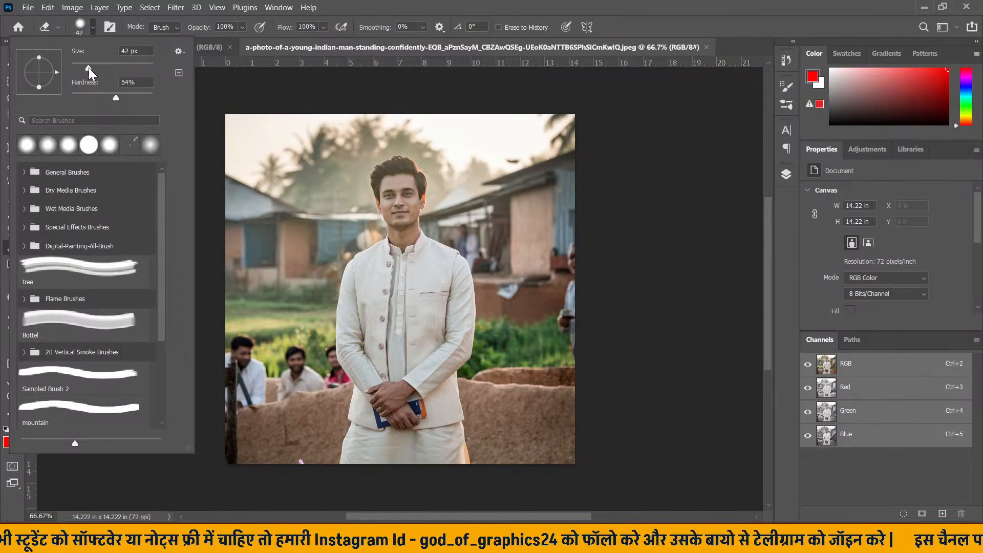
click(93, 29)
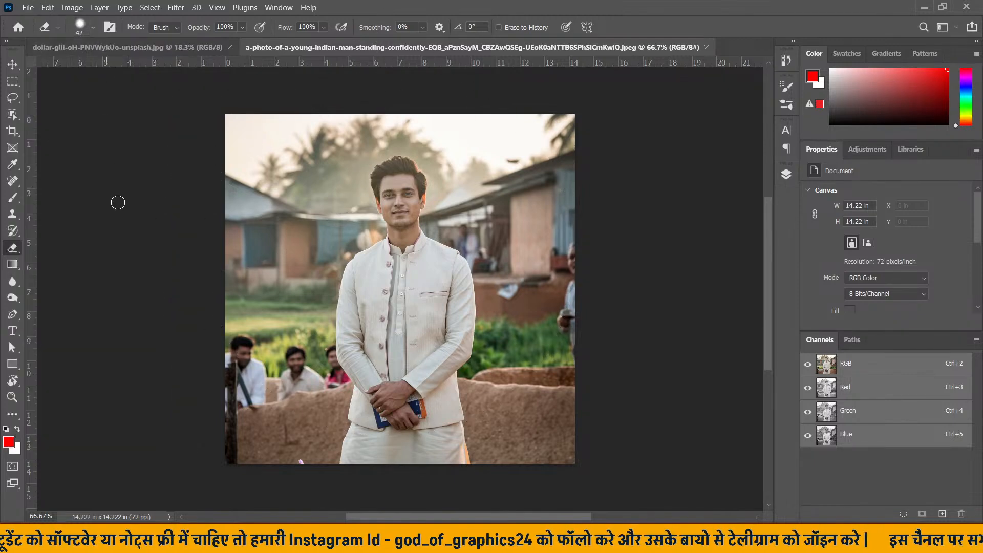
click(82, 32)
drag(85, 69, 106, 64)
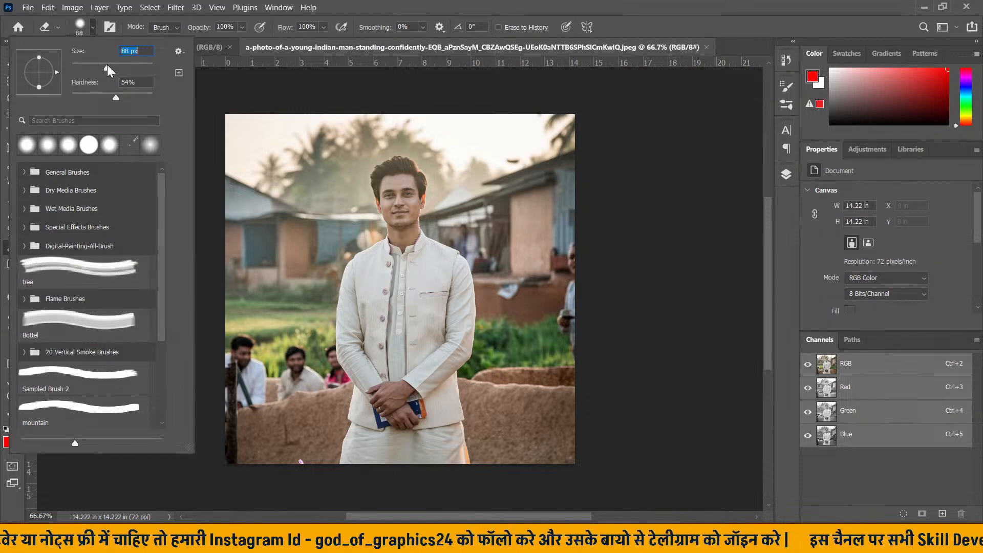
click(91, 34)
click(177, 29)
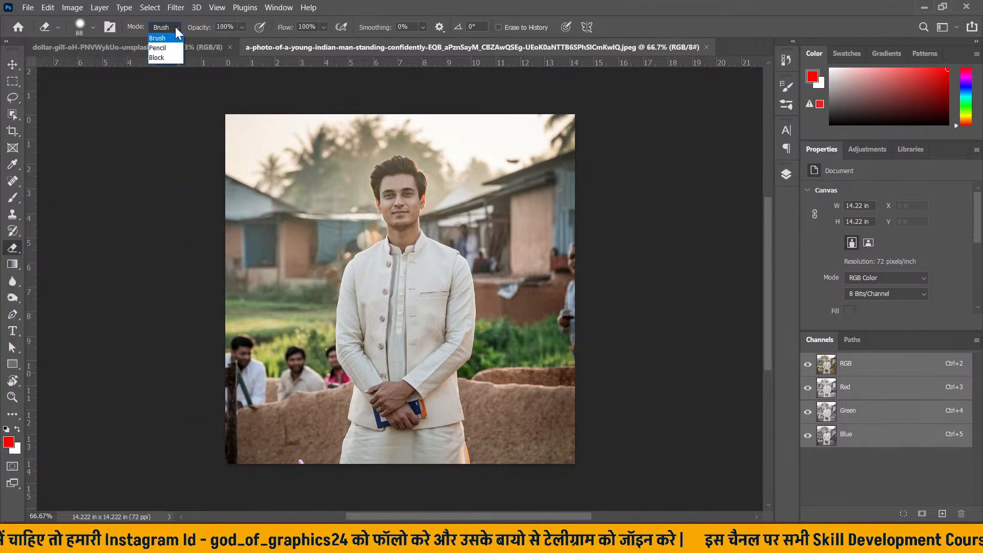
click(174, 38)
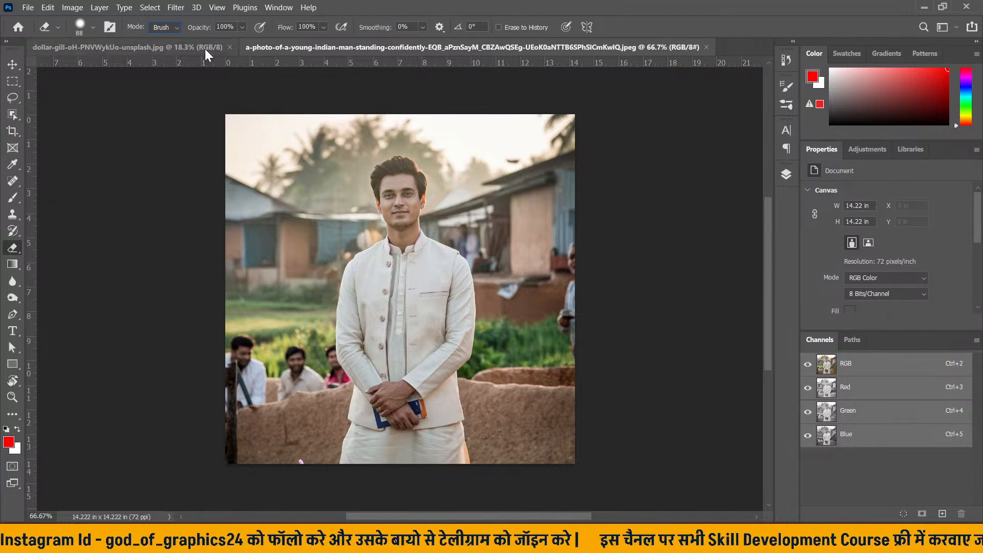
- Set the eraser brush to a size of 139 px and a hardness of 48%
click(88, 28)
drag(114, 66, 111, 98)
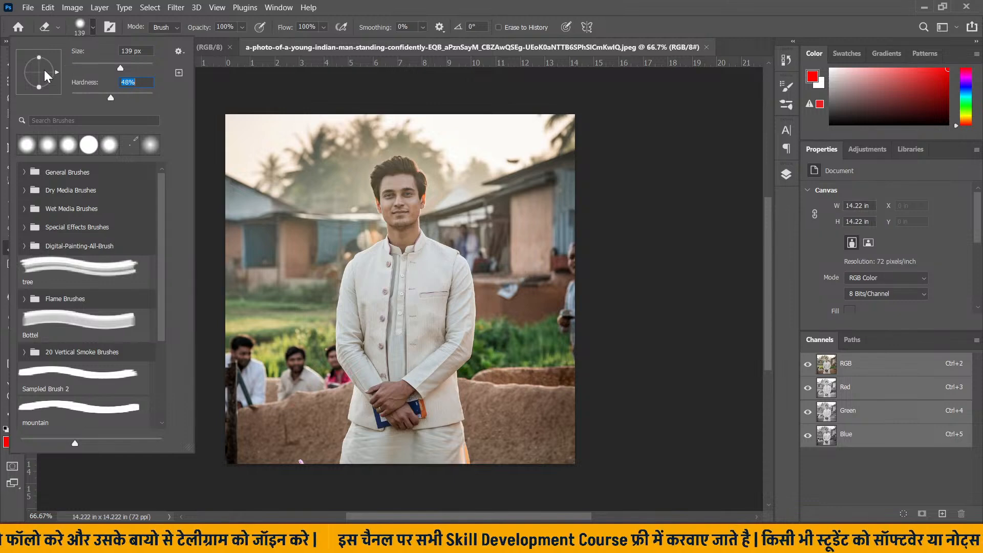
click(93, 28)
click(93, 27)
click(94, 31)
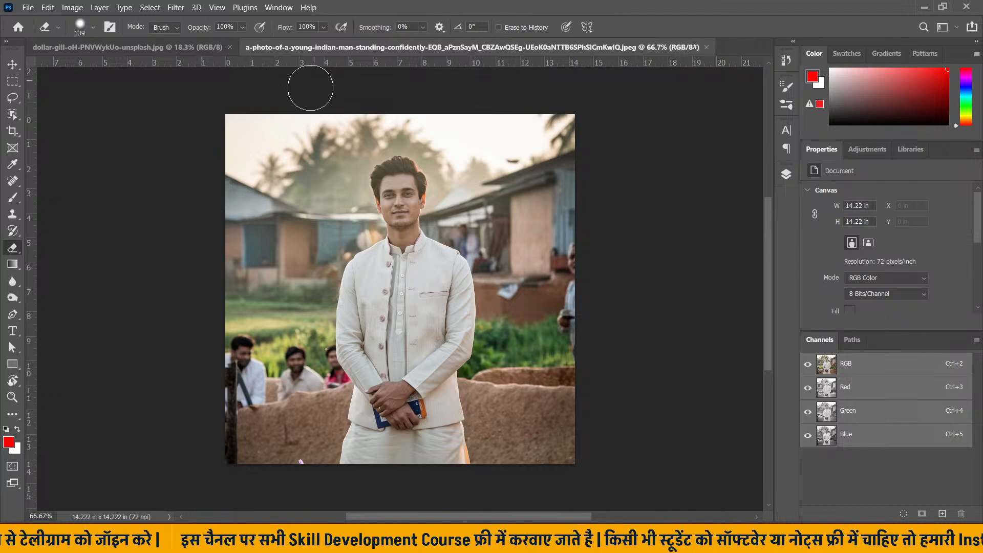
- Duplicate the Background layer twice and hide Layer 1 and Background, leaving only the topmost copy visible
click(786, 173)
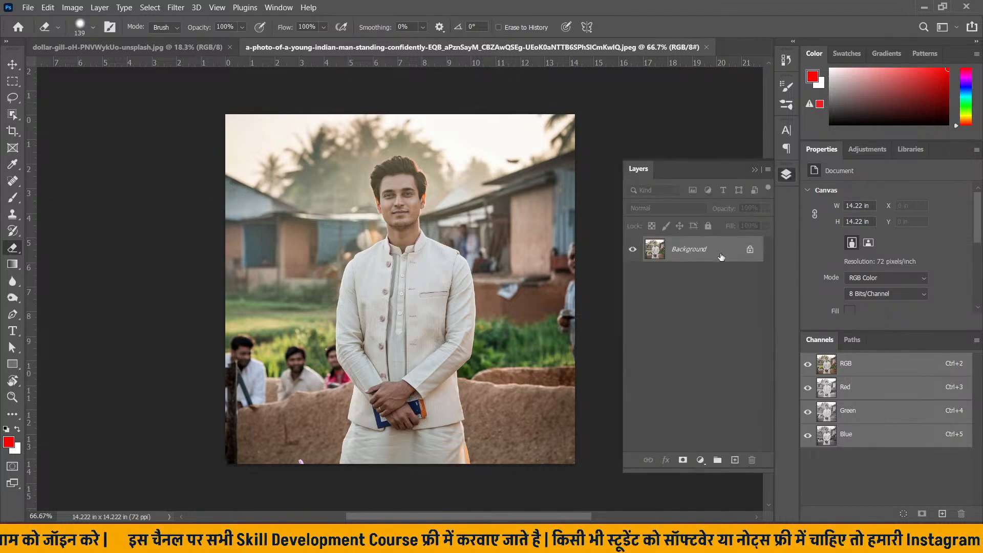
key(ctrl+j)
key(ctrl+j)
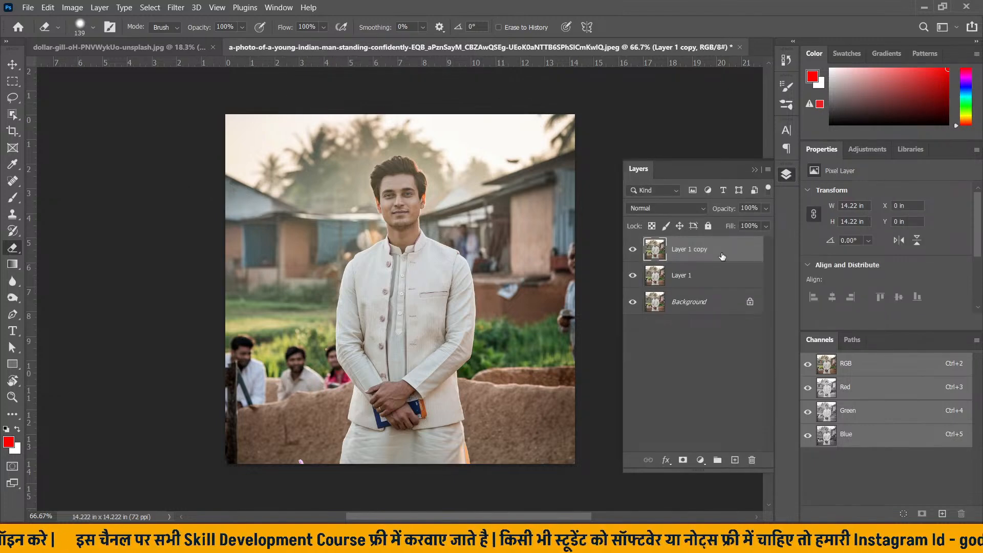
click(632, 276)
click(633, 302)
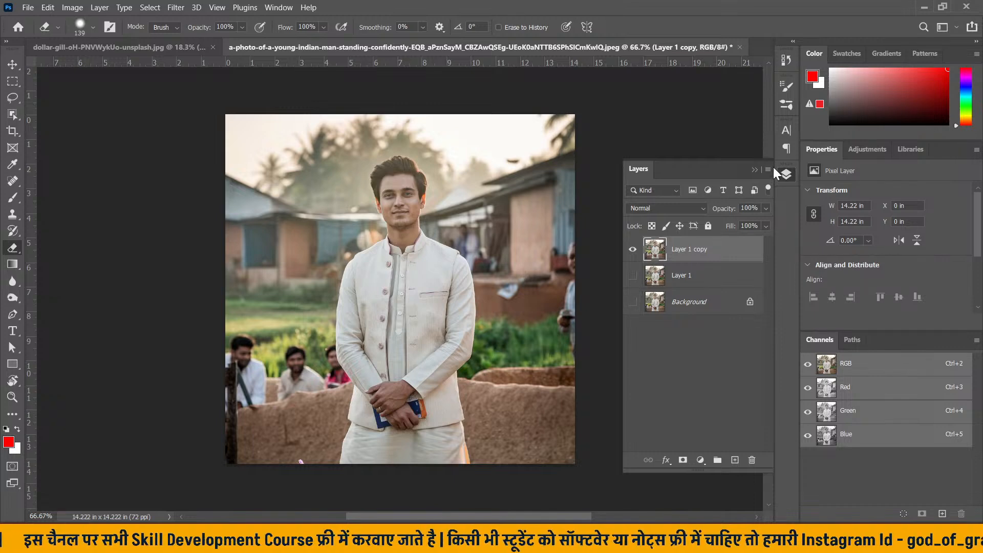
click(754, 170)
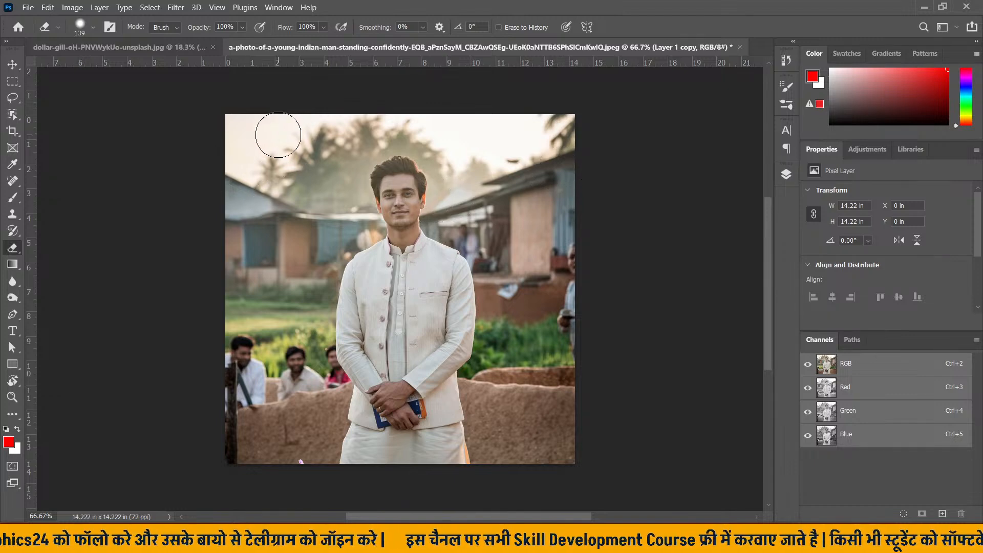
- Erase the outer background all around the man with broad strokes, changing the eraser's brush spacing to 1% partway for continuous erasing
mouse_move(281, 105)
mouse_down()
mouse_move(329, 99)
mouse_move(306, 142)
mouse_move(377, 118)
mouse_move(339, 152)
mouse_move(306, 219)
mouse_move(329, 145)
mouse_move(243, 214)
mouse_move(263, 329)
mouse_move(275, 241)
mouse_move(287, 223)
mouse_move(295, 335)
mouse_move(255, 445)
mouse_move(245, 404)
mouse_move(258, 369)
mouse_move(262, 425)
mouse_move(257, 287)
mouse_move(239, 436)
mouse_move(237, 327)
mouse_move(234, 353)
mouse_move(299, 147)
mouse_move(373, 116)
mouse_move(522, 140)
mouse_move(508, 118)
mouse_move(573, 204)
mouse_move(551, 358)
mouse_move(551, 259)
mouse_move(536, 195)
mouse_move(530, 293)
mouse_move(531, 412)
mouse_move(548, 443)
mouse_move(573, 363)
mouse_move(559, 478)
mouse_move(494, 131)
mouse_move(517, 296)
mouse_up()
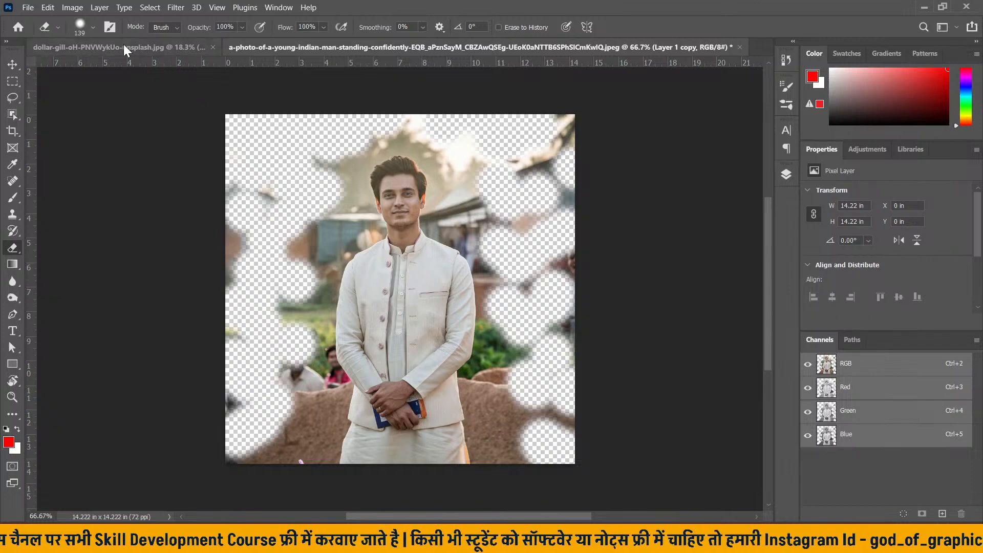
click(279, 7)
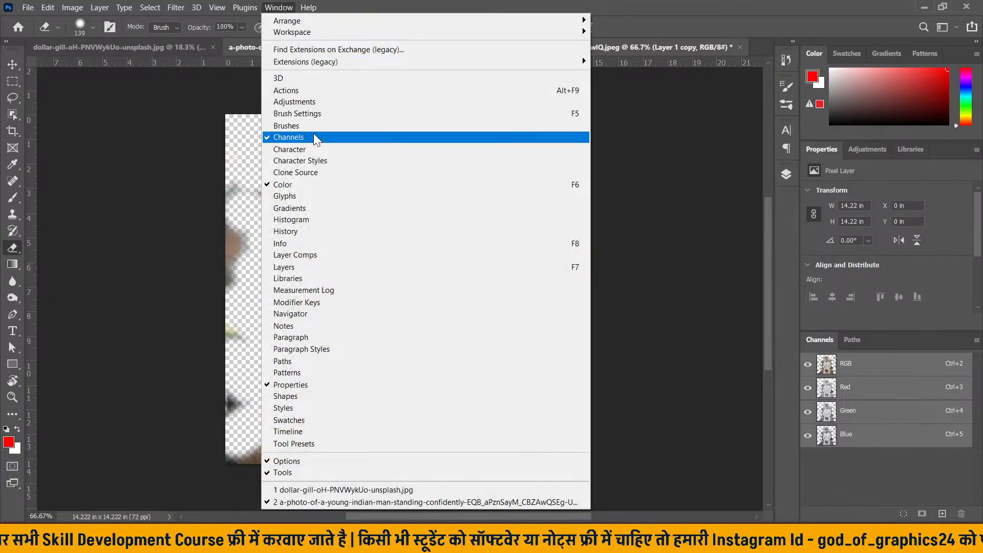
click(314, 115)
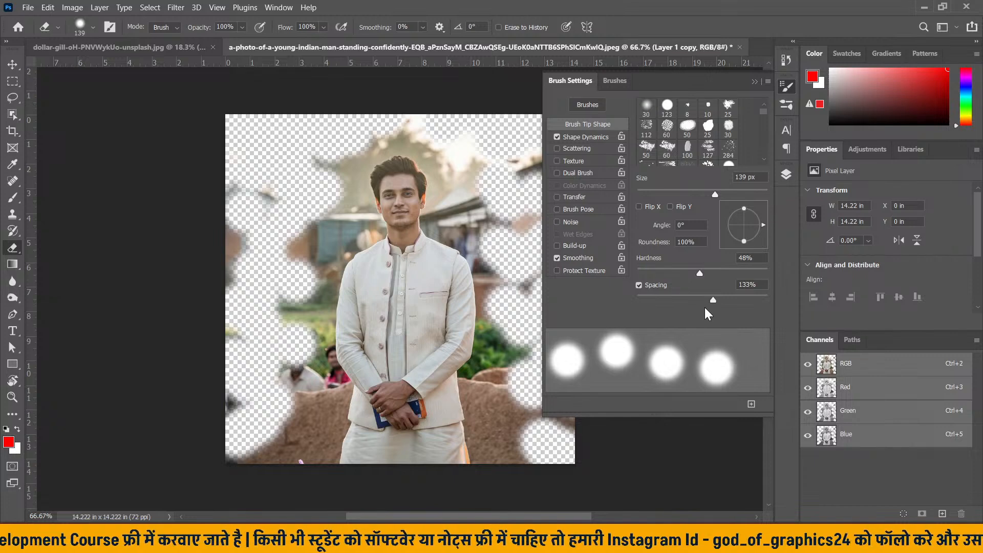
drag(713, 298, 632, 305)
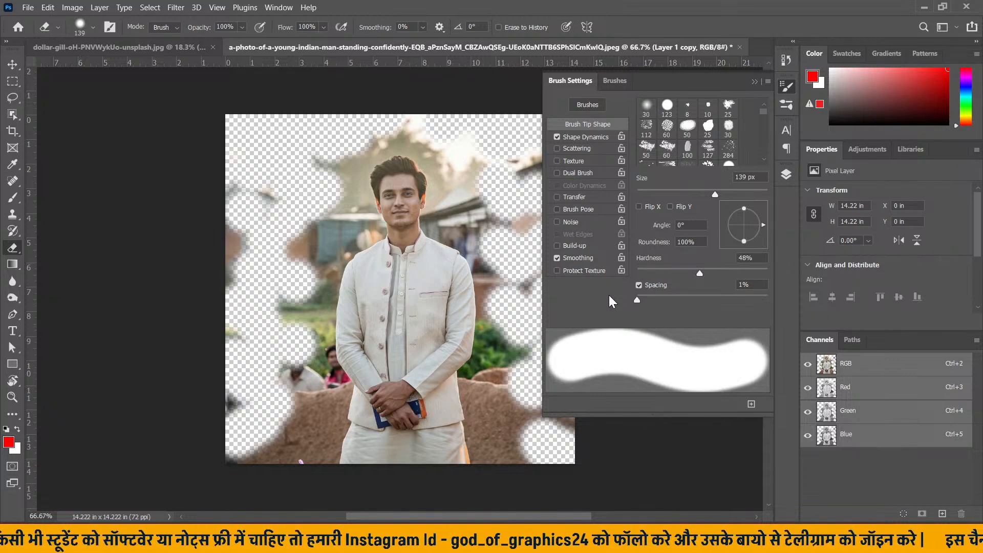
click(754, 81)
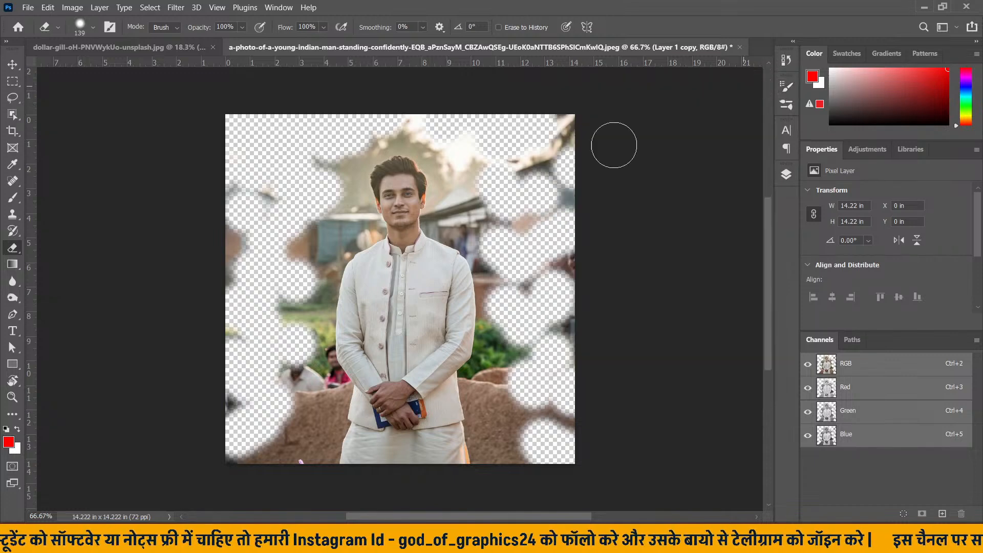
drag(551, 125, 543, 250)
mouse_move(541, 287)
mouse_down()
mouse_move(569, 367)
mouse_move(525, 451)
mouse_move(514, 435)
mouse_move(514, 473)
mouse_move(506, 264)
mouse_move(477, 135)
mouse_move(447, 116)
mouse_move(366, 116)
mouse_move(305, 140)
mouse_move(221, 247)
mouse_move(254, 146)
mouse_move(234, 388)
mouse_move(277, 198)
mouse_move(283, 397)
mouse_move(287, 238)
mouse_move(301, 188)
mouse_move(315, 293)
mouse_move(301, 418)
mouse_move(239, 462)
mouse_move(299, 463)
mouse_move(319, 399)
mouse_up()
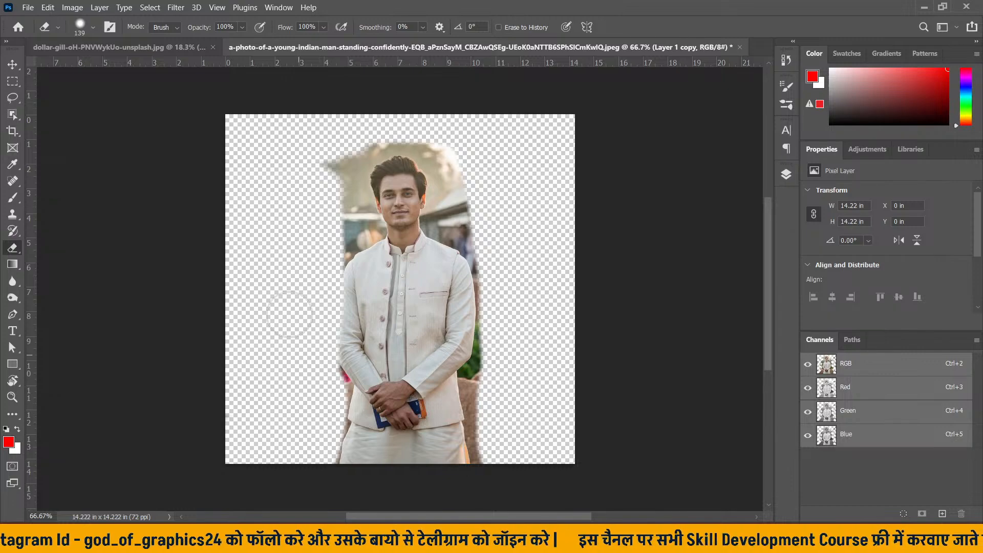
- Set the eraser to 32 px with 76% hardness and erase the background along the left edge of the man's head and shoulder
scroll(350, 218, up, 2)
scroll(350, 218, up, 4)
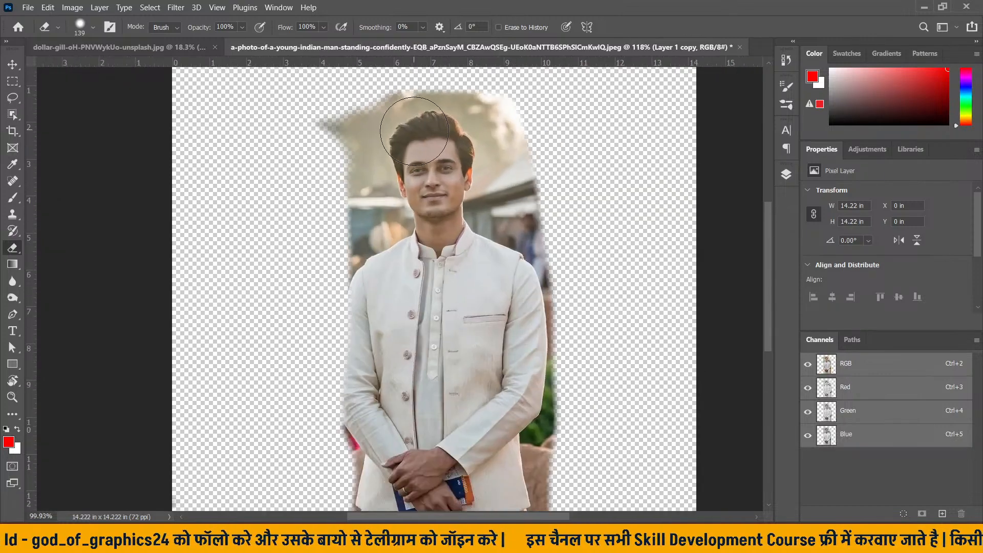
scroll(147, 169, up, 1)
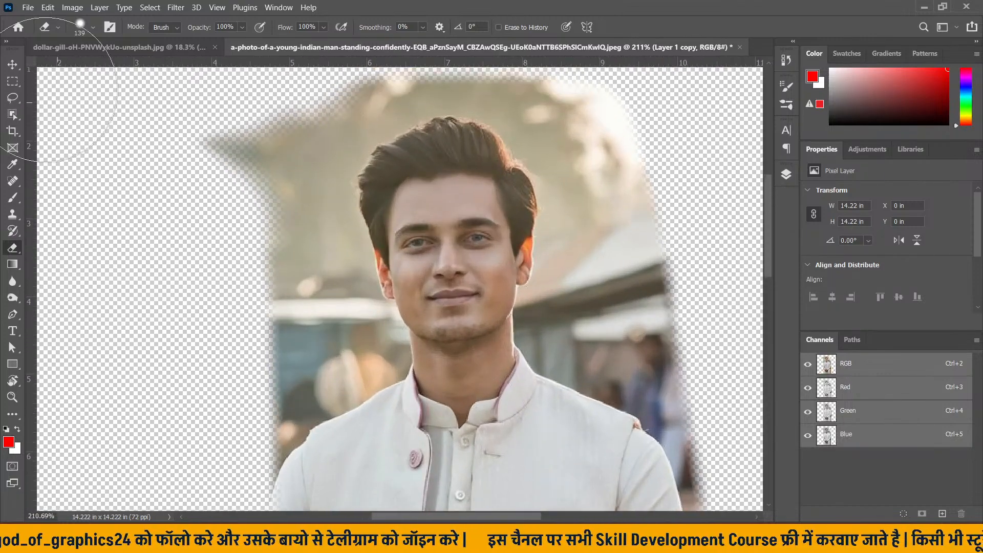
click(81, 27)
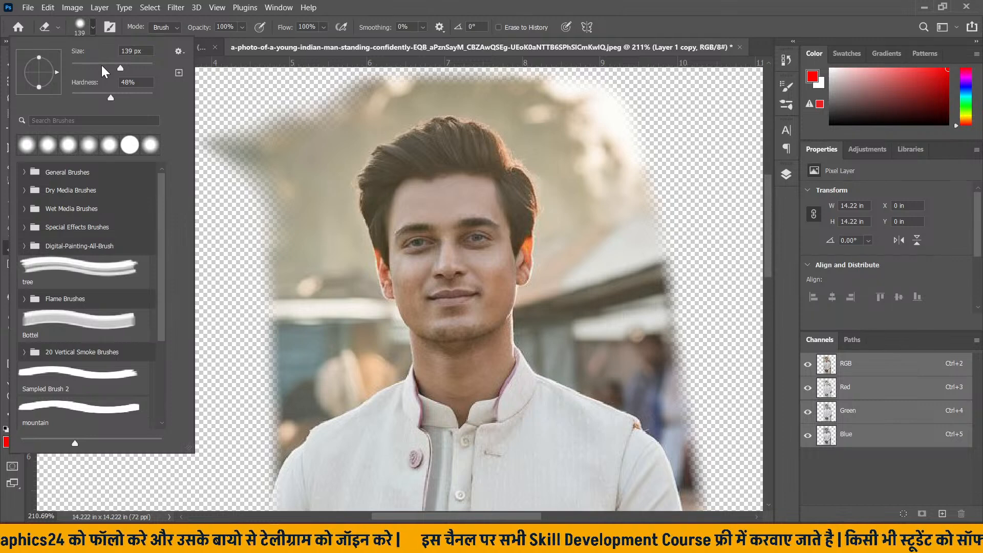
mouse_move(110, 97)
mouse_down()
mouse_move(86, 97)
mouse_move(134, 98)
mouse_up()
drag(109, 67, 84, 63)
mouse_move(294, 113)
mouse_down()
mouse_move(261, 169)
mouse_move(211, 160)
mouse_move(308, 135)
mouse_move(281, 264)
mouse_move(273, 145)
mouse_move(228, 298)
mouse_move(276, 168)
mouse_move(282, 311)
mouse_move(328, 153)
mouse_move(363, 303)
mouse_move(341, 262)
mouse_move(332, 312)
mouse_move(297, 330)
mouse_move(272, 371)
mouse_move(253, 369)
mouse_move(286, 388)
mouse_move(336, 347)
mouse_move(257, 444)
mouse_move(319, 390)
mouse_move(260, 458)
mouse_move(264, 445)
mouse_move(277, 440)
mouse_move(248, 487)
mouse_move(273, 438)
mouse_move(296, 431)
mouse_move(310, 405)
mouse_move(346, 399)
mouse_move(388, 373)
mouse_move(389, 363)
mouse_move(337, 371)
mouse_move(342, 379)
mouse_move(337, 319)
mouse_up()
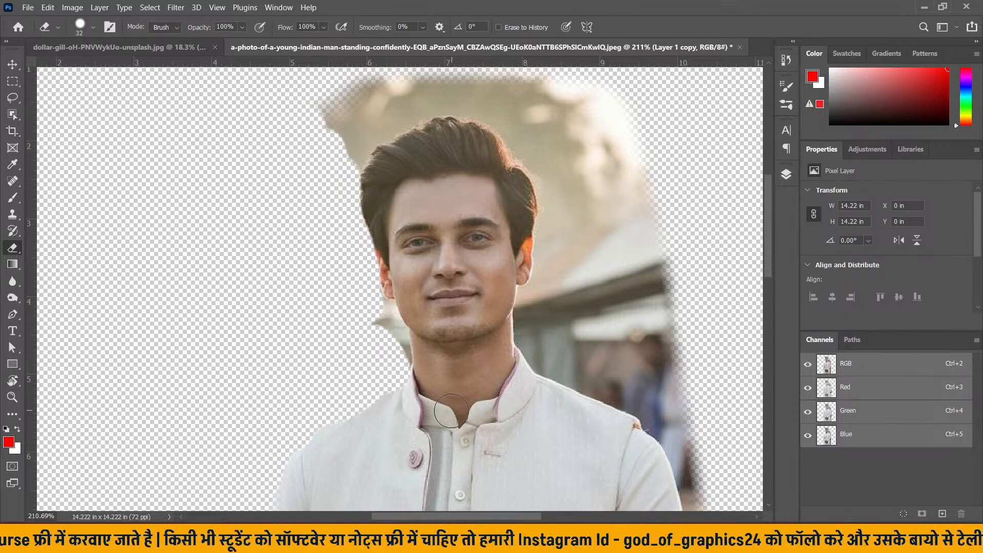
- Set the eraser brush size to 64 px
scroll(394, 338, down, 5)
scroll(409, 341, down, 4)
scroll(415, 365, up, 2)
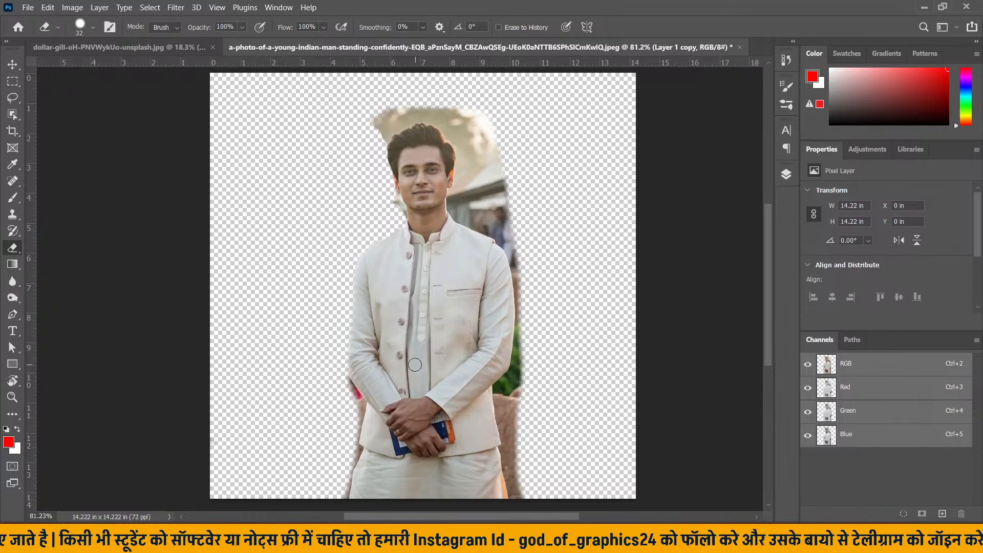
click(93, 31)
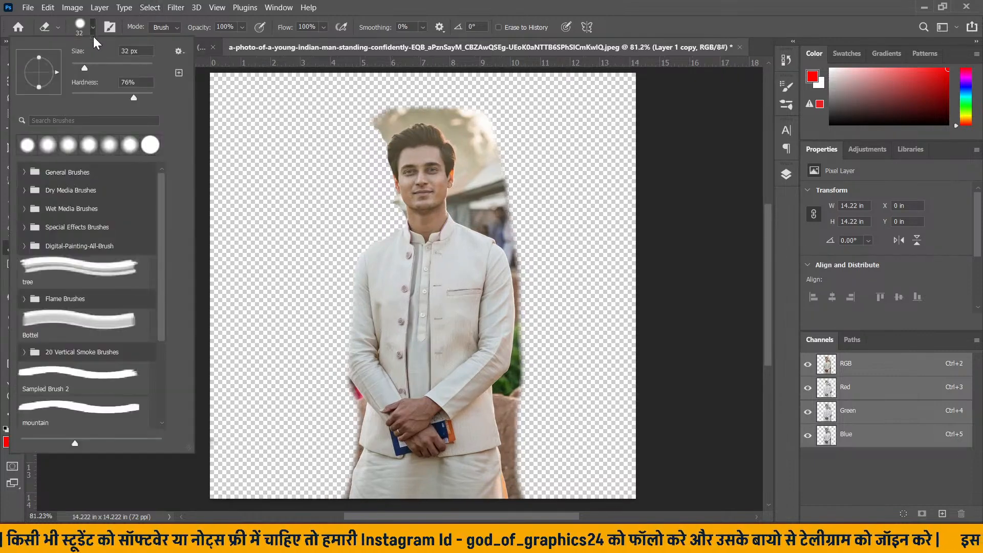
click(98, 65)
click(92, 27)
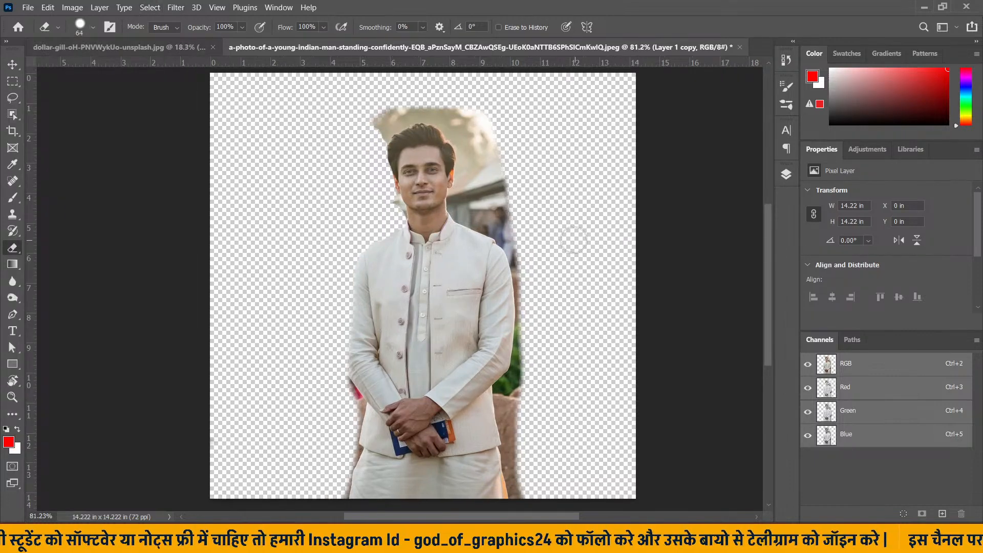
- Set the eraser brush size to 158 px
click(96, 26)
click(115, 64)
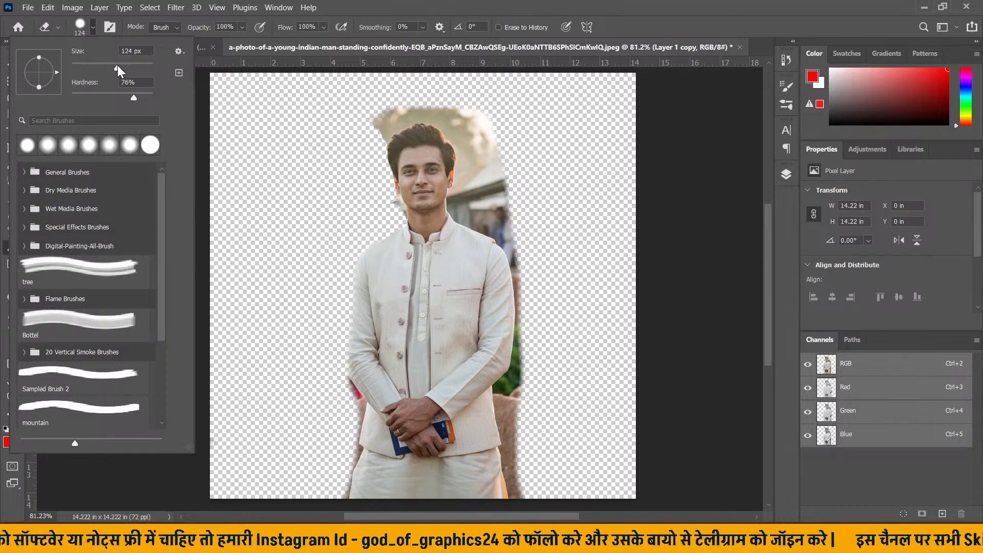
click(93, 26)
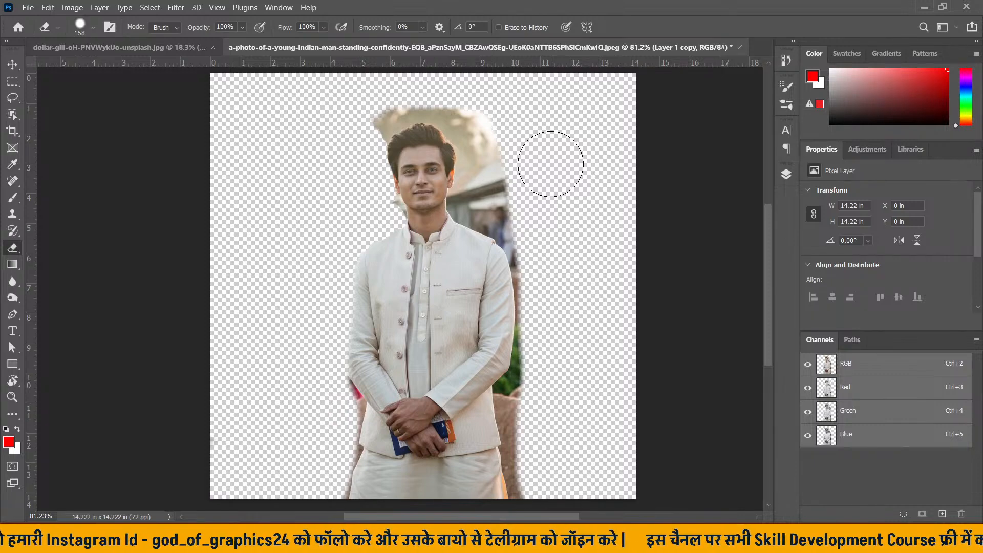
- Hide Layer 1 copy and show Layer 1
click(787, 174)
click(633, 249)
click(633, 275)
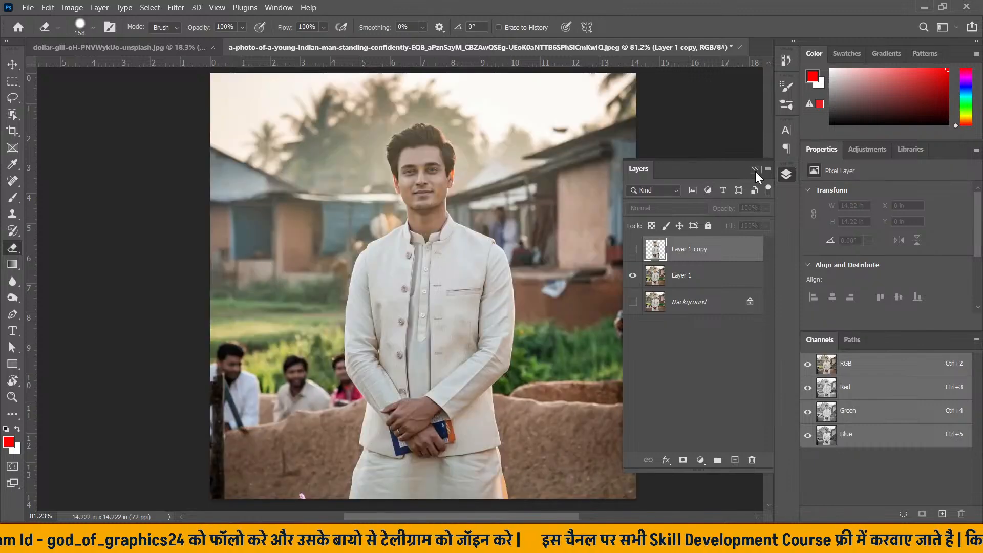
click(754, 170)
- Switch to the Background Eraser Tool and make Layer 1 the active layer
right_click(18, 247)
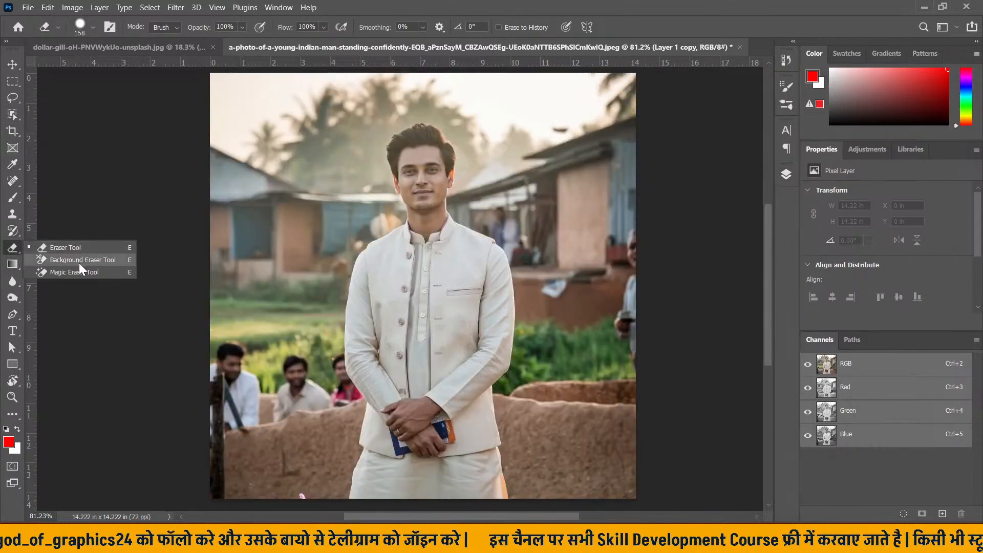
click(85, 258)
scroll(409, 256, up, 1)
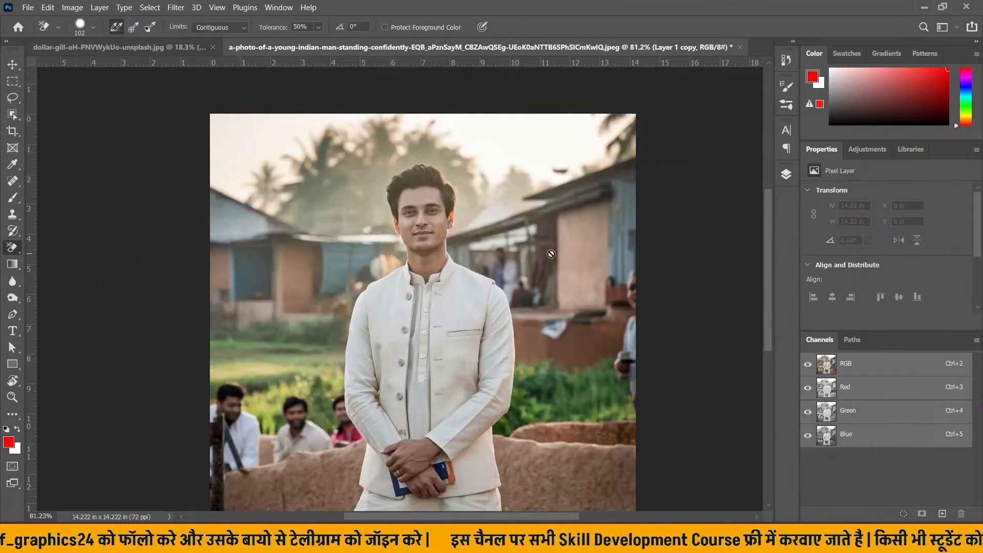
click(786, 174)
click(684, 276)
click(786, 174)
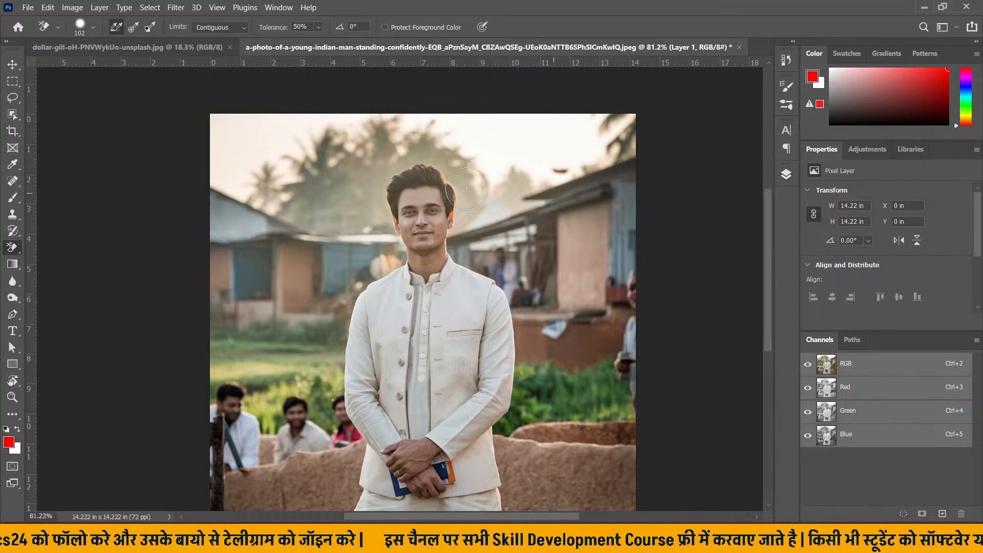
- Erase the sky and part of the trees in the photo's upper-left area with the 102 px background eraser at 50% tolerance
scroll(372, 191, up, 1)
scroll(369, 193, down, 1)
scroll(373, 179, up, 3)
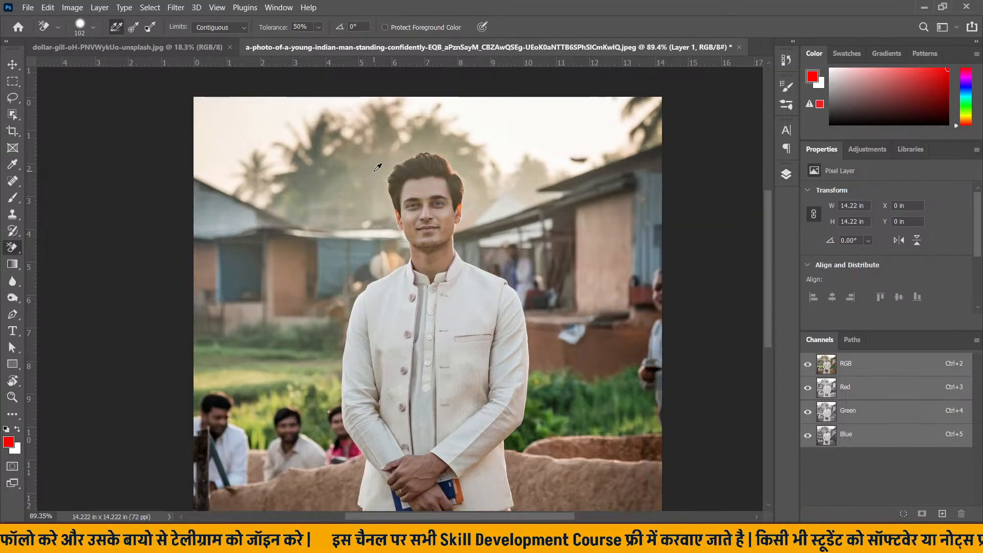
drag(450, 188, 421, 230)
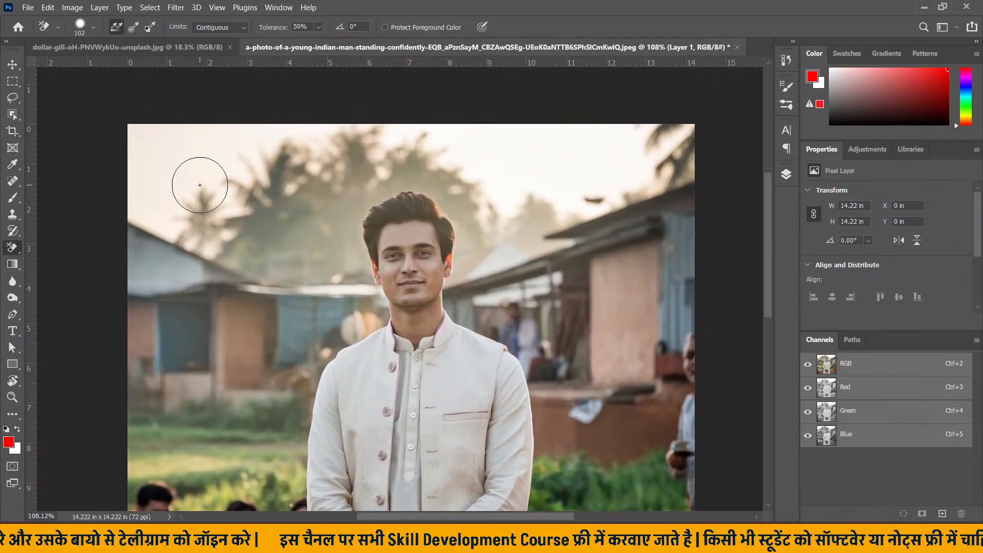
mouse_move(153, 109)
mouse_down()
mouse_move(84, 178)
mouse_move(137, 155)
mouse_move(182, 176)
mouse_move(216, 148)
mouse_move(168, 140)
mouse_move(101, 206)
mouse_move(160, 200)
mouse_move(348, 131)
mouse_move(258, 187)
mouse_move(148, 216)
mouse_move(192, 251)
mouse_move(251, 240)
mouse_move(262, 225)
mouse_move(207, 238)
mouse_move(179, 261)
mouse_up()
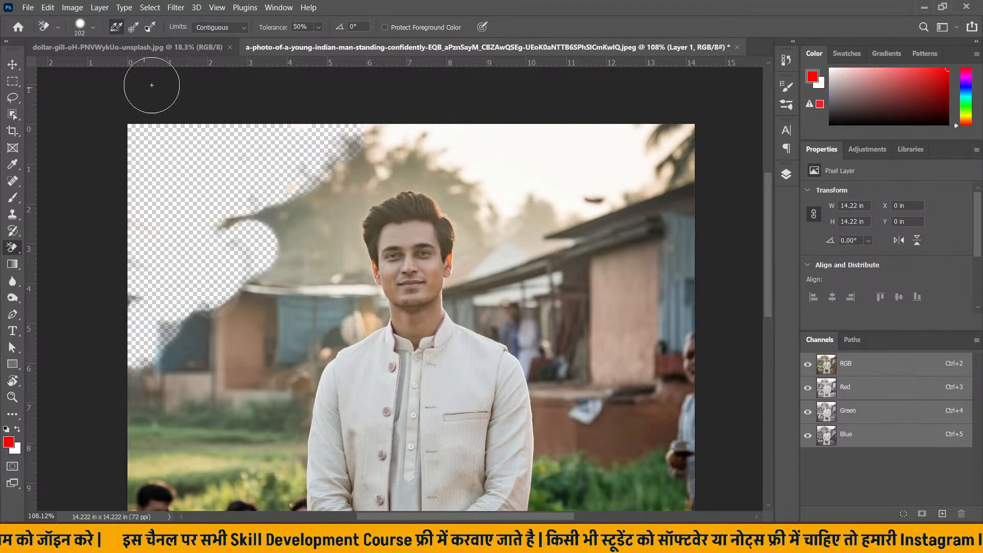
- Check the Brush Settings for the background eraser and close them
click(278, 7)
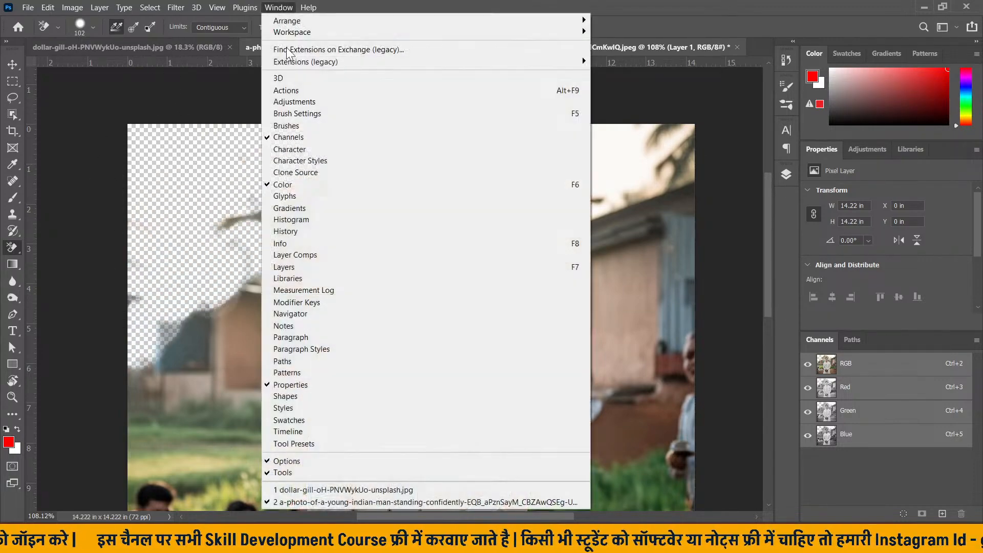
click(336, 114)
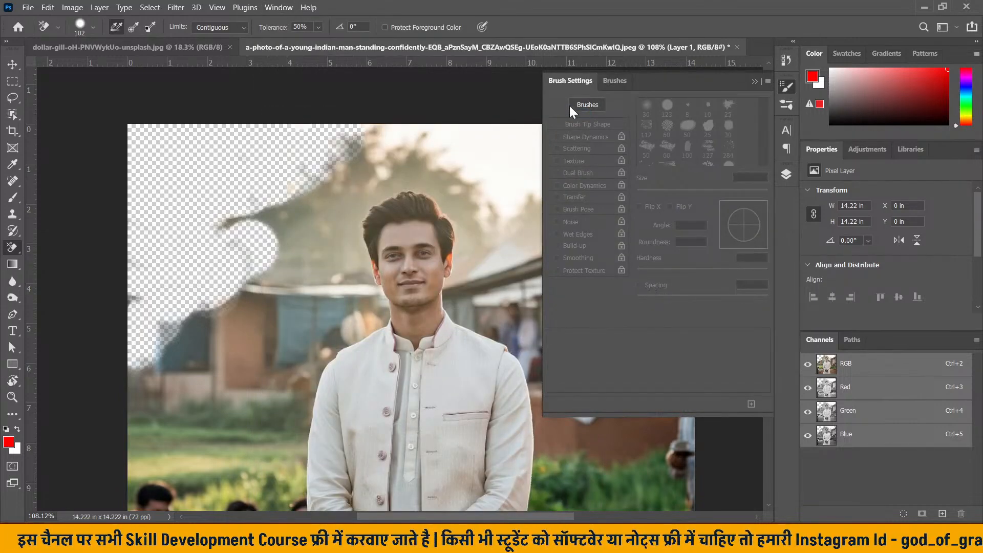
click(754, 81)
- Set the tolerance to 80% and erase more of the trees and buildings on the photo's left side
click(318, 27)
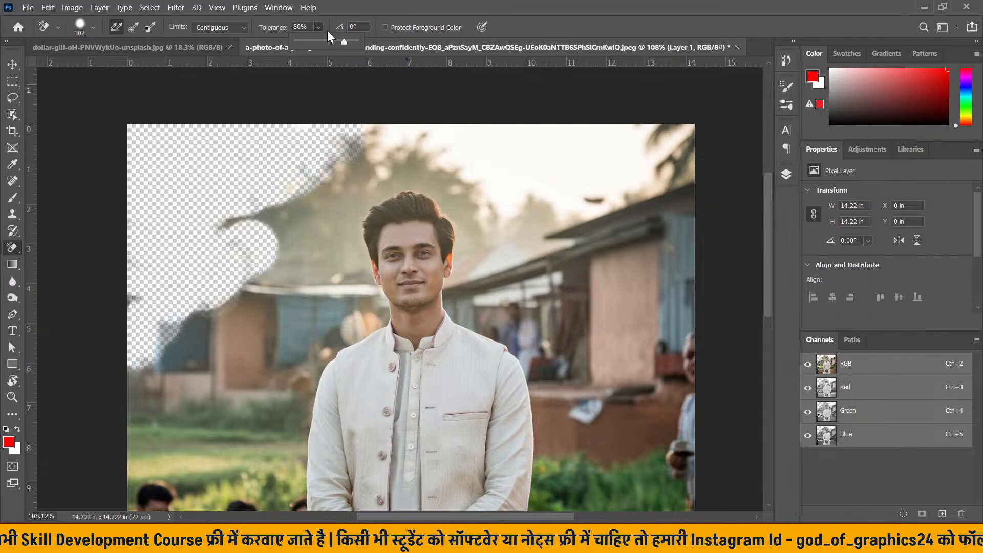
mouse_move(261, 215)
mouse_down()
mouse_move(285, 171)
mouse_move(329, 208)
mouse_move(248, 323)
mouse_move(179, 344)
mouse_move(154, 291)
mouse_move(143, 295)
mouse_up()
- Set the tolerance to 45% and erase the background across the photo's top, down its right side and above the man's head
click(317, 27)
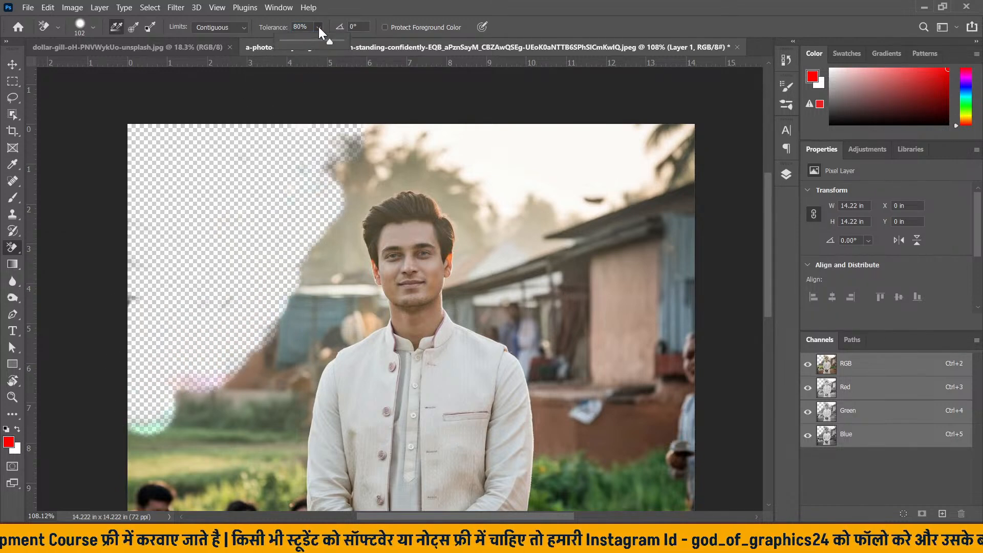
click(369, 125)
mouse_move(369, 125)
mouse_down()
mouse_move(369, 143)
mouse_move(498, 151)
mouse_up()
mouse_move(328, 143)
mouse_down()
mouse_move(508, 148)
mouse_move(653, 180)
mouse_move(494, 132)
mouse_move(681, 144)
mouse_move(664, 295)
mouse_move(674, 267)
mouse_move(678, 172)
mouse_move(651, 228)
mouse_move(635, 334)
mouse_move(638, 259)
mouse_up()
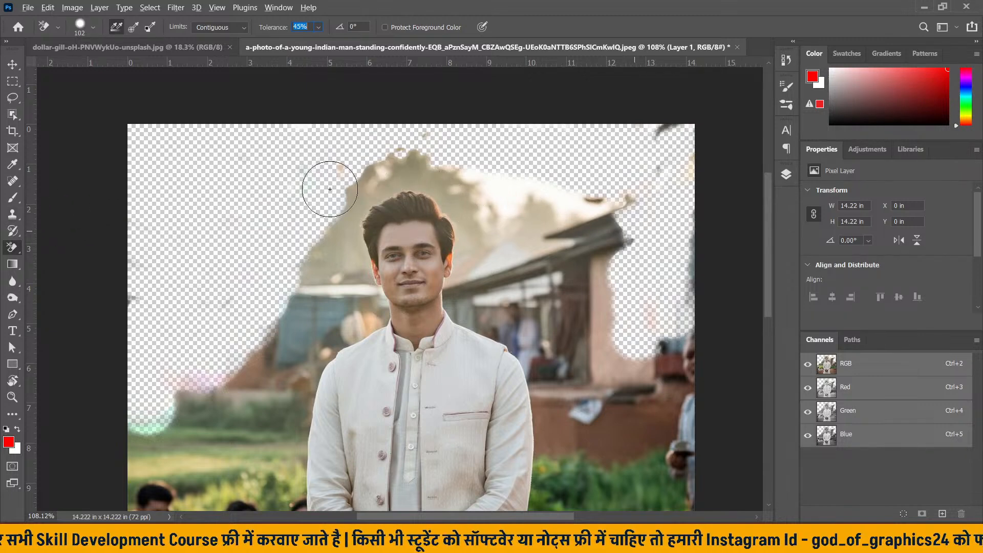
mouse_move(432, 154)
mouse_down()
mouse_move(381, 174)
mouse_move(384, 164)
mouse_move(357, 180)
mouse_move(362, 193)
mouse_up()
- Erase the remaining background close to the top of the man's hair with the Background Eraser Tool
click(13, 64)
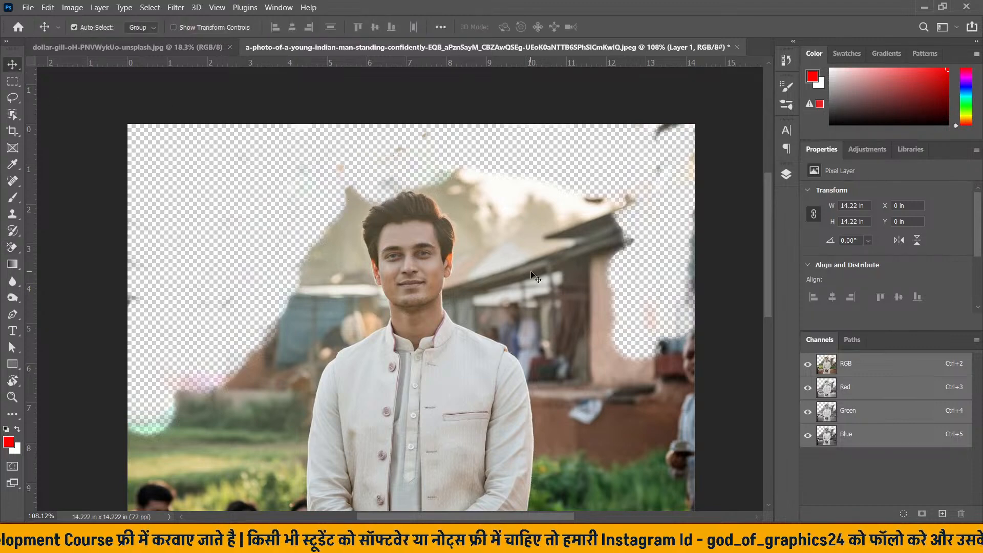
scroll(428, 197, up, 5)
scroll(325, 185, up, 2)
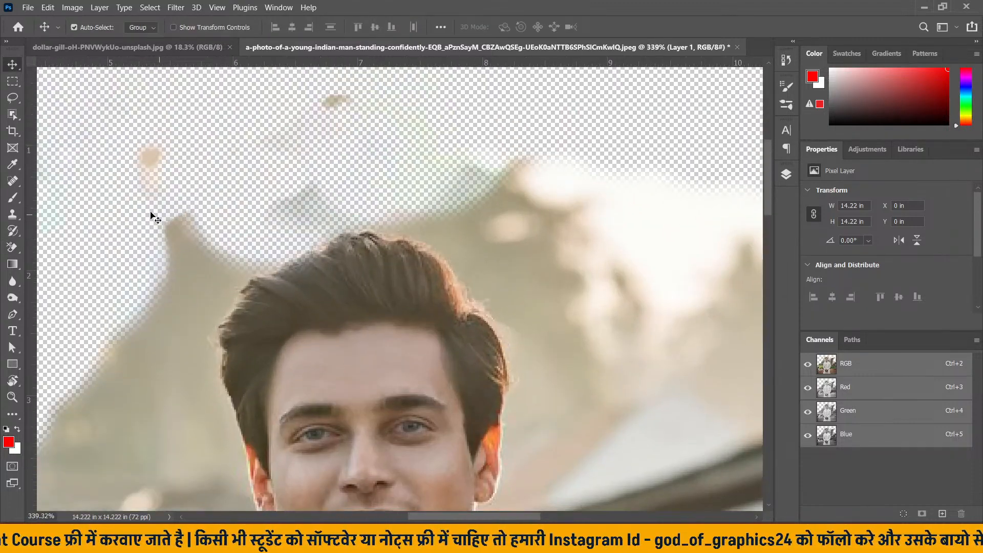
click(13, 247)
click(77, 259)
mouse_move(169, 240)
mouse_down()
mouse_move(208, 204)
mouse_move(205, 219)
mouse_move(276, 210)
mouse_up()
mouse_move(407, 167)
mouse_down()
mouse_move(456, 184)
mouse_move(491, 213)
mouse_move(519, 197)
mouse_move(568, 283)
mouse_move(535, 260)
mouse_move(508, 204)
mouse_up()
scroll(507, 204, down, 1)
- Set the background eraser's brush size to 49 px and its tolerance to 50%
click(85, 31)
drag(90, 63, 52, 63)
click(307, 28)
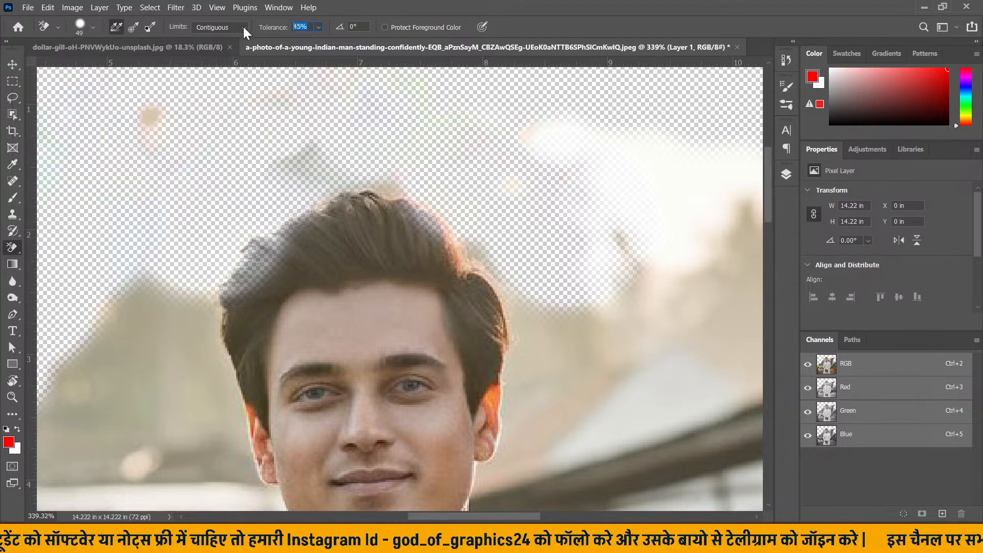
text(50)
key(Return)
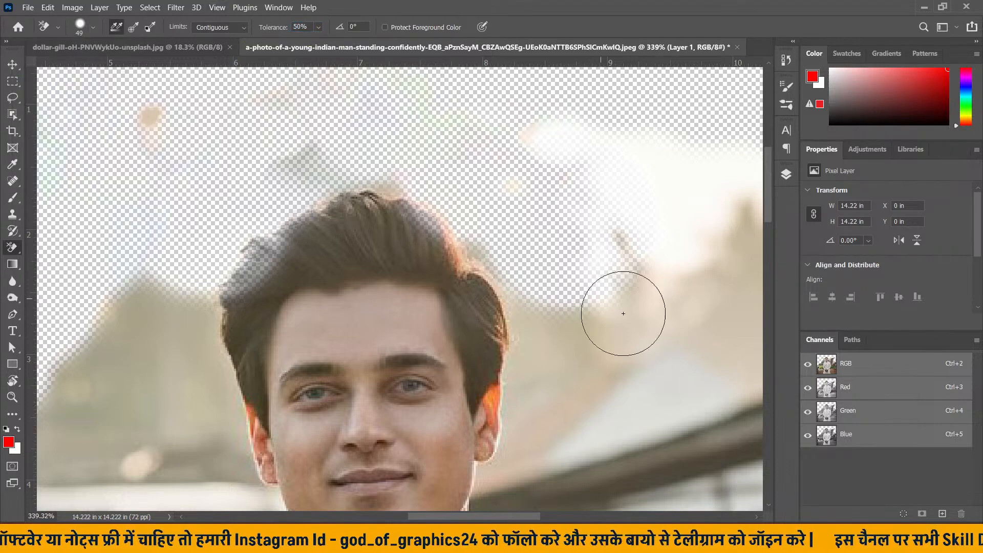
- Erase the background along the left and right sides of the man's hair
scroll(539, 282, down, 2)
mouse_move(154, 171)
mouse_down()
mouse_move(143, 313)
mouse_move(172, 224)
mouse_move(189, 230)
mouse_move(177, 318)
mouse_move(185, 254)
mouse_move(198, 338)
mouse_move(203, 215)
mouse_up()
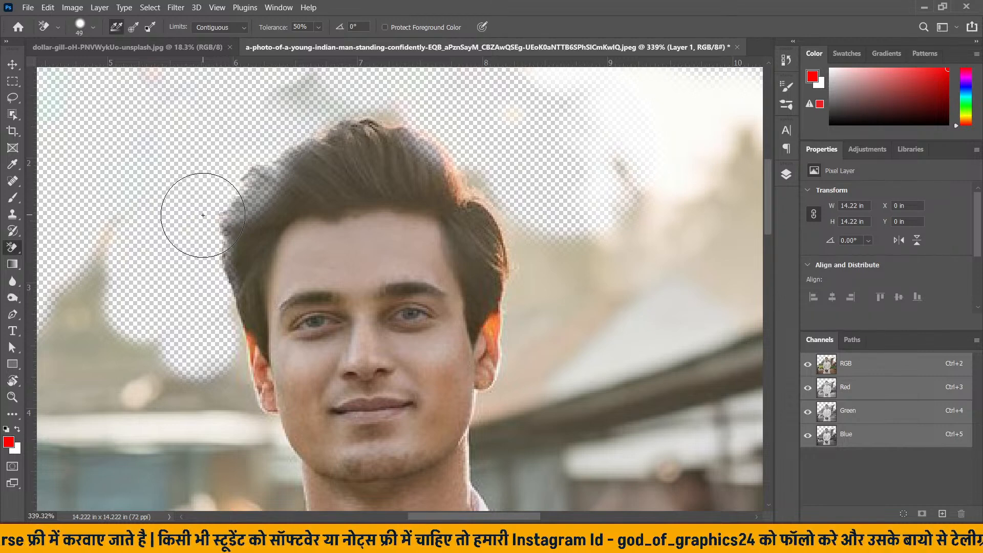
scroll(213, 225, down, 3)
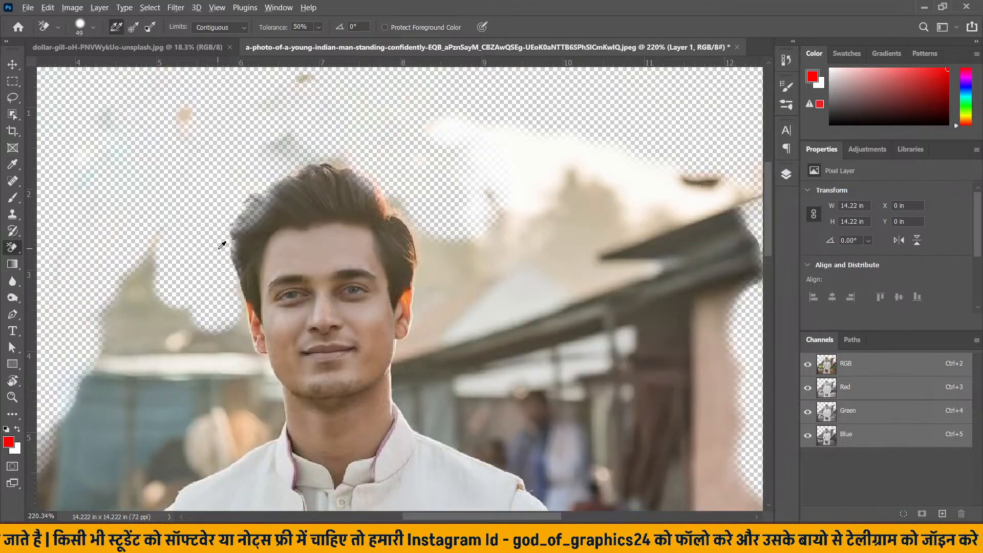
scroll(222, 254, up, 3)
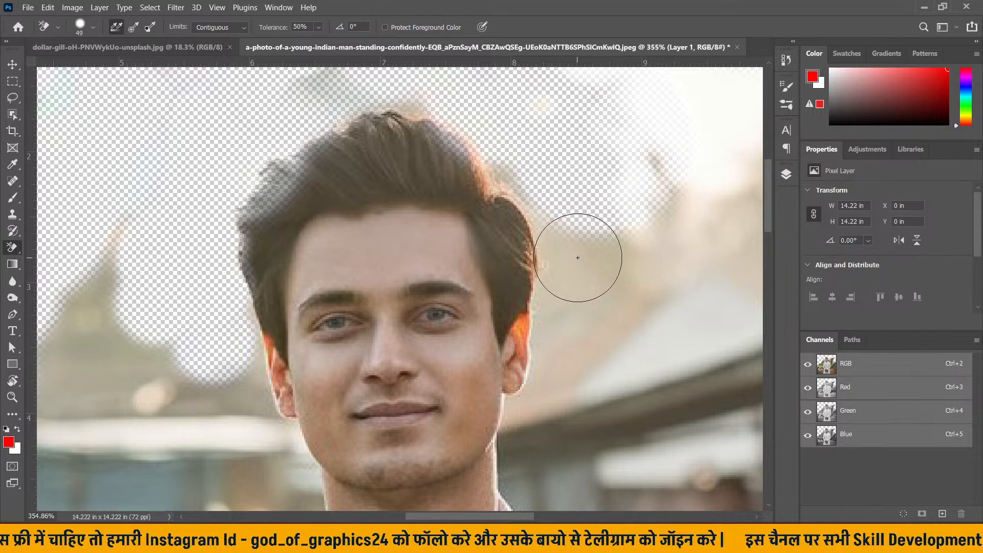
mouse_move(566, 186)
mouse_down()
mouse_move(576, 264)
mouse_move(567, 198)
mouse_move(560, 249)
mouse_move(555, 237)
mouse_up()
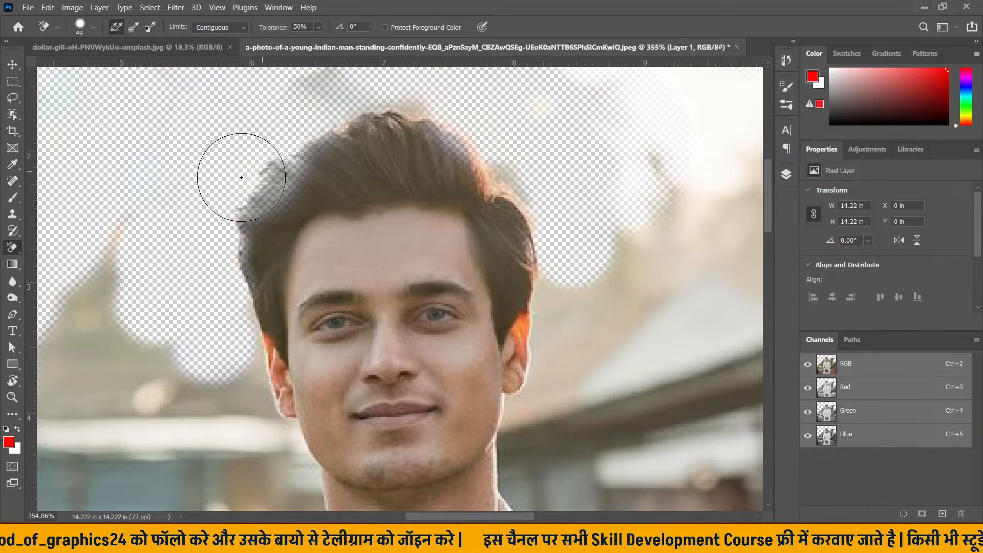
- Try erasing the background to the right of the man's head with the regular 158 px Eraser Tool and undo the strokes
right_click(12, 247)
click(74, 249)
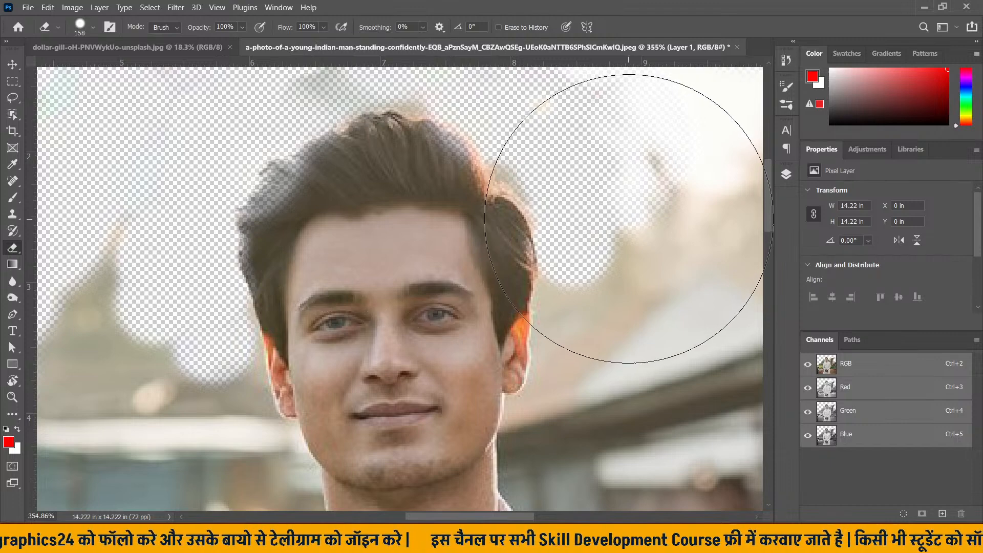
click(653, 205)
drag(653, 205, 580, 218)
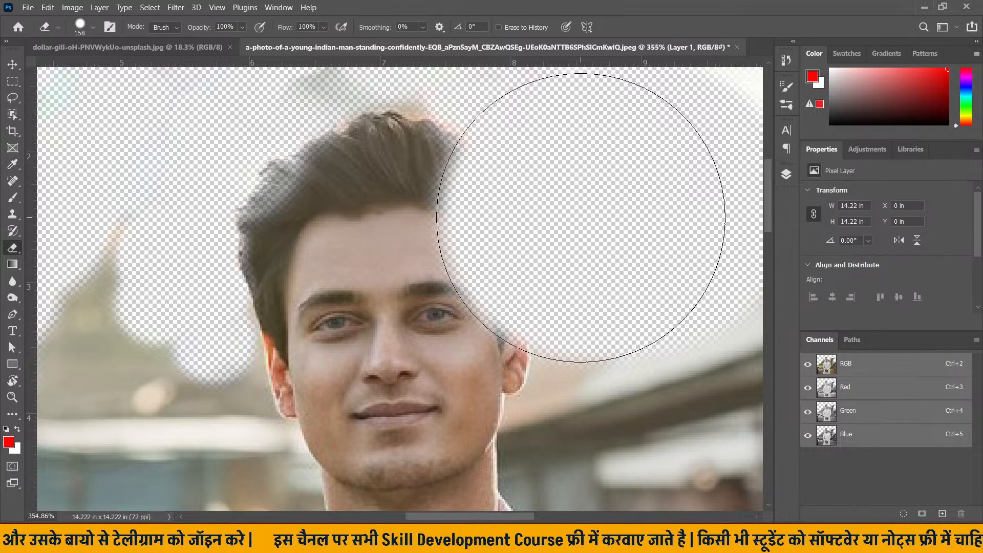
key(ctrl+z)
key(ctrl+z)
key(ctrl+z)
key(ctrl+z)
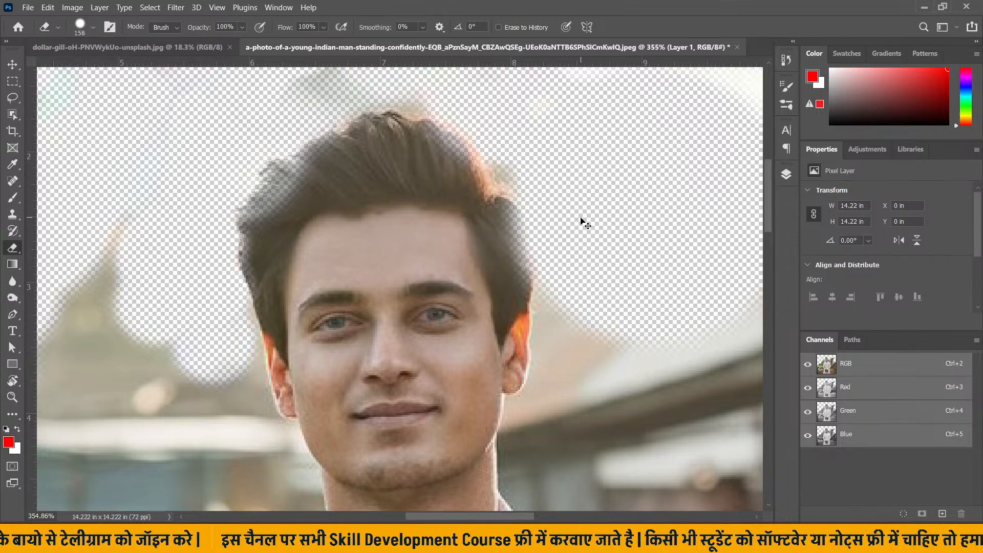
key(ctrl+z)
- Try the Background Eraser Tool along and over the right side of the man's hair and undo the strokes
right_click(17, 250)
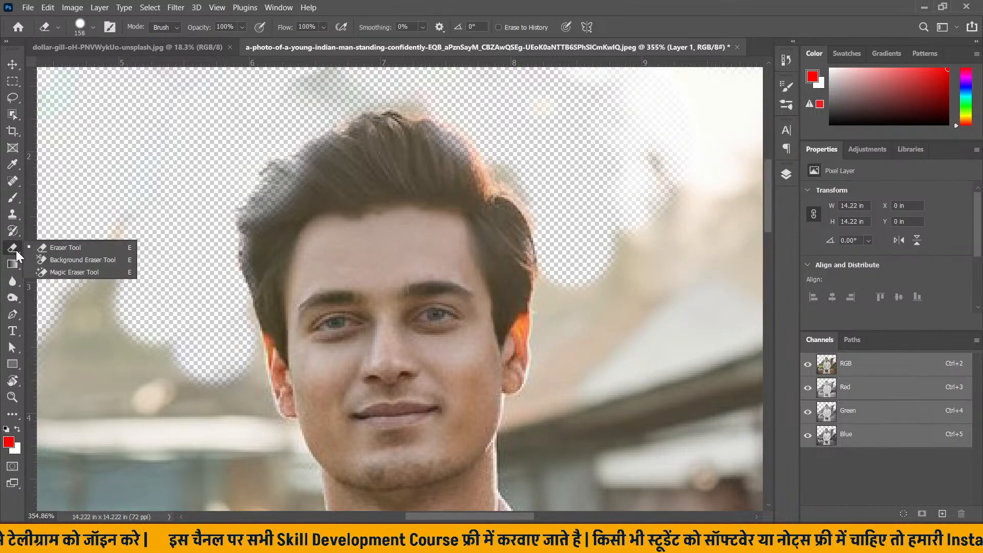
click(64, 259)
mouse_move(562, 223)
mouse_down()
mouse_move(570, 251)
mouse_move(562, 295)
mouse_up()
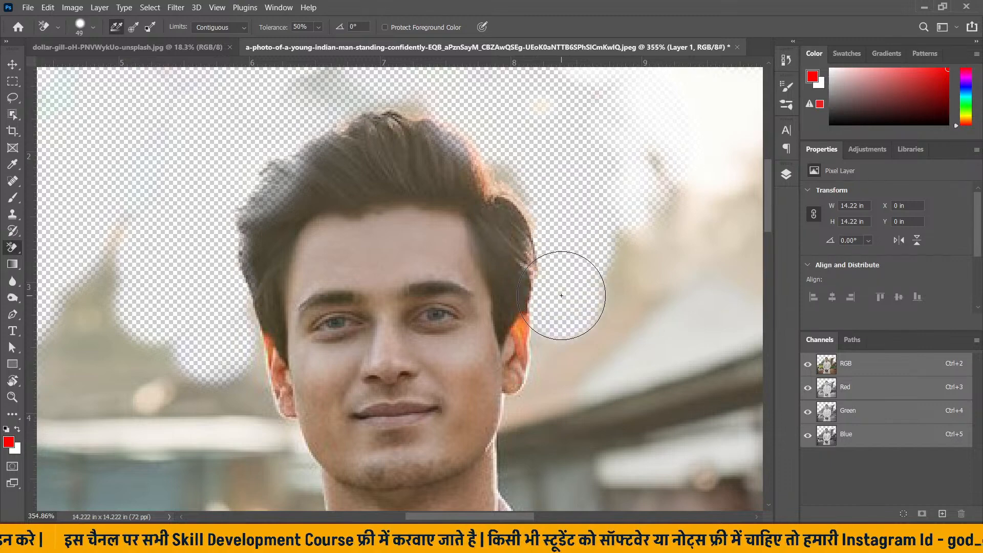
mouse_move(500, 174)
mouse_down()
mouse_move(508, 176)
mouse_move(505, 220)
mouse_move(540, 206)
mouse_up()
key(ctrl+z)
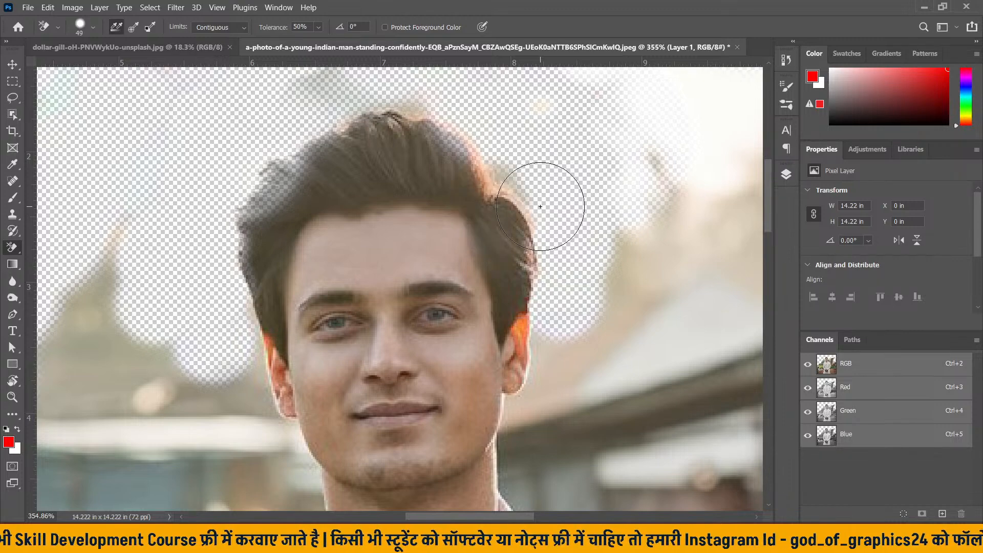
scroll(540, 206, down, 3)
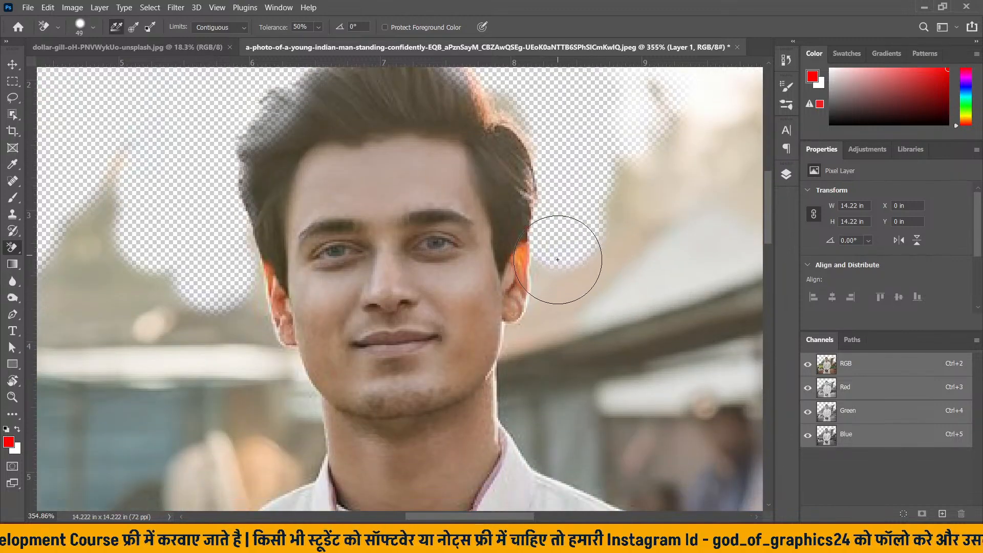
mouse_move(557, 259)
mouse_down()
mouse_move(559, 281)
mouse_move(566, 220)
mouse_move(504, 176)
mouse_move(511, 194)
mouse_up()
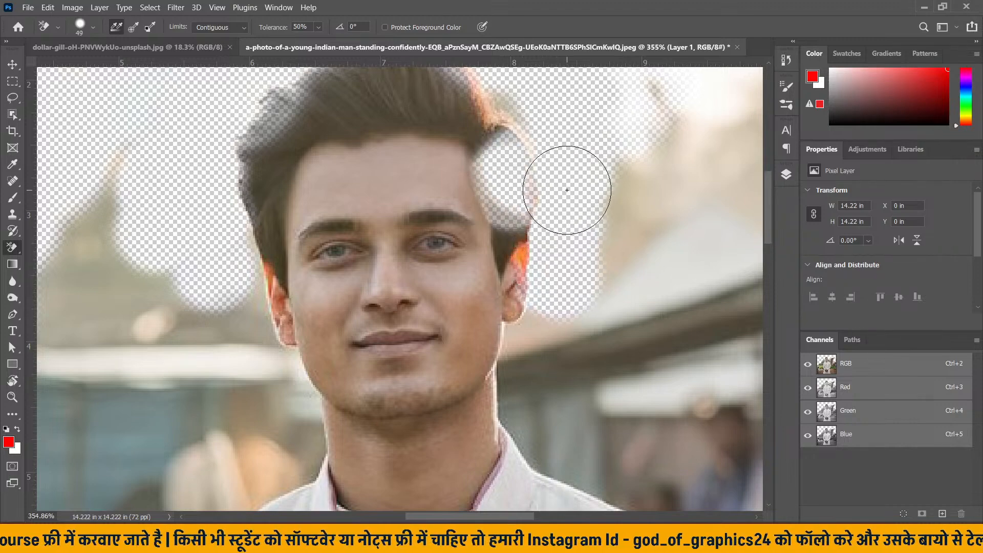
key(ctrl+z)
key(ctrl+z)
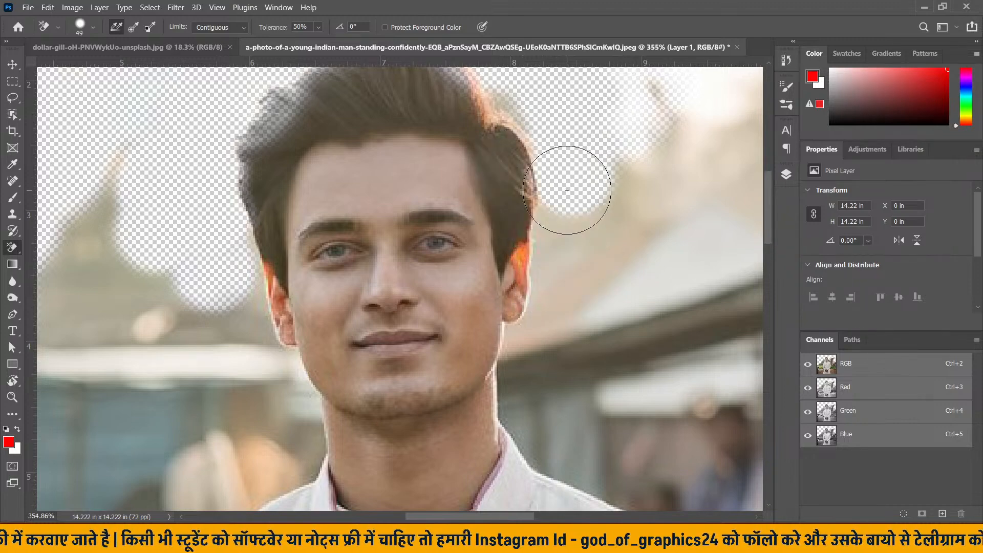
scroll(567, 195, down, 2)
key(super)
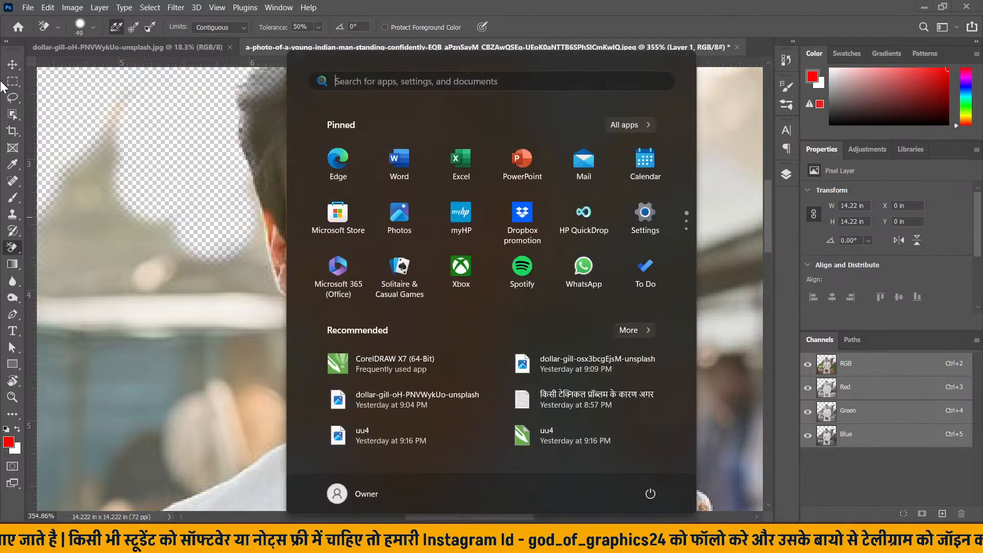
key(super)
scroll(370, 249, down, 4)
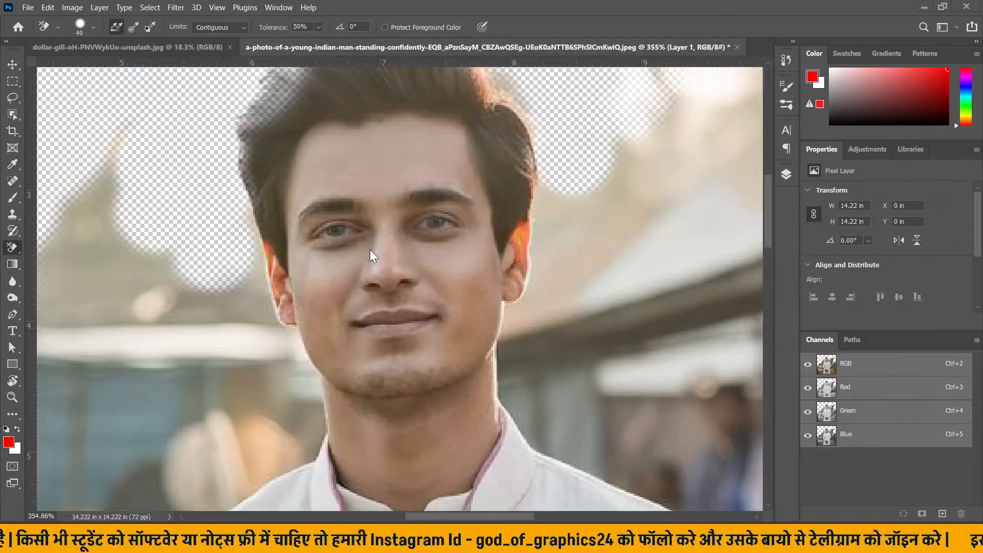
scroll(412, 250, down, 4)
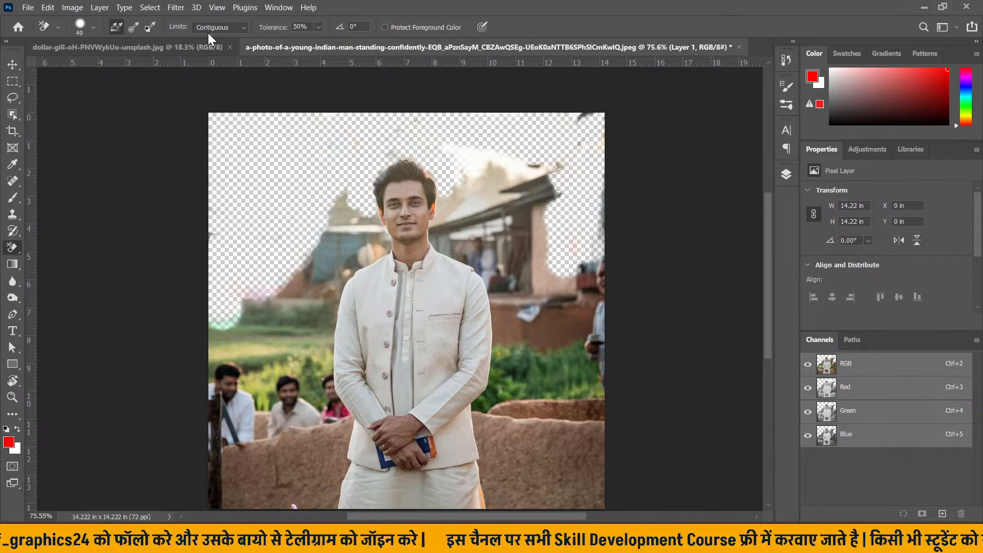
click(93, 28)
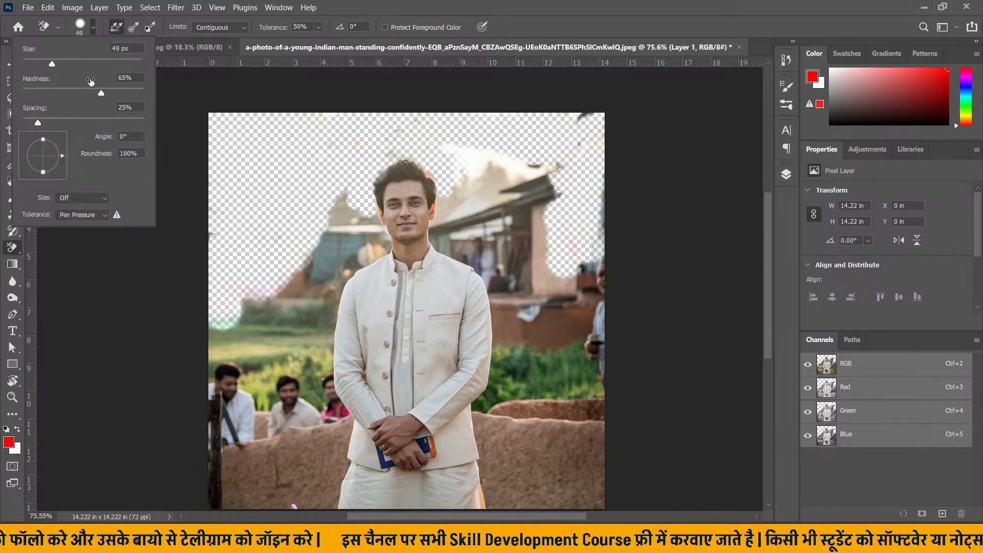
click(94, 29)
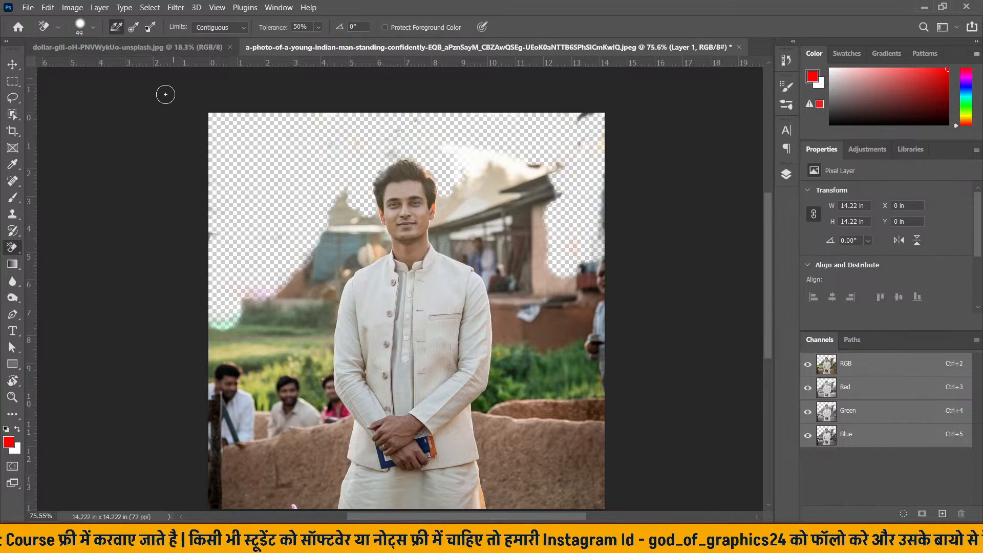
right_click(12, 247)
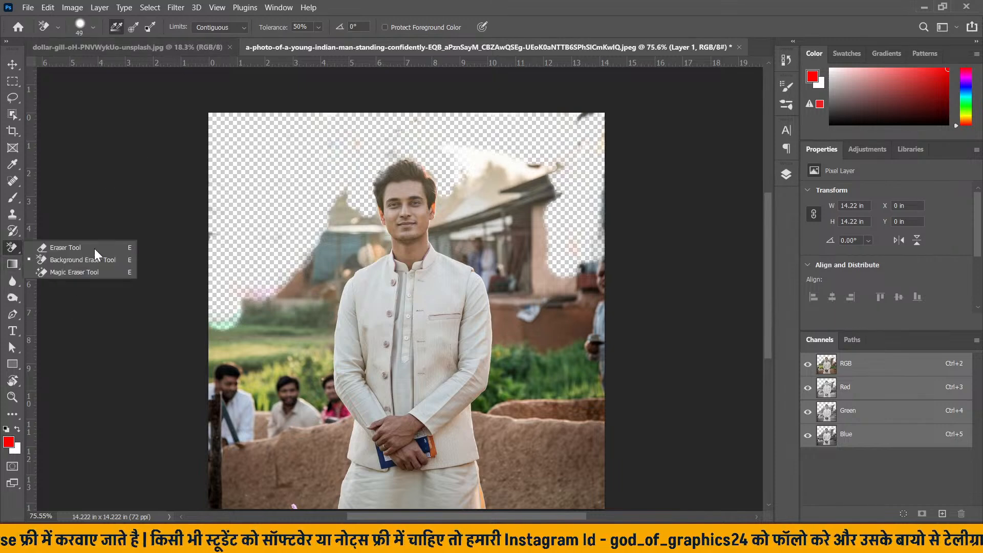
click(81, 272)
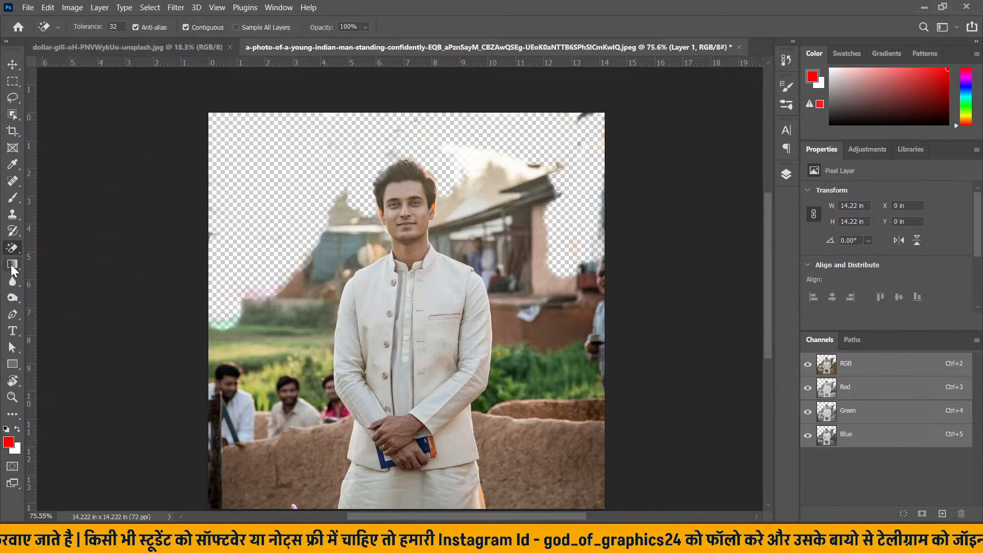
click(13, 113)
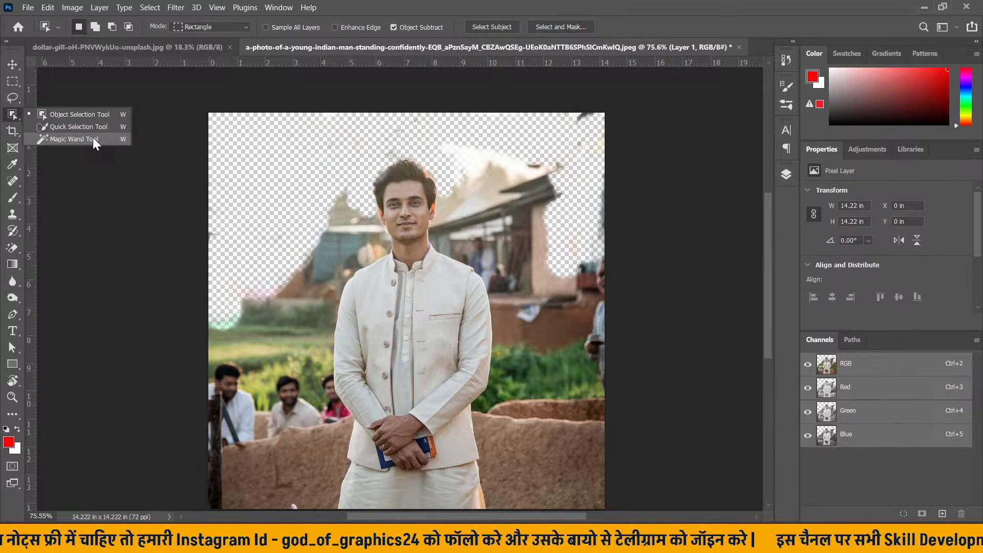
click(12, 64)
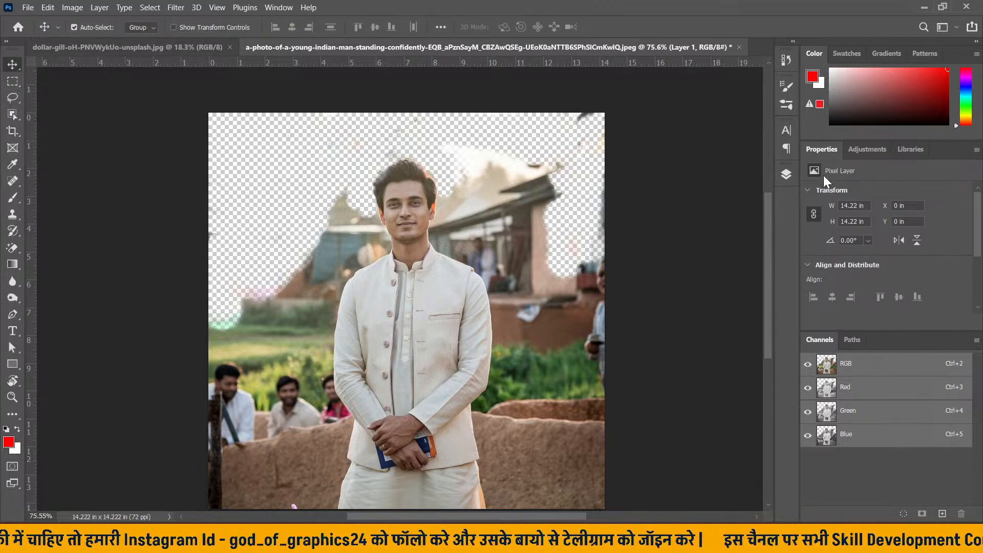
- Hide Layer 1 and show Layer 1 copy in the portrait document
click(785, 174)
click(633, 275)
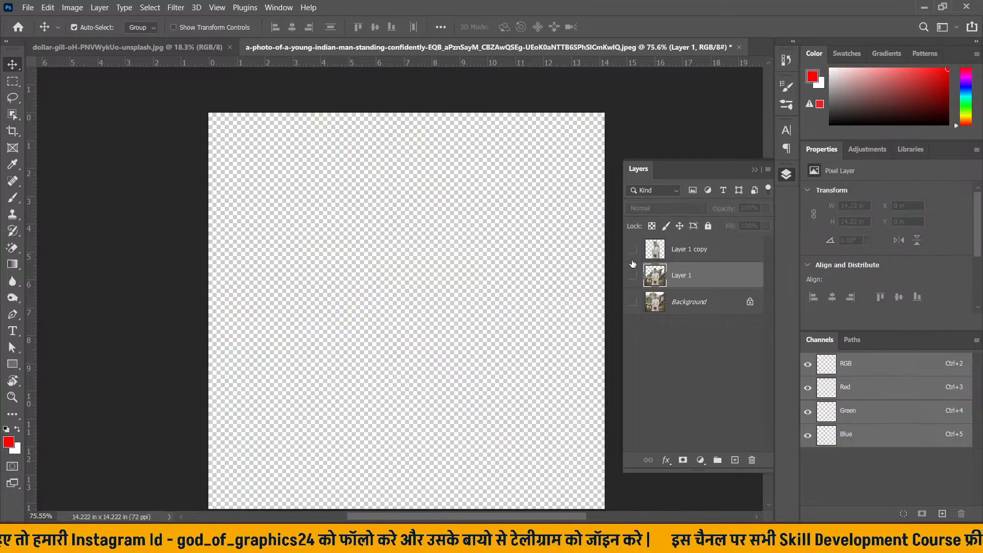
click(632, 249)
- Add a new layer below Layer 1 copy, fill it with the red foreground color and merge it with Layer 1 copy
click(734, 460)
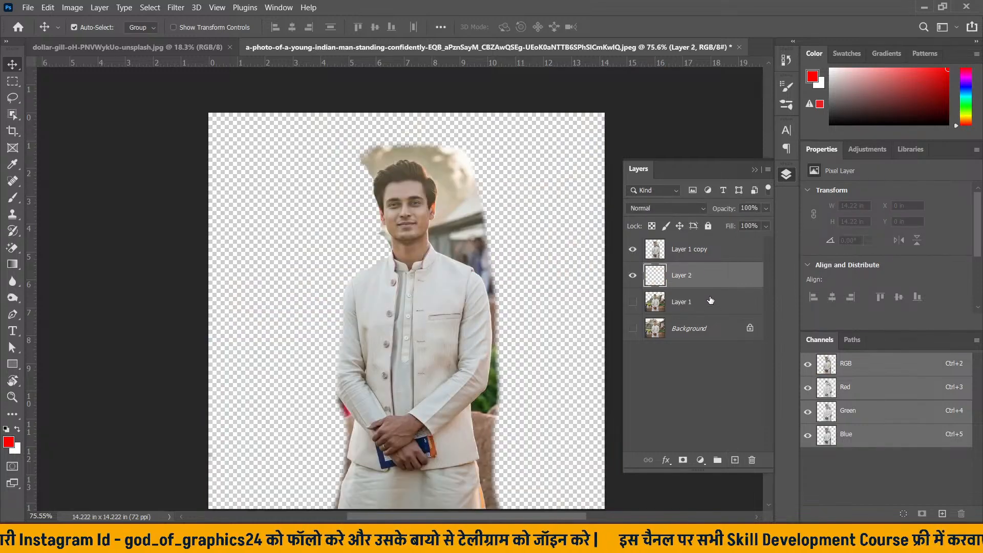
key(alt+BackSpace)
shift+click(685, 256)
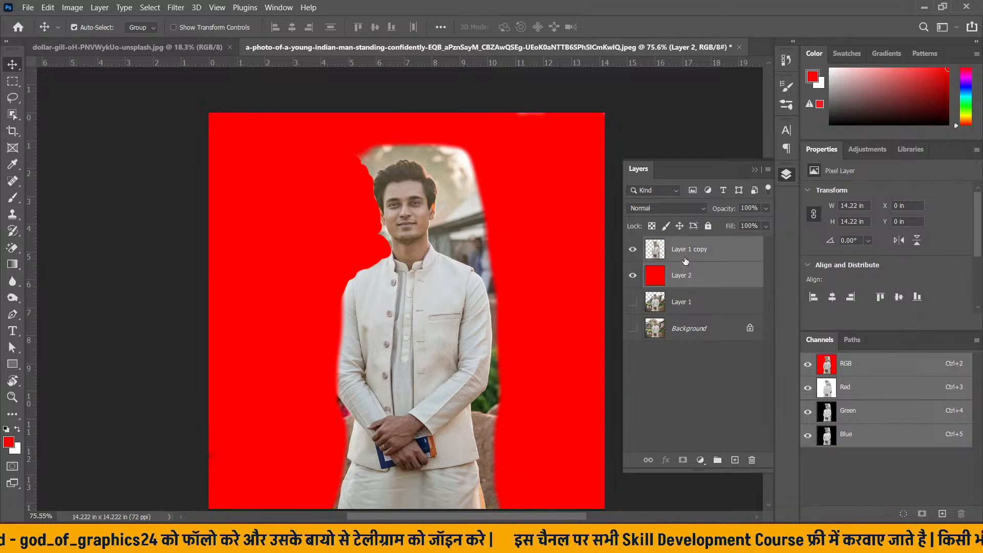
key(ctrl+e)
click(633, 250)
click(633, 250)
scroll(527, 277, down, 2)
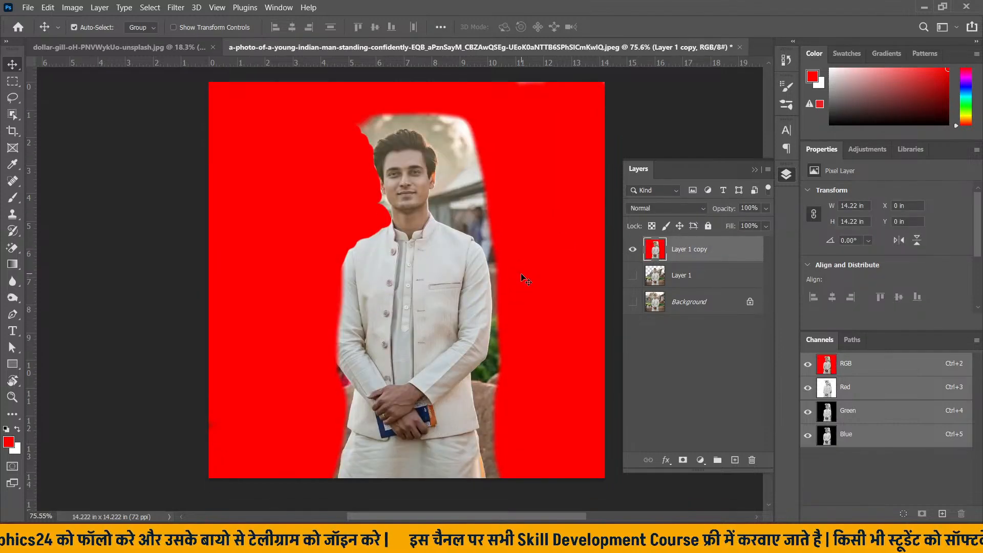
- Try selecting the red background with the Magic Wand Tool and clear the selection
click(12, 113)
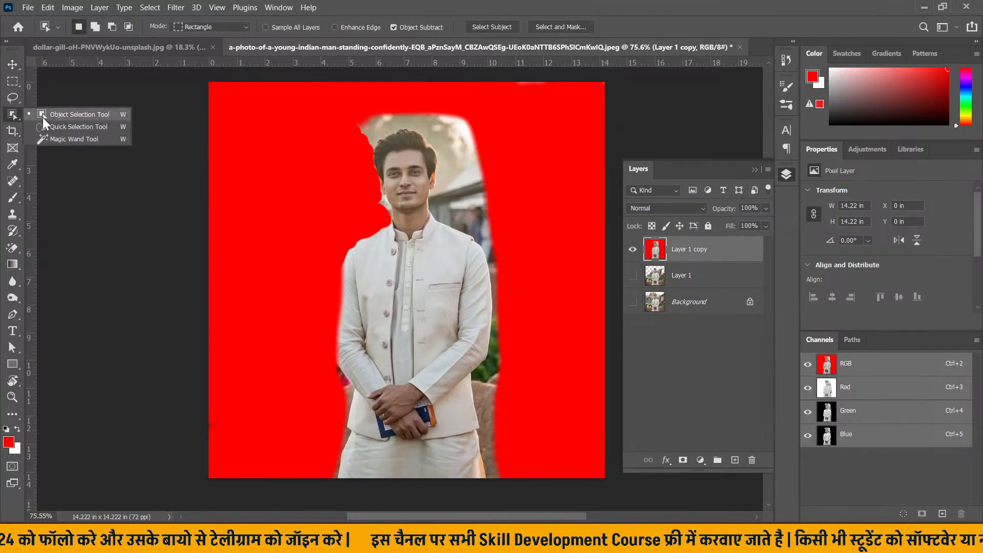
click(61, 139)
click(305, 153)
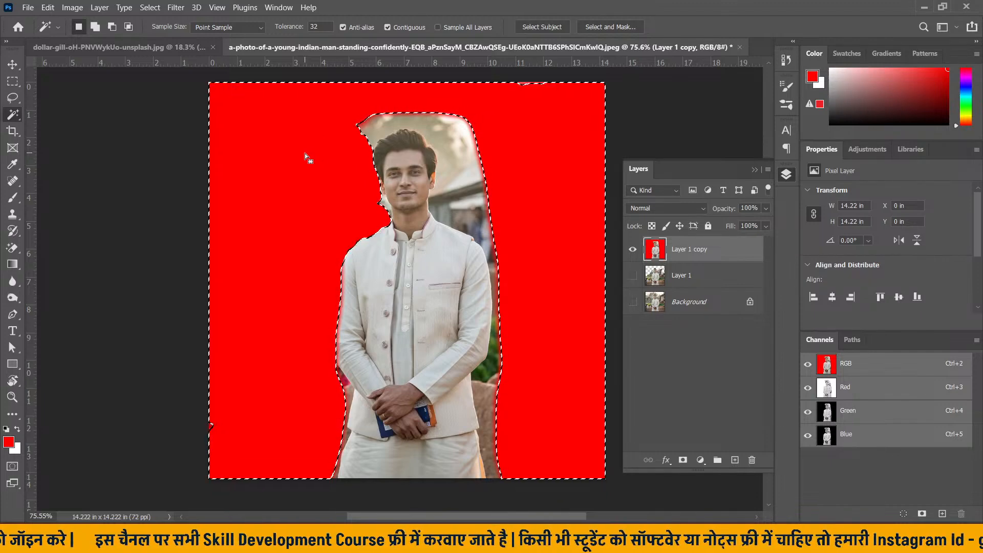
key(ctrl+d)
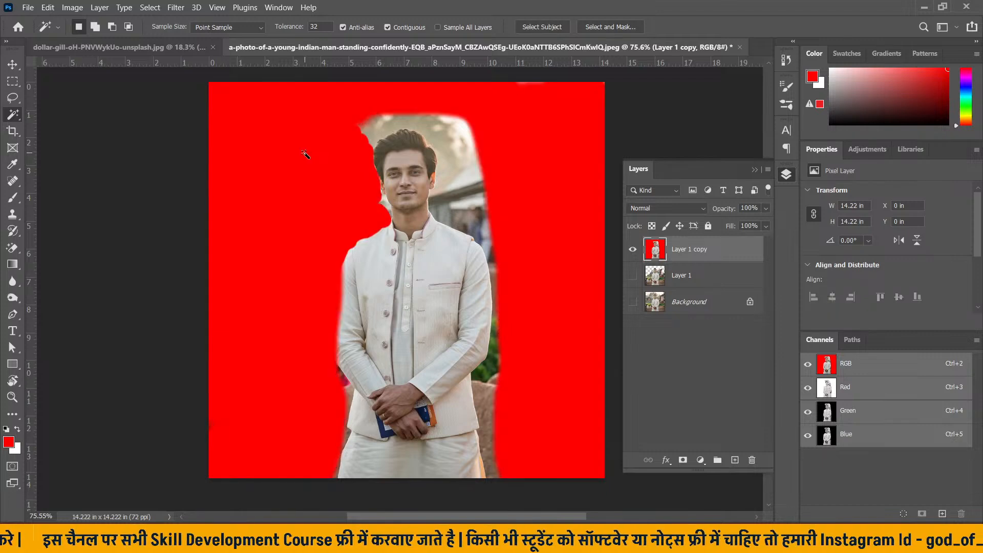
- Erase the red background around the man with the Magic Eraser Tool, including the small red patches at the canvas edges
right_click(13, 247)
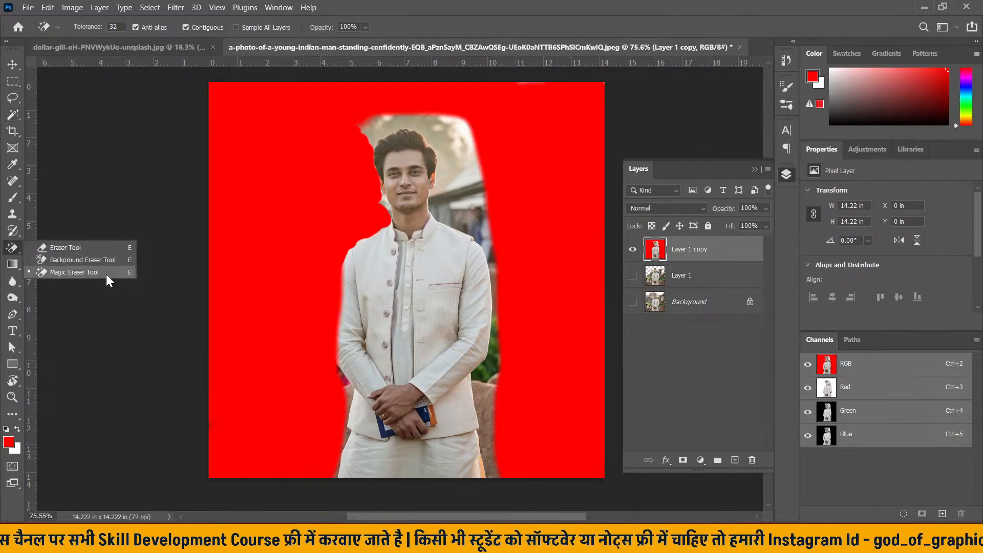
click(66, 274)
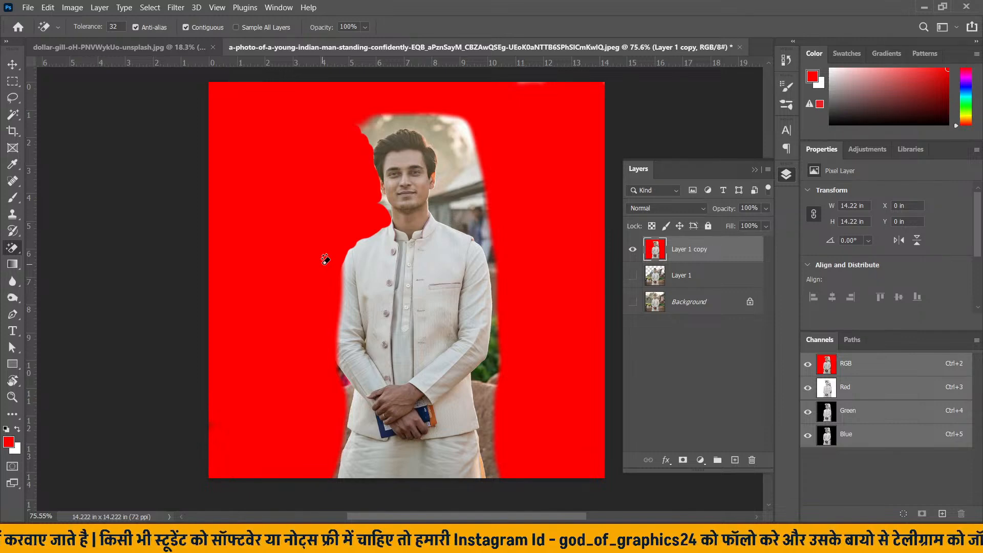
click(270, 258)
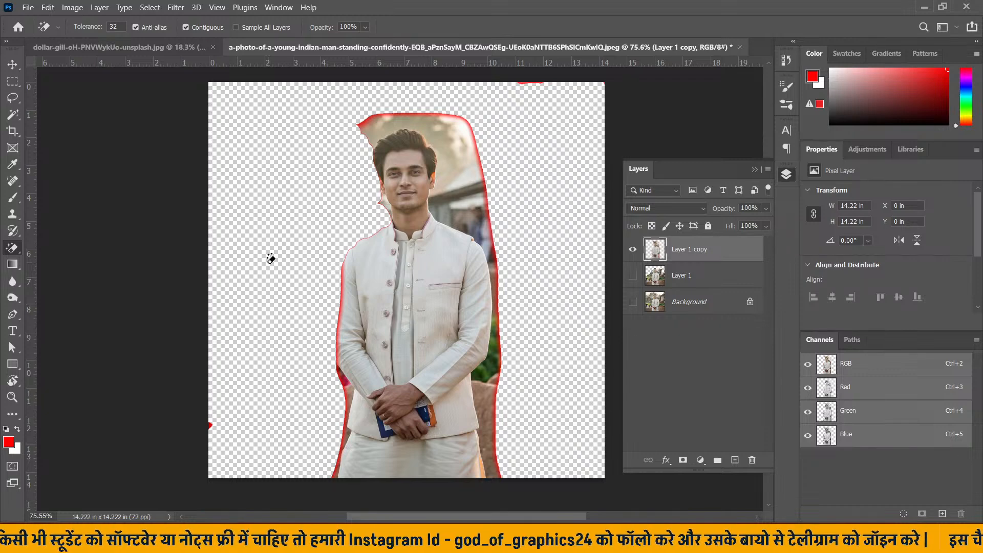
click(210, 424)
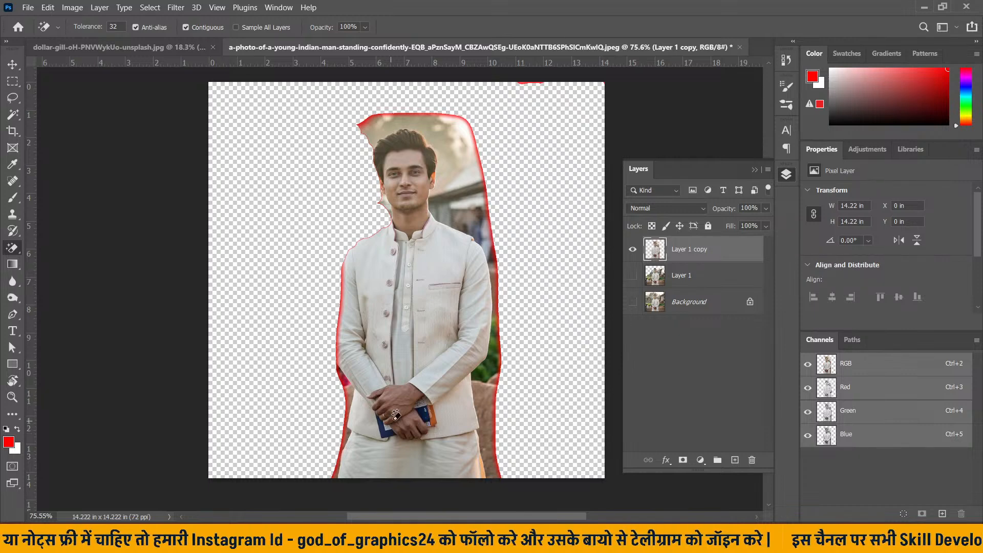
click(496, 413)
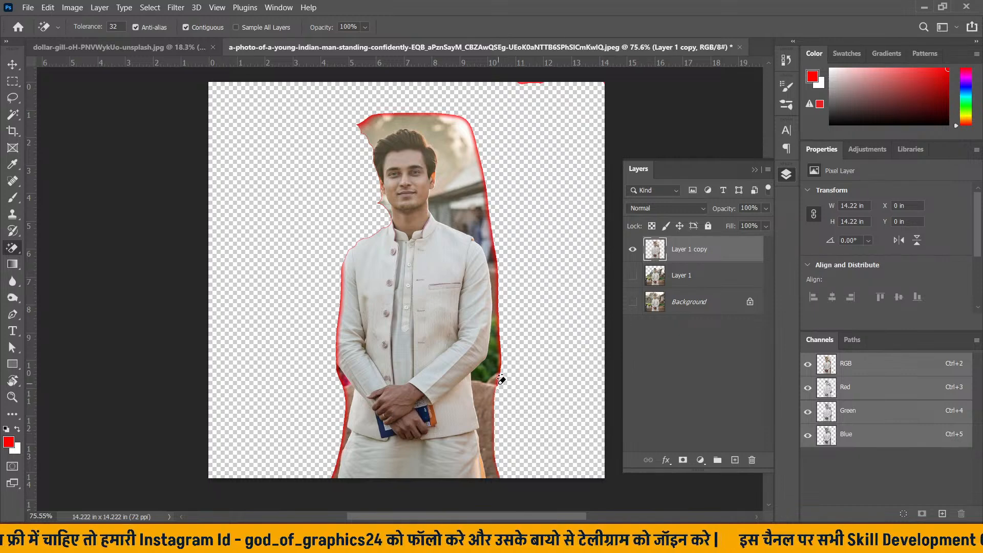
click(524, 83)
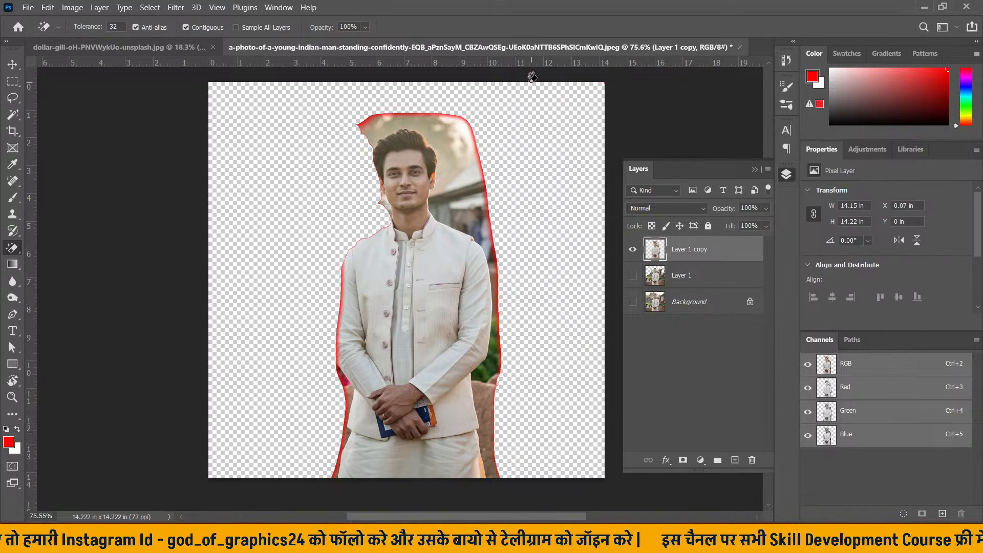
- Erase the remaining scenery around the man's head and above his shoulder with the Magic Eraser Tool, and touch the red fringe by his sleeve
click(409, 117)
click(442, 123)
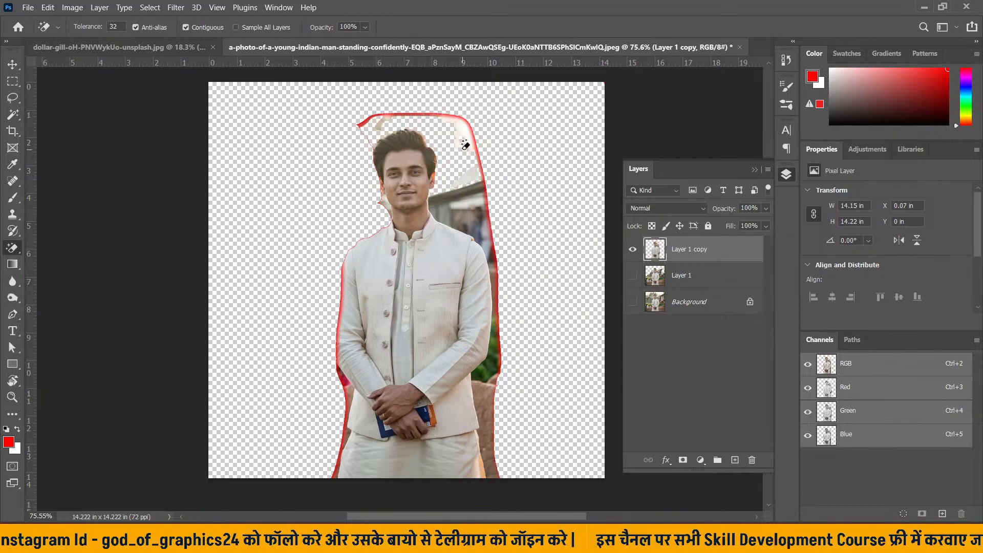
click(468, 221)
click(461, 194)
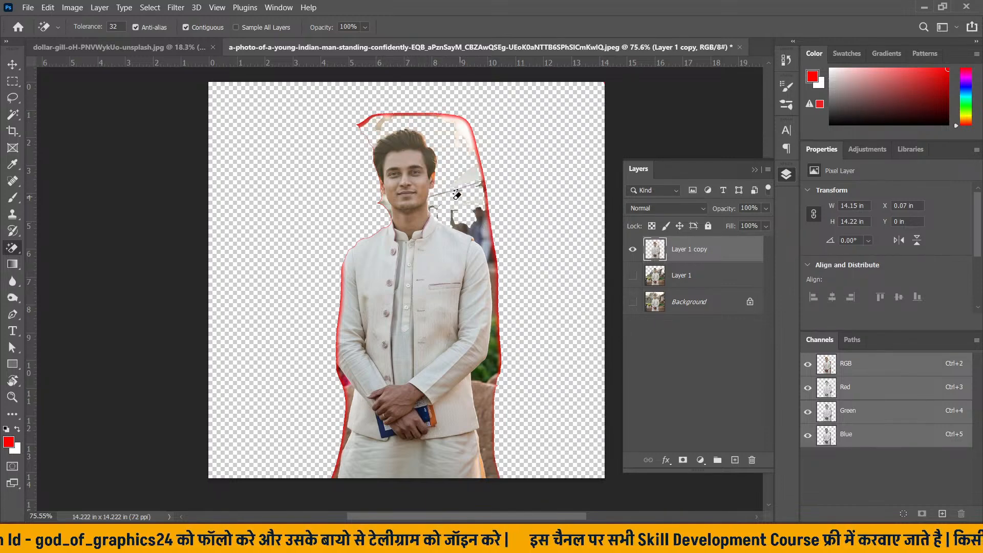
click(342, 307)
click(341, 308)
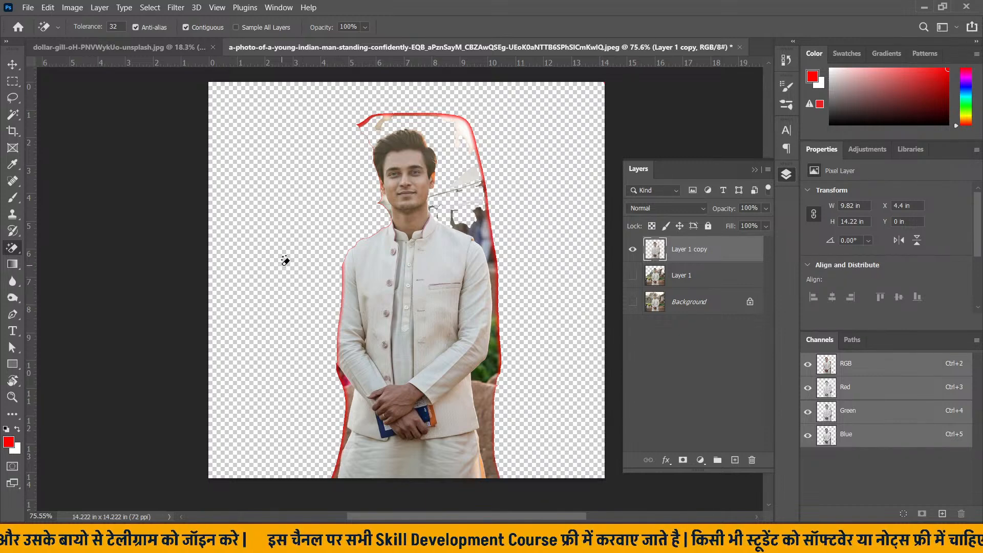
- Erase the leftover outline above the man's head and the background along his right side with the 158 px Eraser Tool
right_click(13, 248)
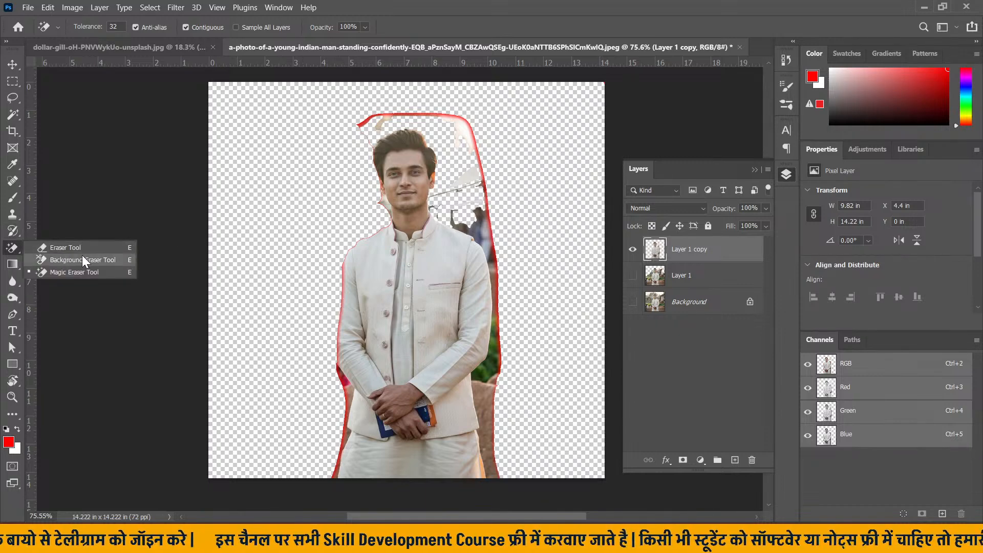
click(72, 248)
right_click(14, 245)
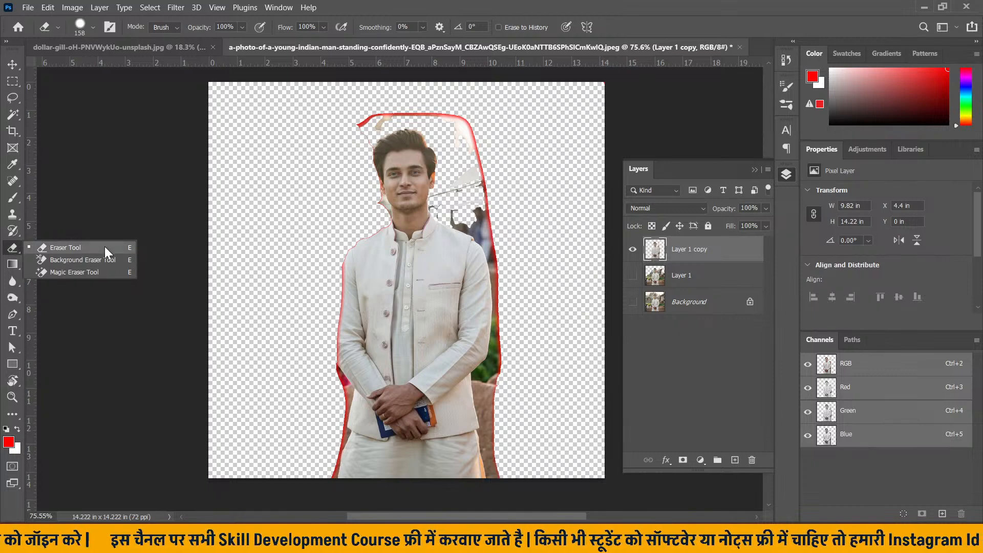
click(105, 247)
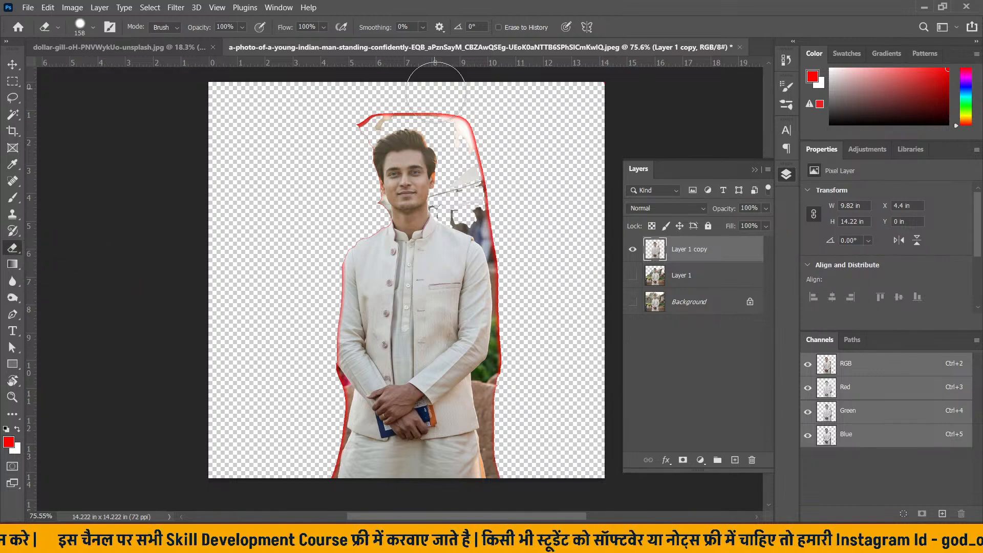
scroll(387, 160, up, 2)
mouse_move(471, 171)
mouse_down()
mouse_move(478, 260)
mouse_move(509, 313)
mouse_move(528, 404)
mouse_move(512, 394)
mouse_up()
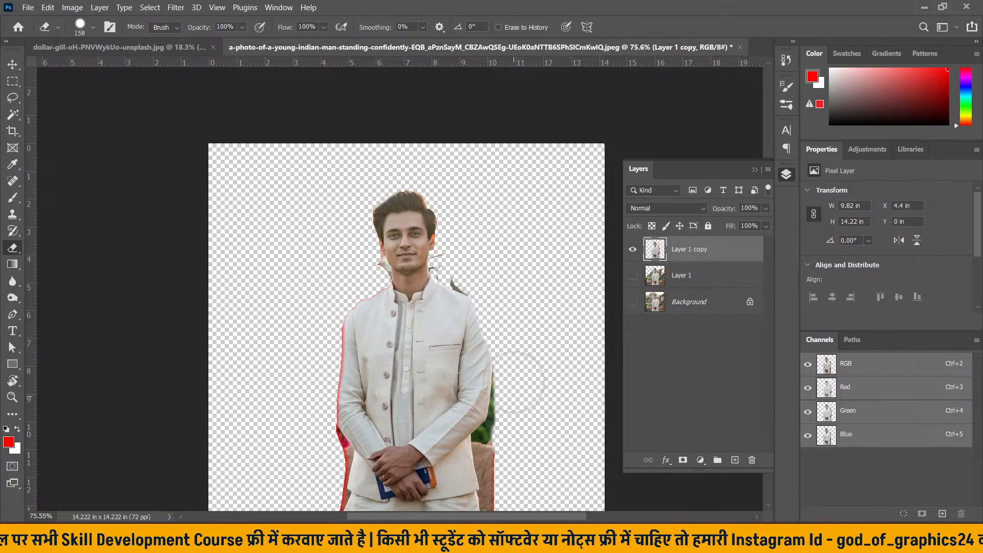
scroll(512, 394, down, 3)
mouse_move(511, 336)
mouse_down()
mouse_move(521, 420)
mouse_move(514, 356)
mouse_up()
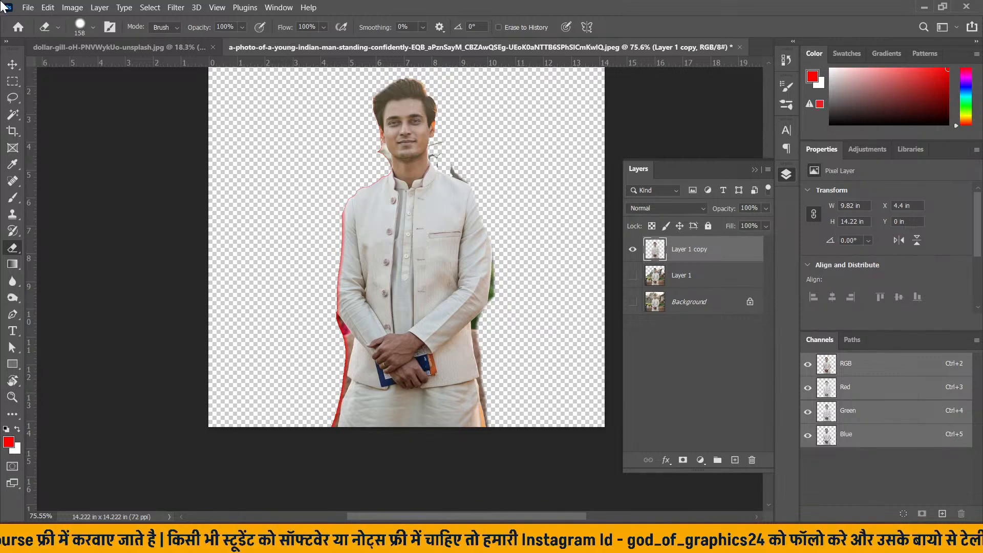
click(11, 66)
scroll(359, 143, up, 2)
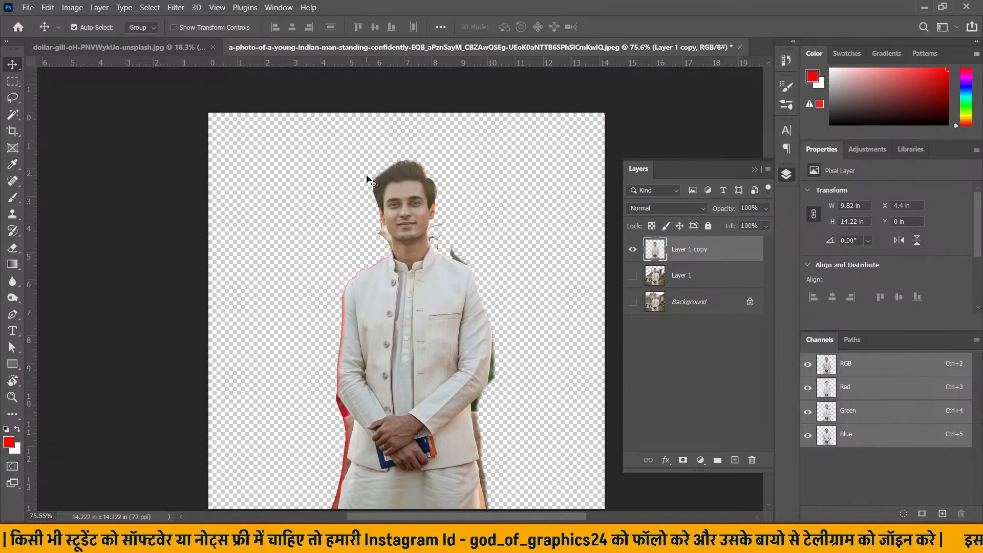
click(12, 264)
click(13, 64)
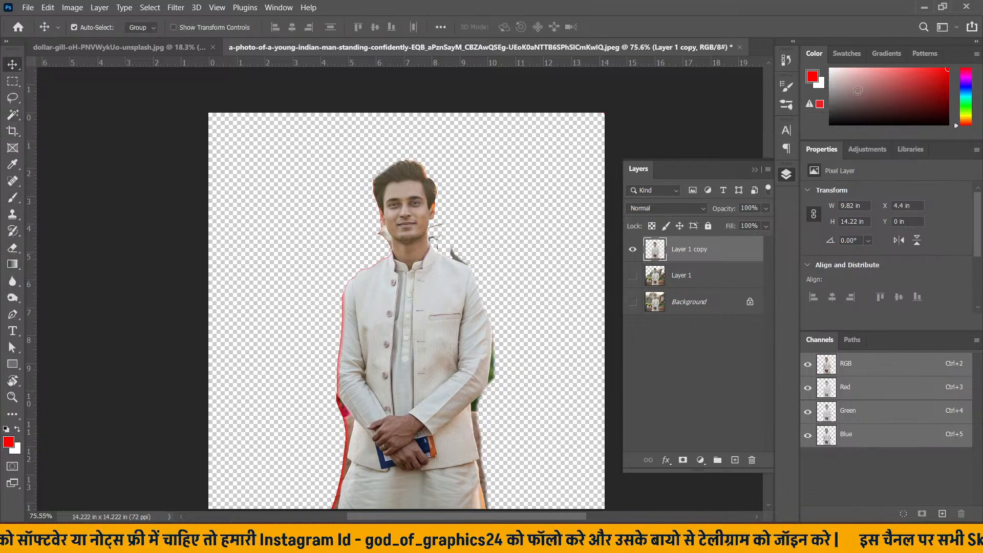
- Create a new 1366 x 768 px document from the Web Most Common preset at 300 pixels/inch with artboards turned off
click(28, 7)
click(48, 20)
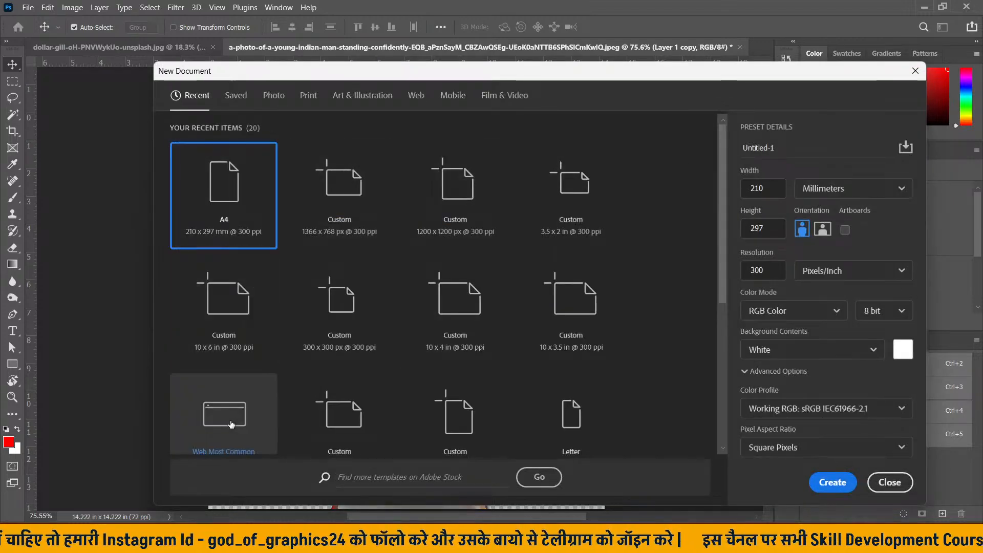
click(215, 415)
click(771, 268)
key(BackSpace)
key(BackSpace)
text(300)
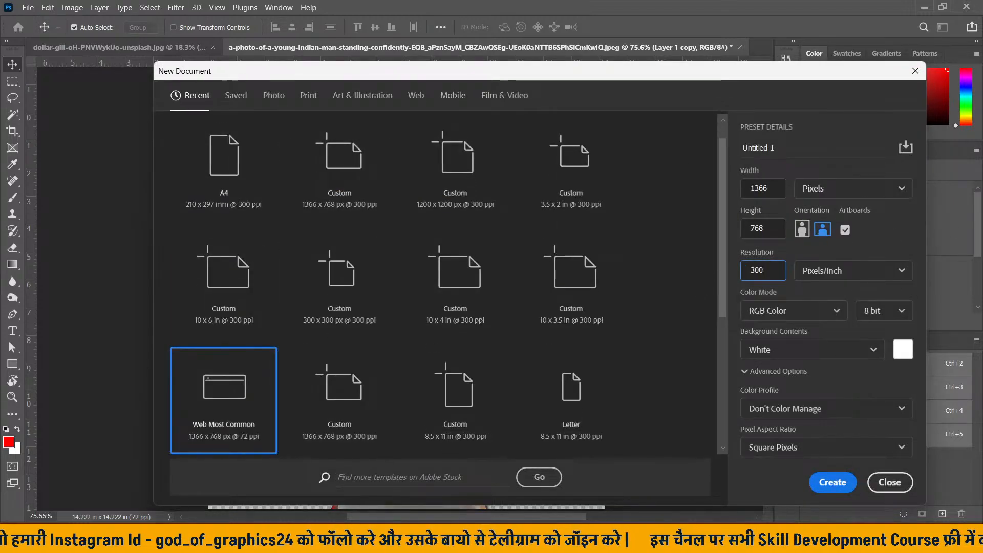
click(845, 230)
click(832, 482)
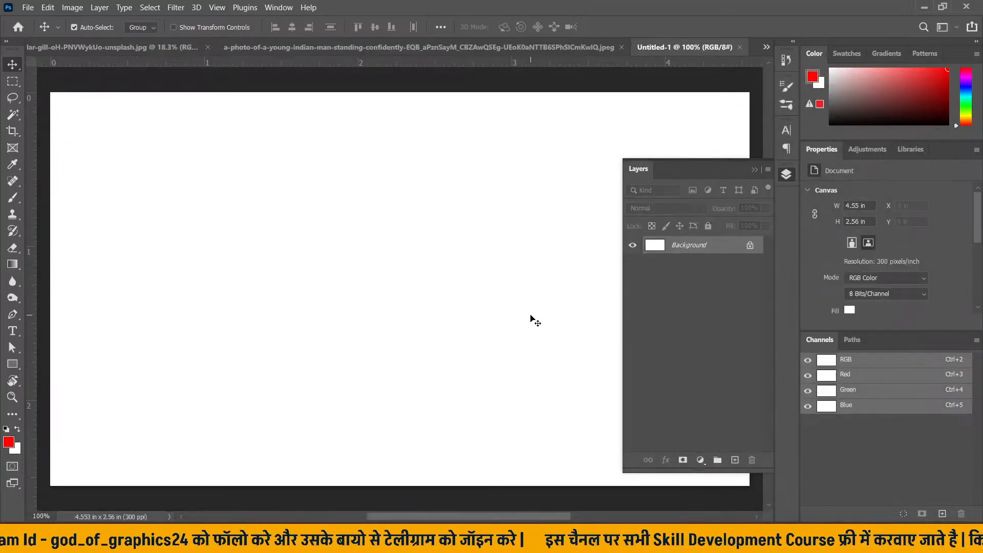
- Add two empty layers above the Background and collapse the layer list
click(735, 459)
click(735, 460)
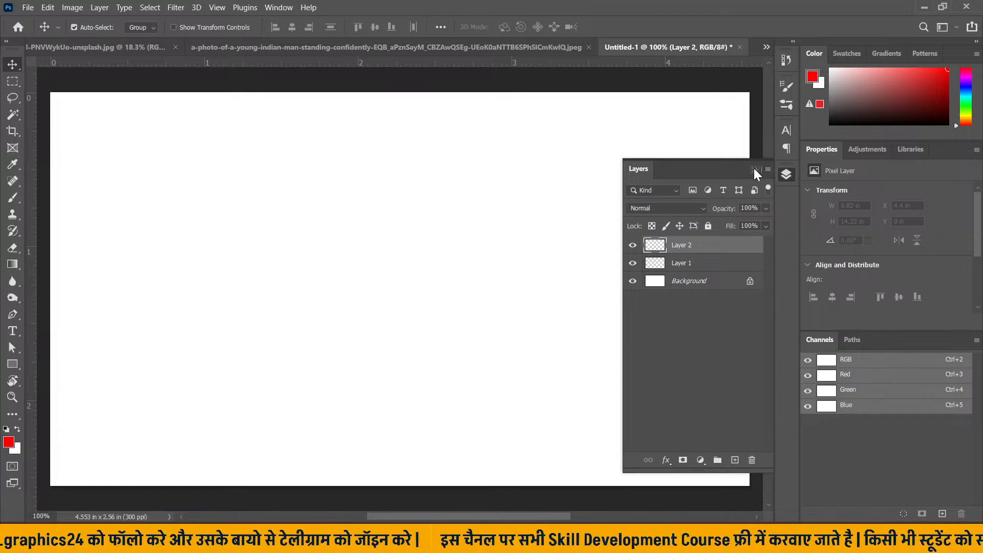
click(753, 169)
- Activate the Gradient Tool and look through its gradient presets
click(12, 263)
click(38, 262)
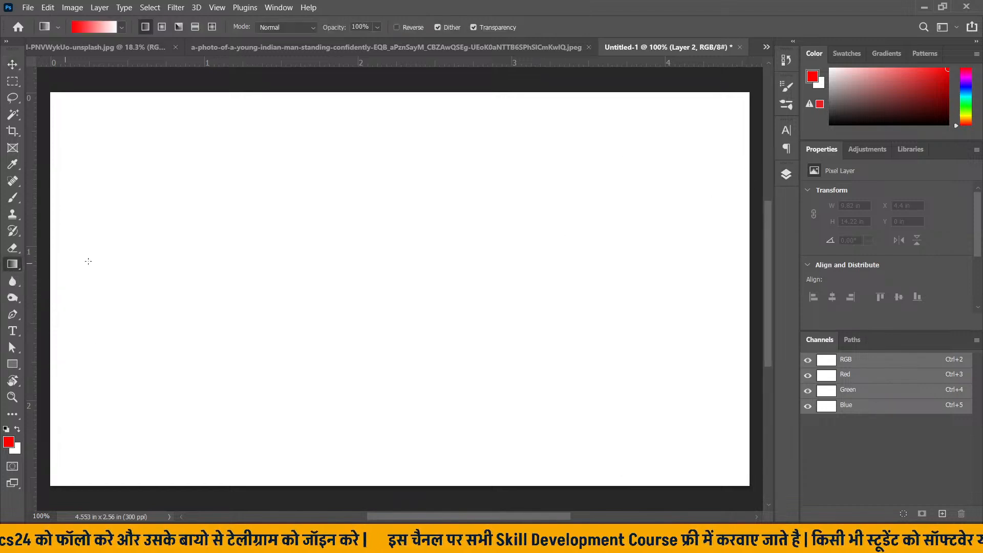
click(123, 23)
click(123, 23)
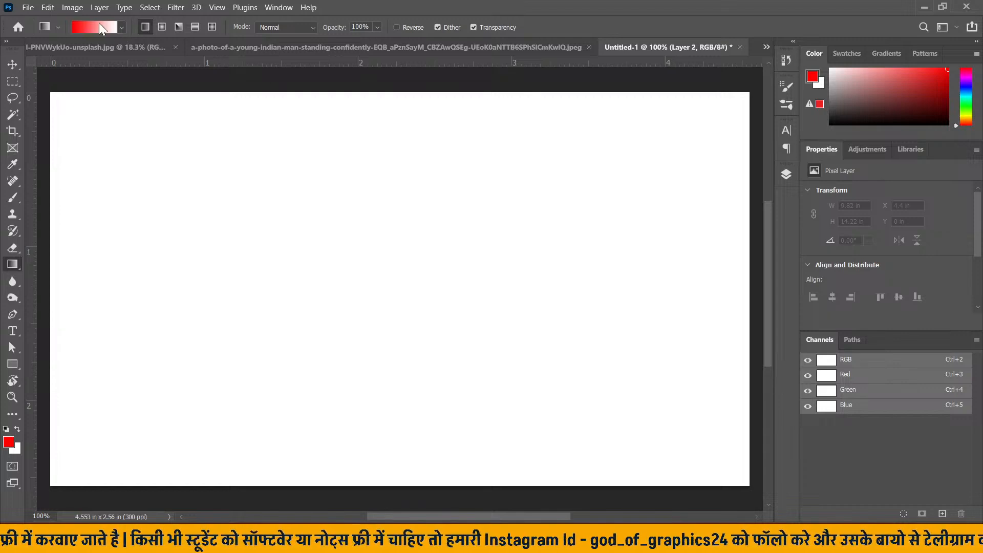
- Reactivate the Gradient Tool and examine the presets in the Basics, Blues, Purples, Pinks and Reds groups
right_click(10, 266)
click(40, 259)
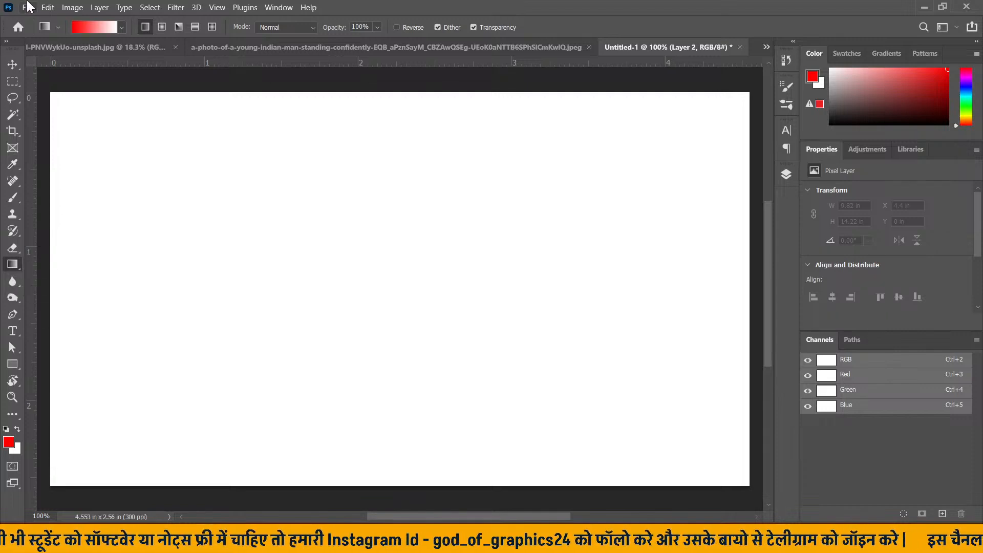
click(121, 29)
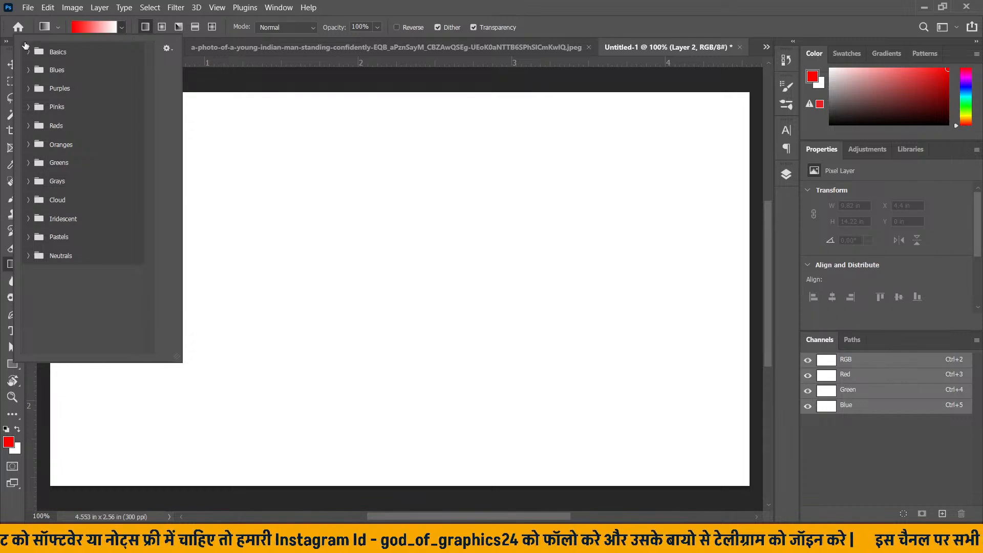
click(28, 51)
click(29, 51)
click(122, 27)
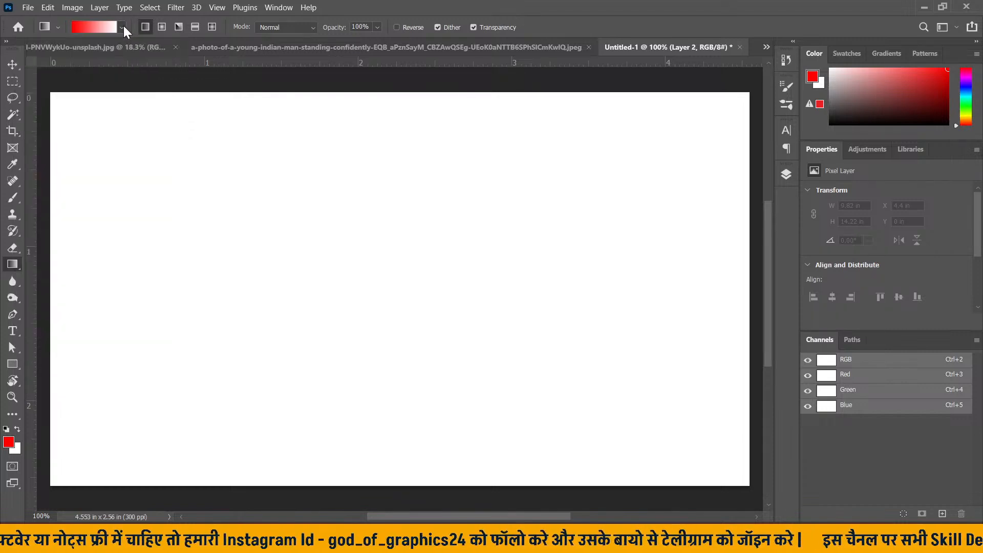
click(122, 26)
click(29, 51)
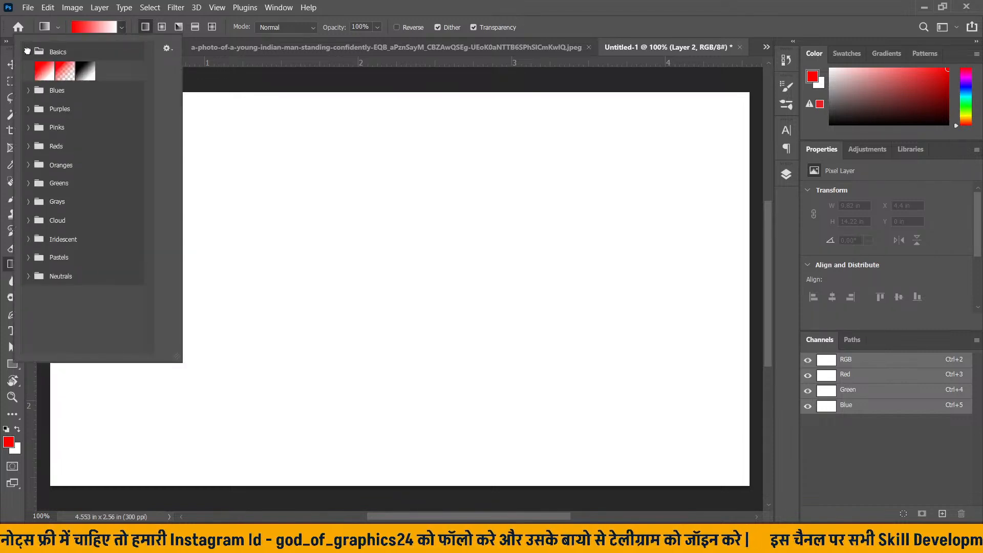
click(27, 52)
click(28, 69)
click(28, 69)
click(29, 88)
click(29, 89)
click(29, 106)
click(28, 106)
click(28, 125)
click(28, 126)
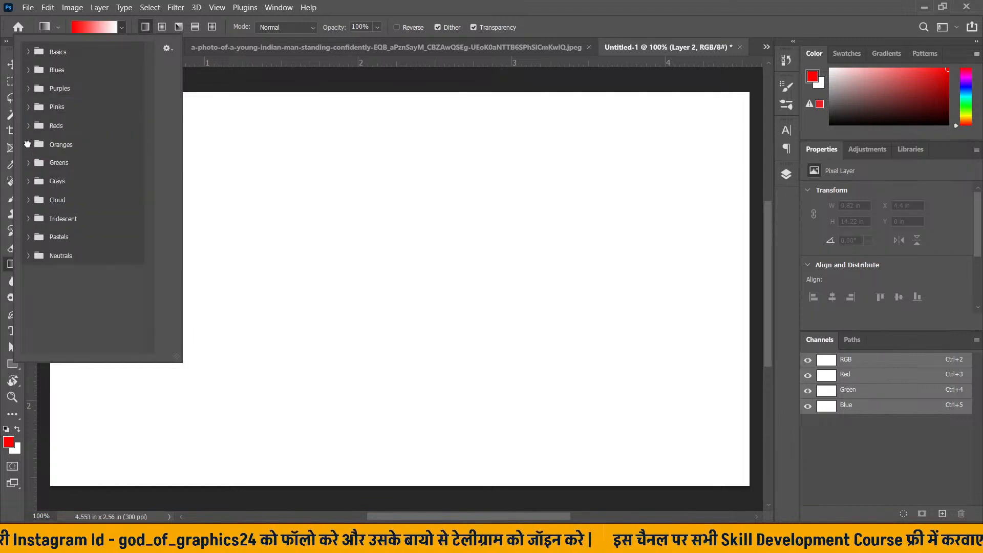
- Fill Layer 2 with the second Oranges preset as a linear gradient, first horizontally across the canvas and again vertically
click(28, 145)
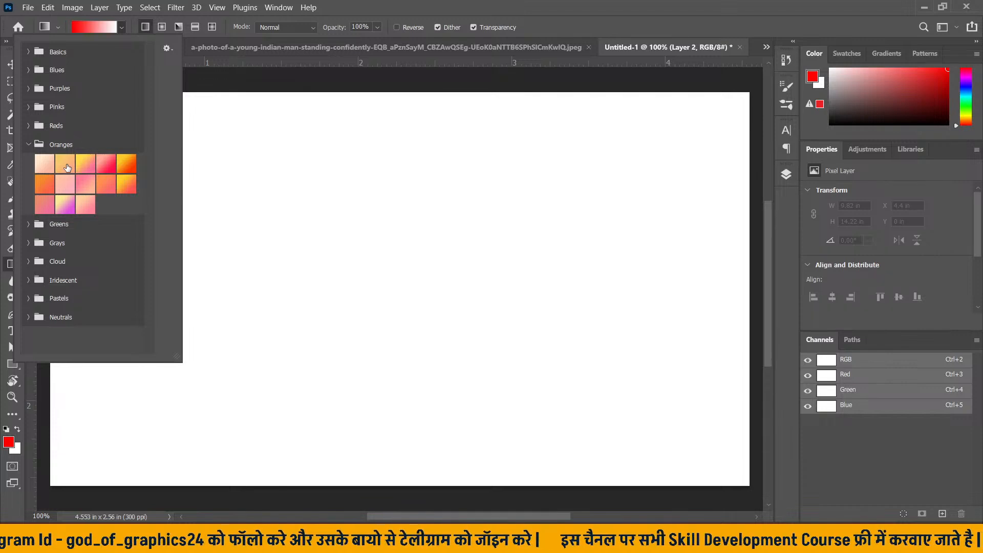
click(67, 167)
click(123, 28)
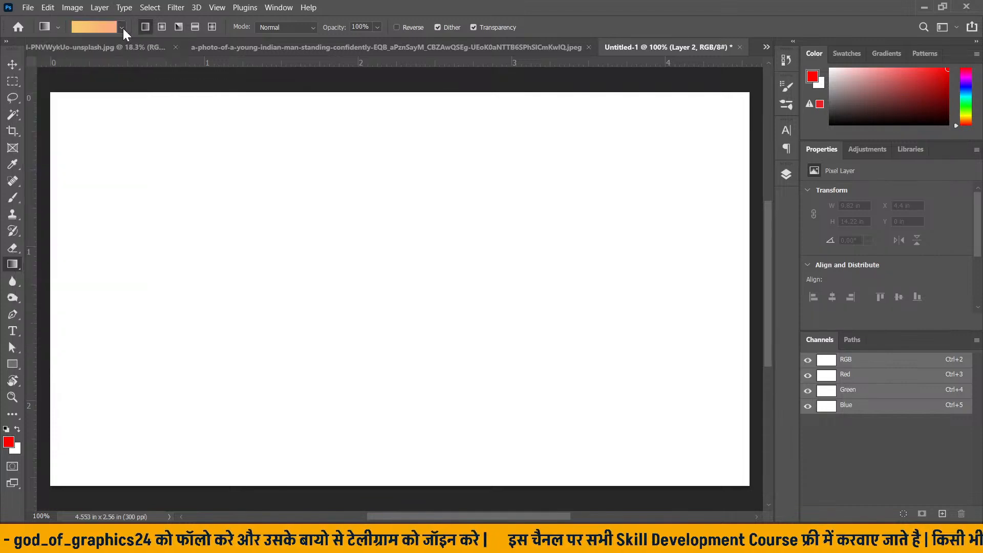
scroll(217, 229, down, 3)
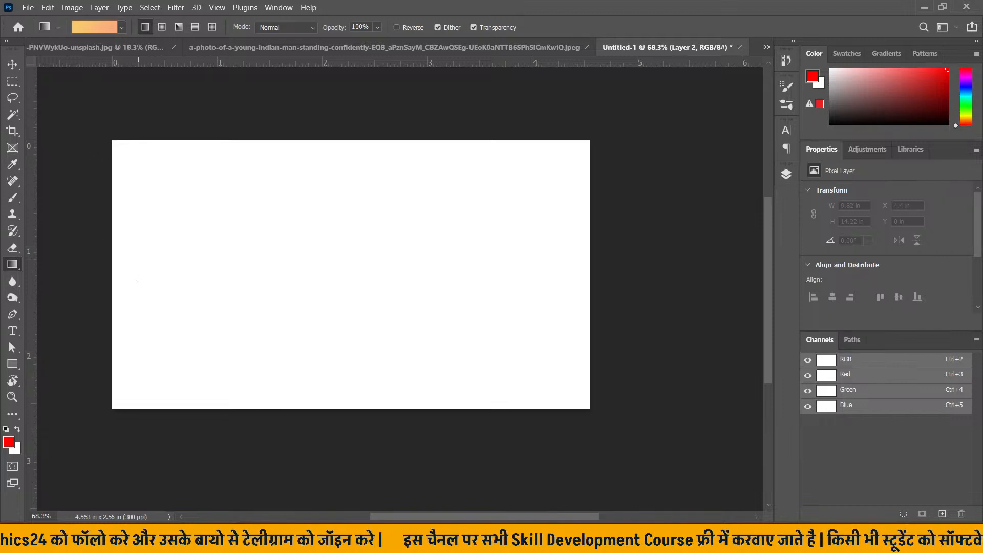
drag(88, 281, 632, 272)
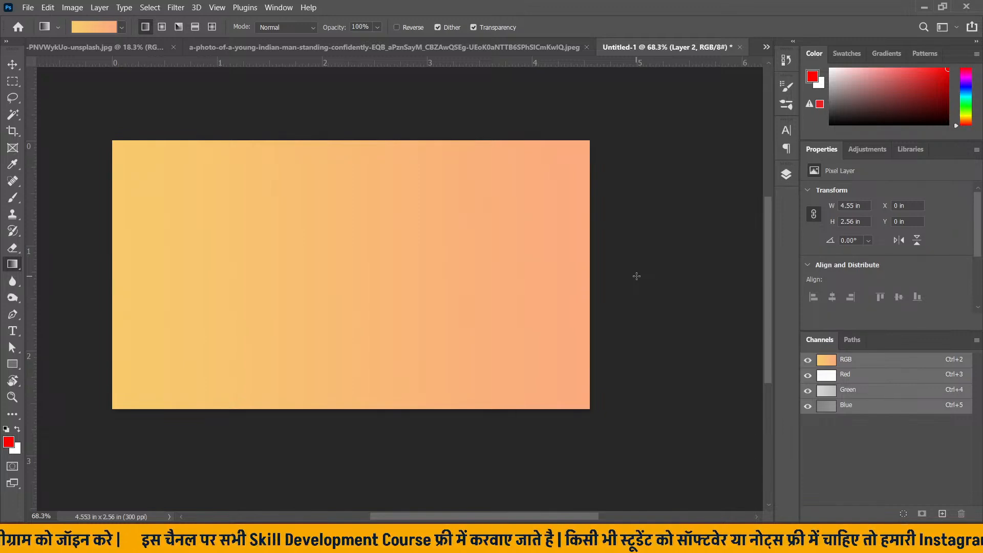
drag(369, 129, 364, 416)
drag(380, 168, 359, 410)
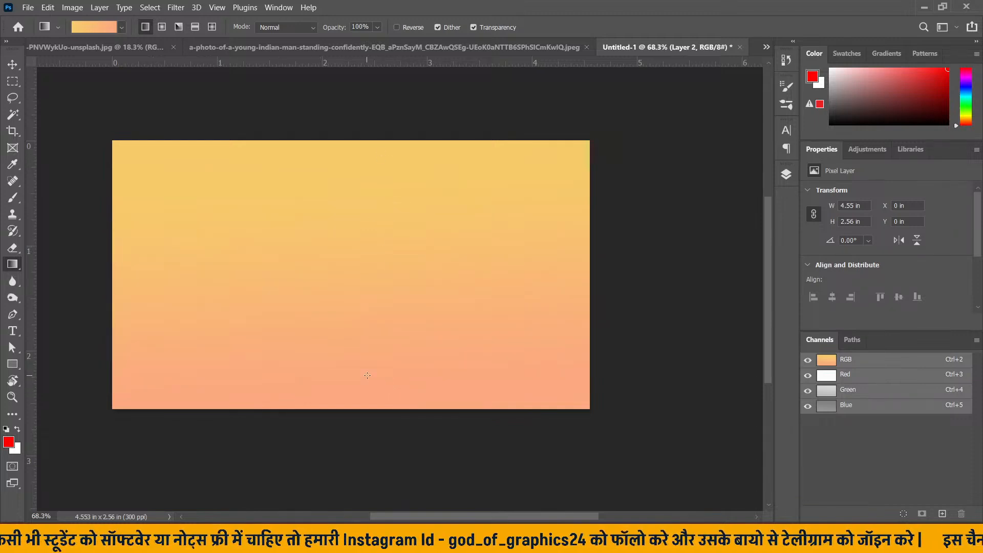
- Choose the multicoloured pink, blue and purple Iridescent preset and fill the canvas with it from top to bottom
click(121, 27)
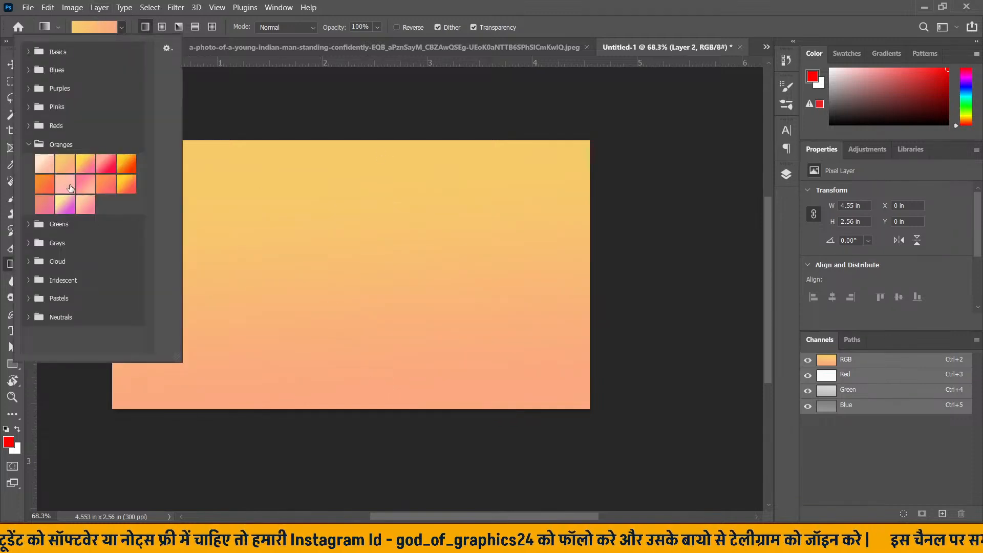
click(28, 281)
click(132, 341)
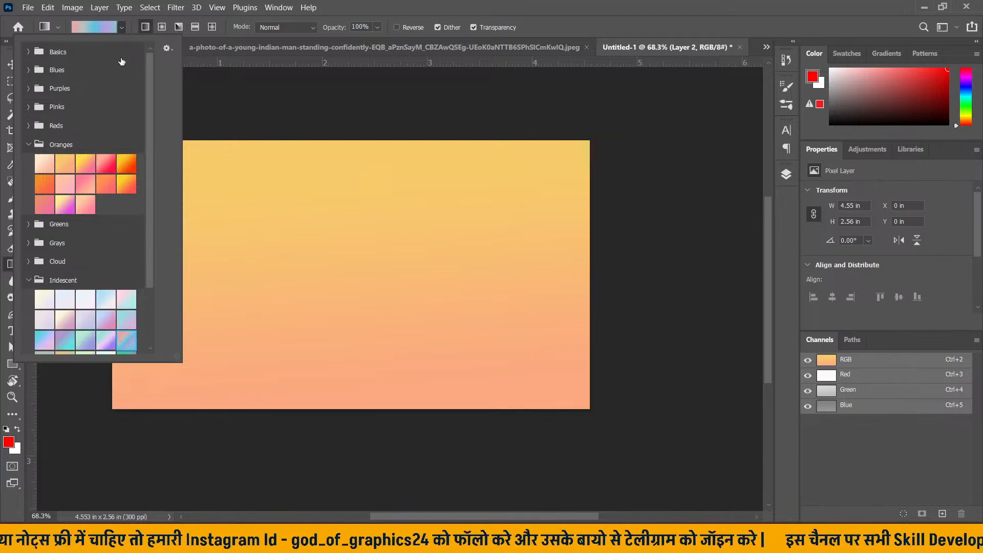
click(123, 27)
drag(375, 139, 372, 410)
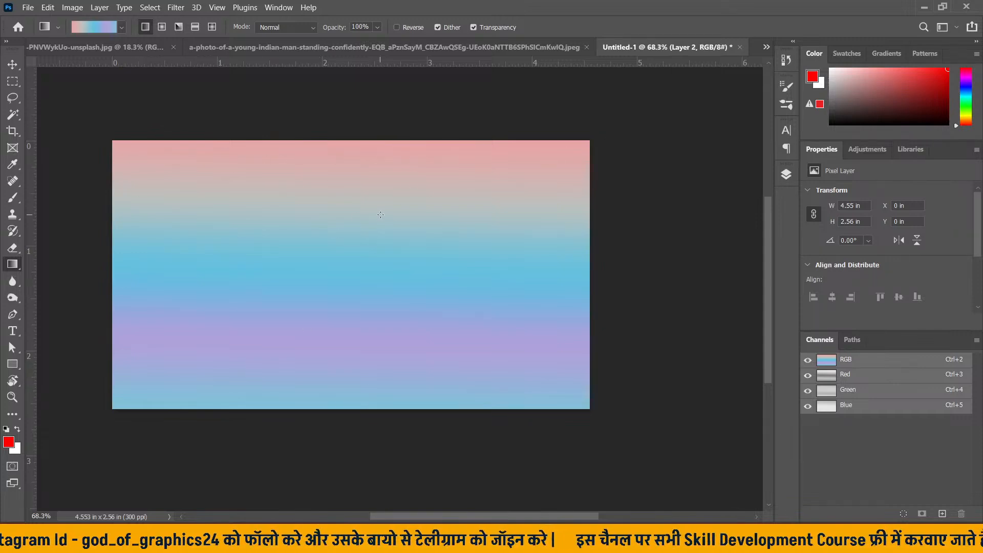
- Switch to the Radial gradient style and redraw the gradient from near the canvas centre with several different radii
click(161, 28)
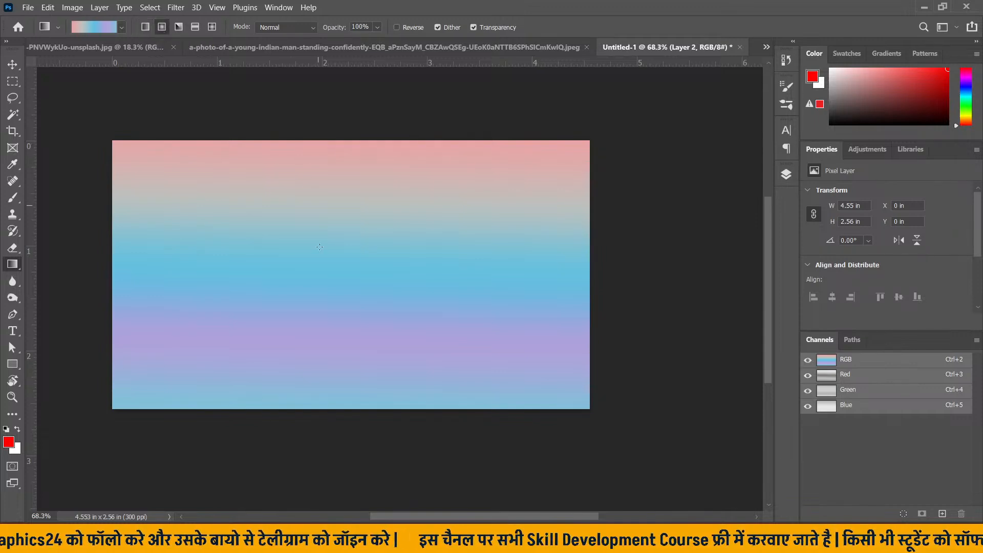
drag(339, 264, 439, 413)
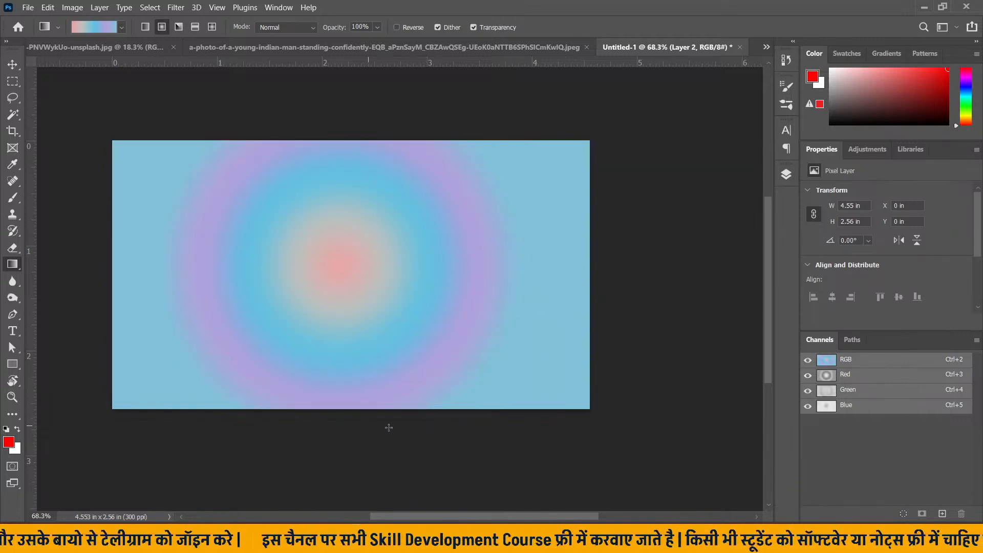
mouse_move(335, 251)
mouse_down()
mouse_move(384, 300)
mouse_move(363, 297)
mouse_up()
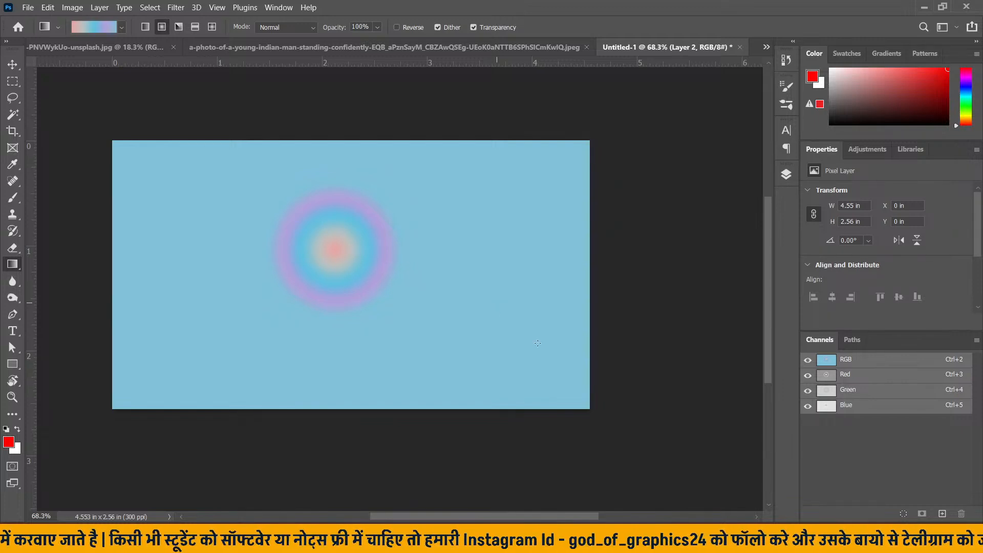
drag(345, 251, 512, 439)
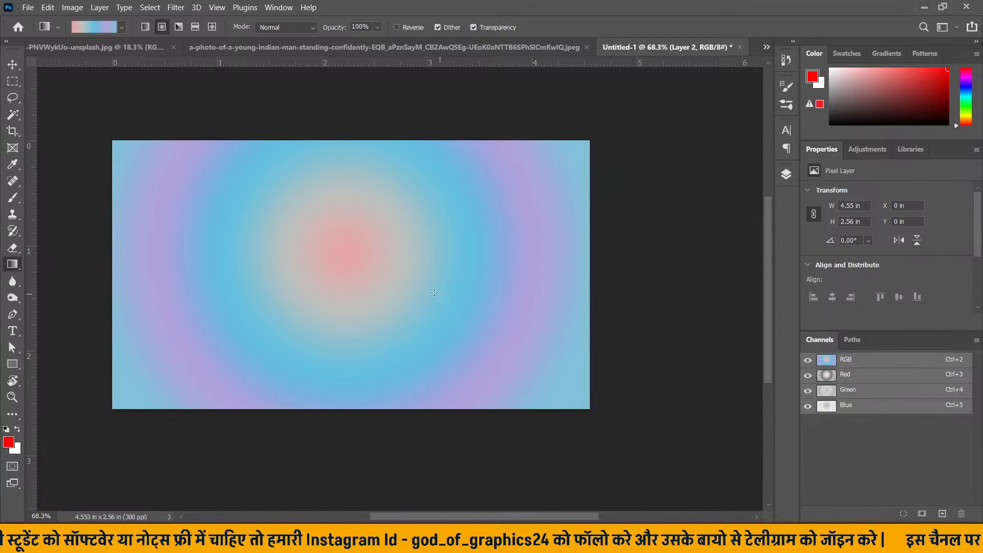
drag(352, 265, 423, 424)
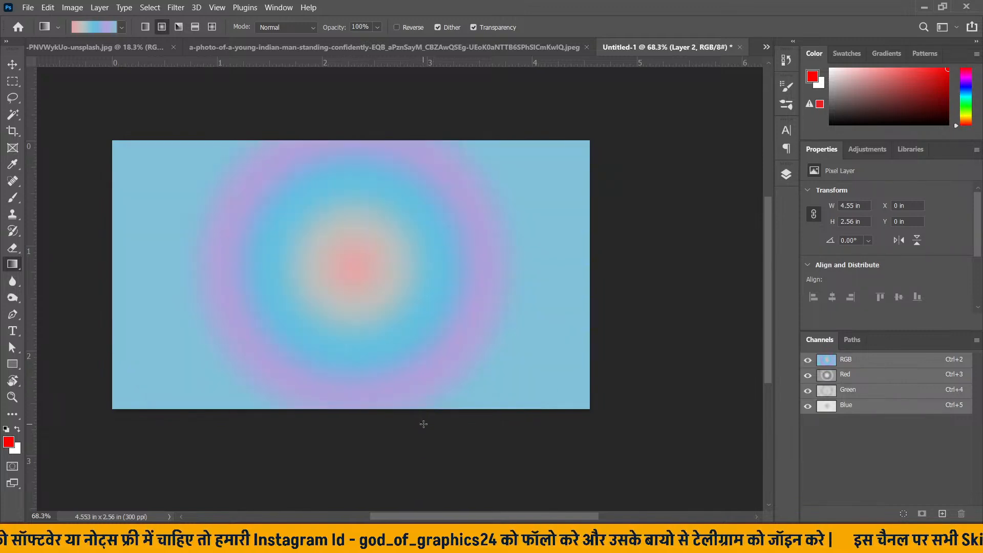
- Switch to the Angle gradient style and sweep the gradient around a point in the upper middle of the canvas
click(179, 27)
drag(486, 224, 521, 385)
drag(321, 220, 118, 403)
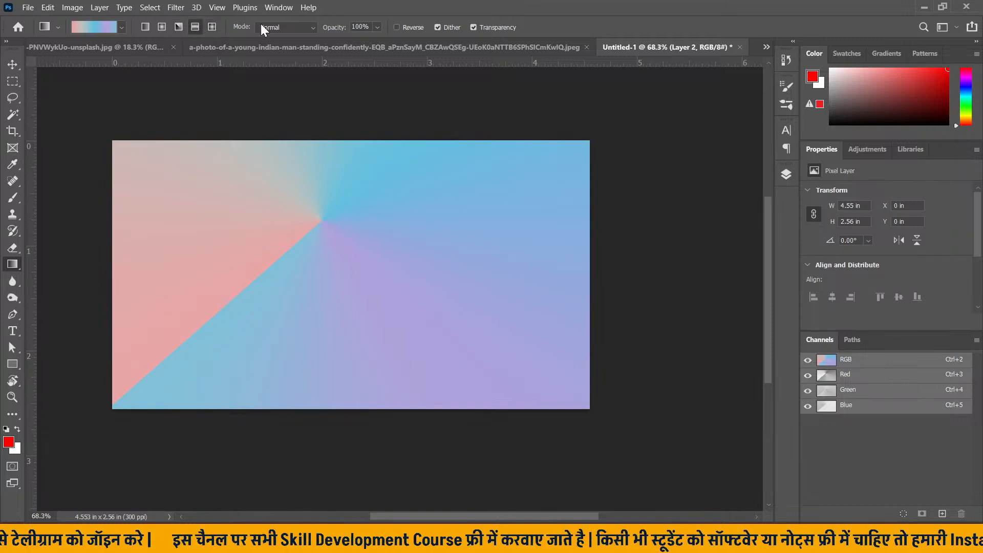
- Return to the Linear gradient style and redraw the Iridescent gradient vertically down the canvas
click(144, 27)
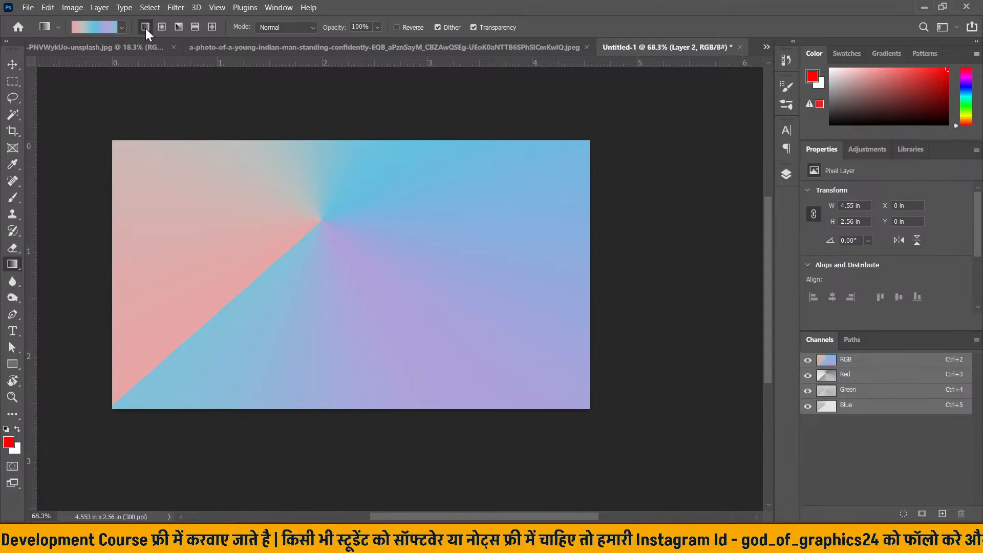
click(145, 28)
drag(353, 153, 355, 339)
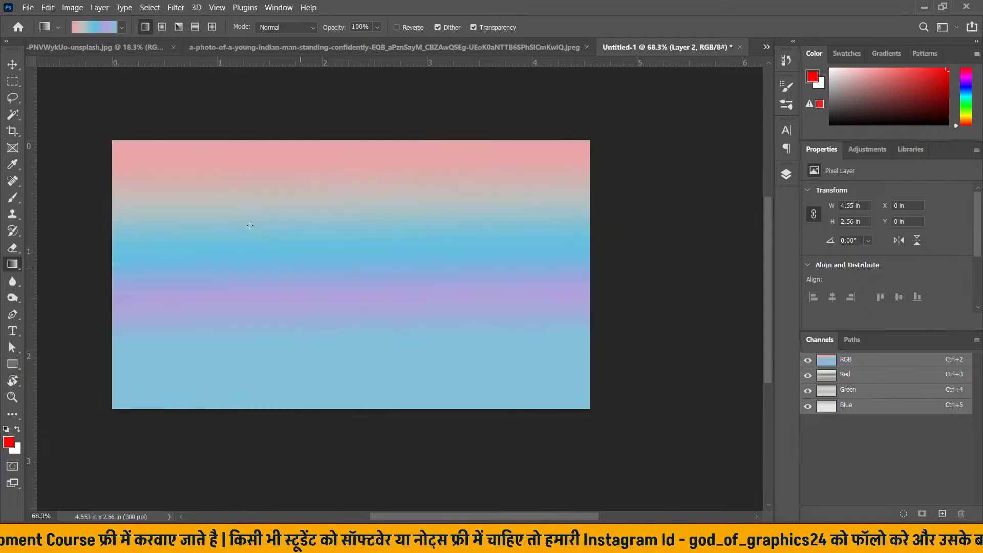
- Accept red ff0000 as the foreground color and set the background color to a strong blue
click(12, 64)
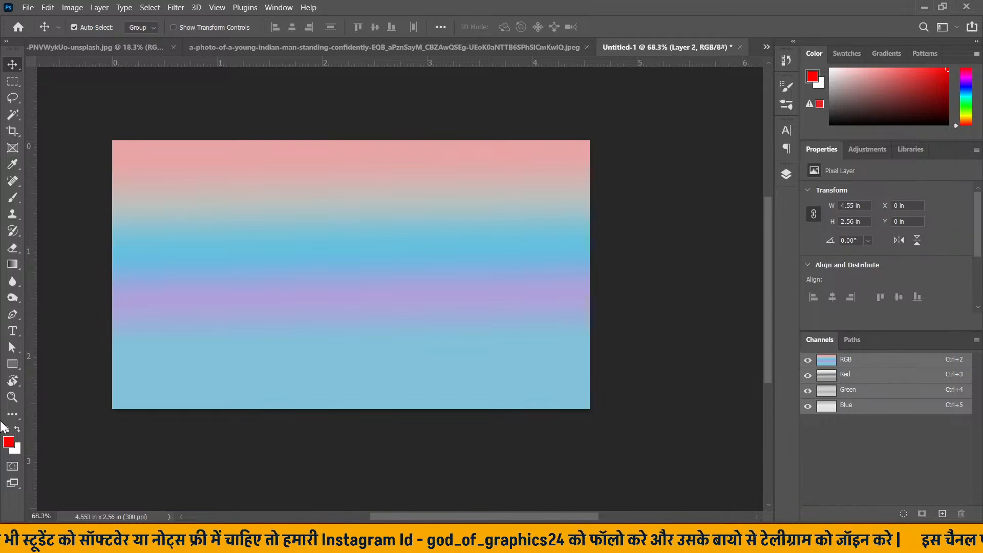
click(10, 442)
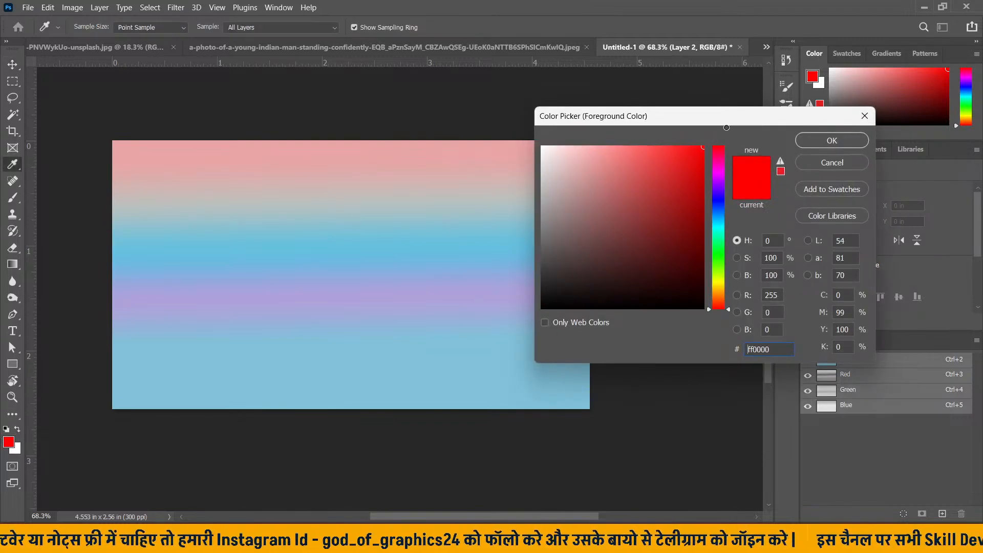
click(823, 139)
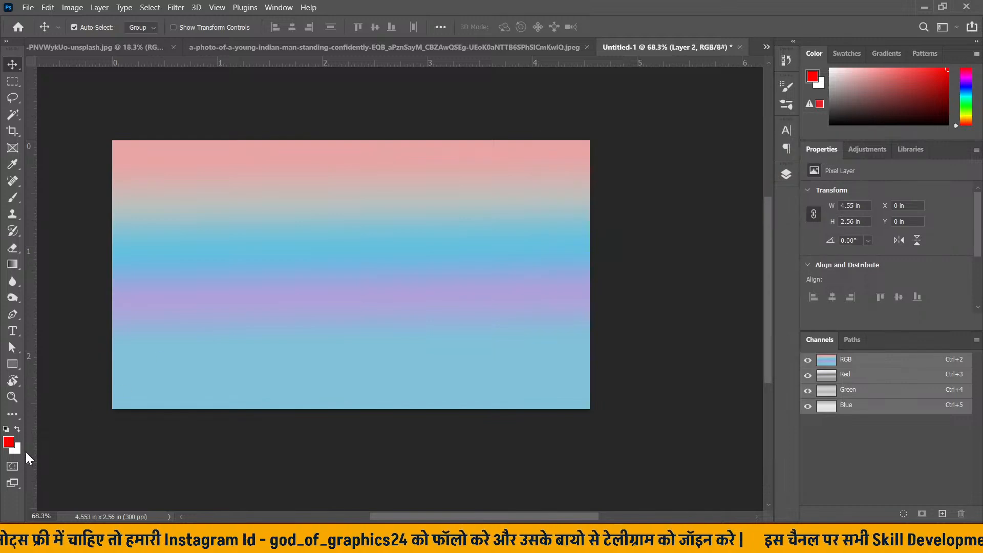
click(21, 453)
drag(718, 228, 719, 204)
click(691, 188)
click(831, 141)
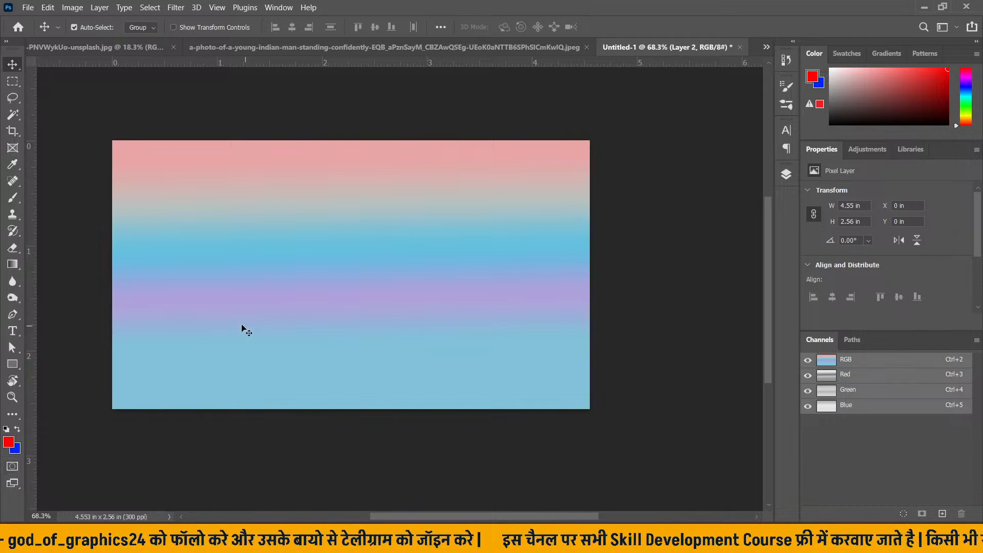
- Fill Layer 2 with the red-to-blue Basics preset as a linear gradient, trying it vertically before drawing it from left to right
click(787, 174)
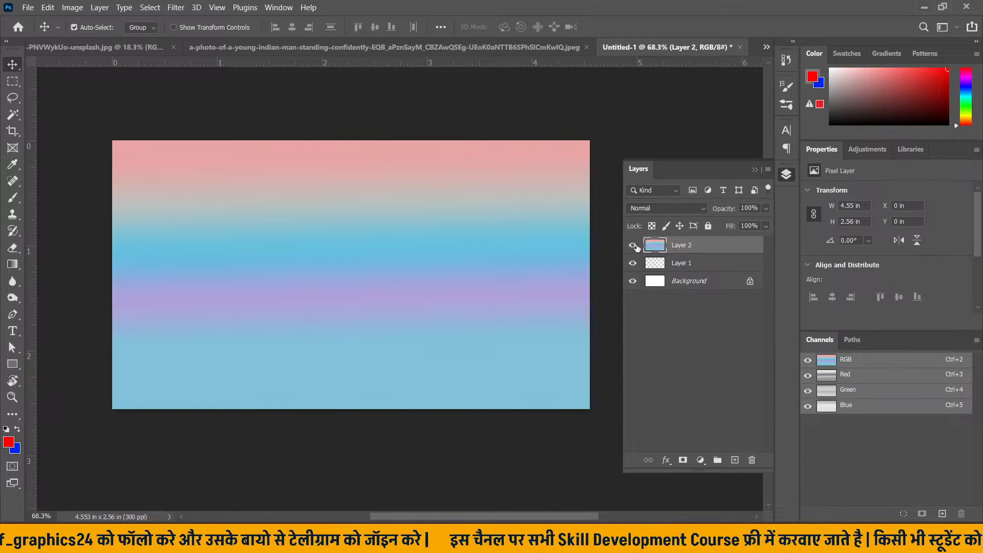
click(753, 168)
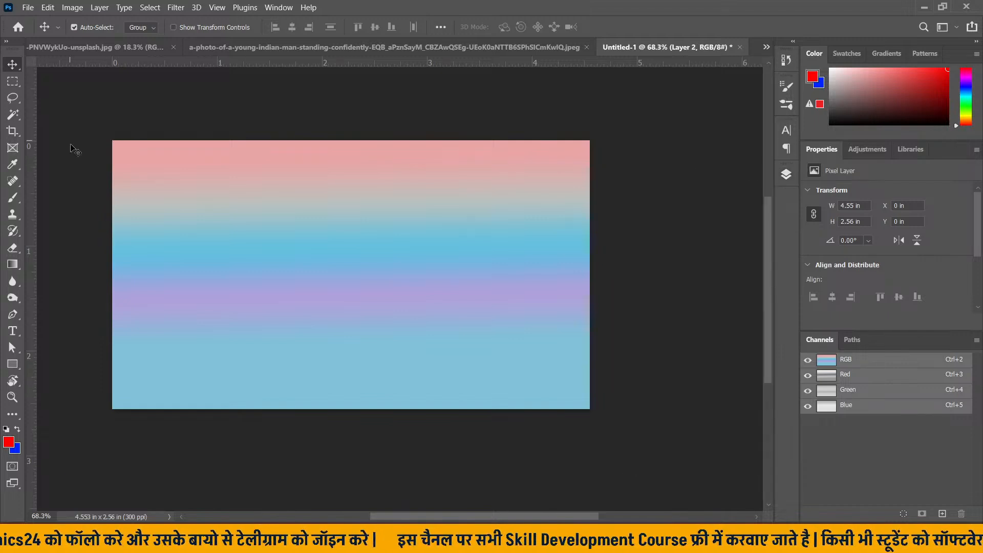
click(11, 268)
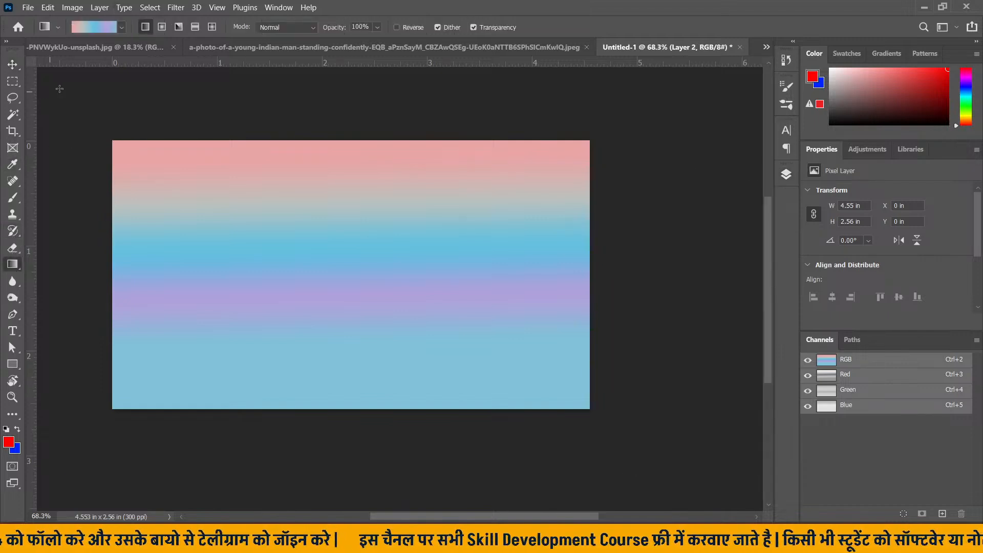
click(123, 27)
click(28, 144)
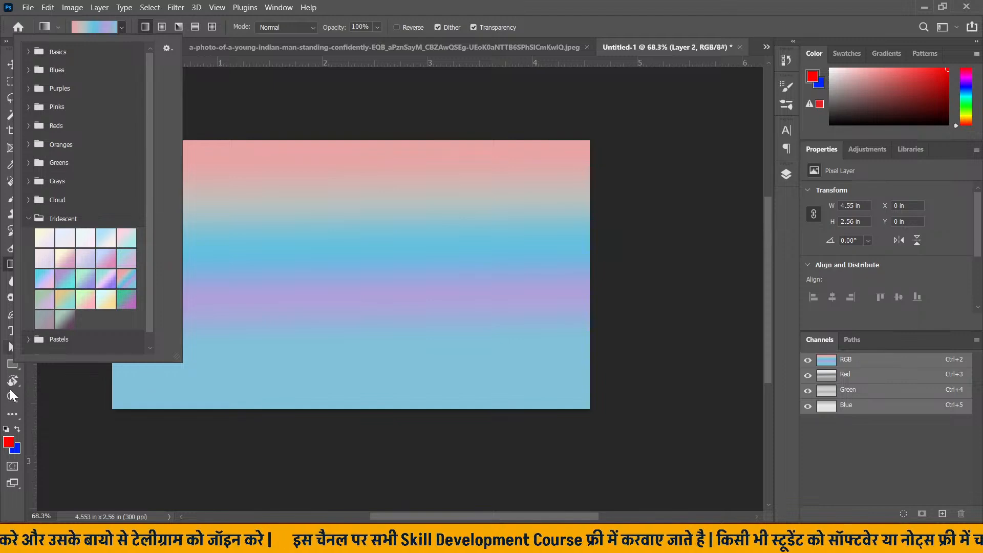
click(29, 219)
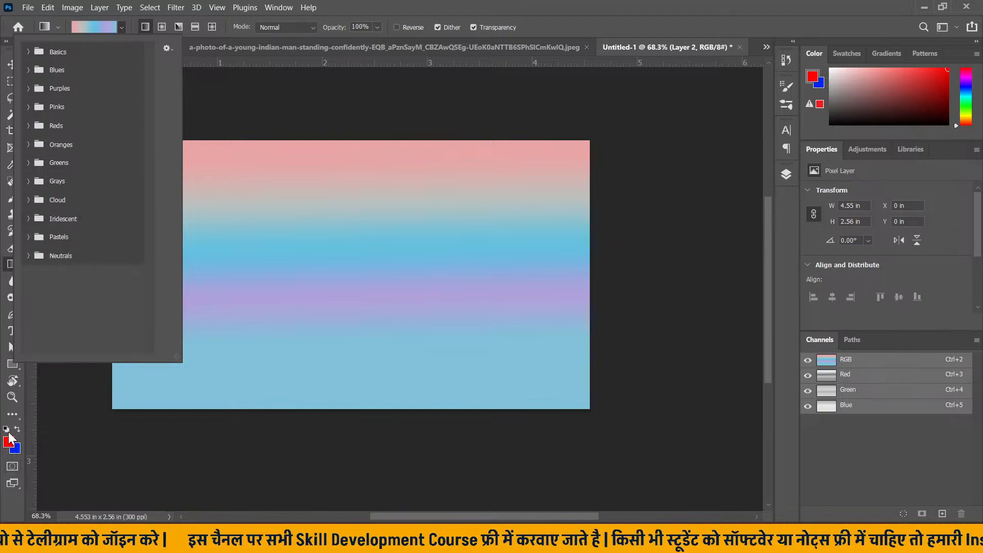
click(28, 52)
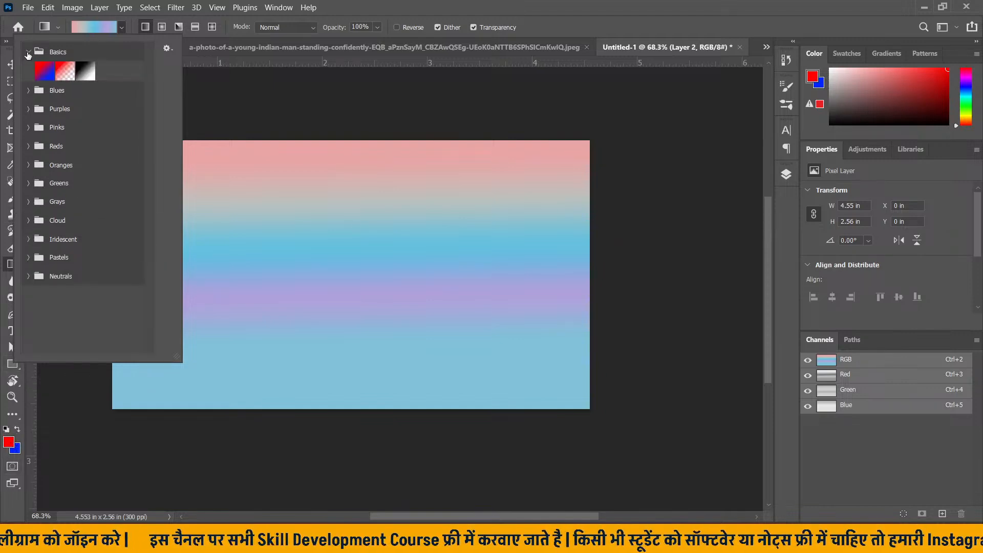
click(42, 76)
click(310, 158)
drag(310, 136, 303, 419)
drag(107, 279, 591, 279)
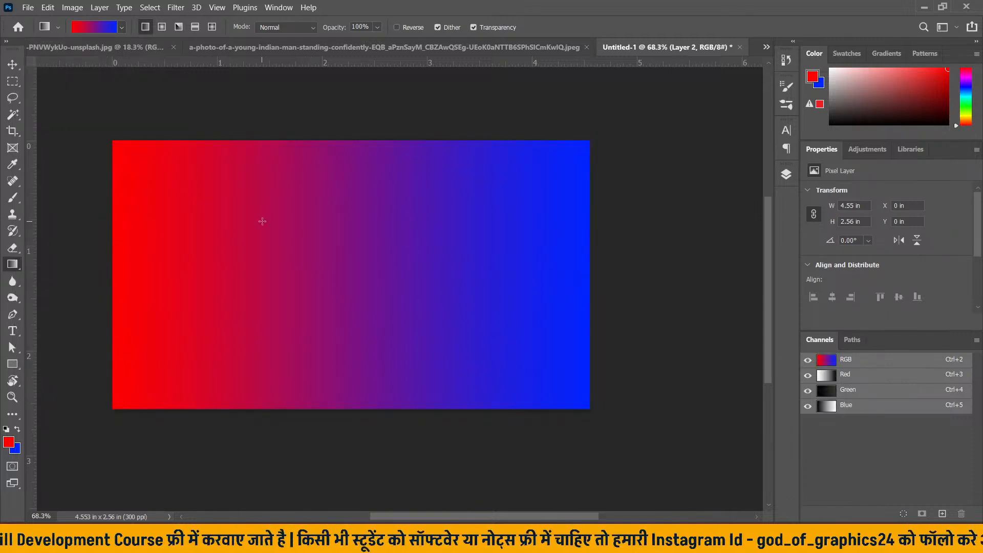
- Try to copy the red-to-blue gradient onto the photo of the three women with the Move Tool
click(13, 64)
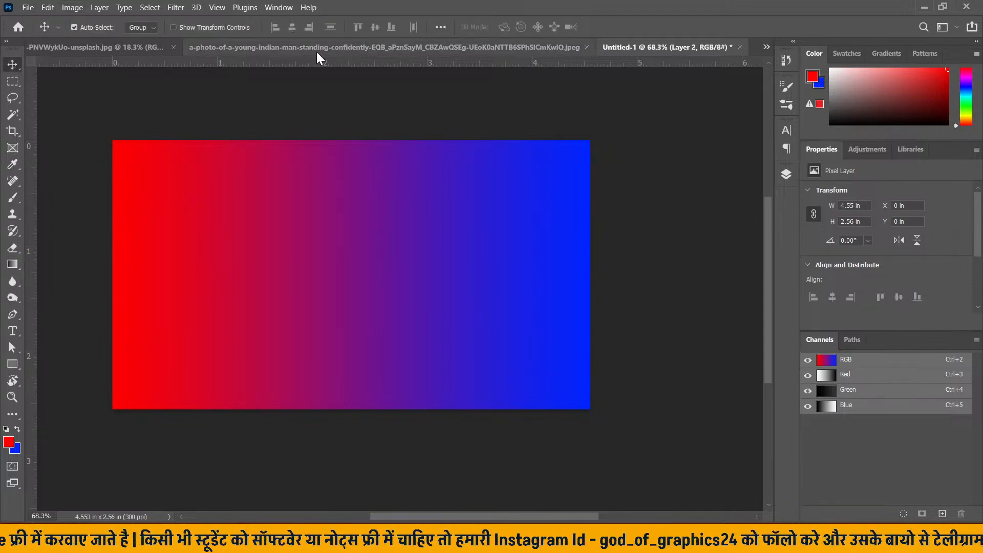
click(116, 48)
click(704, 49)
drag(405, 204, 418, 297)
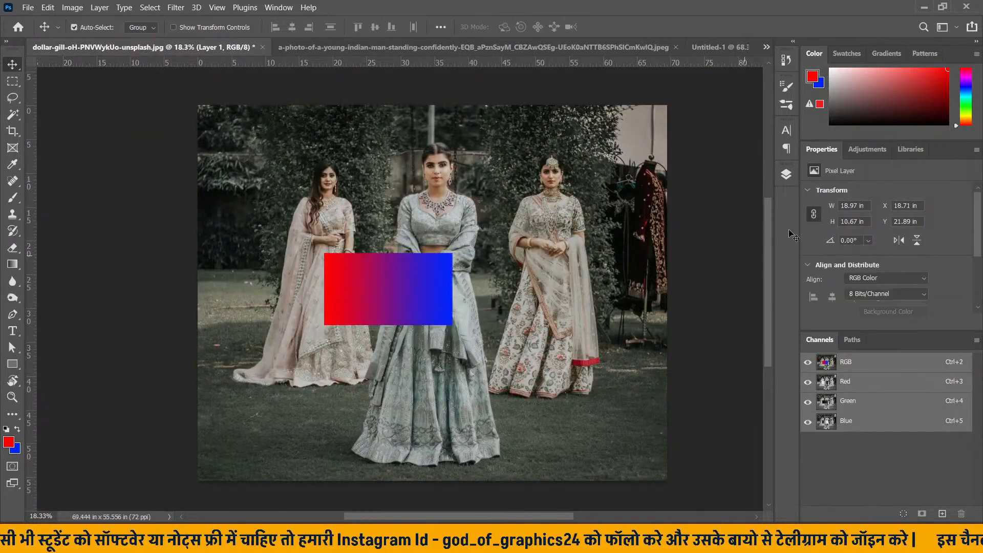
key(ctrl+z)
- Add an empty layer above the photo of the three women and fill it left to right with the red-to-blue linear gradient
click(785, 174)
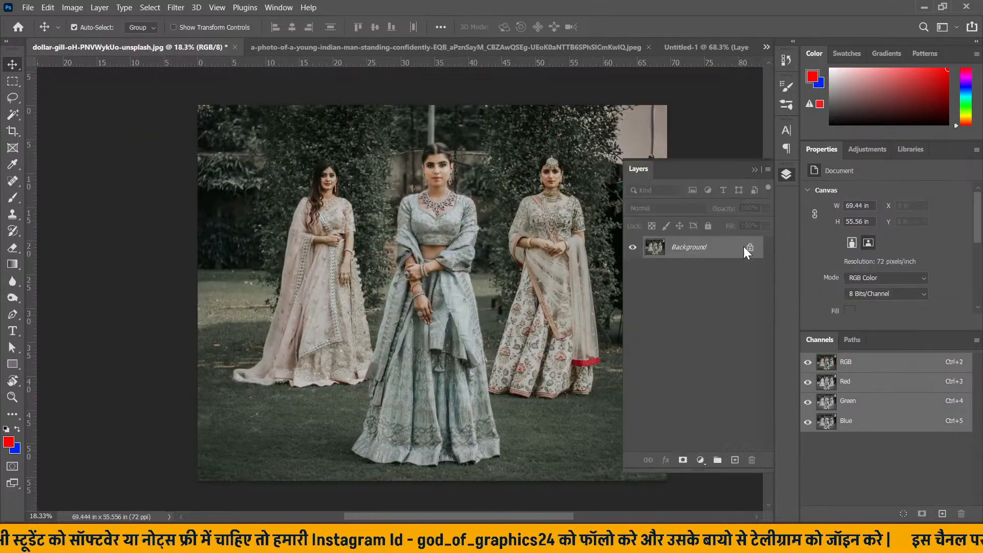
click(735, 460)
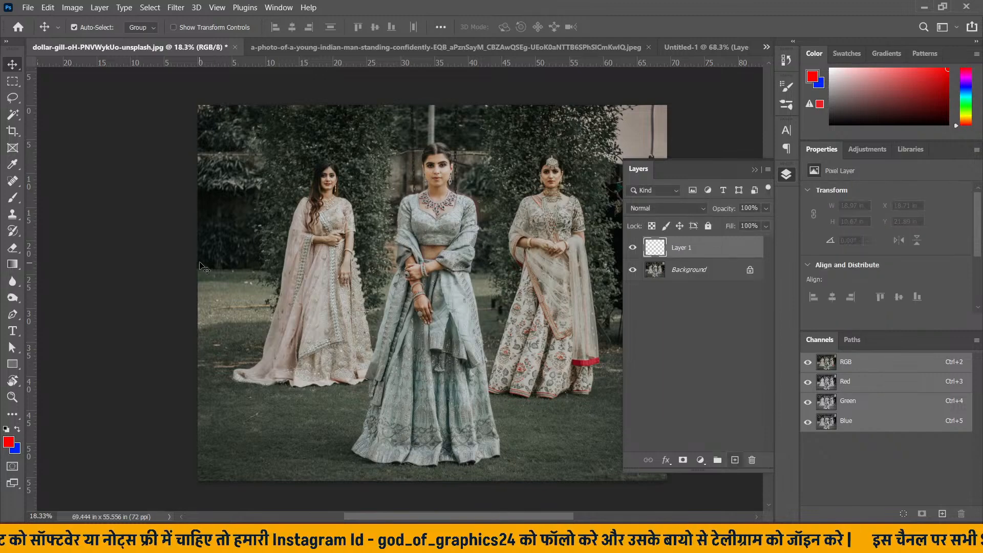
click(754, 170)
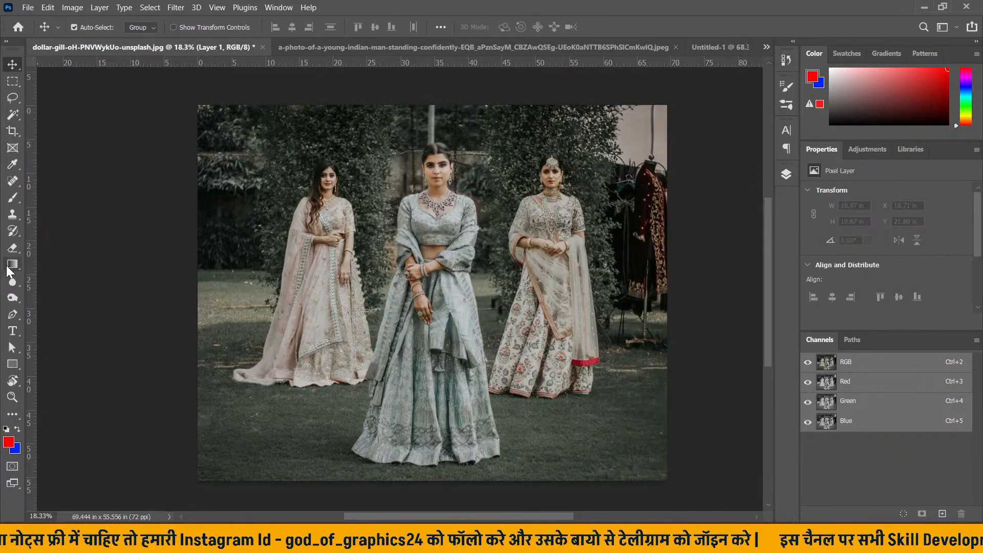
click(12, 264)
drag(118, 290, 520, 295)
- Switch to the Move Tool and set the blend mode of the gradient layer over the photo to Multiply
key(v)
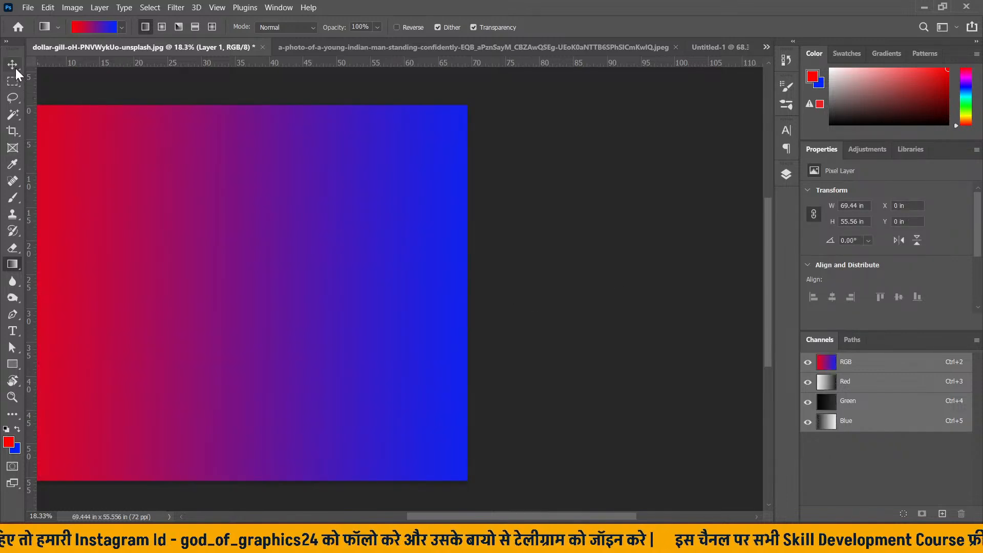
scroll(522, 343, down, 3)
drag(408, 321, 477, 318)
click(786, 174)
click(683, 208)
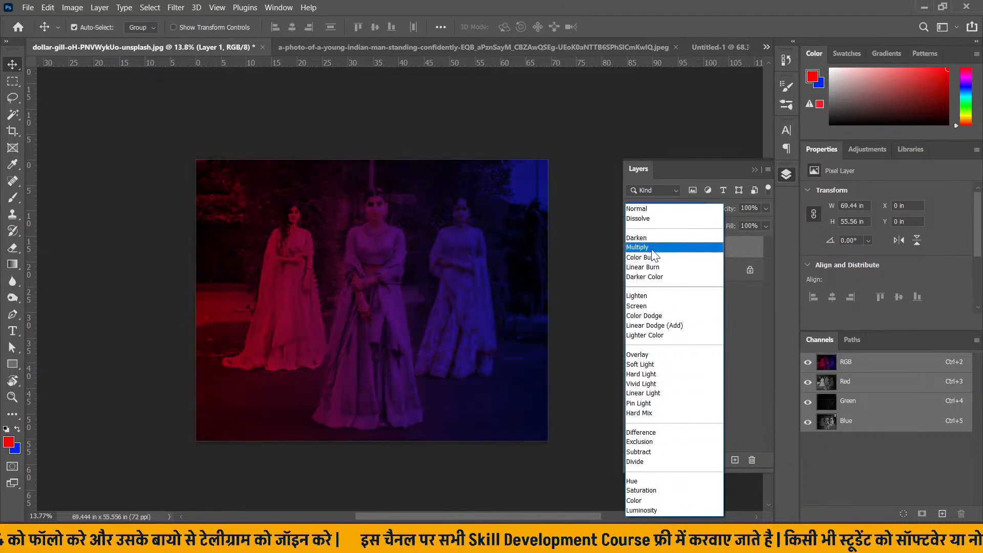
click(646, 248)
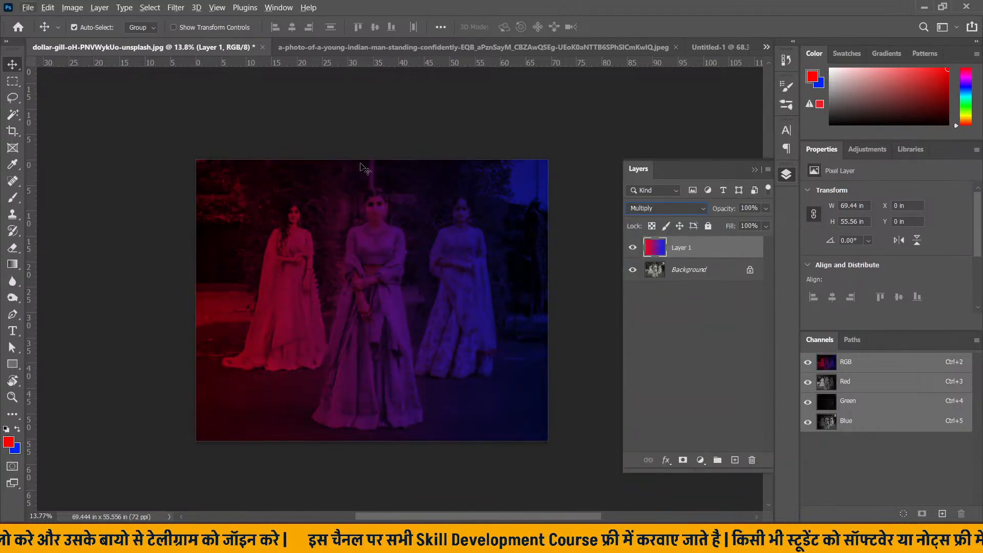
- Deselect the gradient layer, examine the tinted photo, and toggle Layer 1's visibility to compare it with the original
click(359, 123)
scroll(378, 281, up, 3)
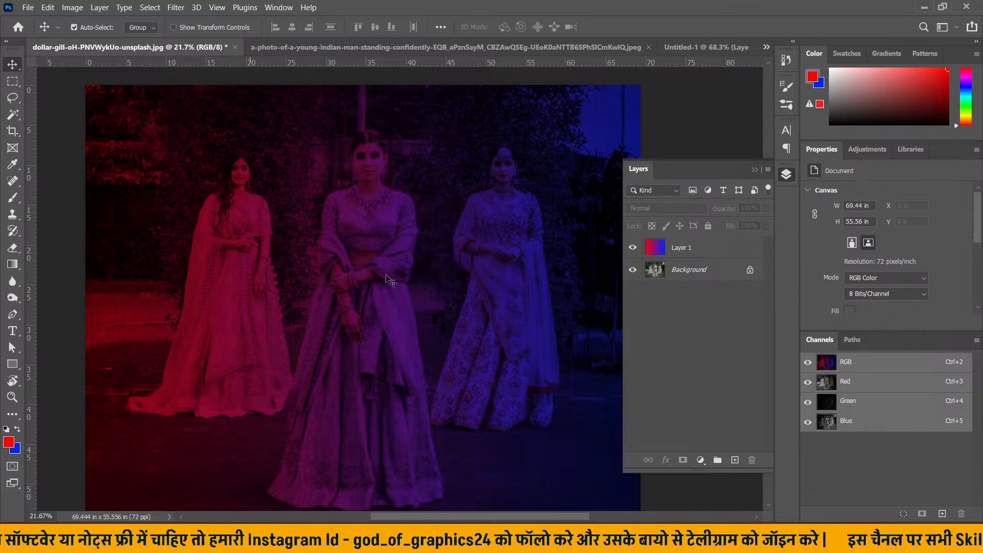
click(754, 171)
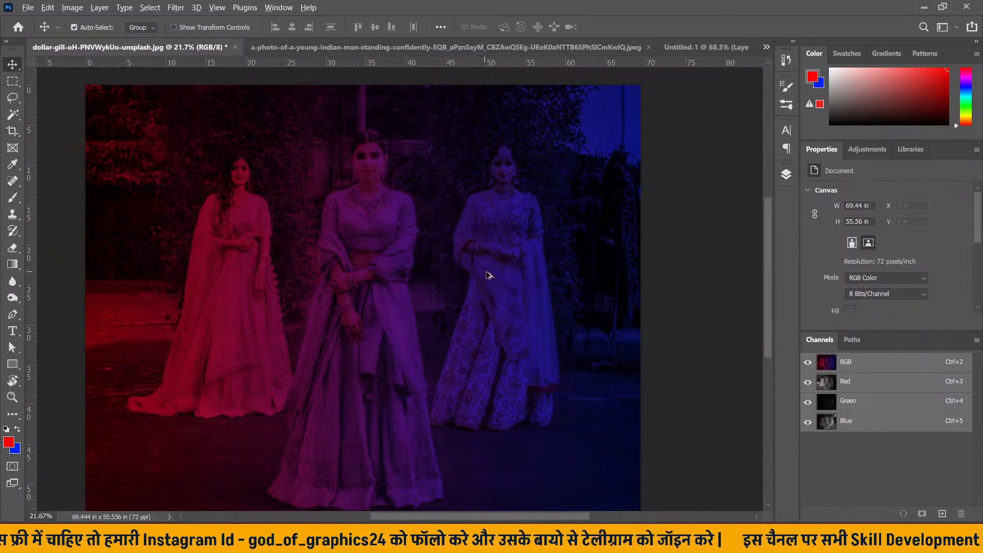
scroll(487, 275, down, 2)
click(787, 175)
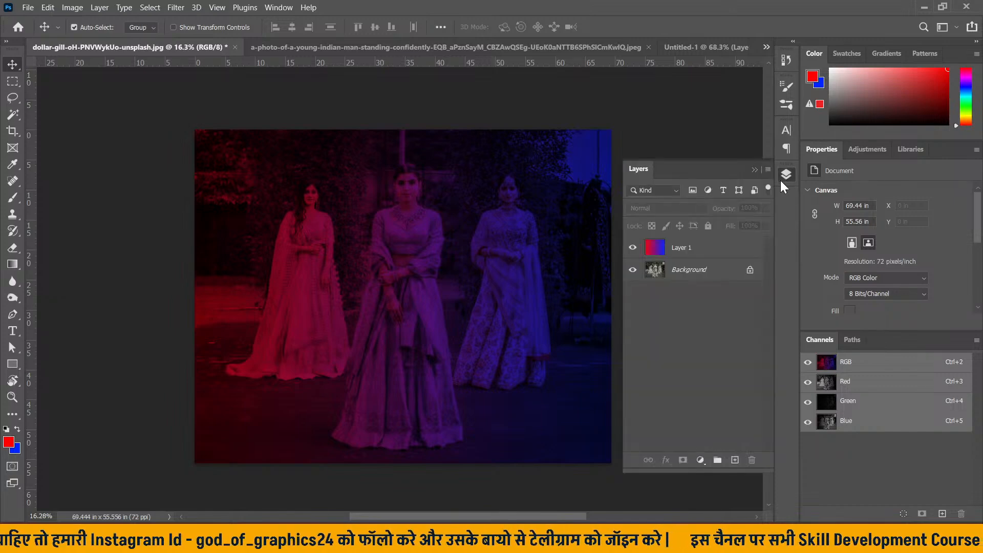
click(632, 247)
click(633, 248)
click(633, 248)
click(633, 248)
click(633, 248)
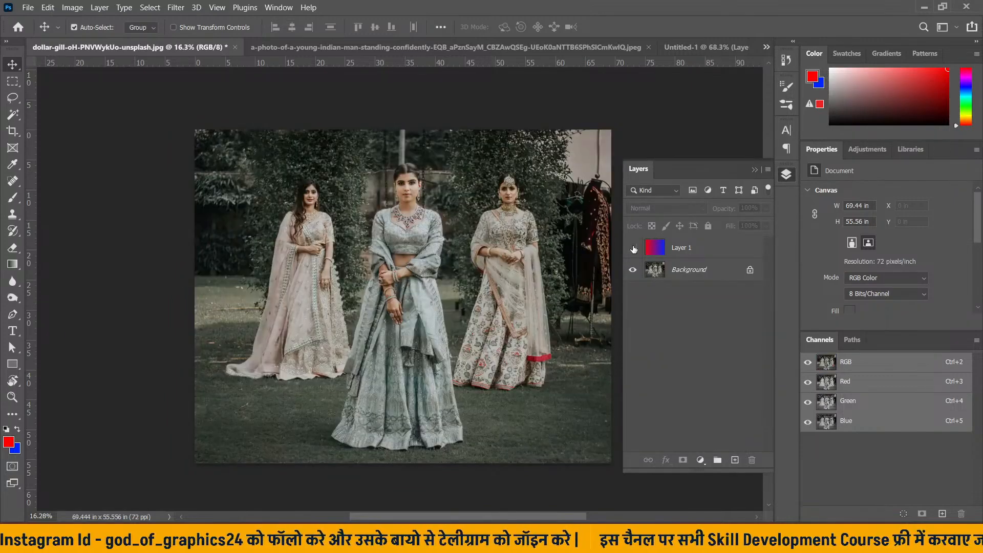
- Switch to the Untitled-1 document and open the Gradient Tool's red-to-blue gradient in the Gradient Editor
click(723, 45)
drag(463, 209, 474, 261)
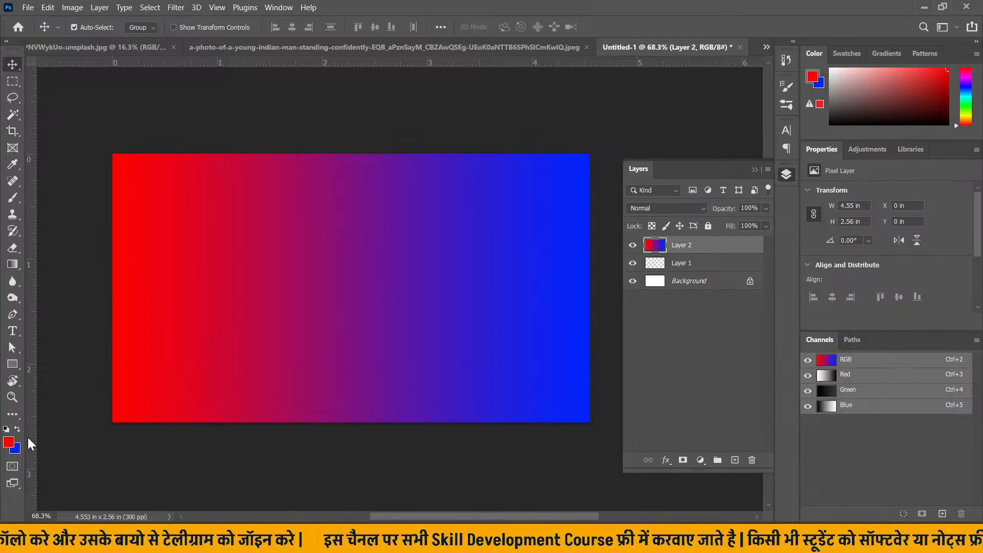
click(754, 170)
click(12, 264)
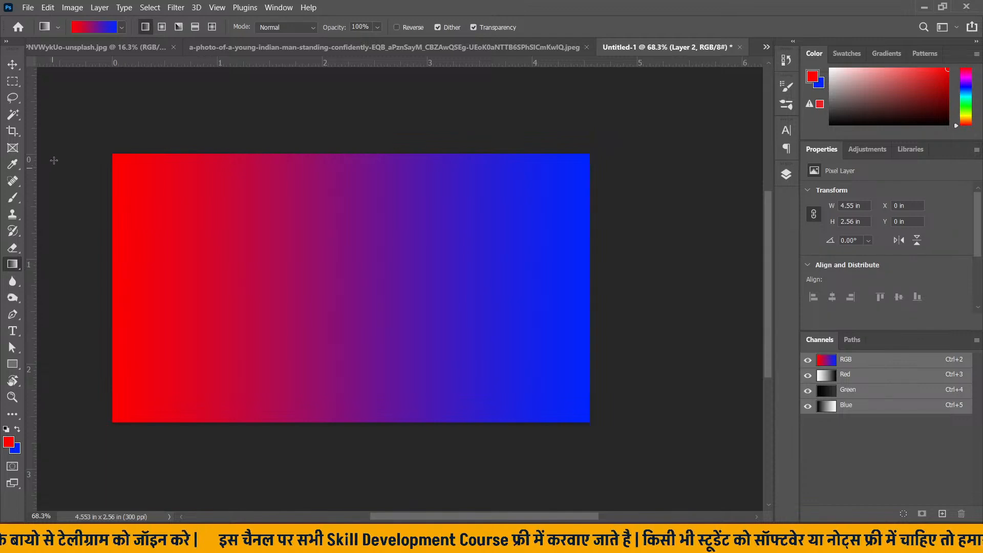
click(104, 30)
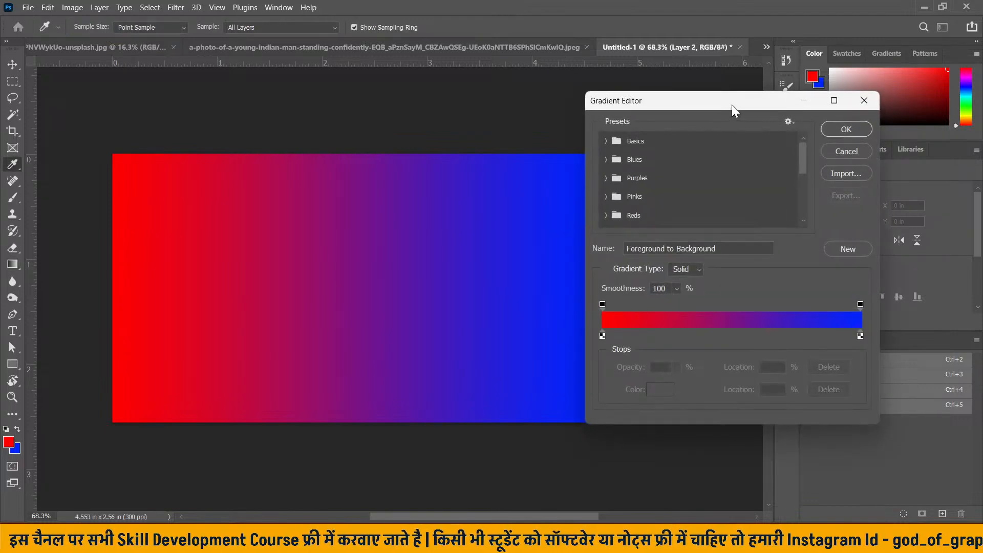
drag(733, 104, 525, 95)
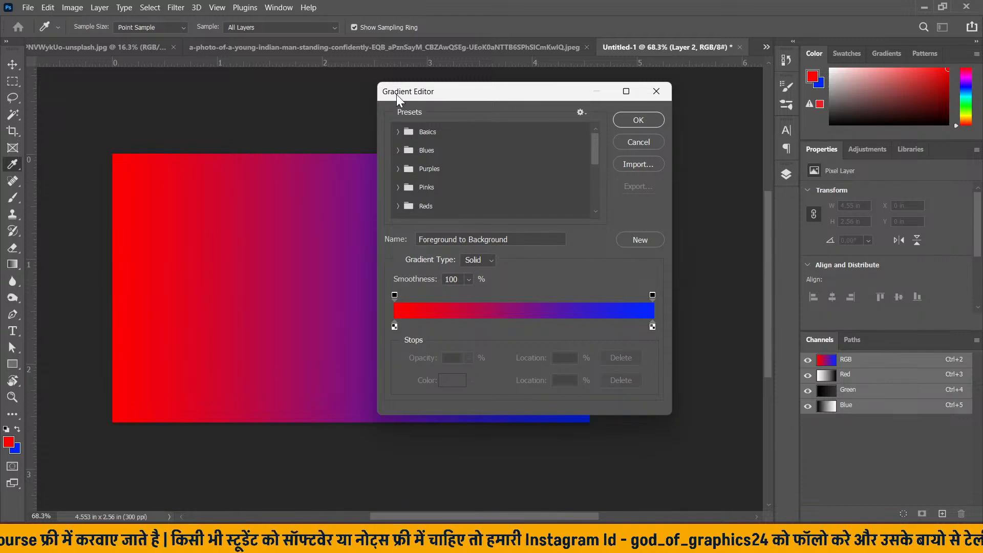
drag(538, 95, 538, 91)
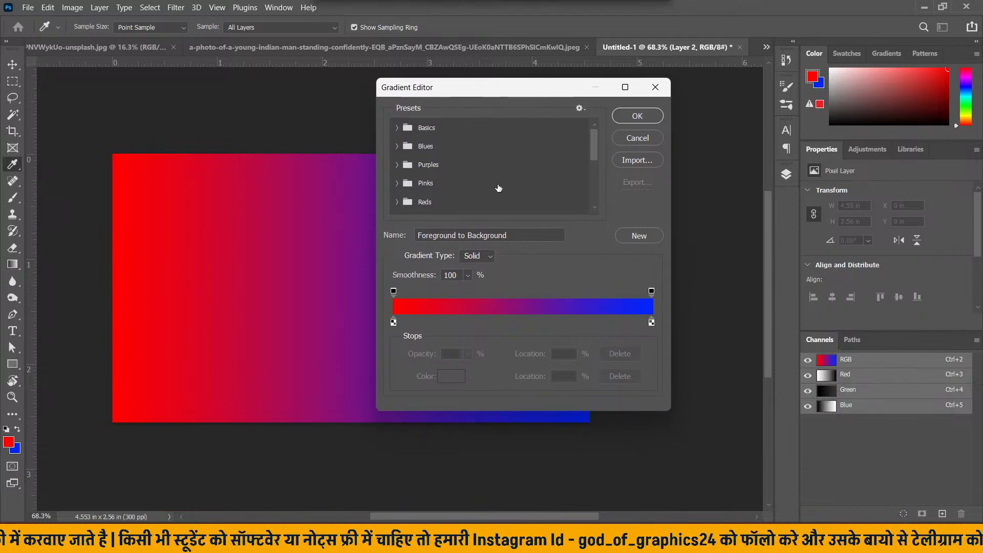
- Select the gradient's blue and red end color stops in turn to examine their color and location settings
click(650, 323)
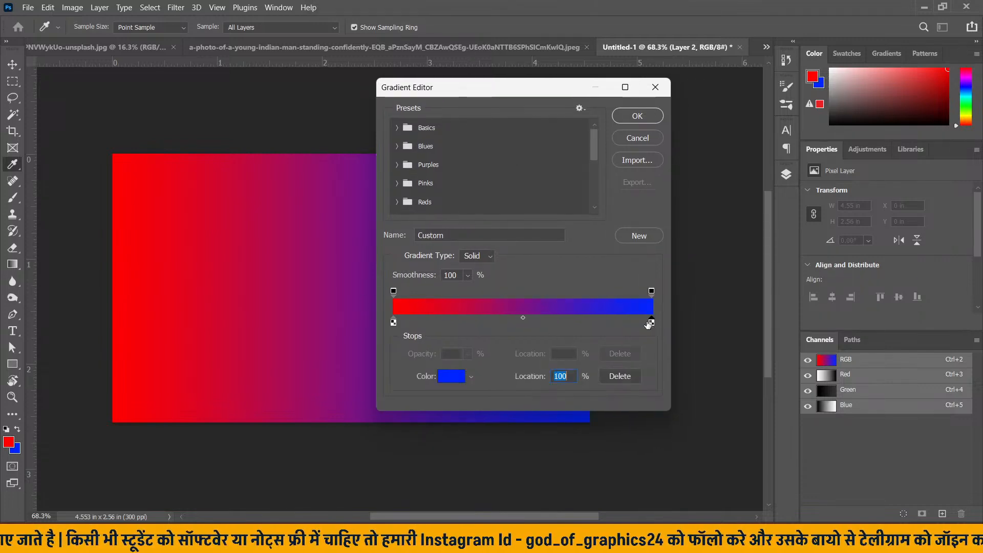
click(394, 323)
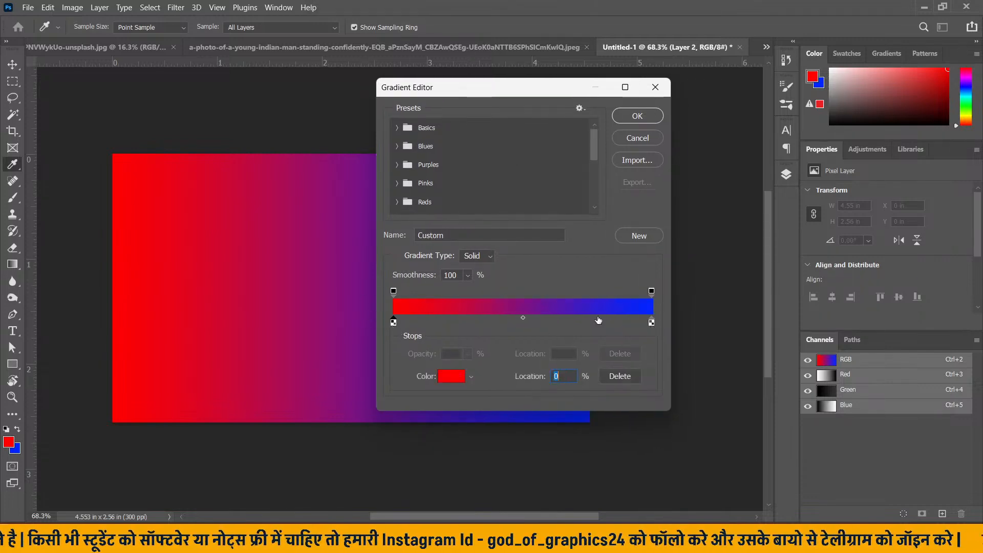
click(651, 322)
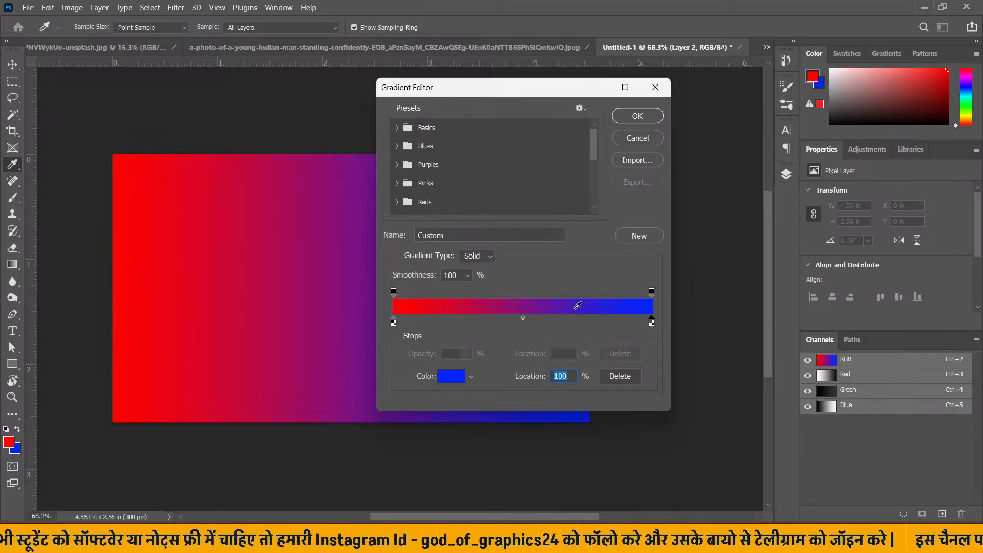
click(393, 322)
click(651, 322)
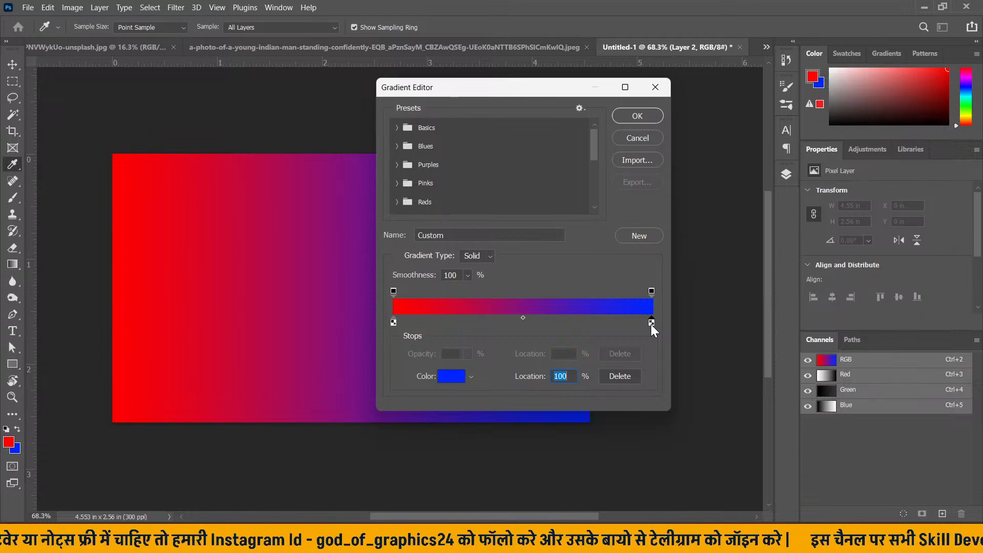
- Recolor the gradient's start stop at 0% to dark red and its end stop at 100% to yellow
click(392, 322)
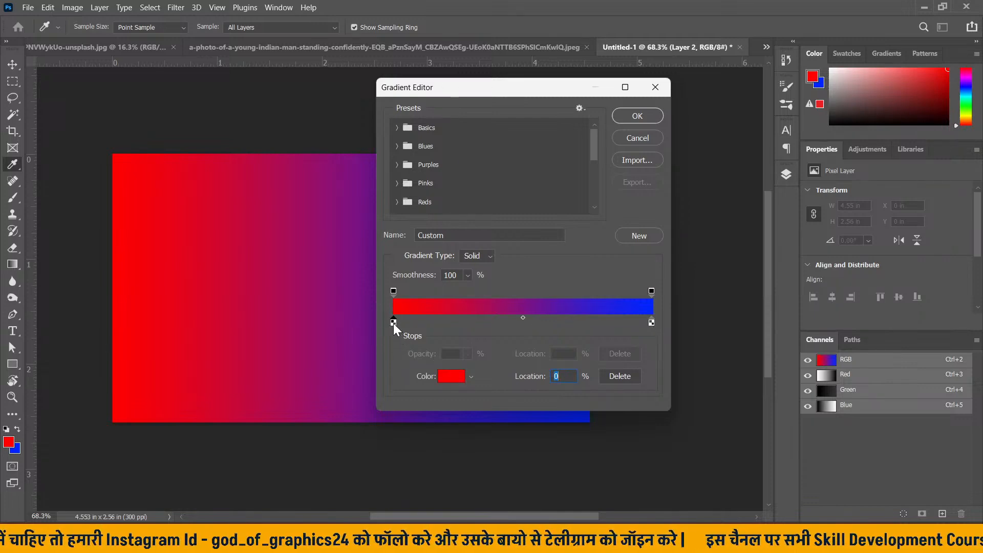
click(460, 376)
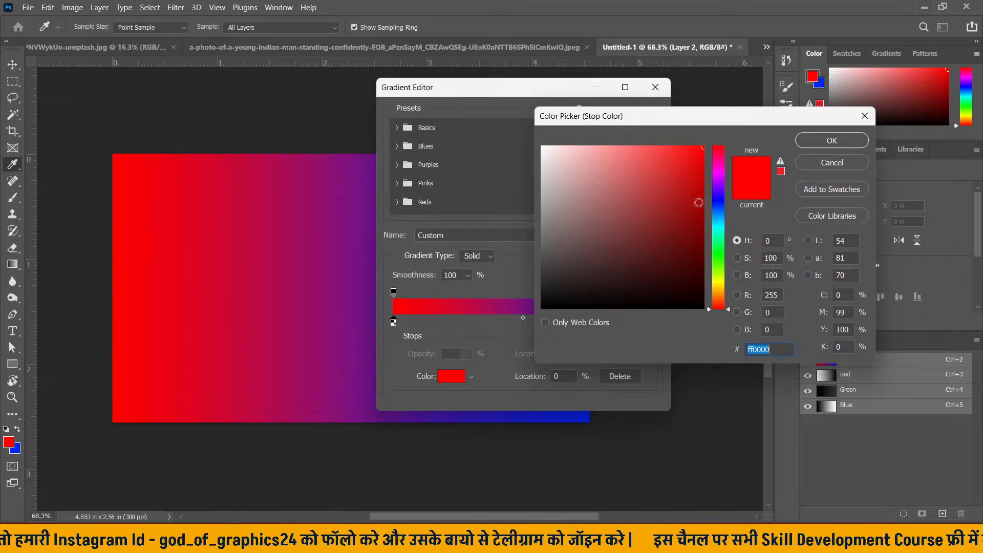
click(830, 140)
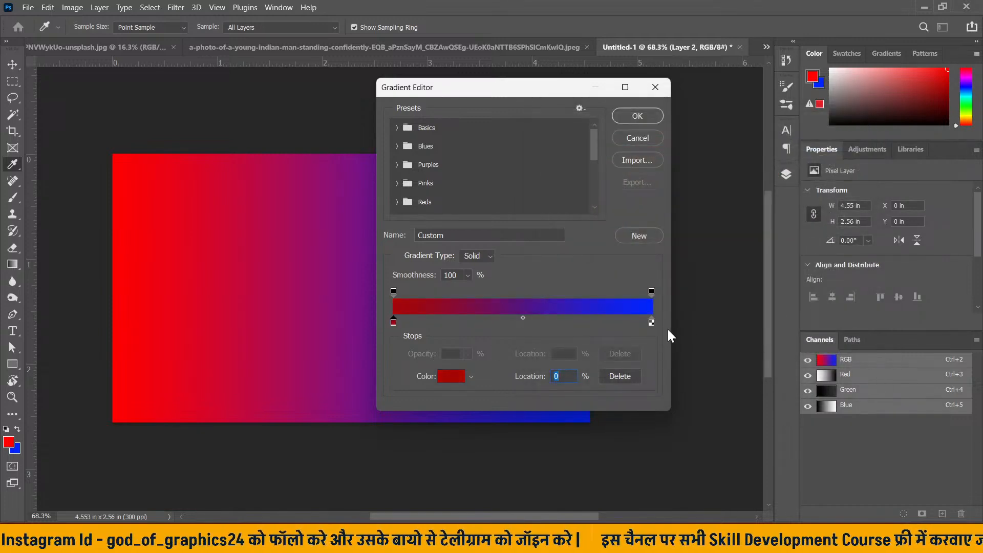
click(651, 322)
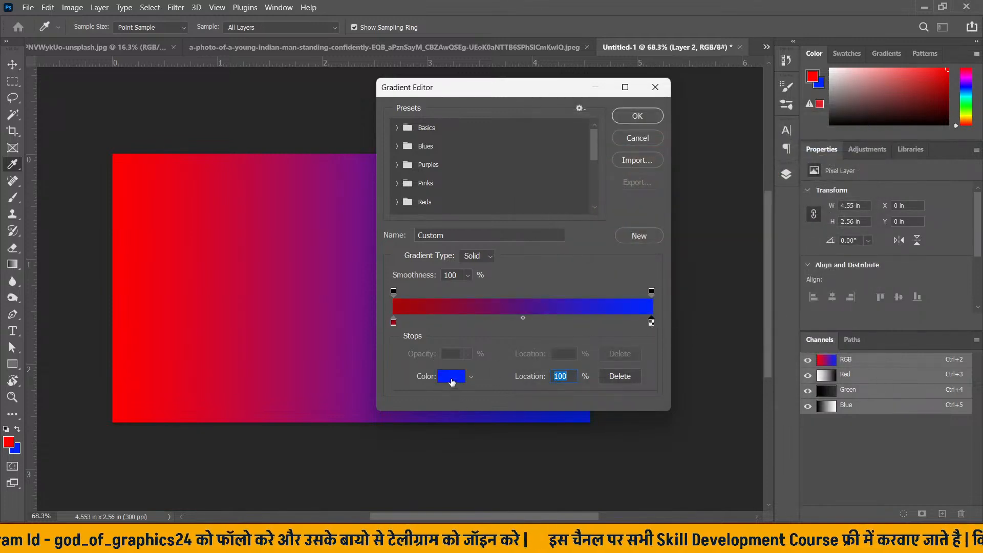
click(452, 379)
click(718, 272)
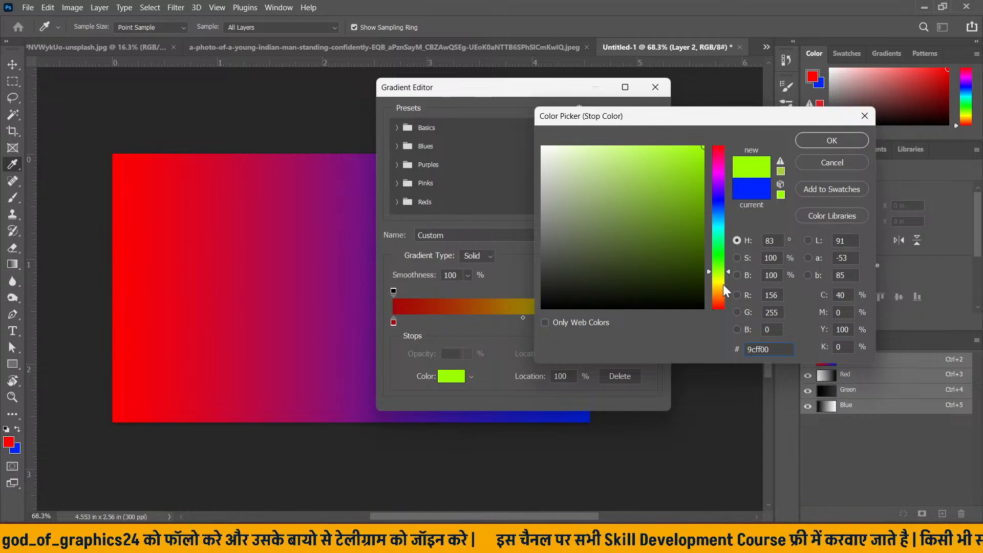
click(723, 290)
click(824, 139)
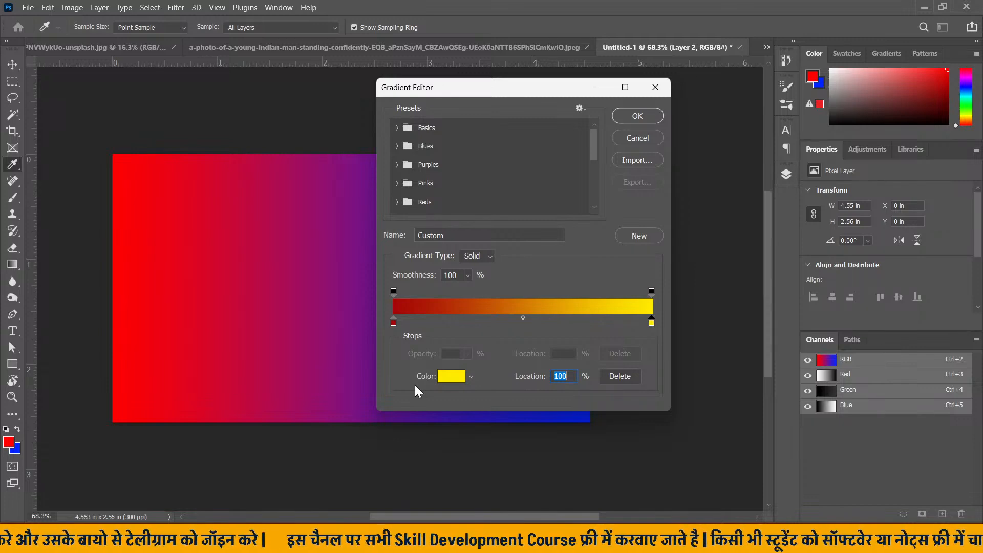
- Add color stops at 25% and 75% of the gradient and recolor the 25% stop to pink ff00a8
click(458, 322)
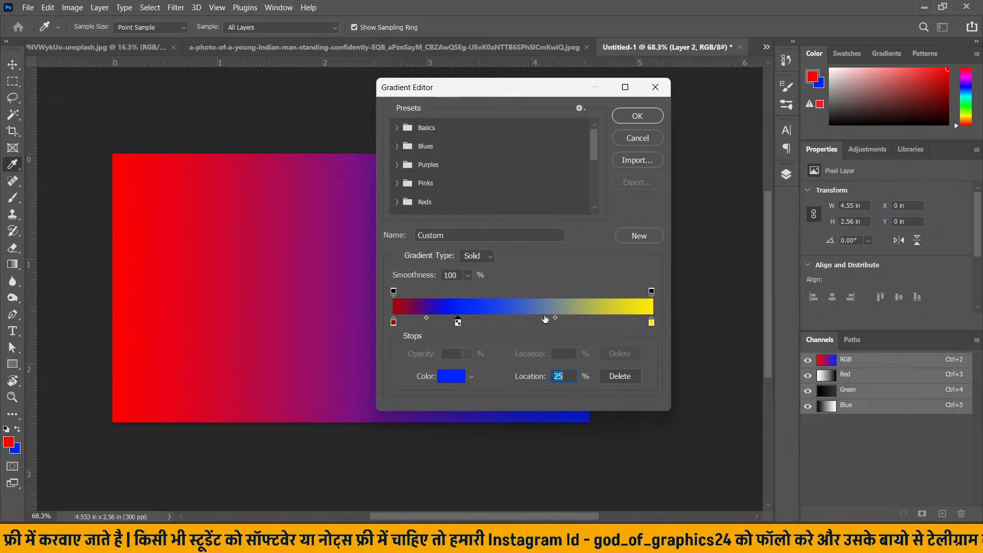
click(588, 321)
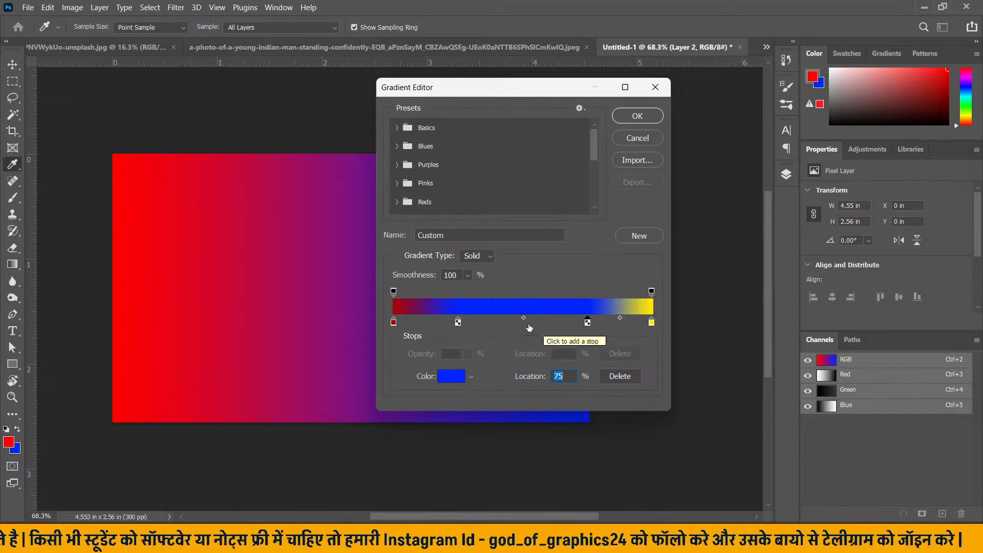
click(458, 323)
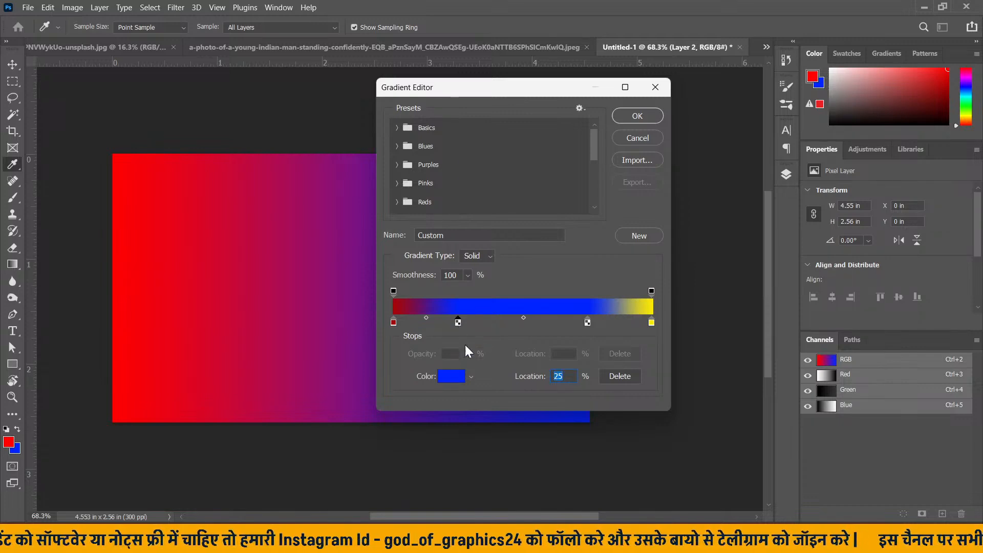
click(453, 377)
click(717, 164)
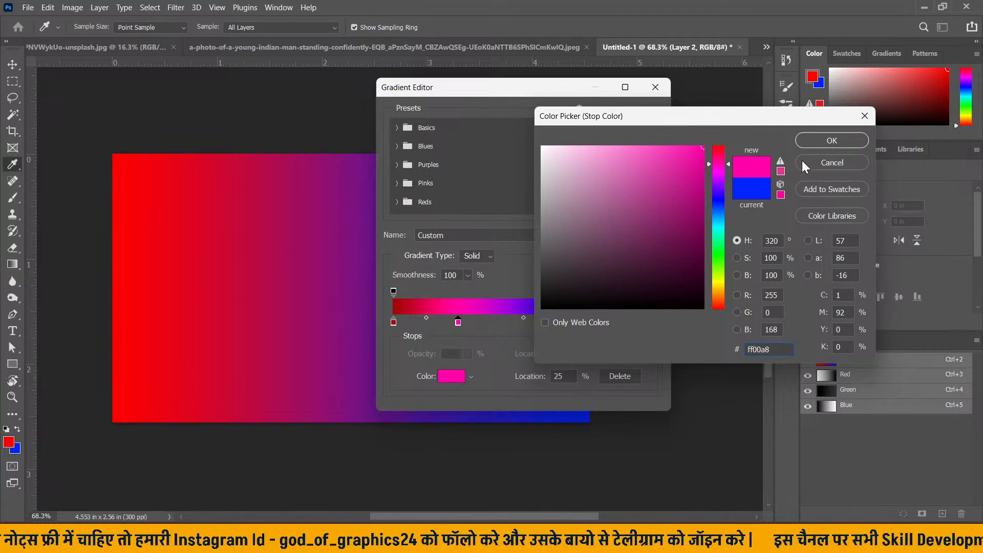
click(824, 143)
- Recolor the gradient's 75% stop to orange
click(587, 322)
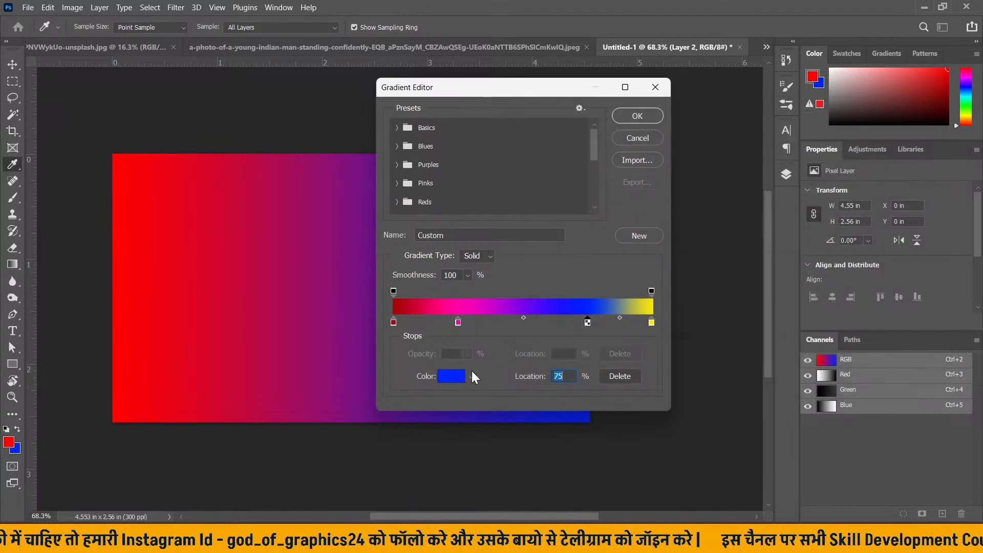
click(450, 378)
click(718, 283)
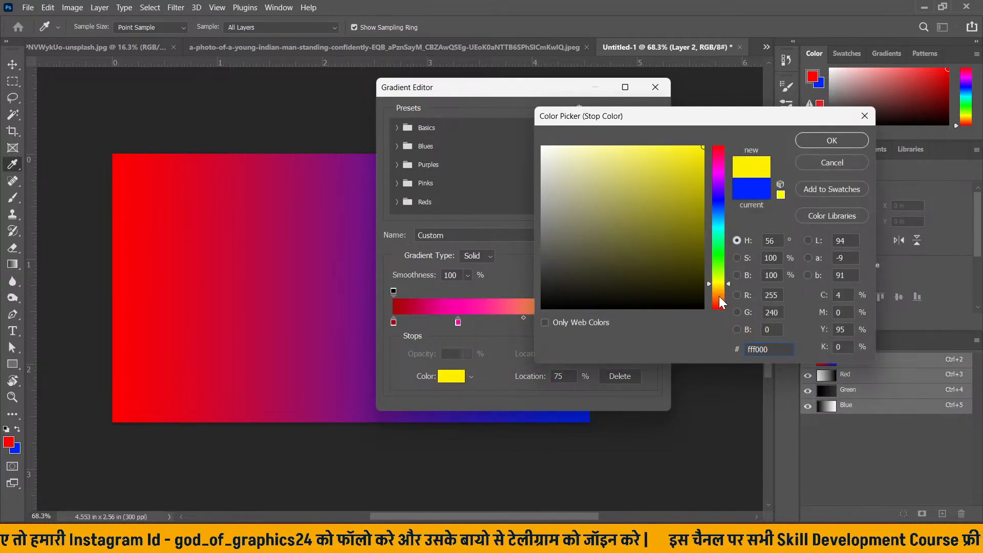
click(719, 296)
click(819, 146)
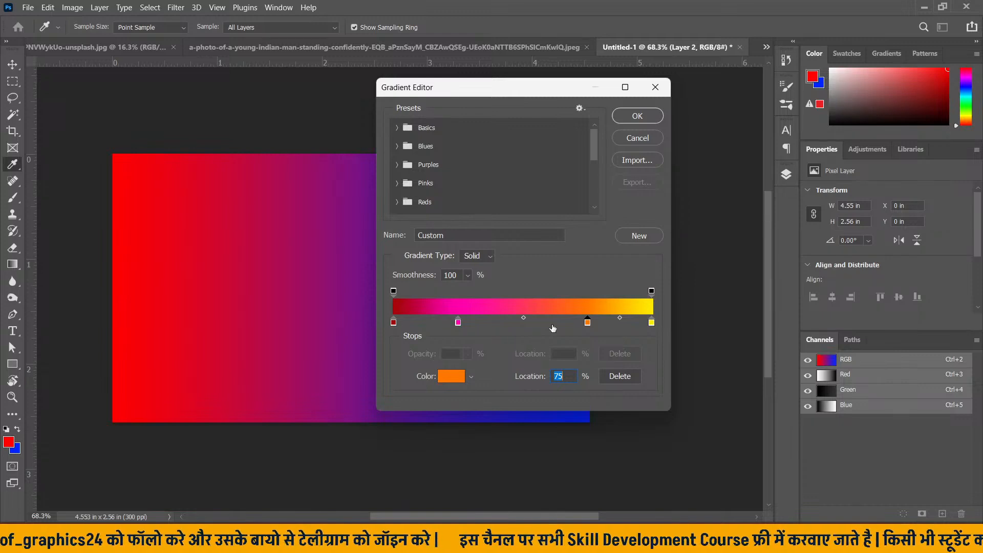
- Delete the pink 25% stop and the orange 75% stop from the gradient
click(458, 322)
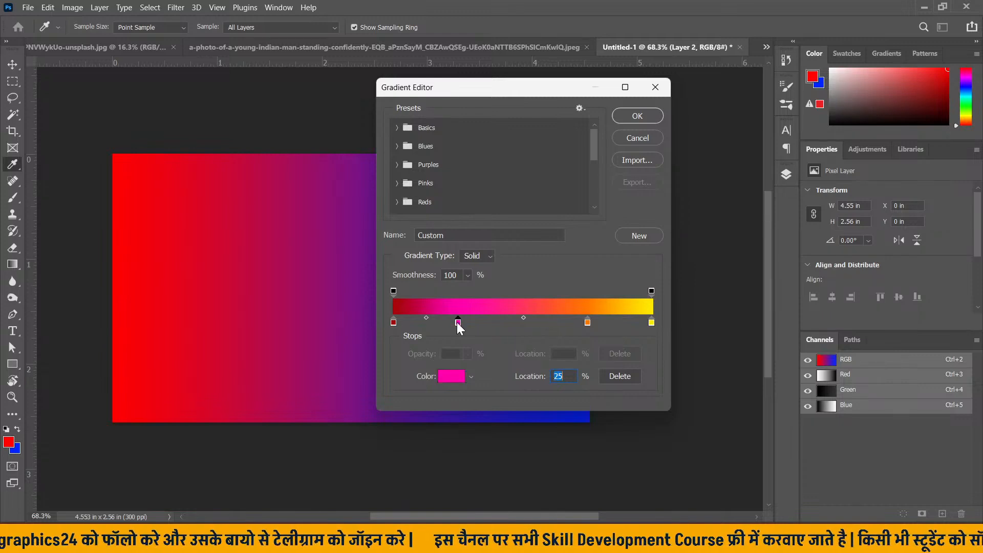
click(625, 379)
click(587, 322)
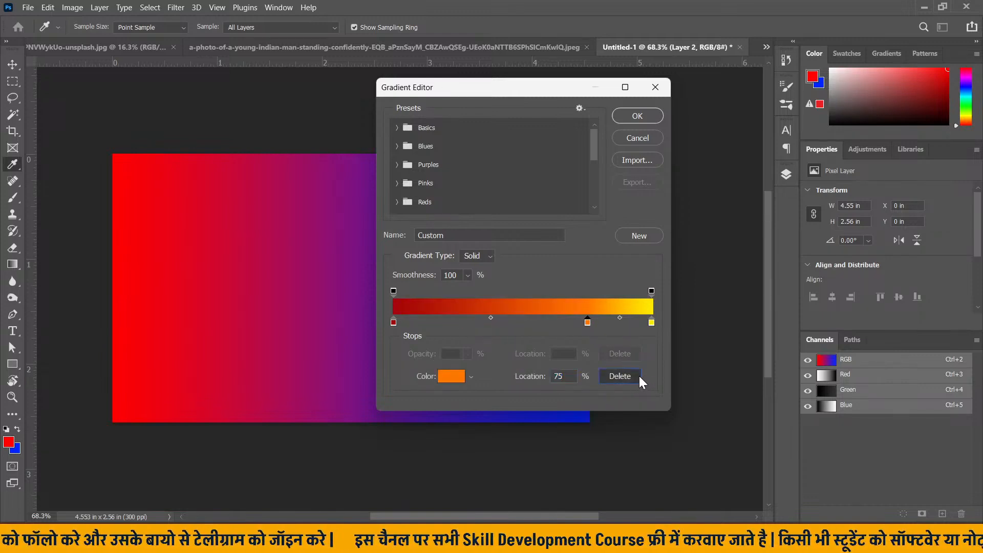
click(620, 376)
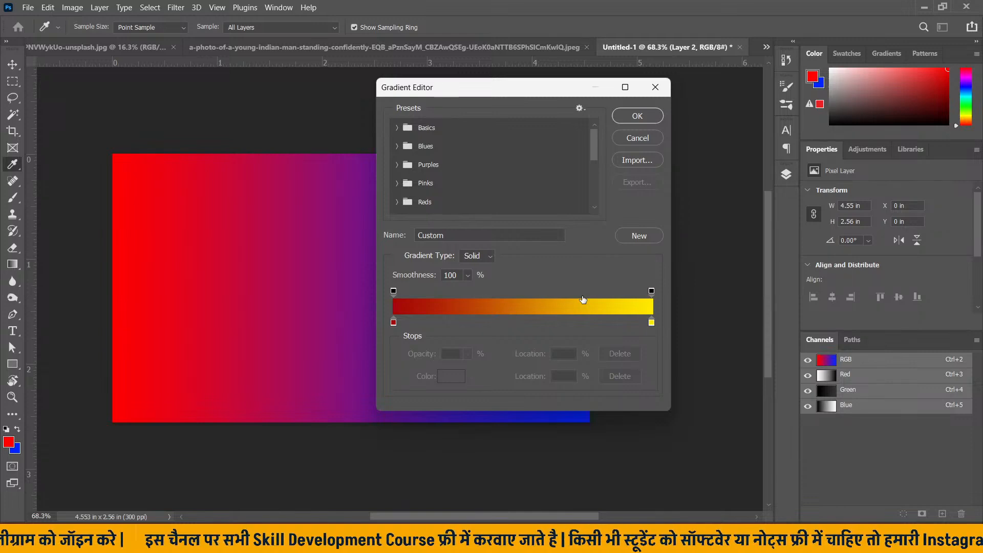
- Add a color stop at 32% of the gradient and recolor it to bright green 12ff00
click(474, 321)
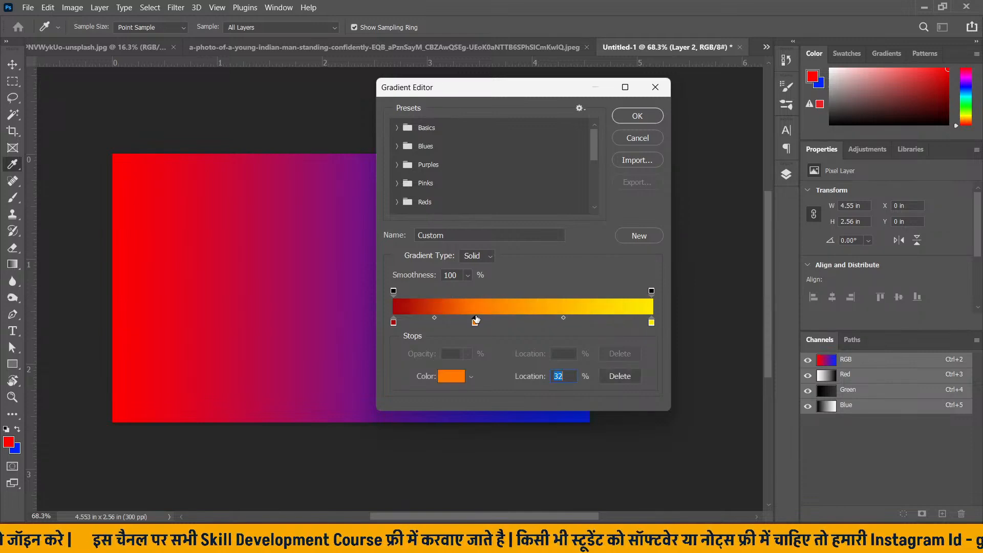
click(448, 377)
click(718, 256)
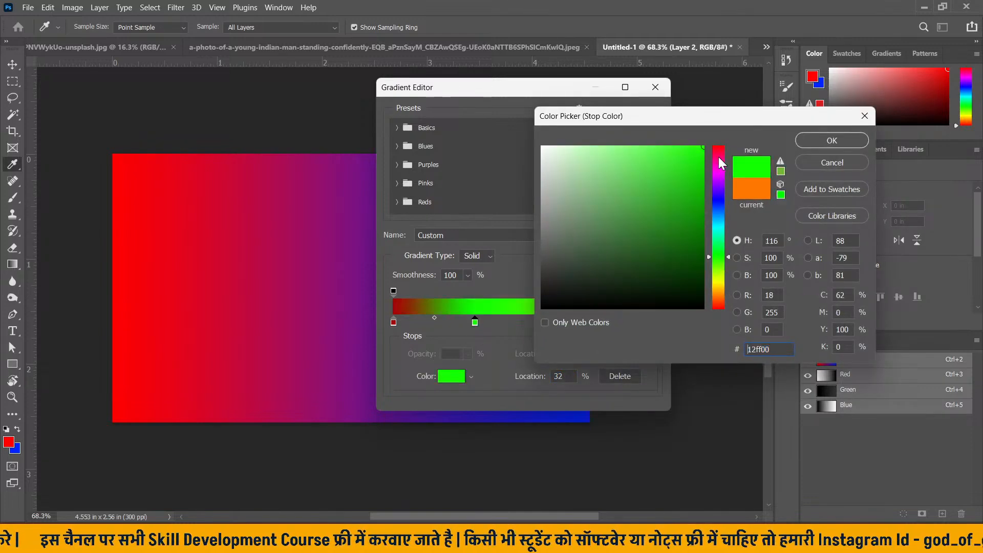
click(856, 144)
- Add a color stop at 68% of the gradient, recolor it to sky blue, and apply the edited gradient
click(570, 321)
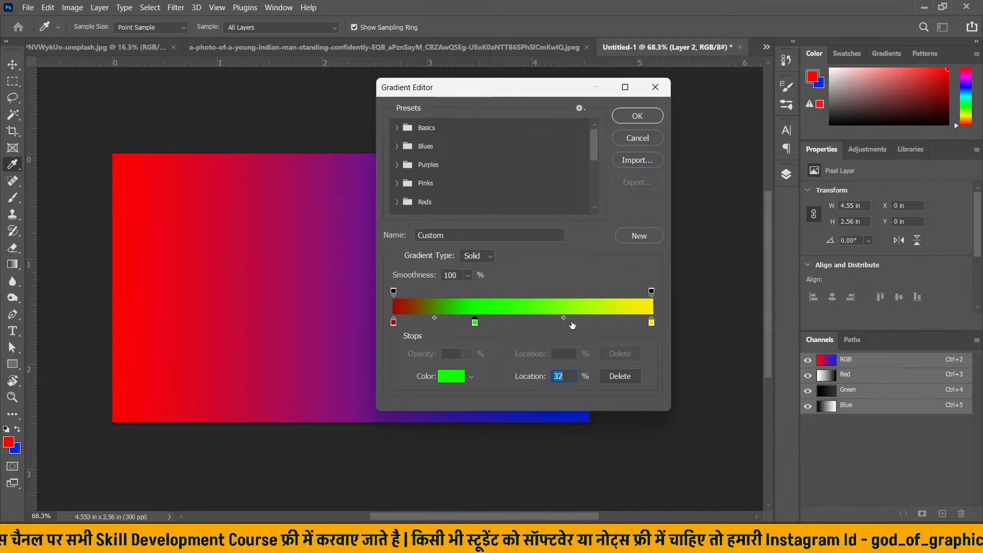
click(453, 376)
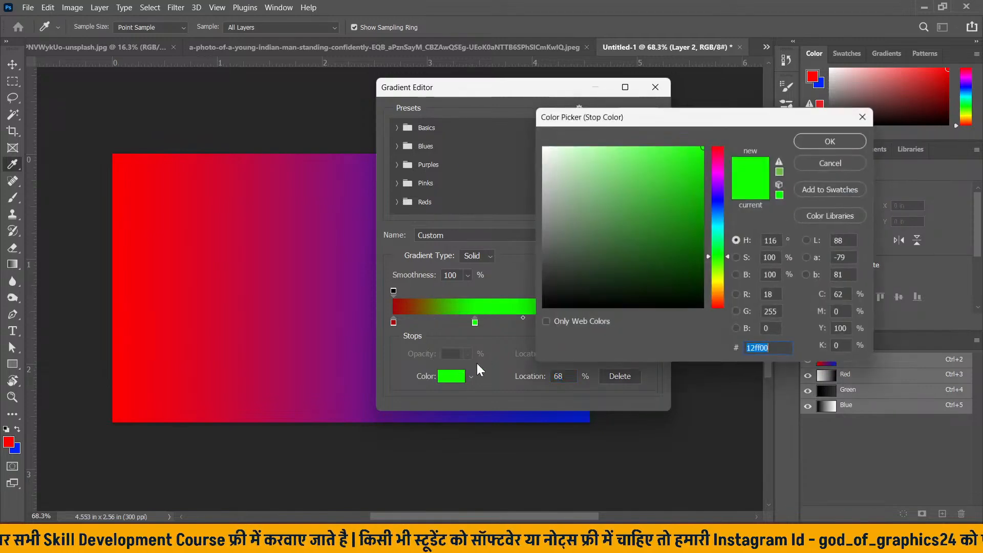
drag(717, 219, 721, 305)
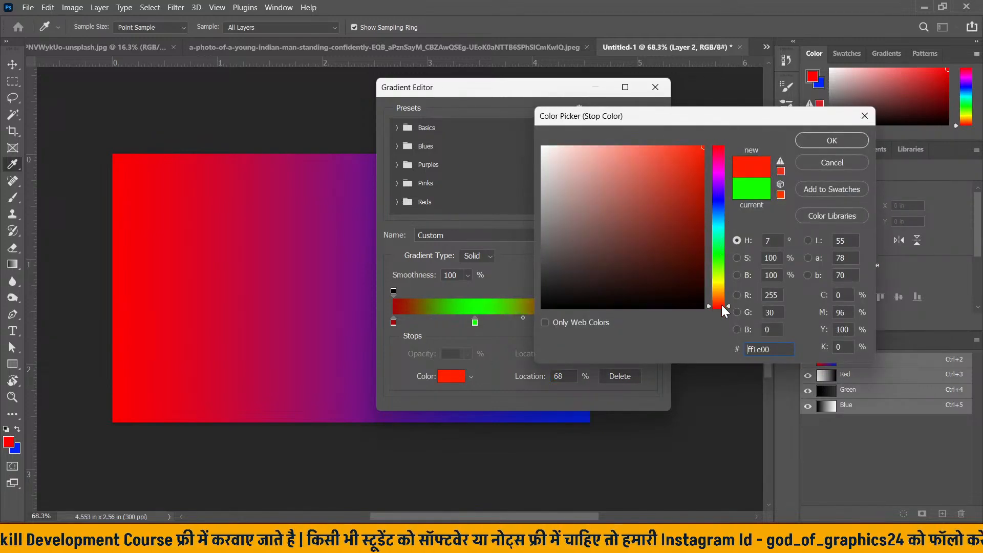
drag(717, 265, 715, 220)
click(808, 143)
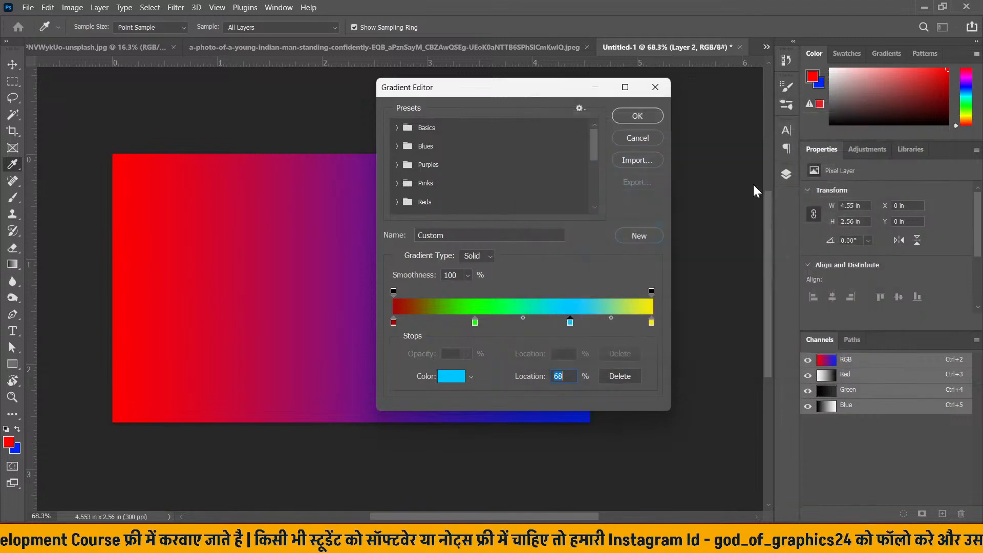
click(648, 117)
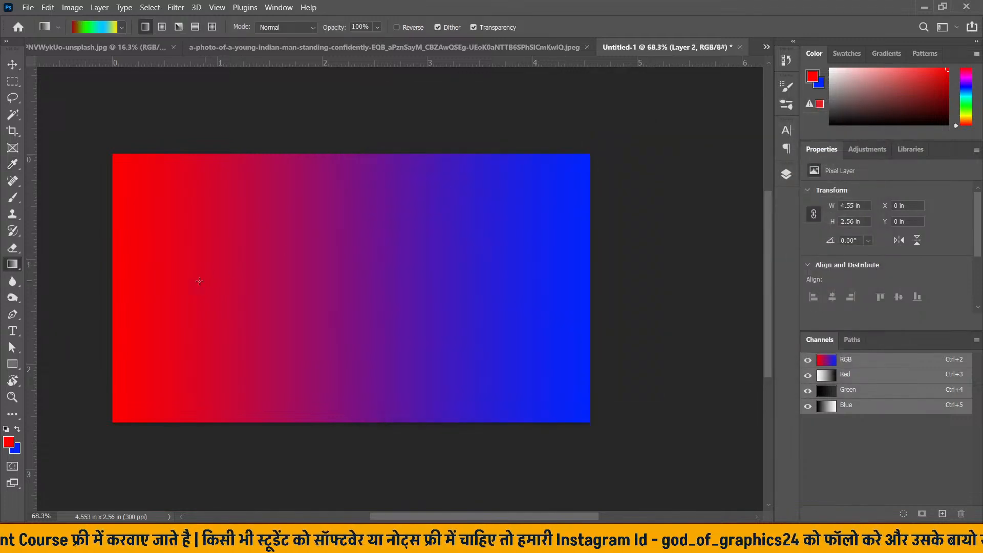
- Draw the four-color gradient across the full canvas width, then redraw it from the canvas top to its bottom
drag(112, 294, 590, 295)
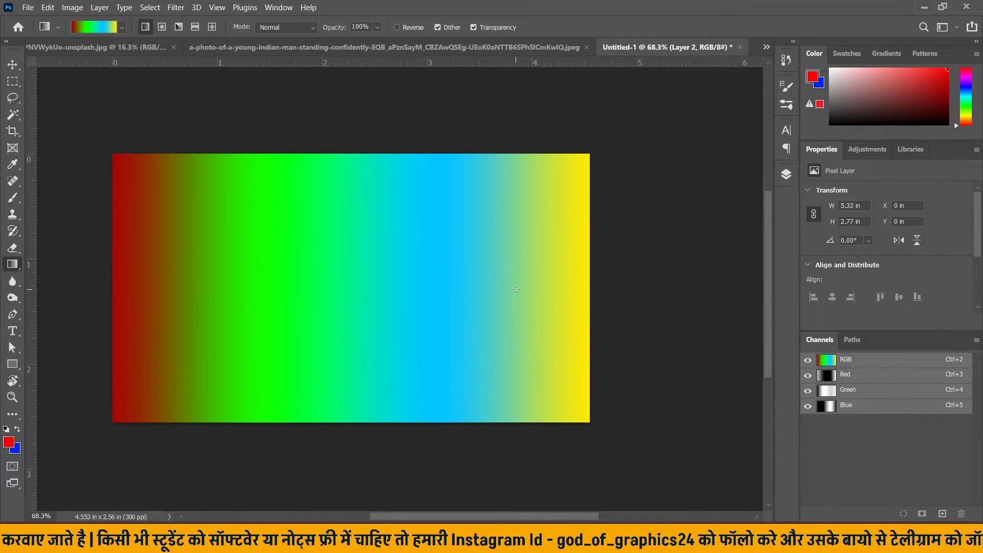
drag(323, 151, 331, 422)
drag(375, 192, 361, 433)
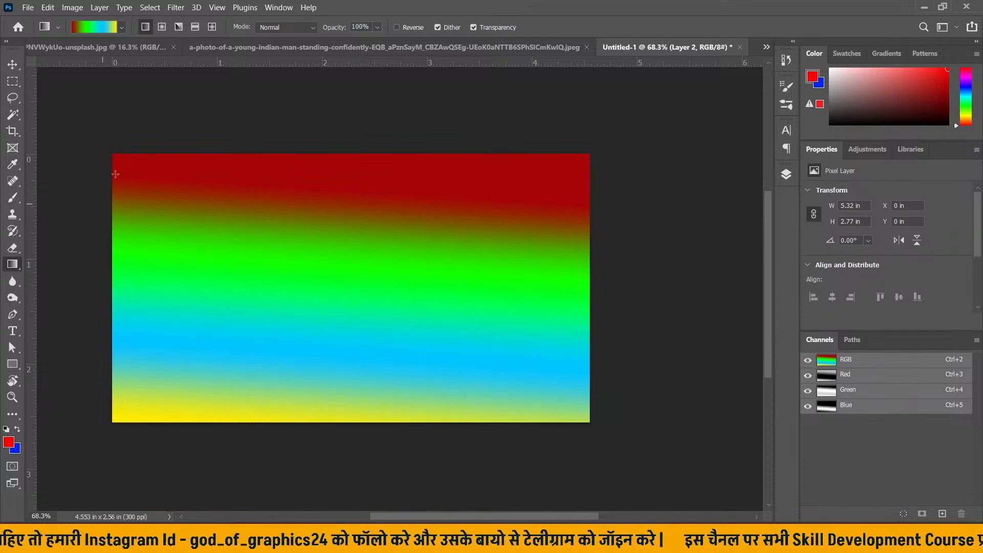
- Change the gradient type to Noise and fill the canvas with it from top to bottom
click(100, 27)
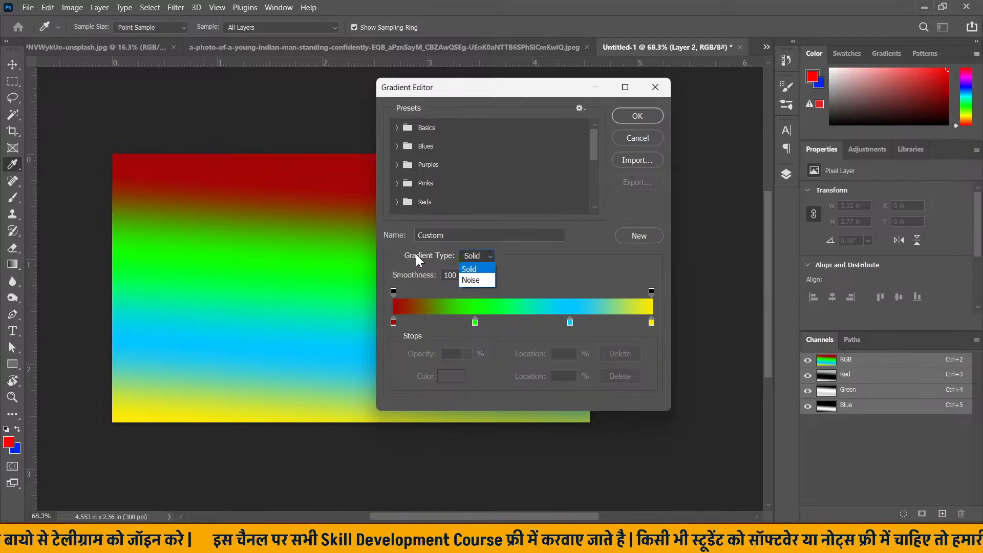
click(480, 280)
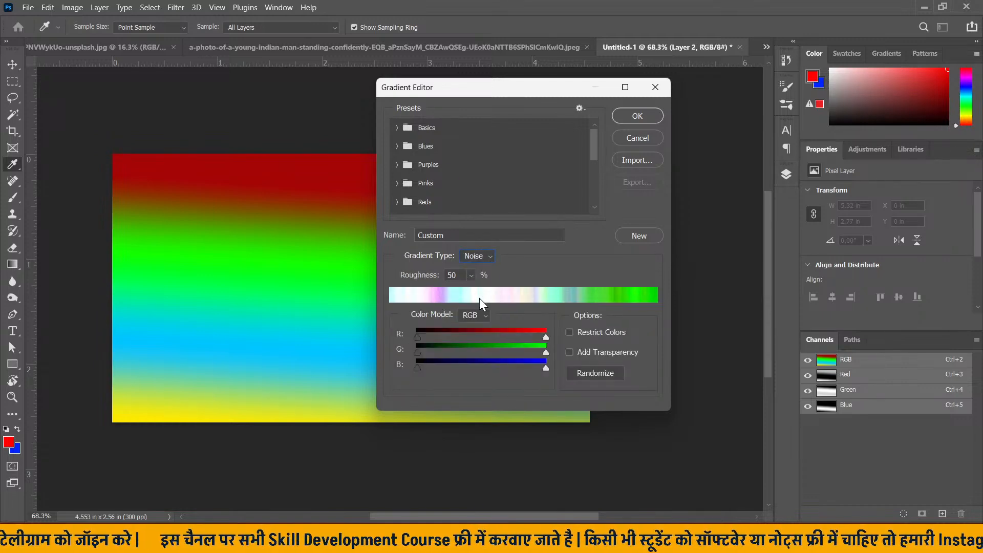
click(637, 115)
drag(387, 156, 387, 442)
drag(340, 212, 341, 453)
drag(362, 148, 372, 515)
scroll(343, 290, up, 1)
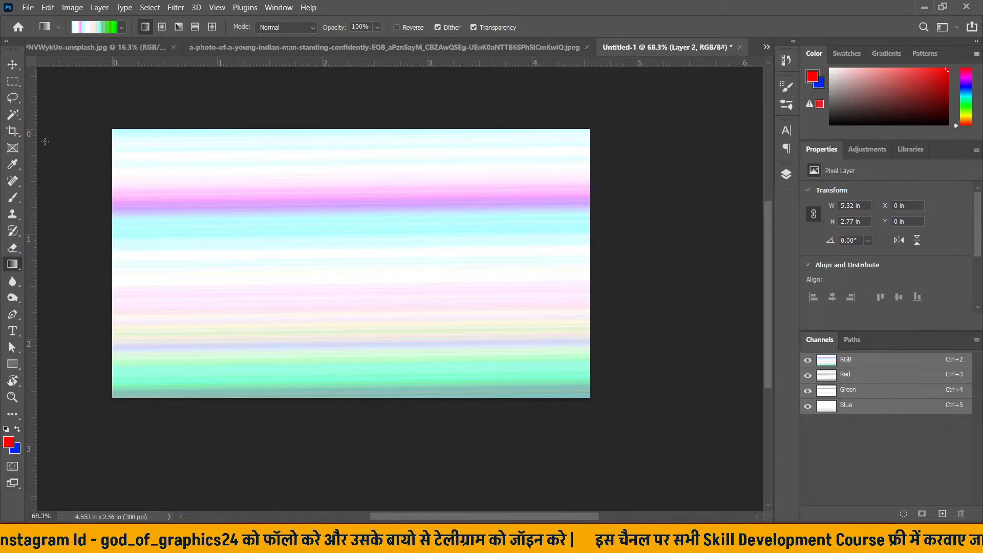
- Switch the gradient type back to Solid and refill the canvas with a slanted gradient running from top to bottom
click(88, 24)
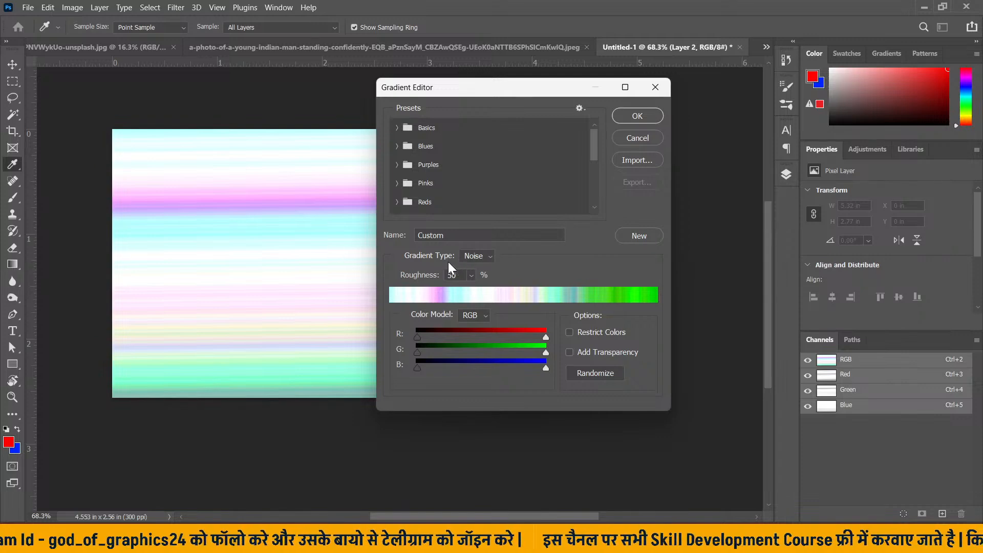
click(486, 256)
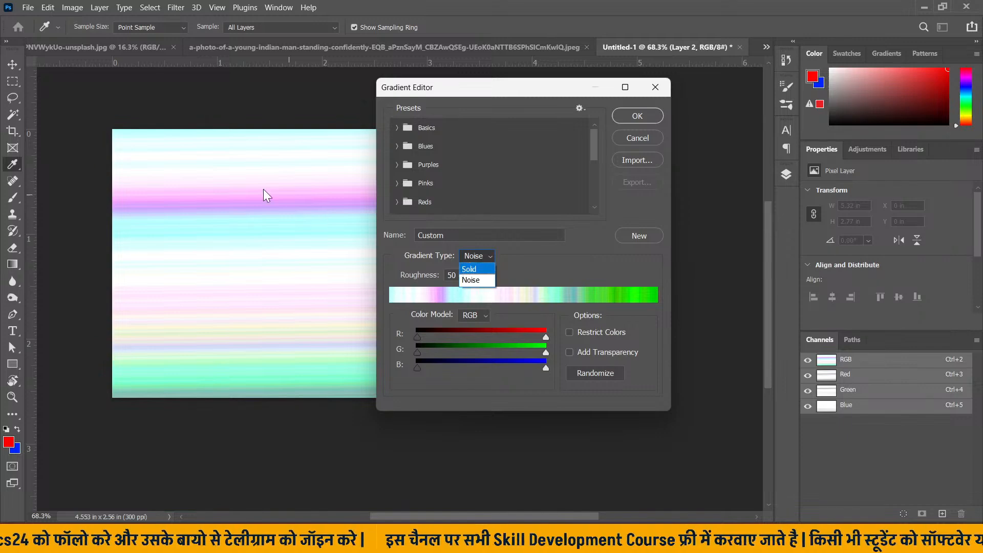
click(489, 268)
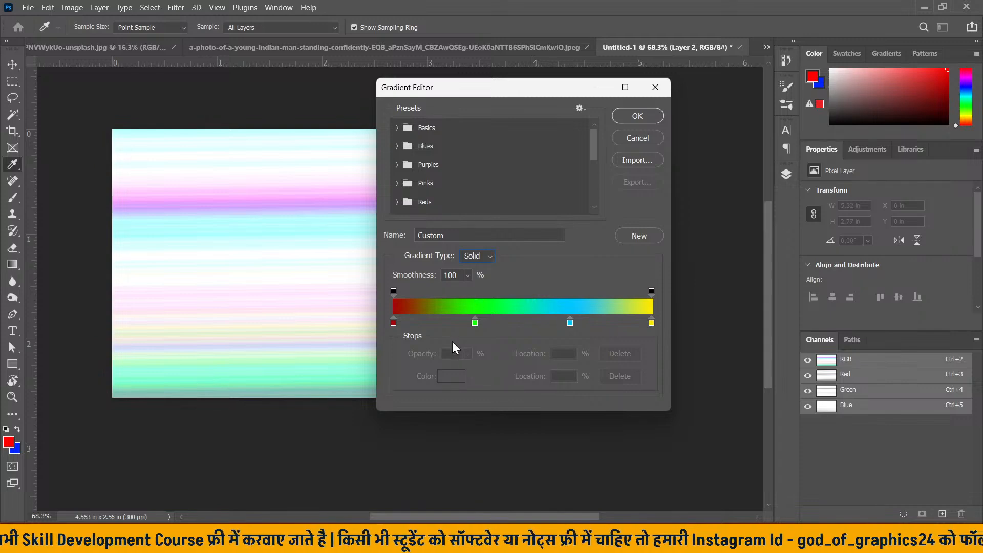
click(474, 321)
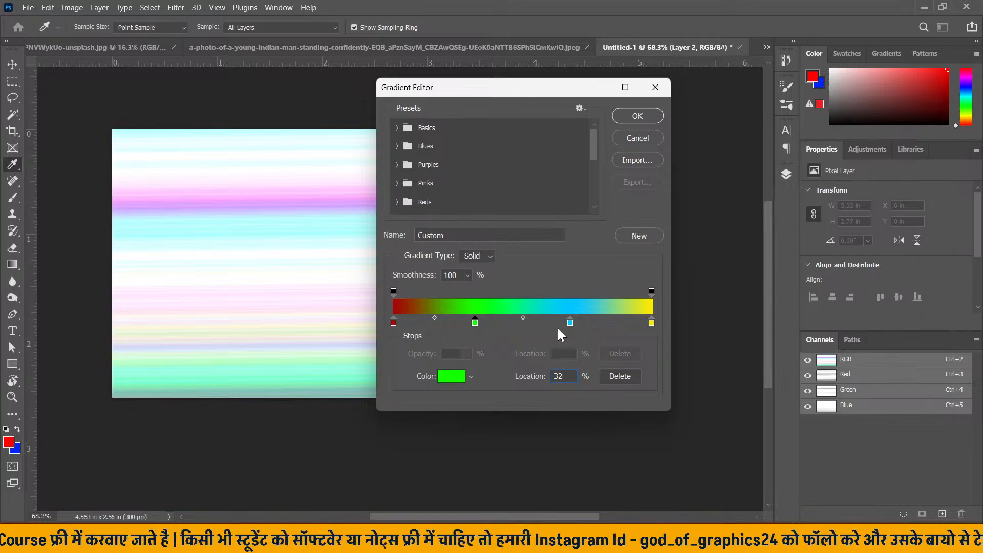
click(638, 116)
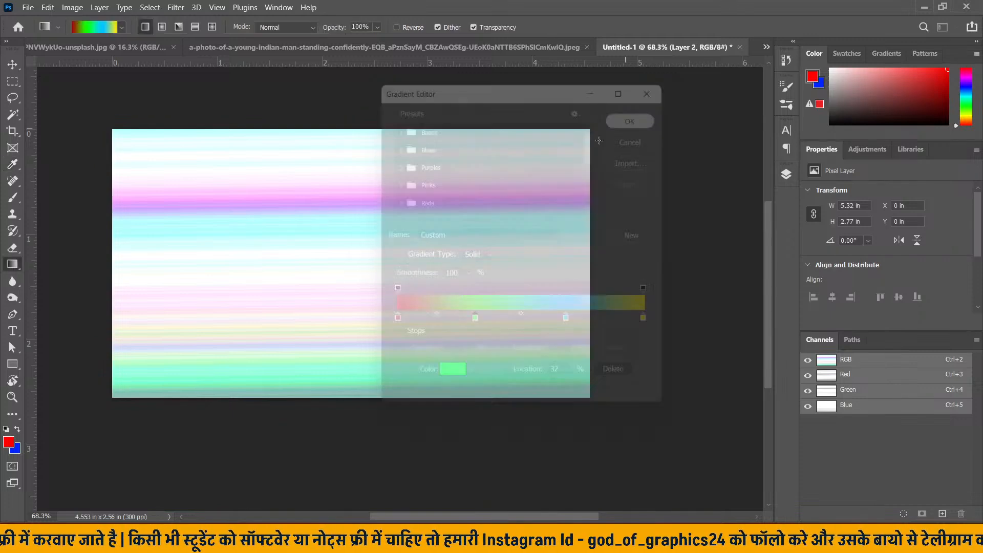
drag(313, 160, 379, 441)
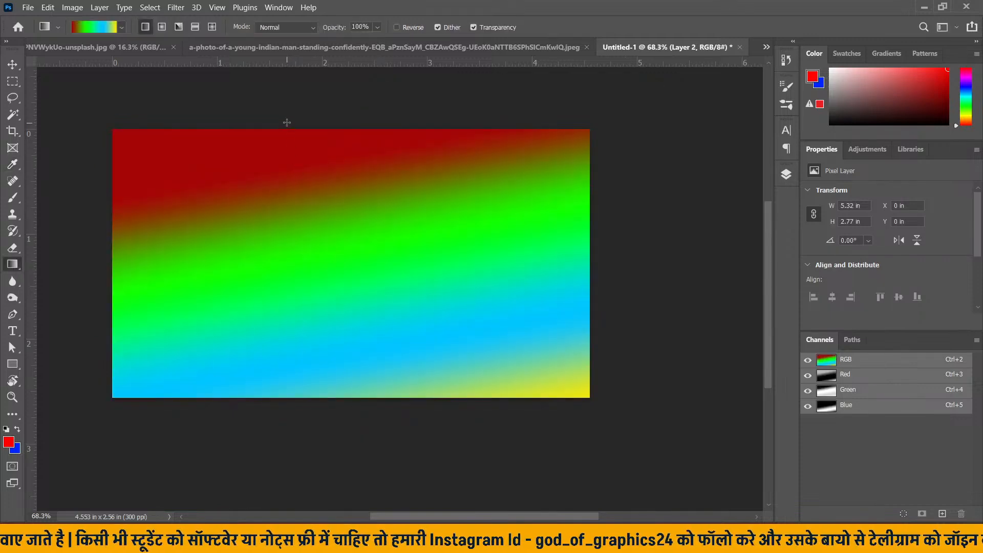
drag(287, 123, 396, 491)
click(18, 64)
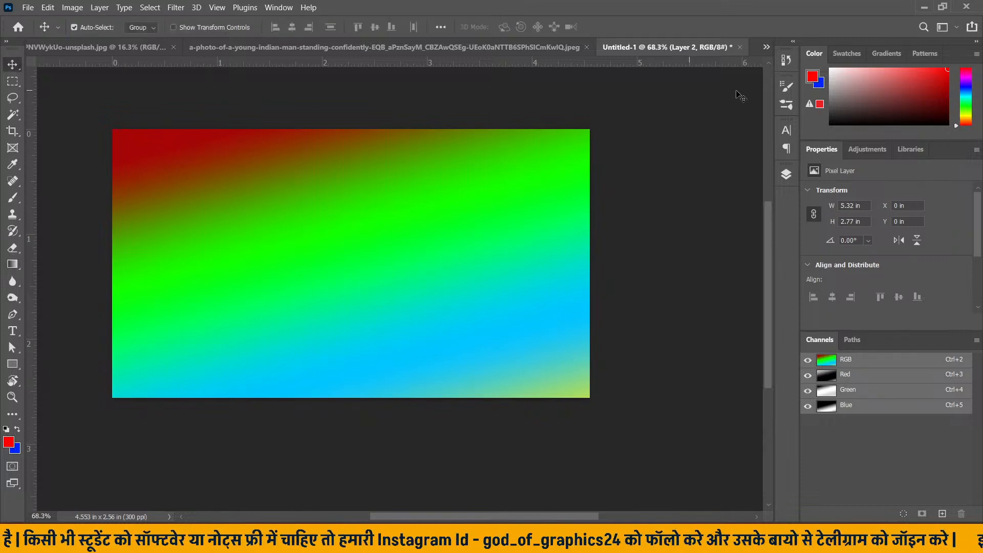
- Go to the dollar-gill photo and sample the gray-green of the middle woman's skirt as foreground color with the Eyedropper Tool
click(221, 44)
click(109, 48)
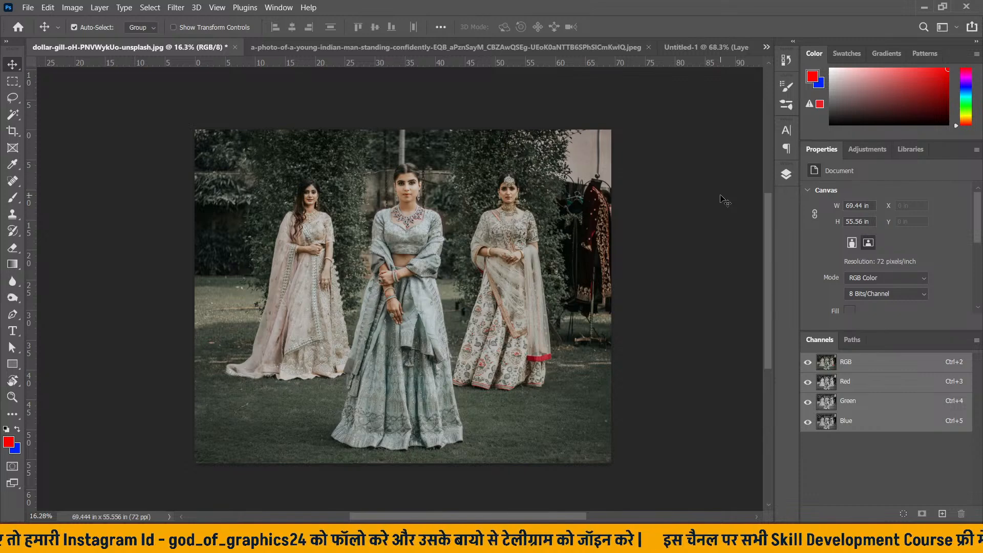
scroll(504, 285, up, 2)
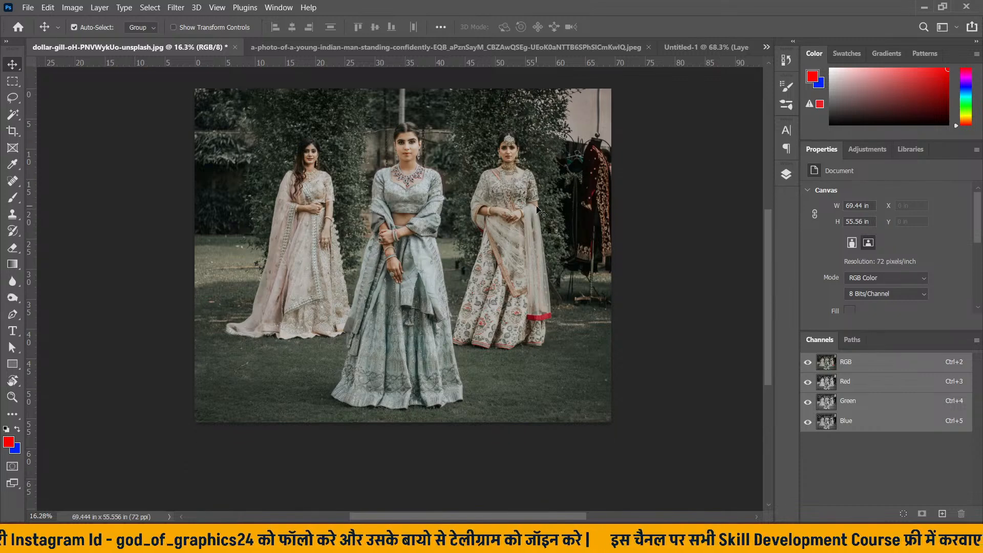
scroll(484, 302, down, 2)
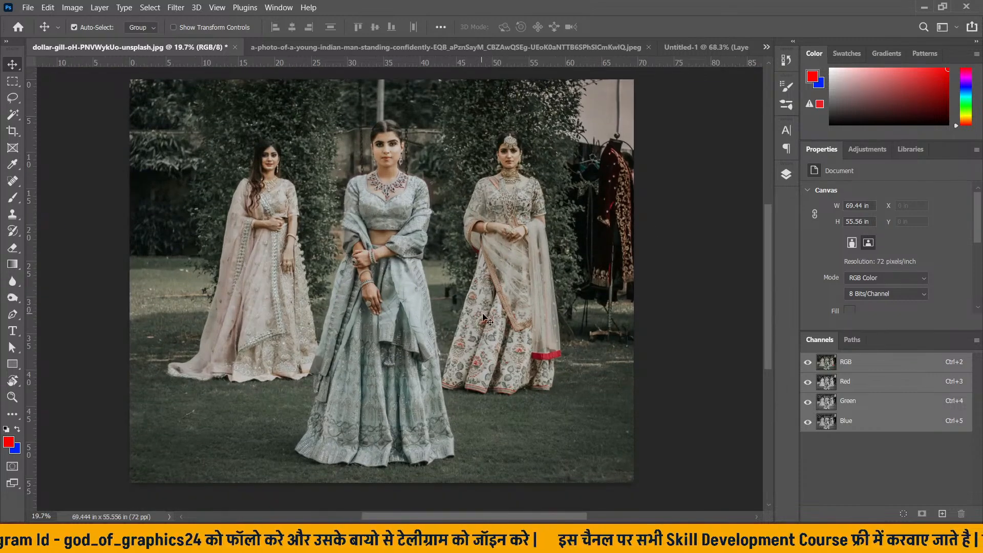
key(i)
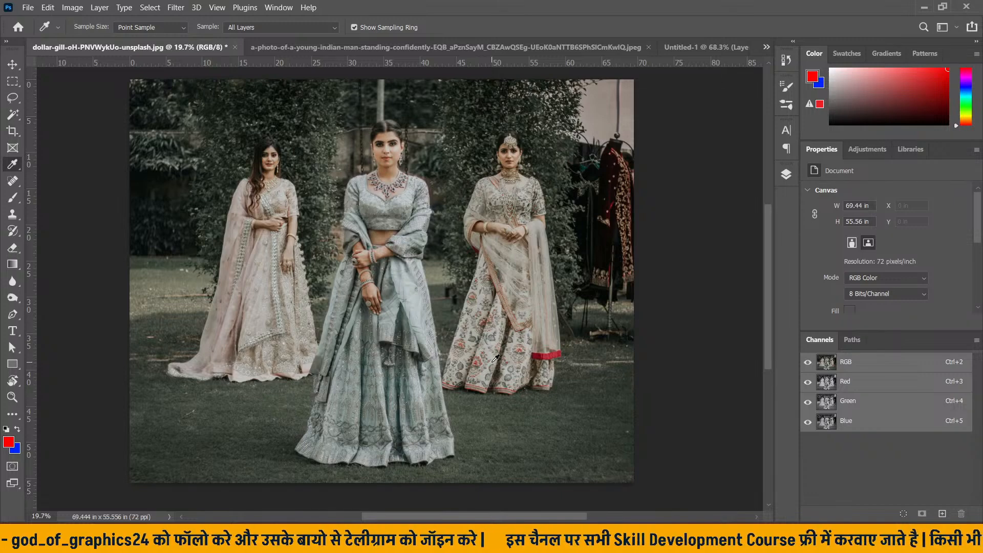
right_click(18, 167)
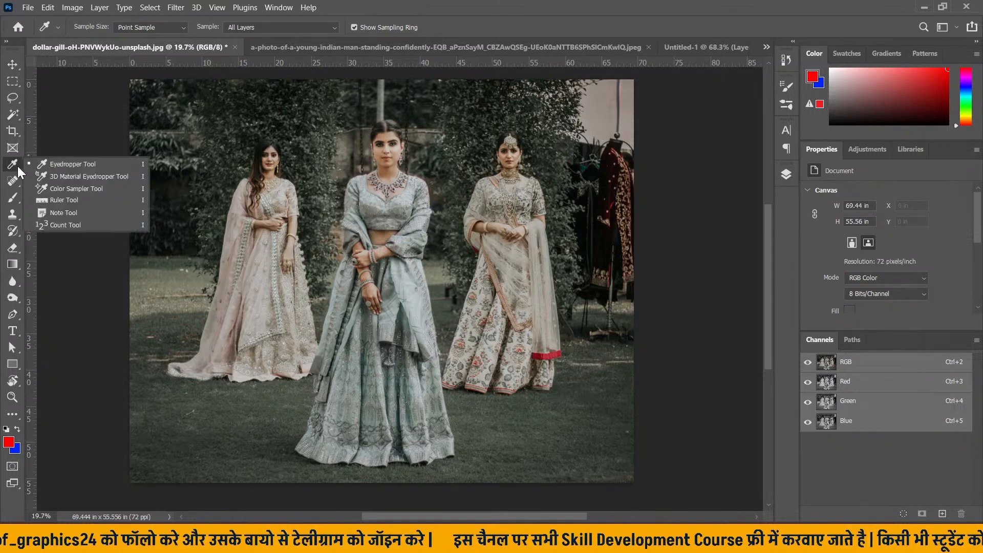
click(95, 164)
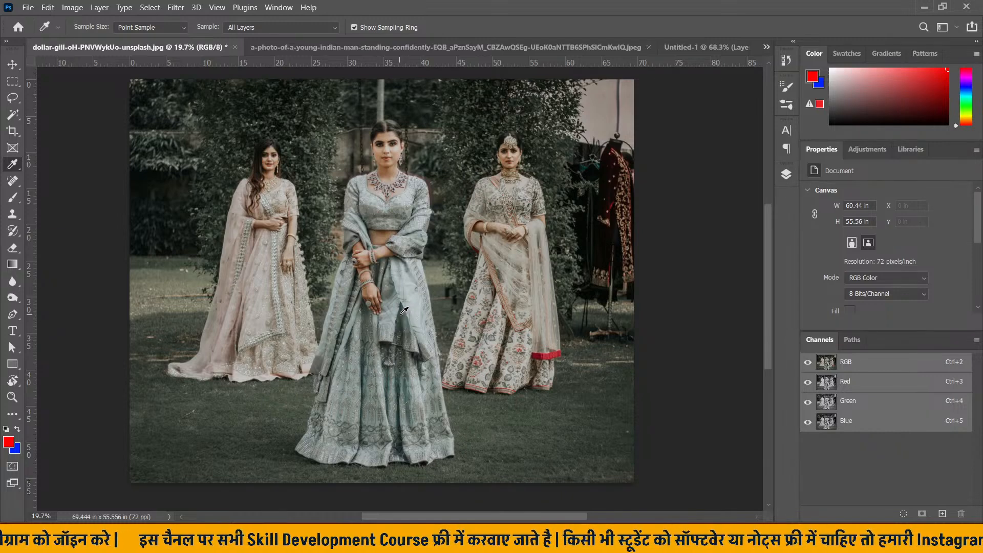
click(404, 311)
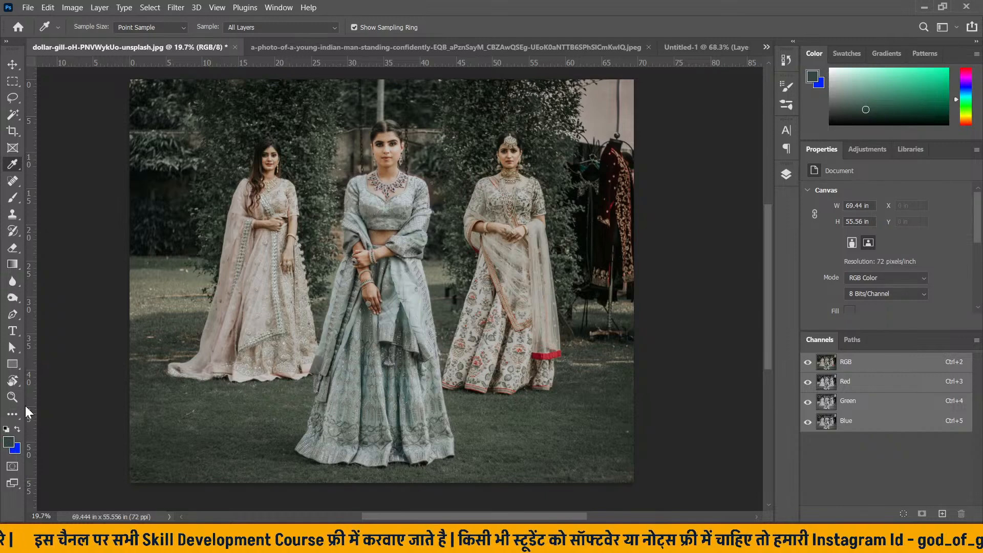
- Set the Gradient Tool to the Foreground to Transparent preset from the Basics group
click(17, 265)
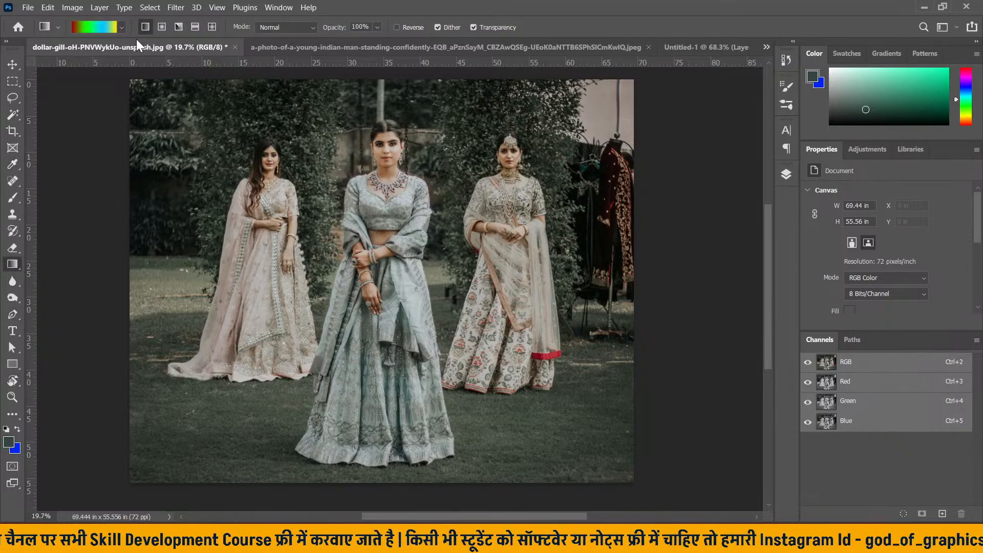
click(122, 27)
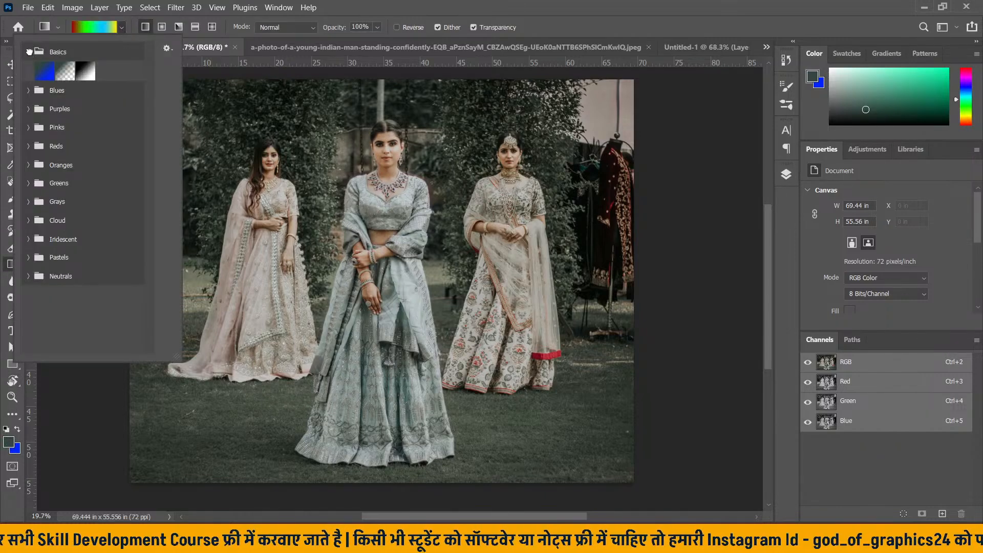
click(29, 52)
click(28, 52)
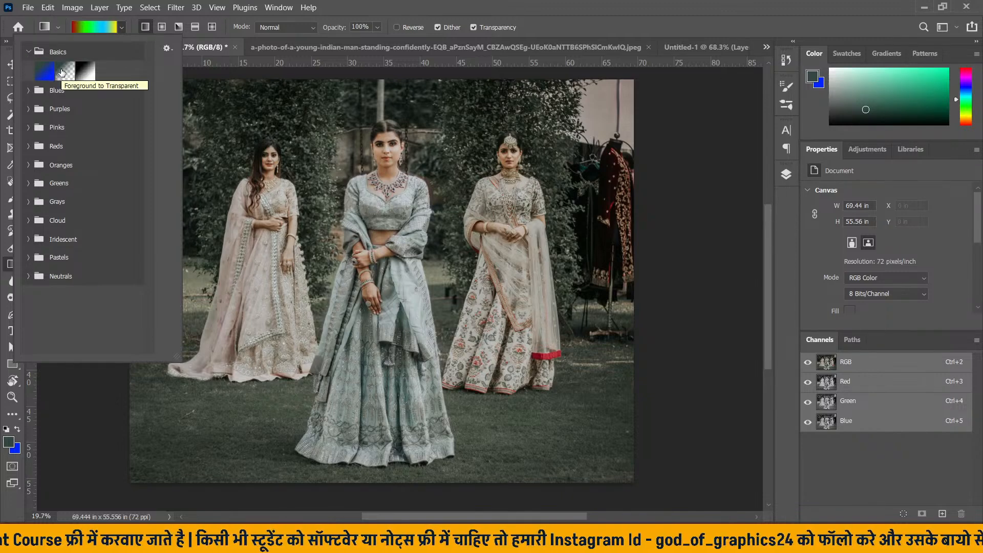
click(62, 72)
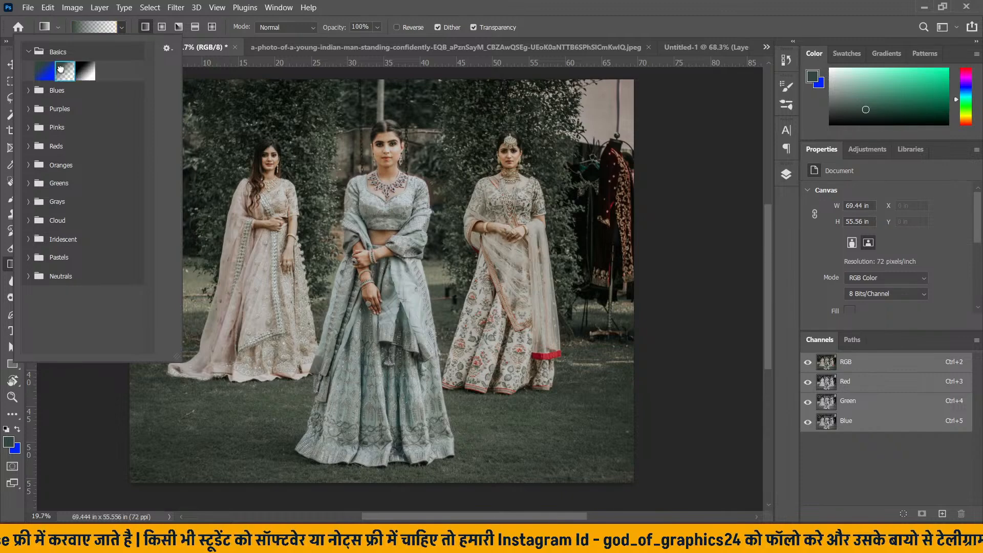
click(123, 29)
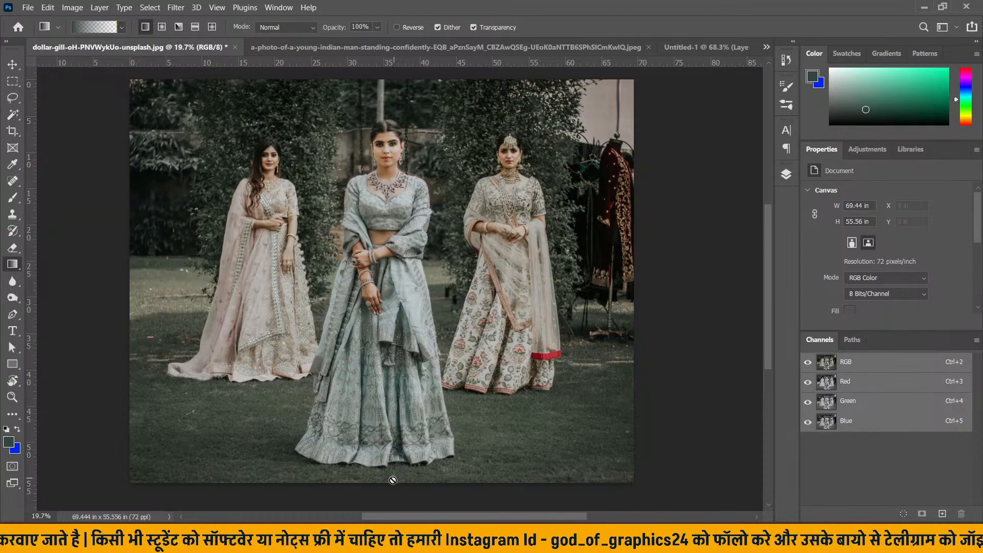
- Select the Background copy layer and fade the photo's lower part into the foreground color with gradients drawn upward from its bottom edge
click(786, 175)
drag(682, 274, 735, 460)
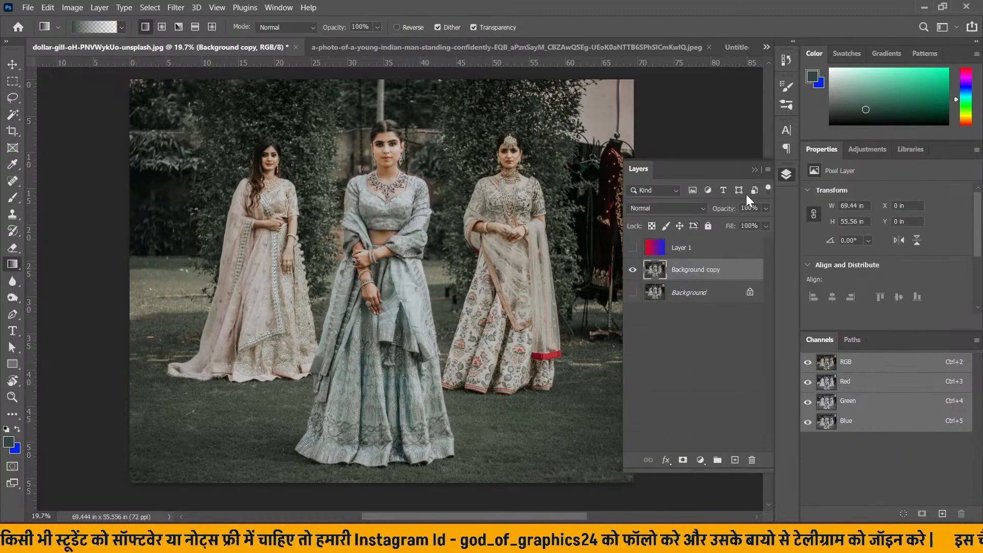
click(754, 169)
drag(371, 485, 369, 168)
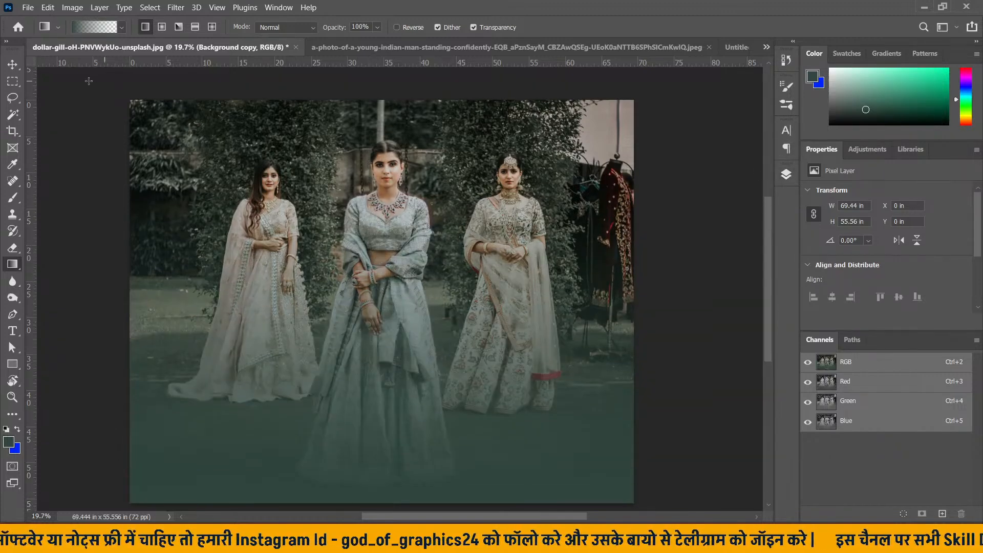
scroll(381, 248, down, 2)
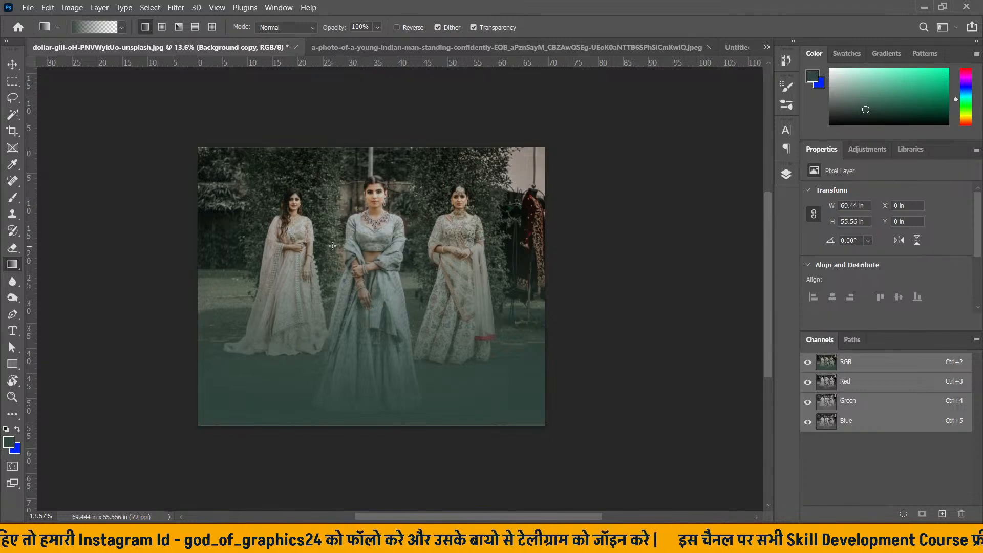
drag(370, 431, 365, 206)
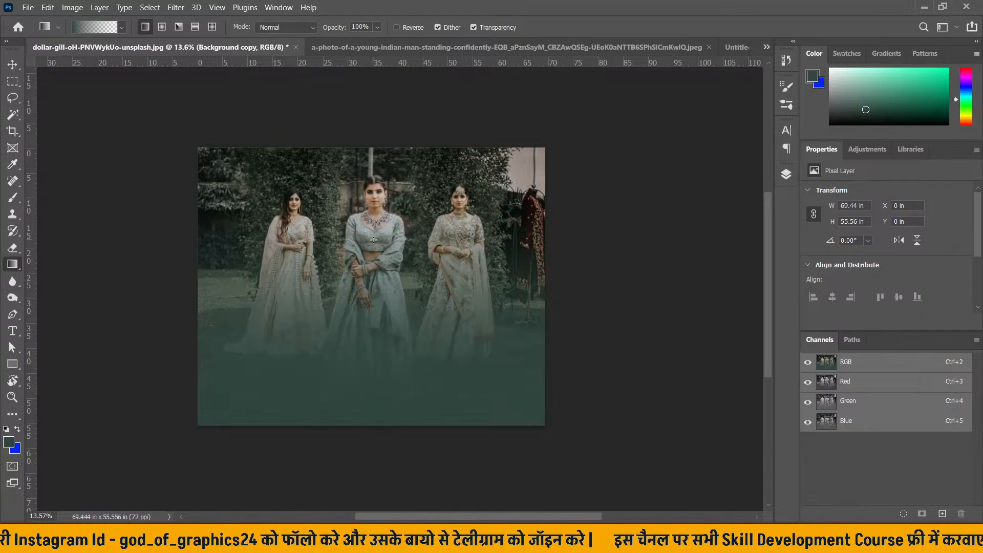
- Reselect the Gradient Tool and bring up the photo's layer stack
click(12, 64)
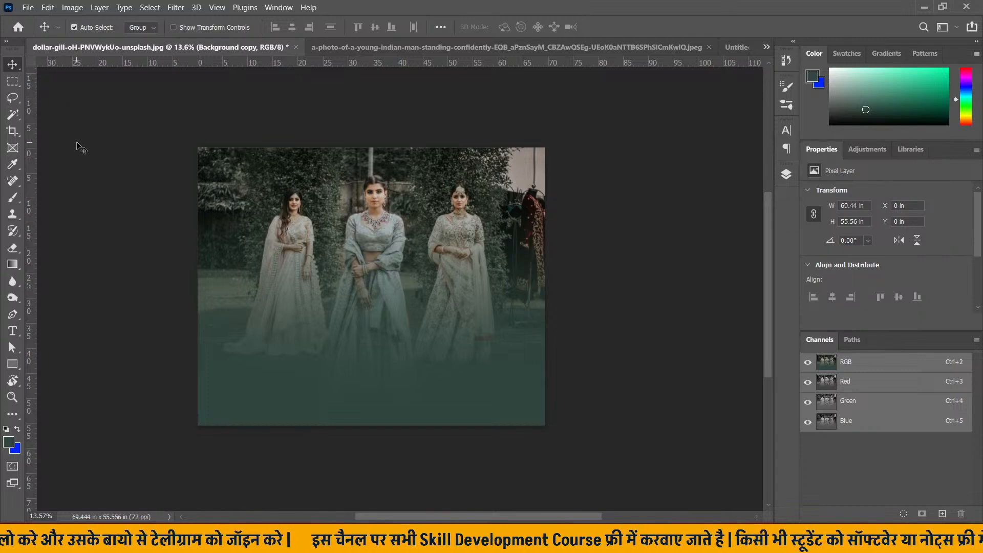
click(13, 265)
right_click(13, 267)
click(46, 264)
right_click(17, 263)
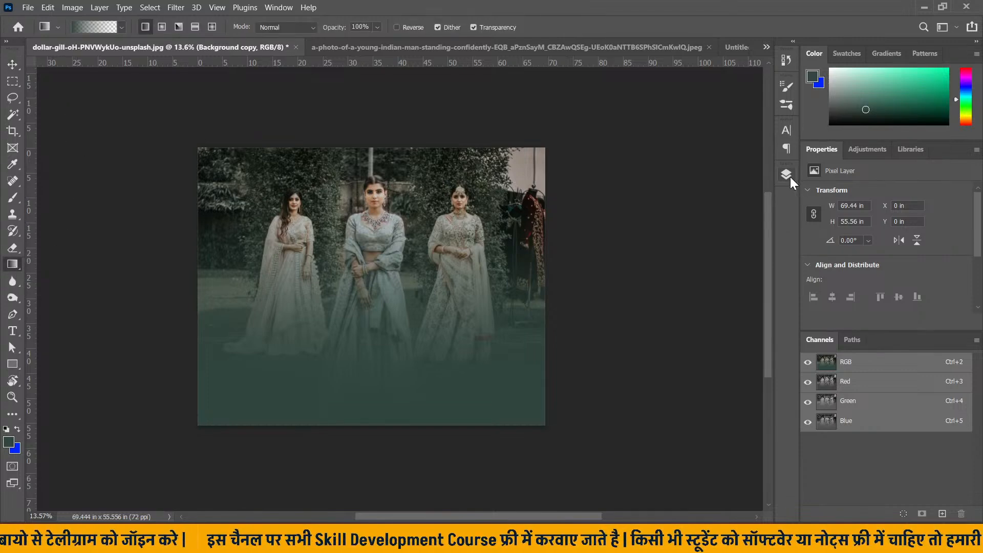
click(791, 176)
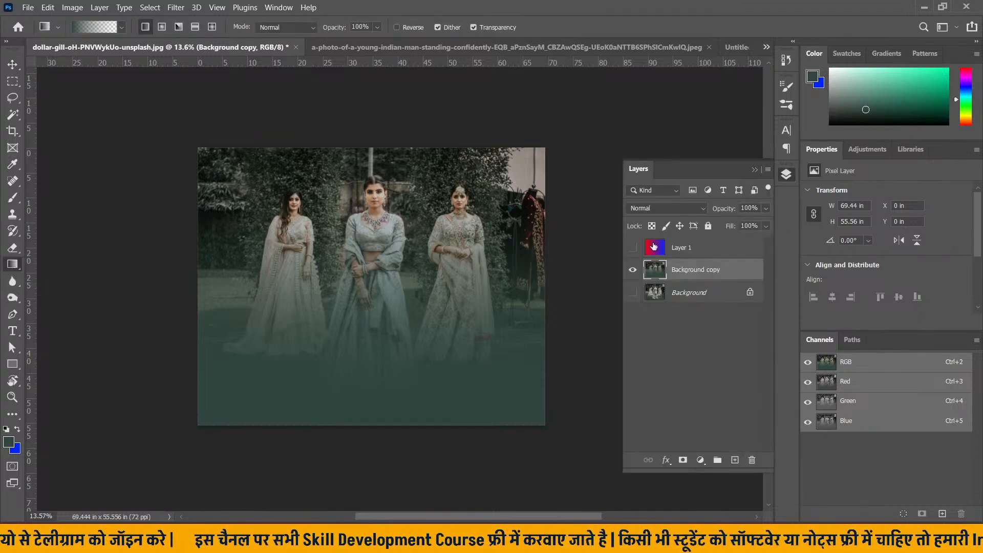
- Switch to the Untitled-1 document, hide Layer 2 and make Layer 1 the active layer
click(738, 46)
click(633, 245)
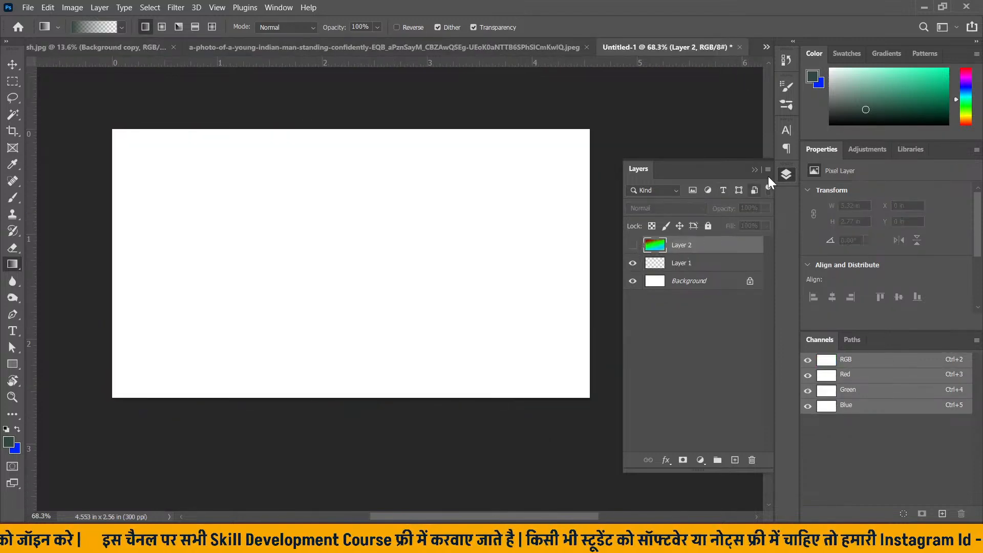
click(754, 170)
click(786, 175)
click(702, 262)
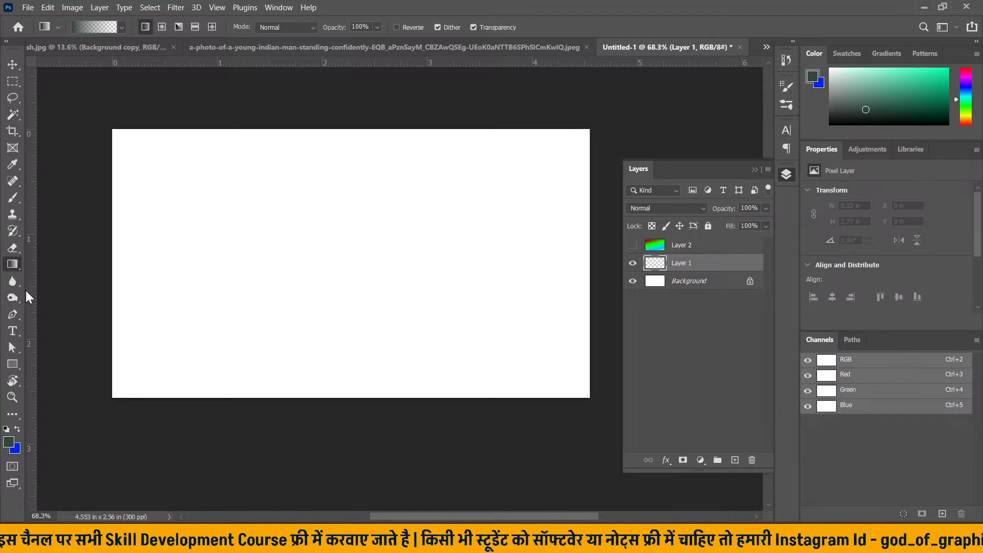
- Fill the empty Layer 1 with the dark green foreground color using the Paint Bucket Tool
right_click(21, 264)
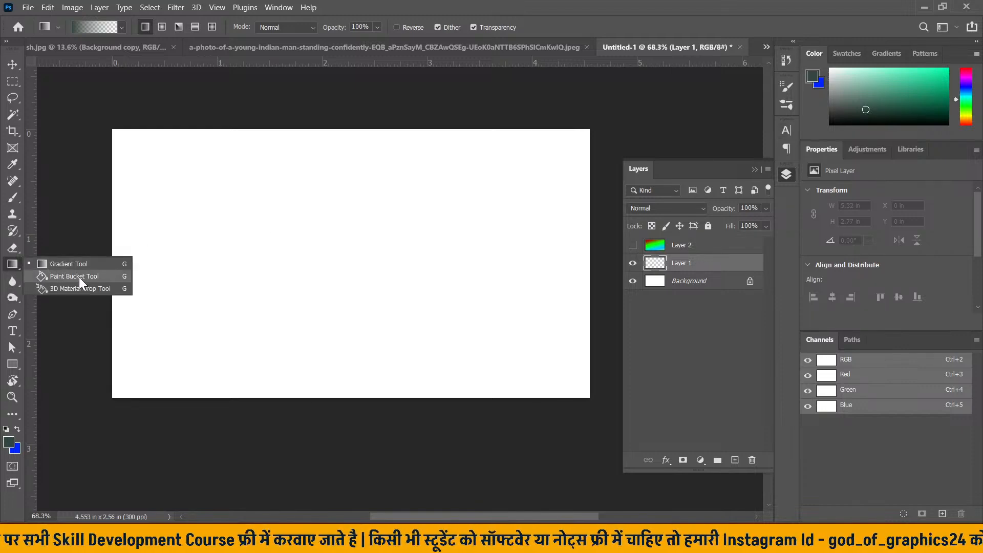
click(79, 277)
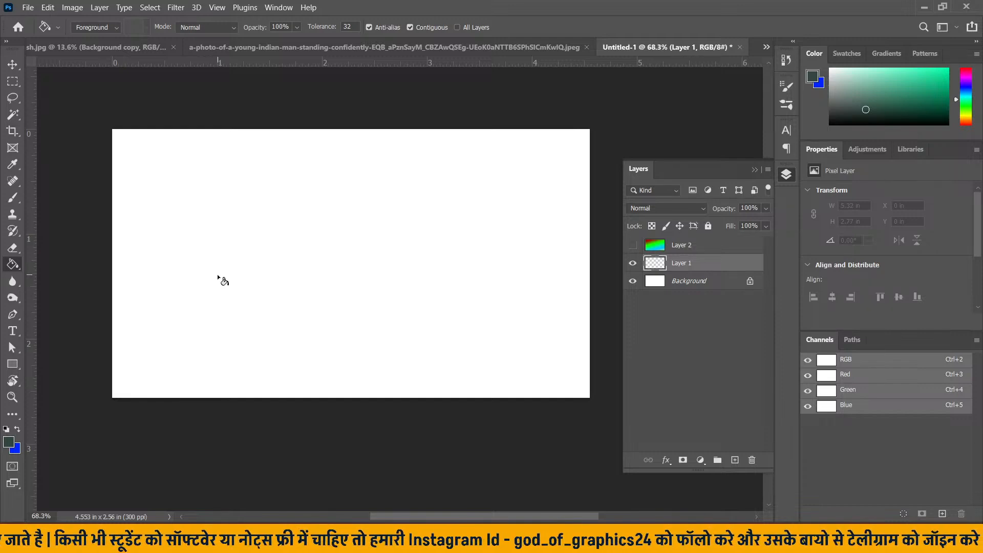
right_click(14, 261)
click(87, 274)
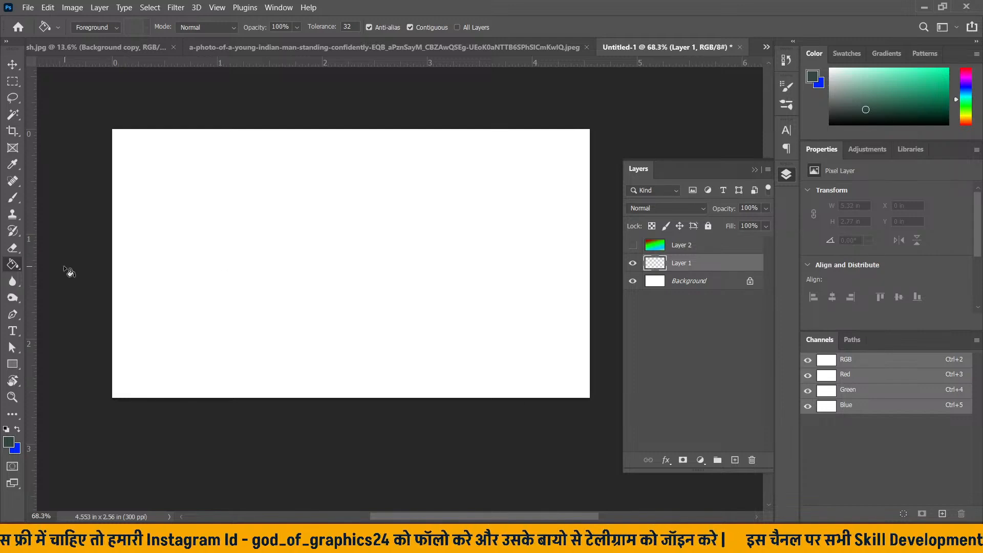
right_click(13, 264)
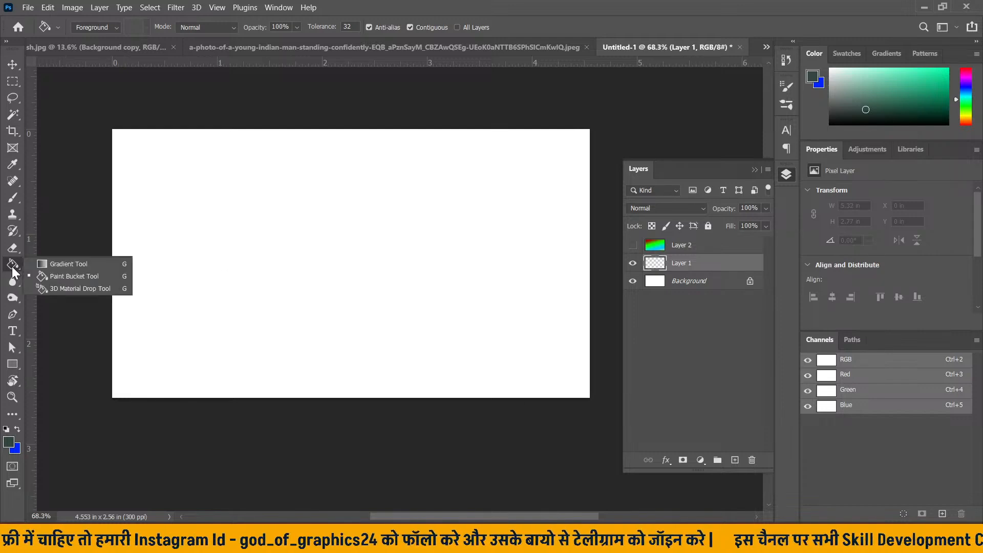
click(91, 279)
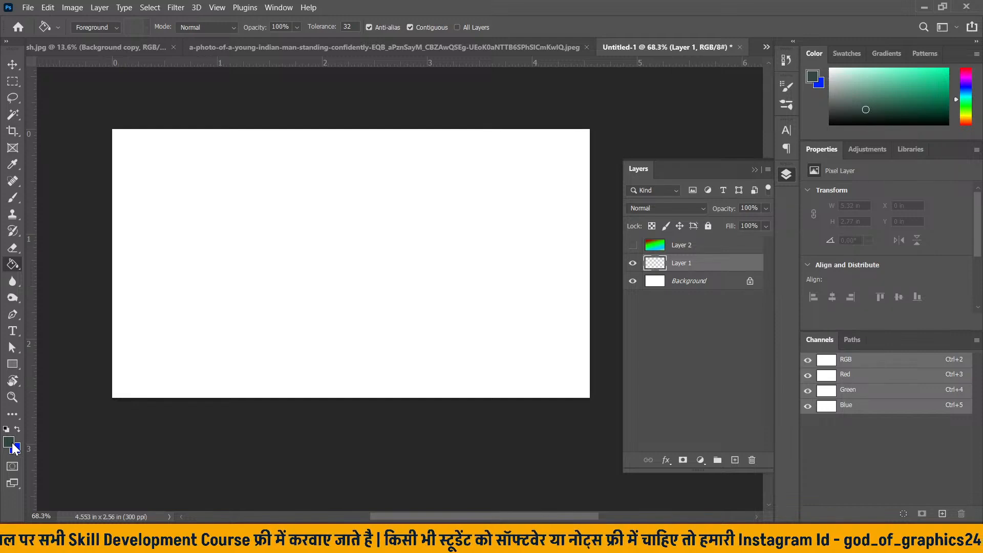
click(245, 176)
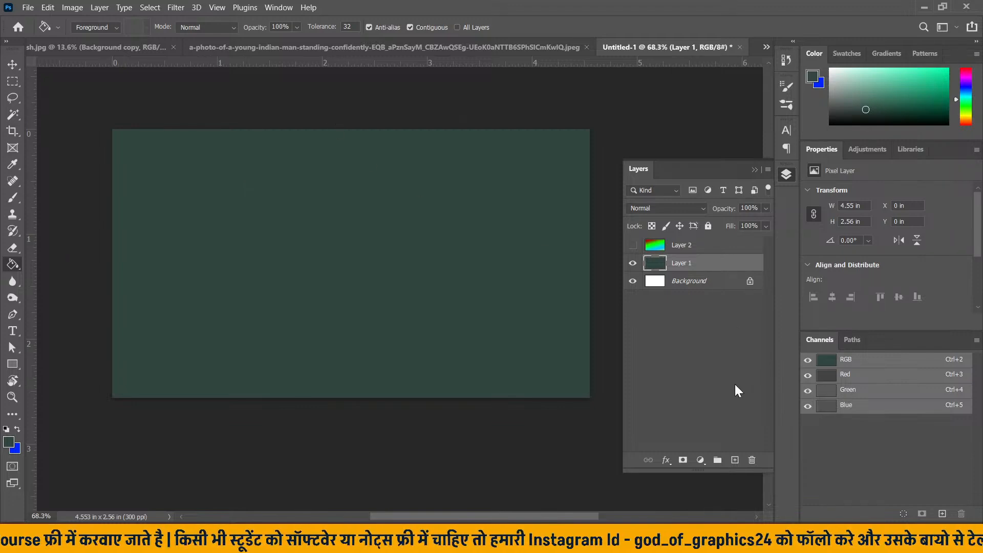
- Add a new layer and fill a rectangular selection of about 1.97 × 1.66 in with blue, swapping the foreground and background colors
click(736, 460)
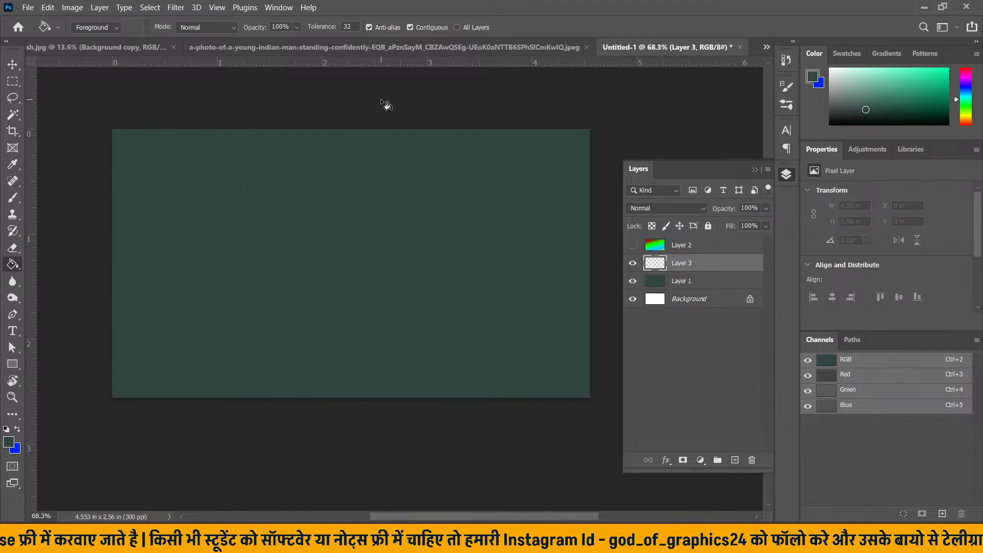
click(12, 82)
drag(231, 165, 438, 339)
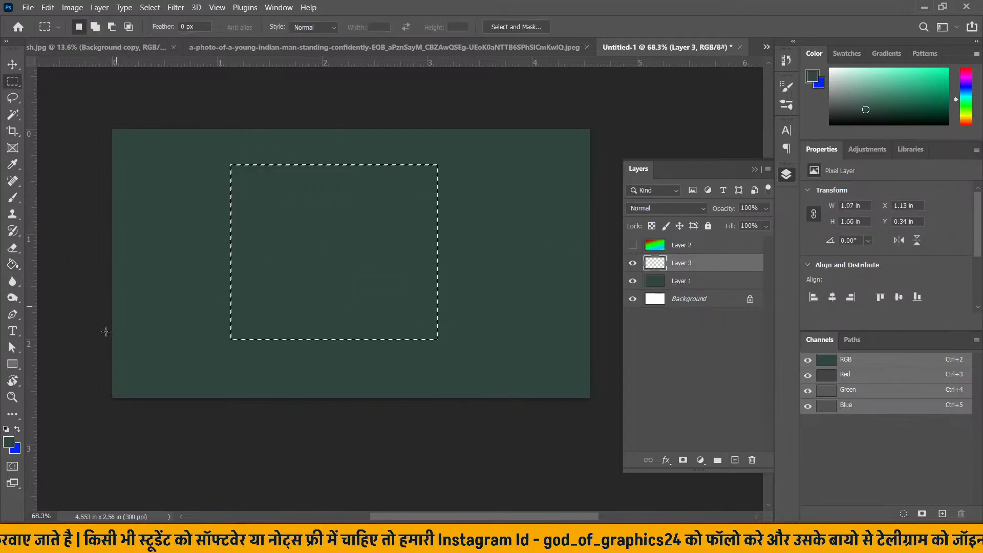
click(16, 429)
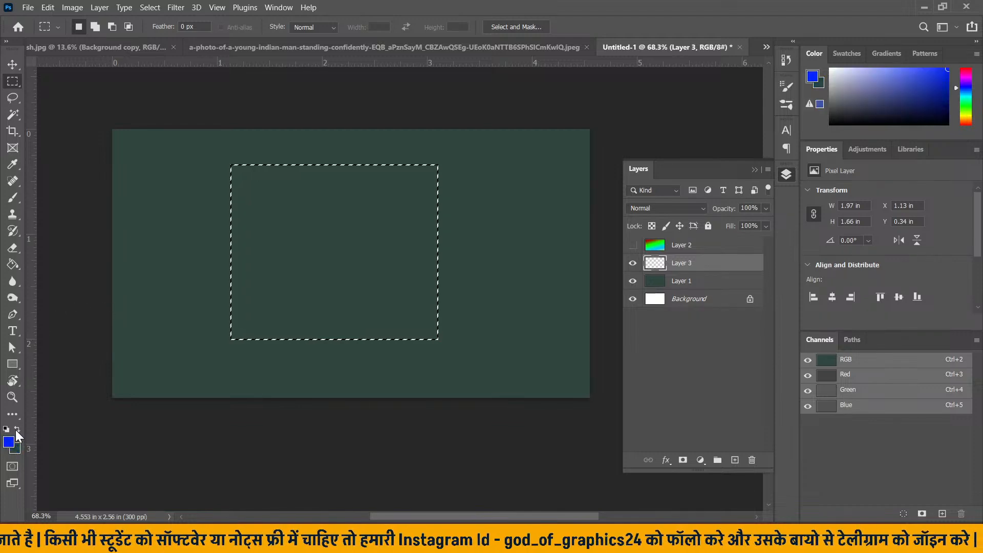
click(14, 265)
click(297, 243)
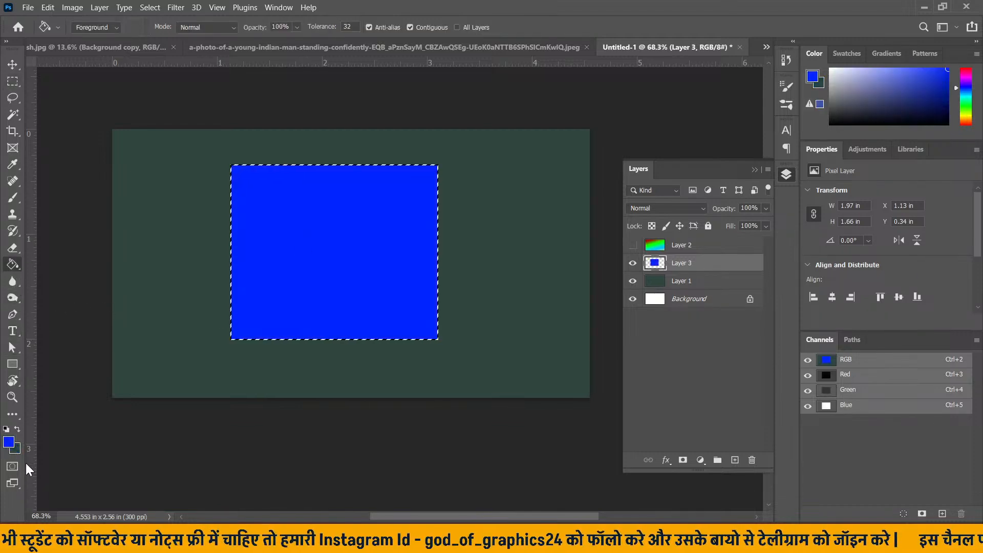
right_click(13, 267)
click(77, 275)
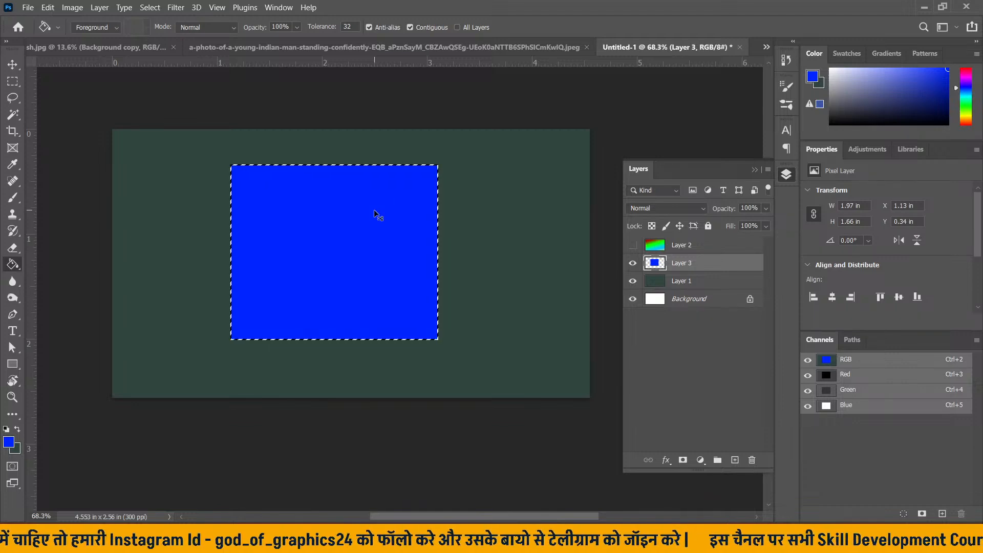
- Undo the blue fill and the rectangular selection on the new layer, and activate the Move Tool
key(ctrl+z)
key(ctrl+z)
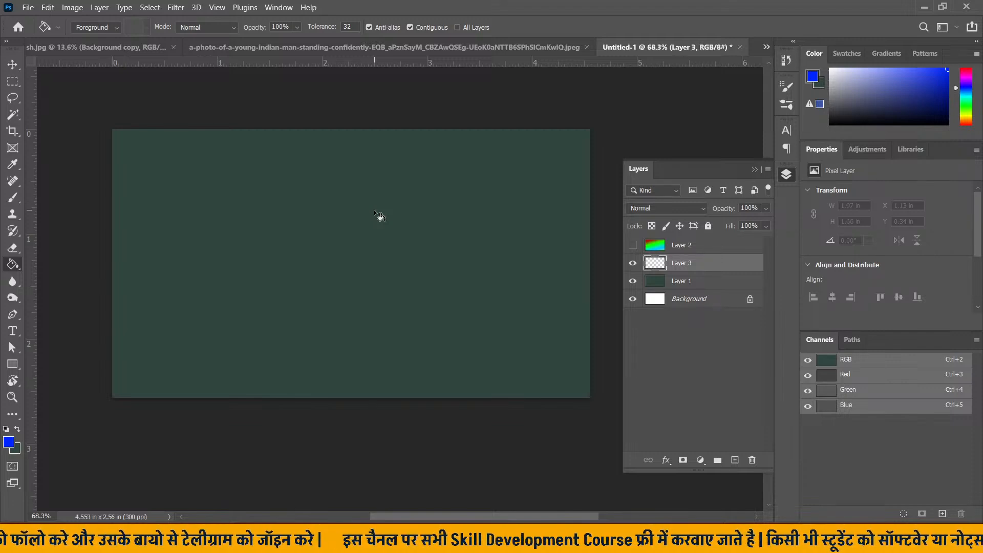
click(13, 64)
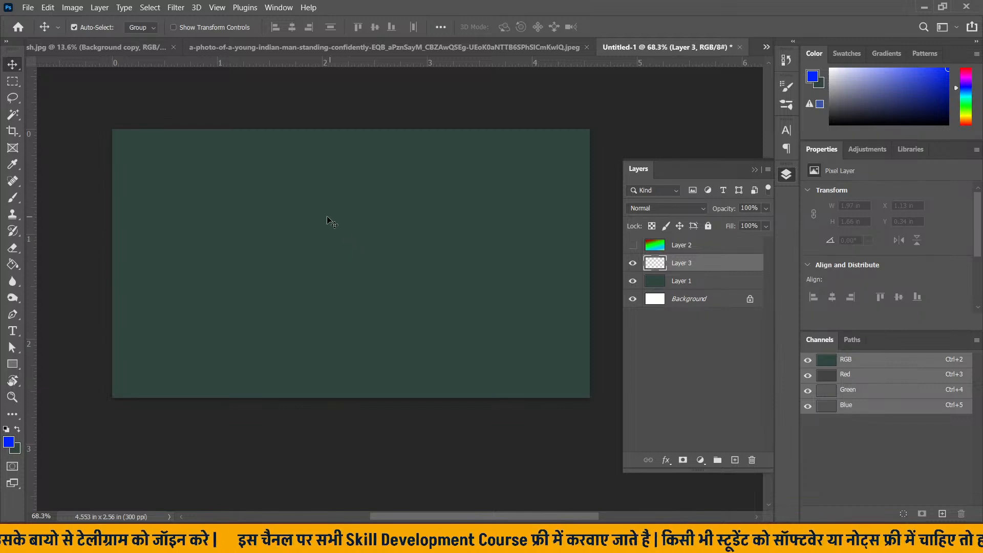
scroll(316, 219, up, 1)
drag(393, 243, 393, 271)
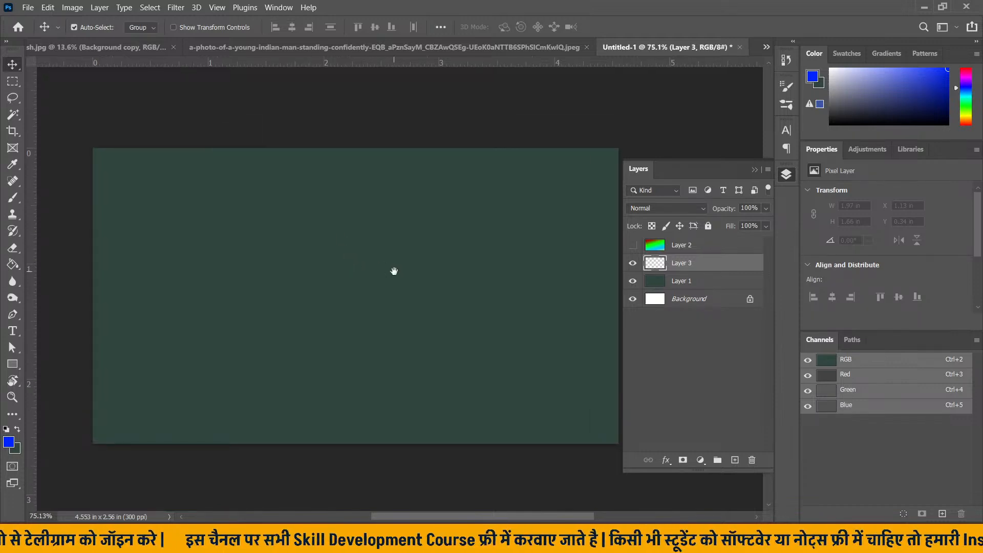
drag(584, 199, 546, 204)
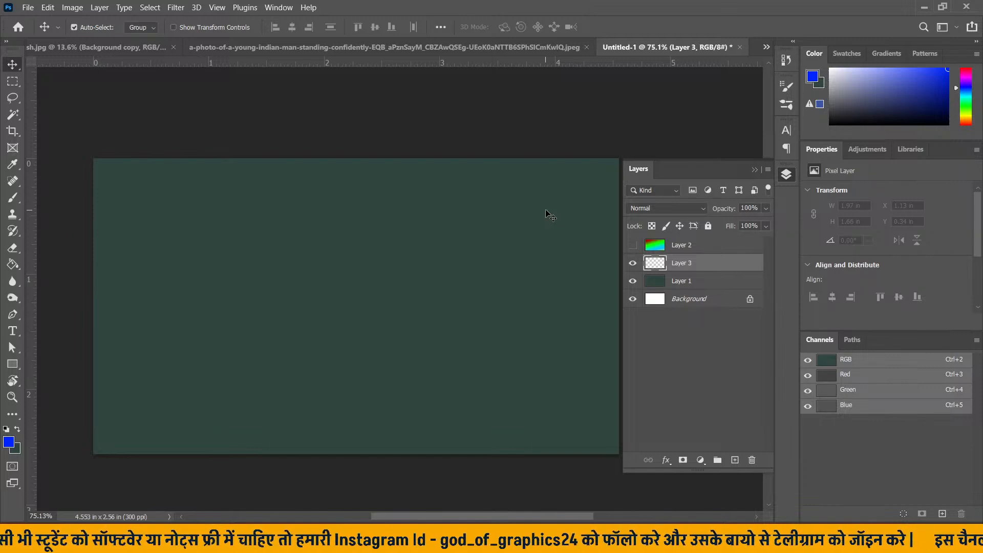
- Restore the Gradient Tool in its tool group and switch to the photo of the three women with none of its layers selected
click(8, 270)
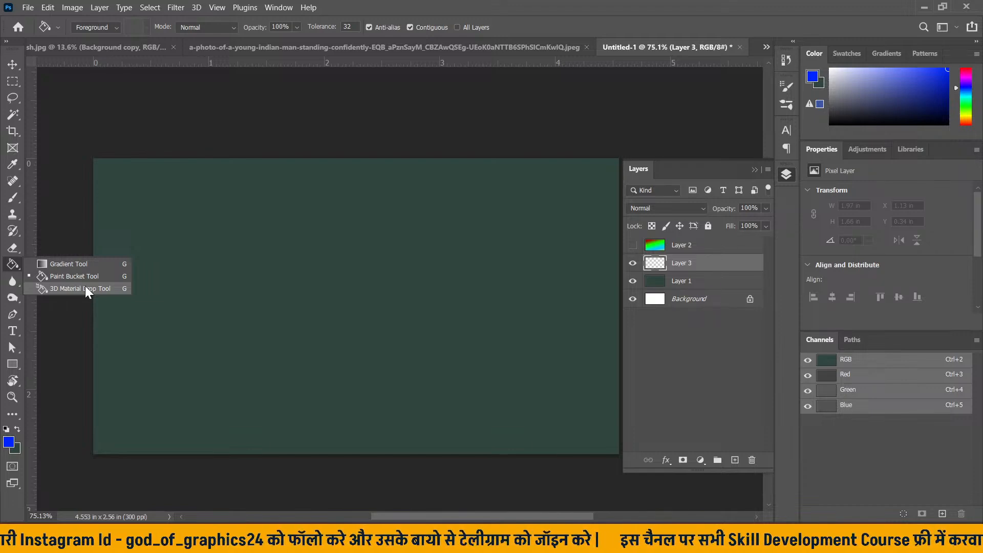
click(51, 264)
click(13, 66)
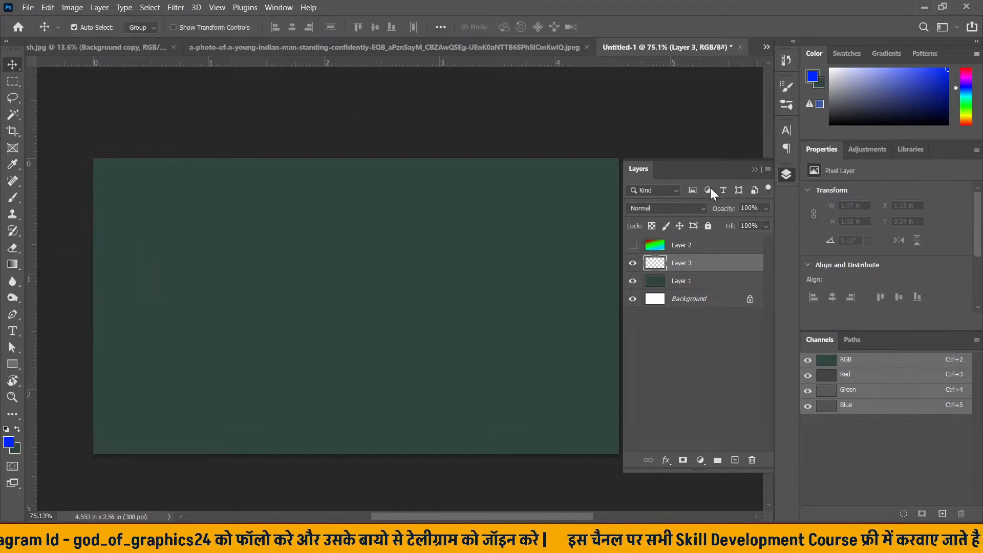
click(216, 48)
click(113, 49)
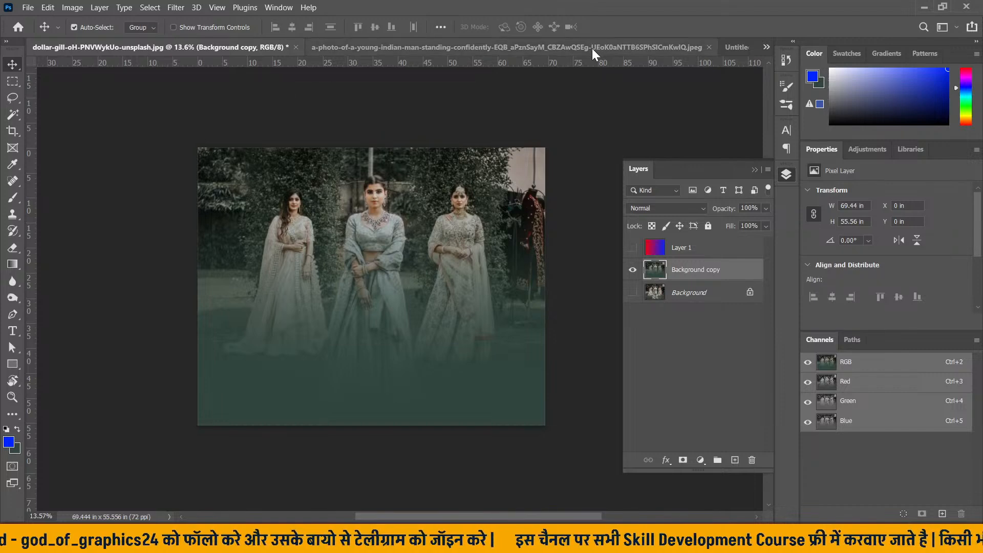
click(574, 227)
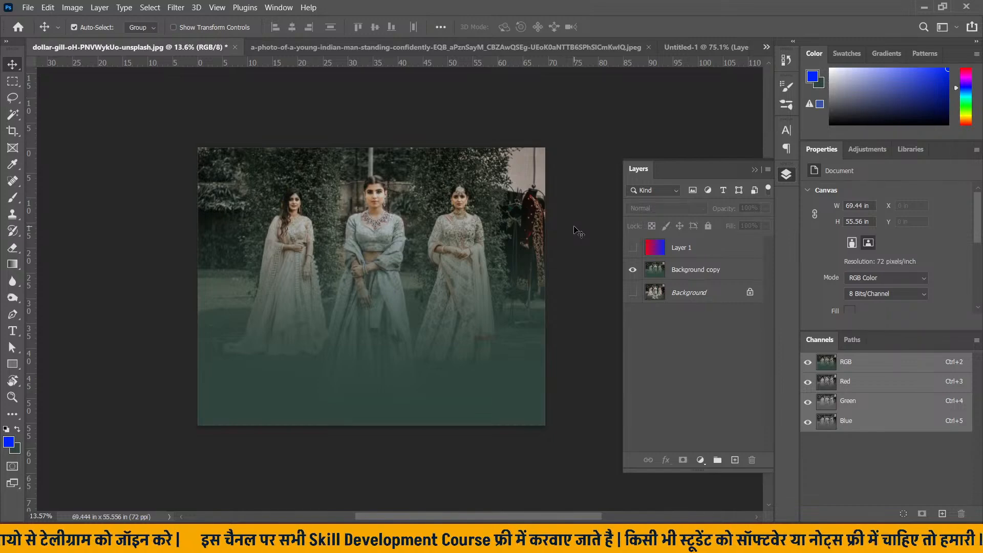
click(198, 8)
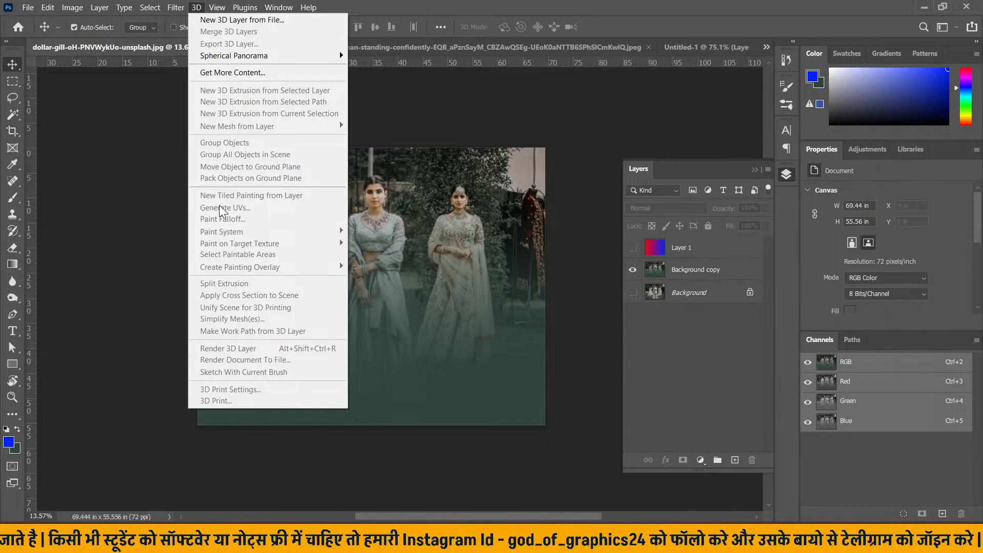
click(13, 264)
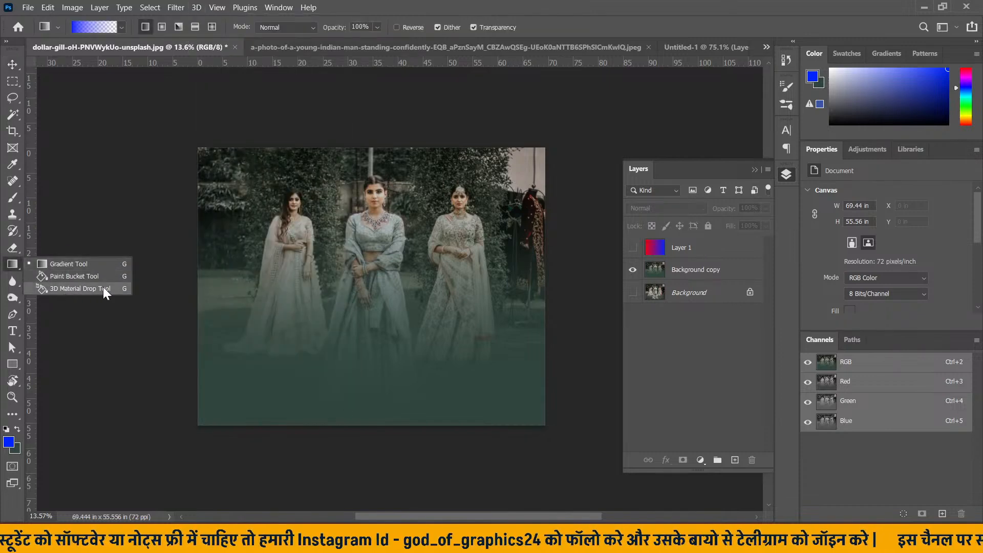
click(17, 269)
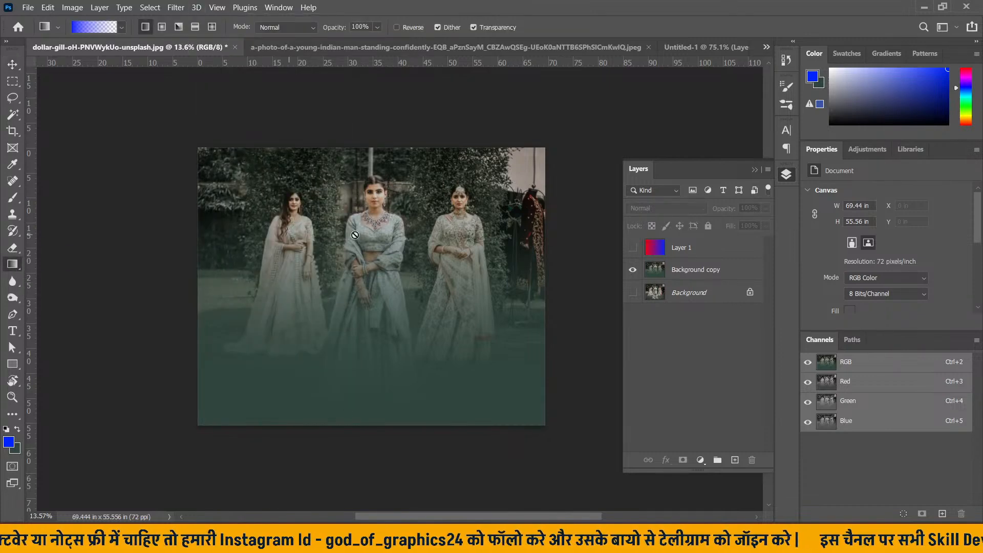
right_click(6, 249)
click(16, 64)
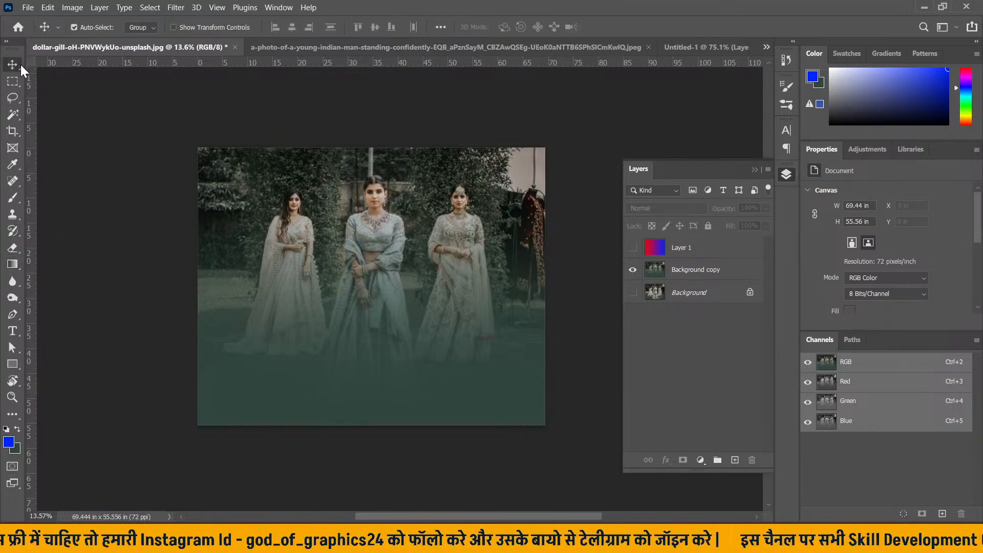
- Collapse the layer list, enlarge the photo of the three women and activate the Smudge Tool
click(755, 169)
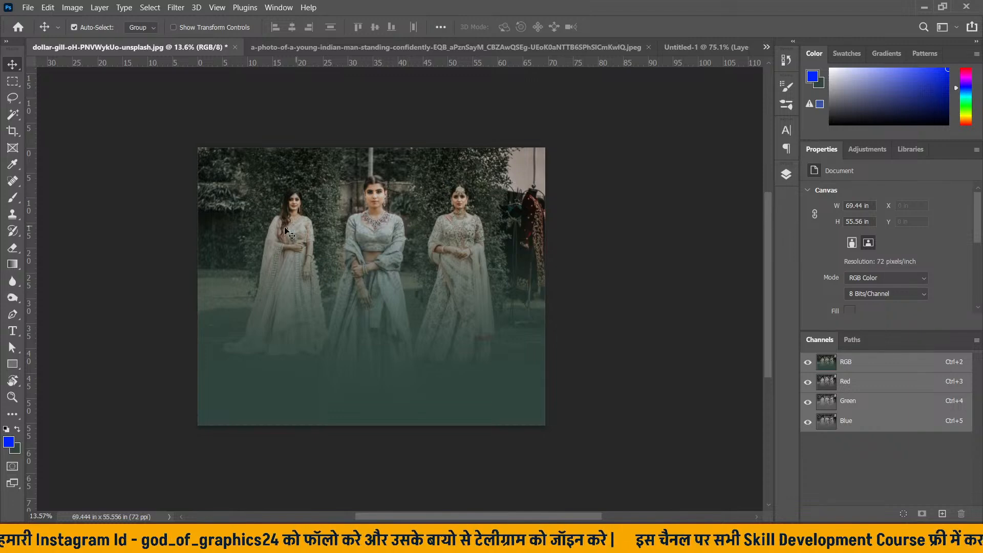
scroll(230, 238, up, 3)
drag(475, 276, 467, 268)
click(13, 281)
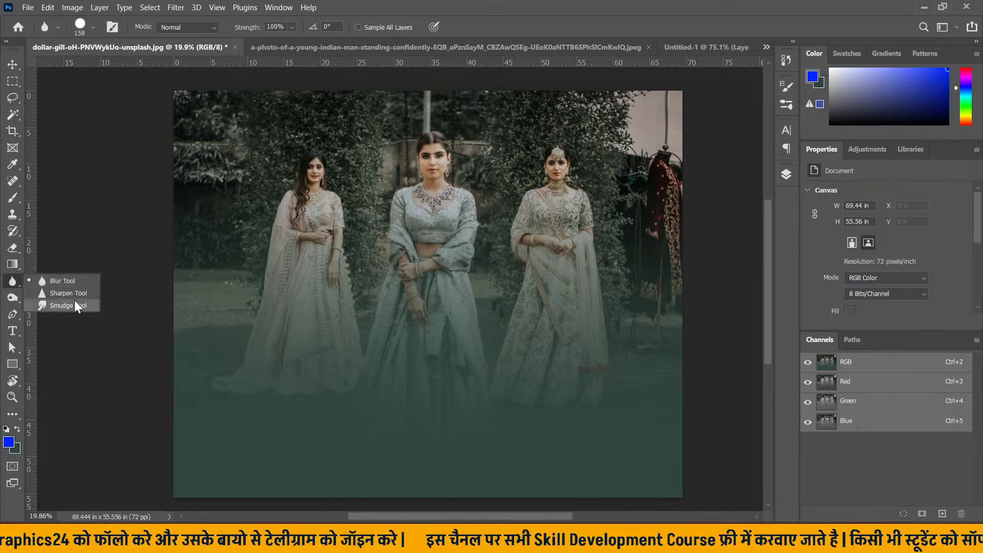
click(13, 297)
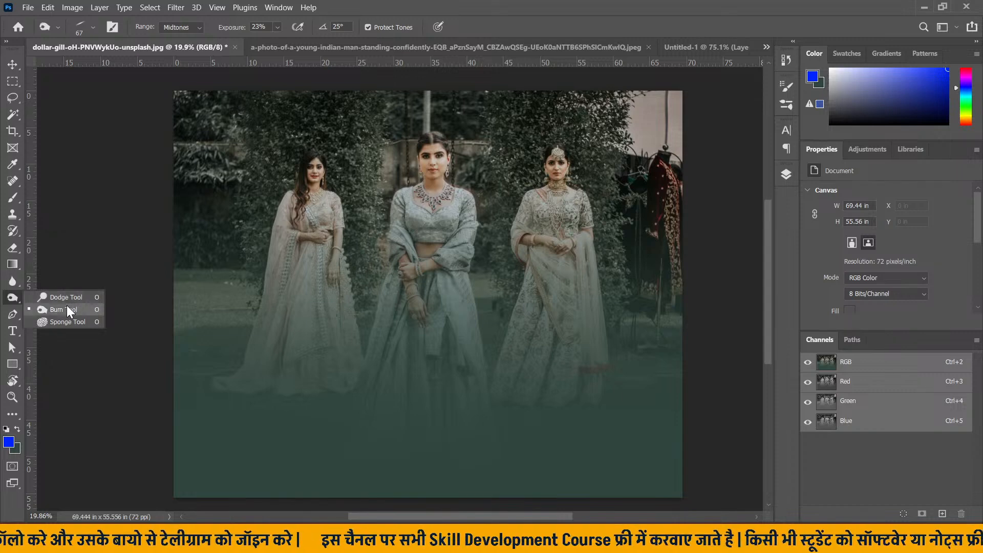
click(12, 282)
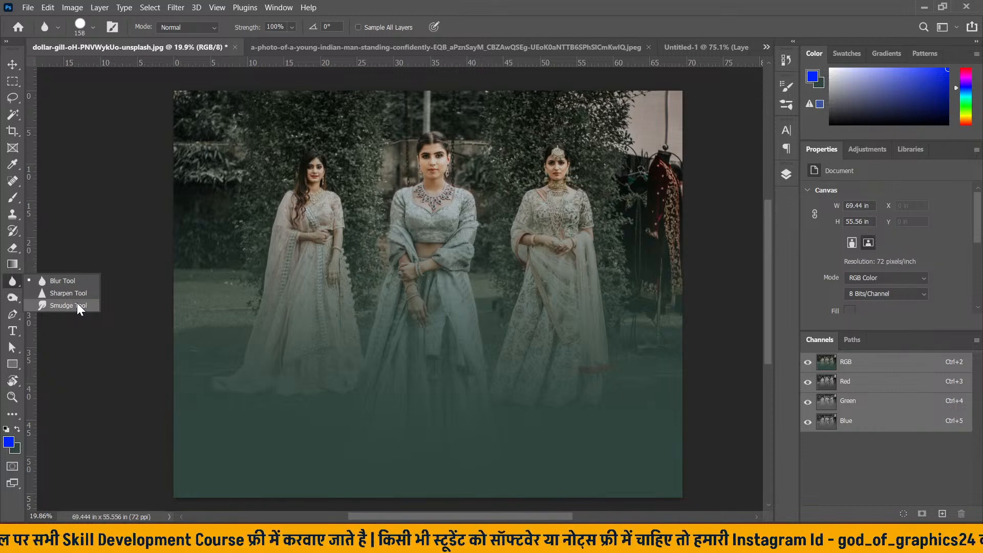
click(64, 293)
right_click(13, 281)
click(56, 306)
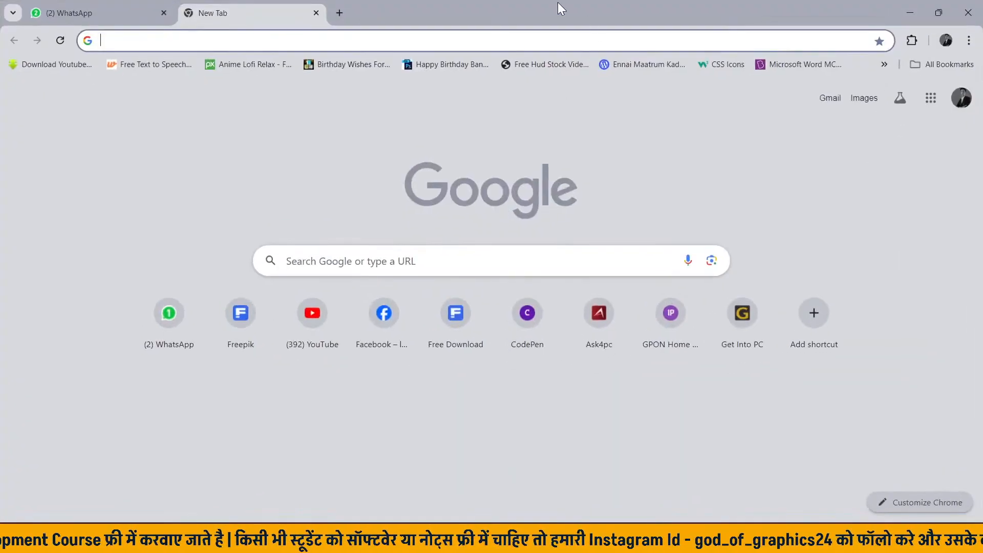
- Switch to Chrome and search the web for "oil painting with photoshop"
click(303, 42)
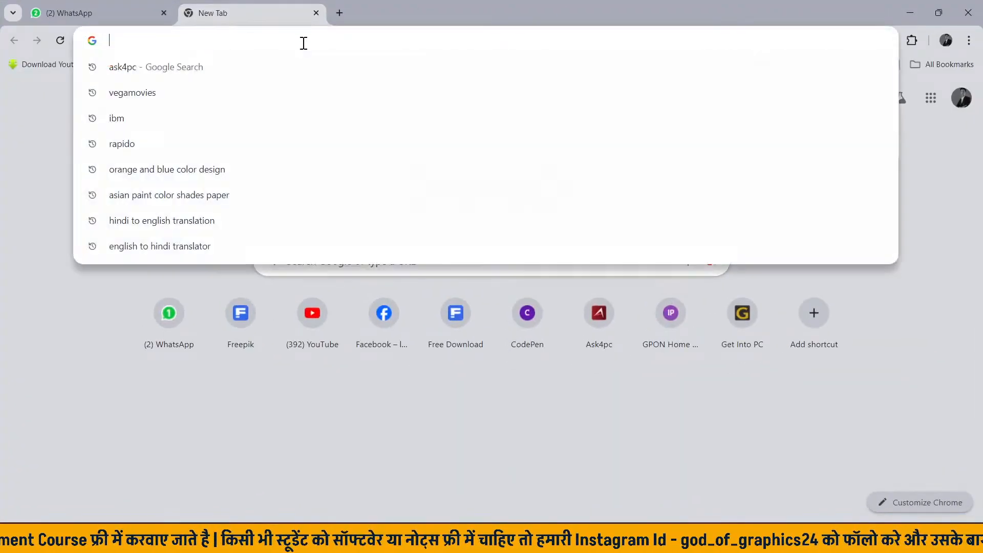
text(oil )
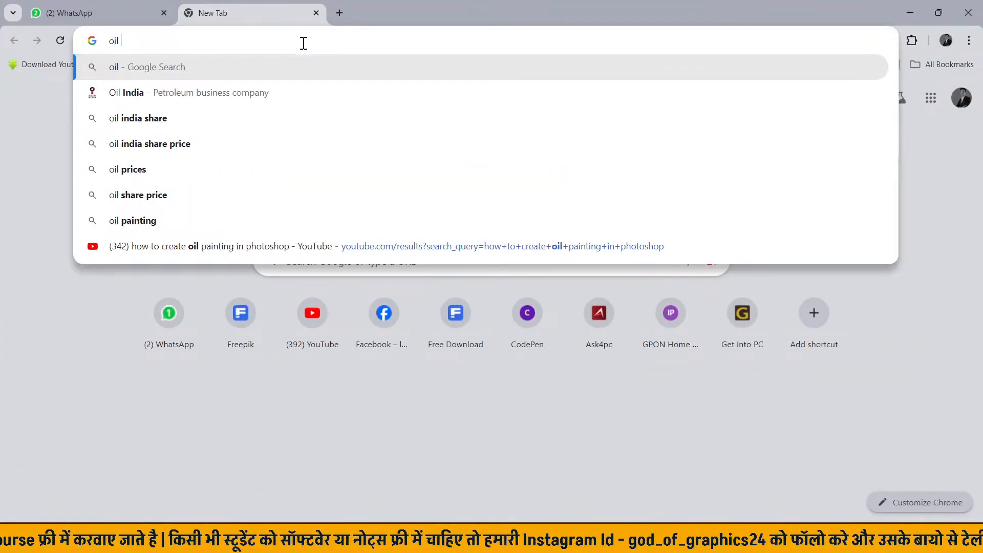
text(painting )
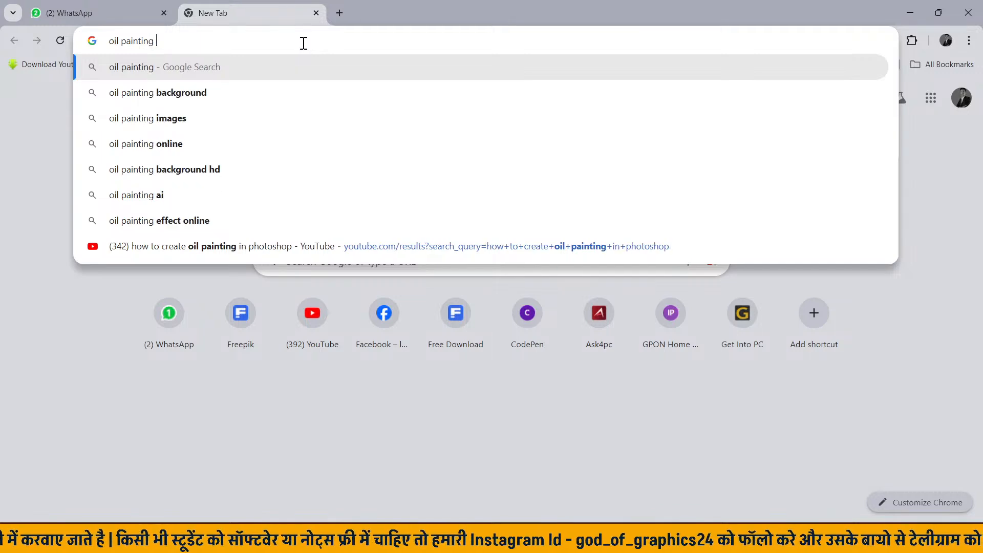
text(using photo)
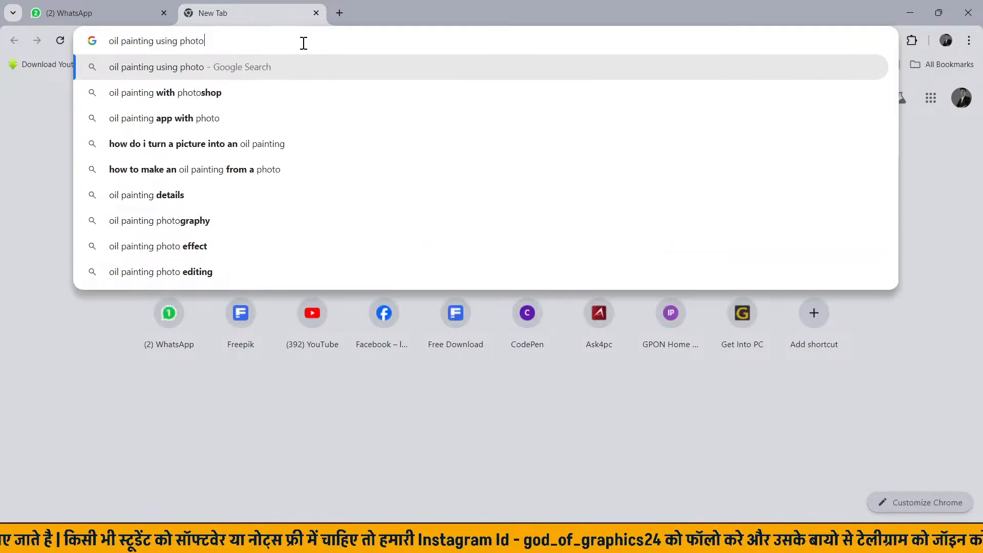
click(245, 96)
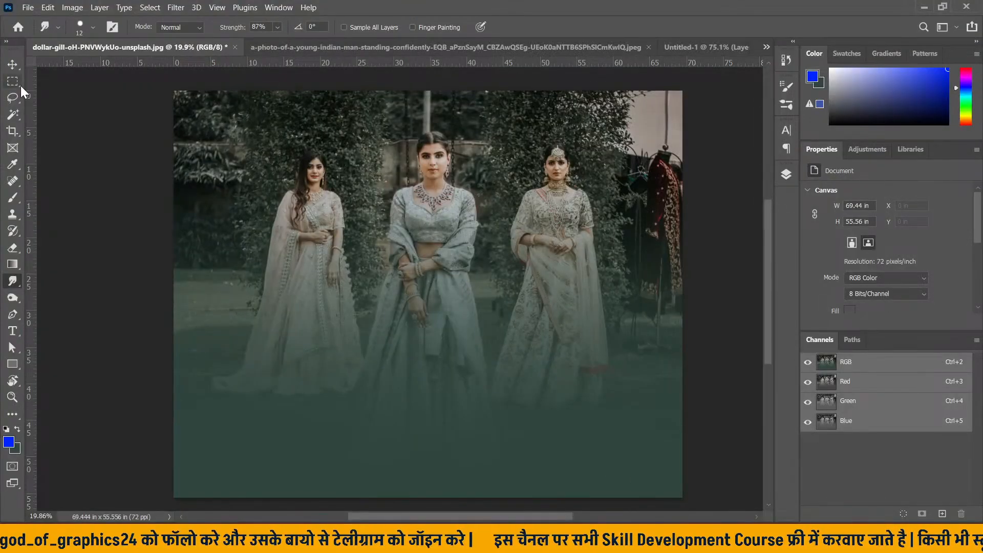
- Review the tools grouped with the Rectangular Marquee, Lasso and Magic Wand tools, and activate the Move Tool
right_click(12, 81)
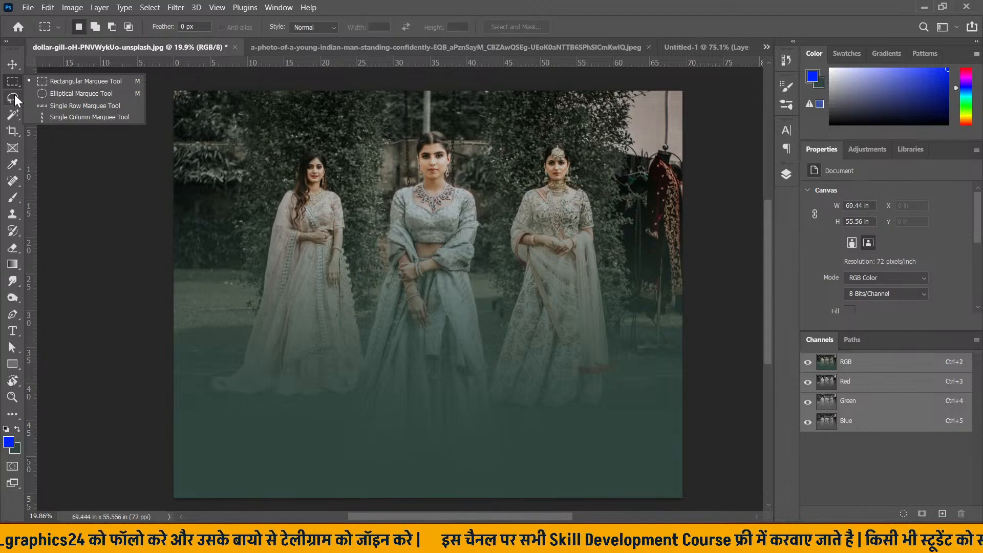
right_click(13, 98)
click(15, 117)
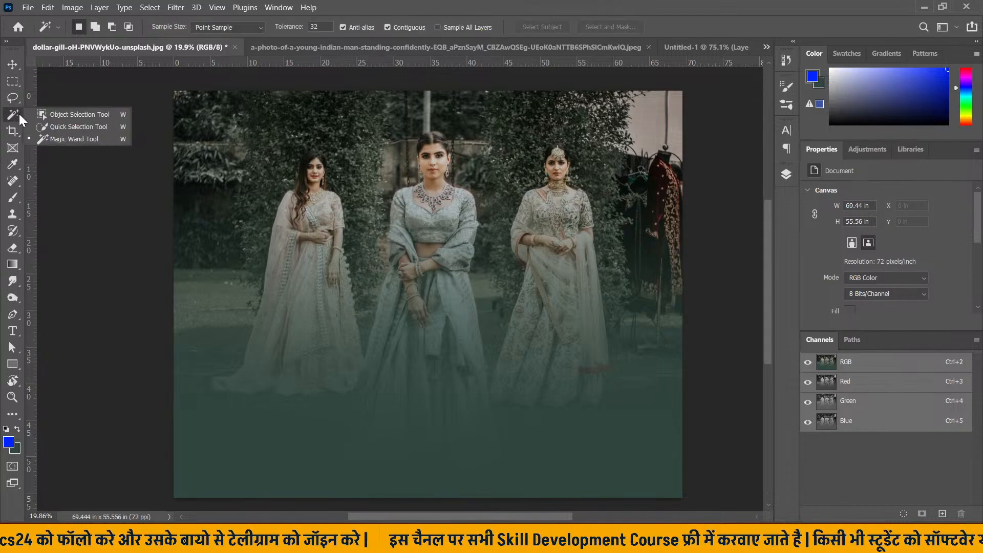
click(12, 97)
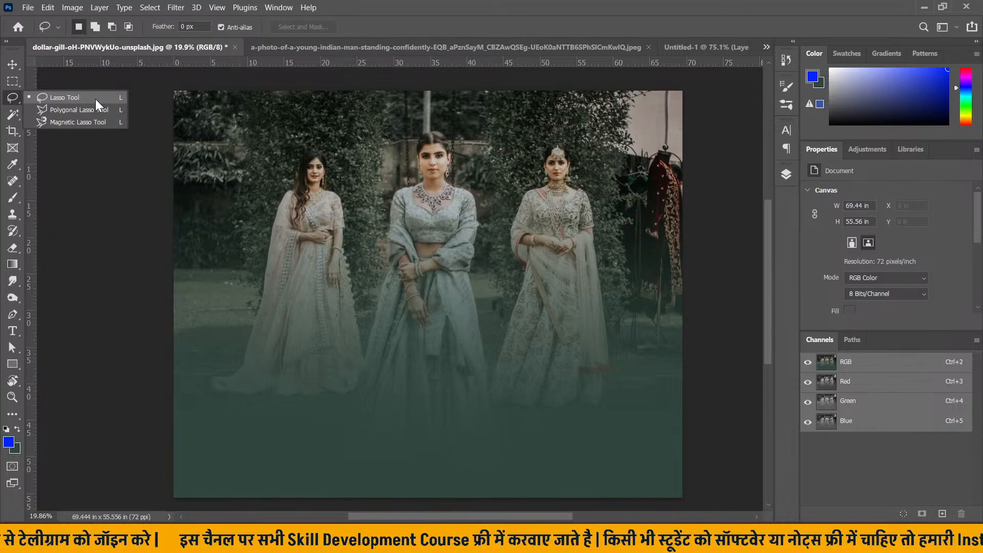
click(12, 68)
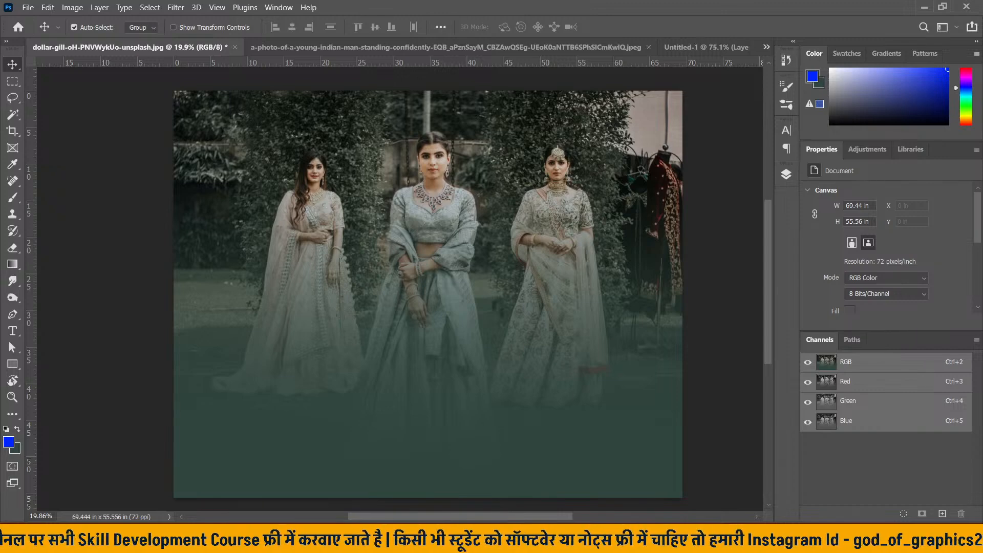
- Switch to Chrome, search YouTube for "god of graphics" in the new tab and open the GOD OF GRAPHICS channel
key(alt+Tab)
click(339, 13)
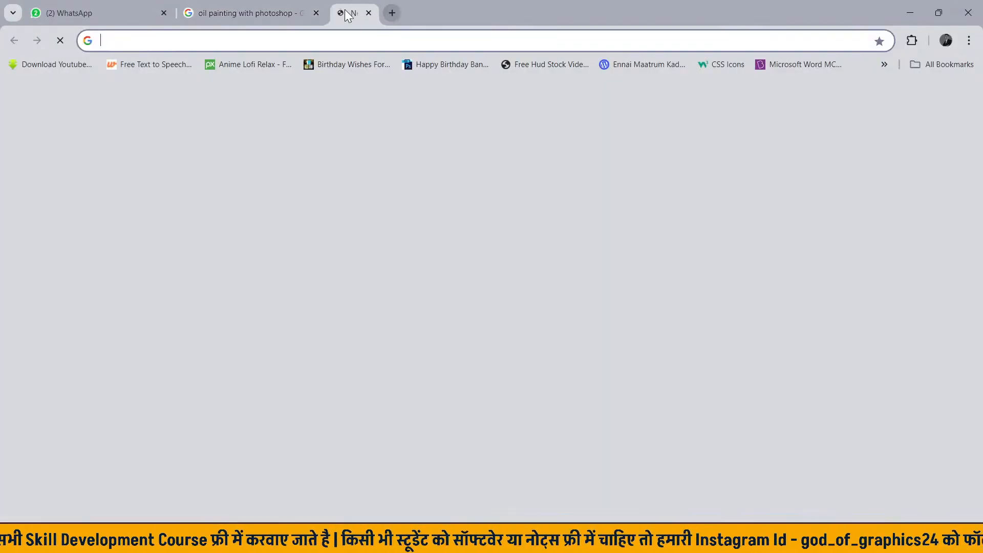
click(311, 328)
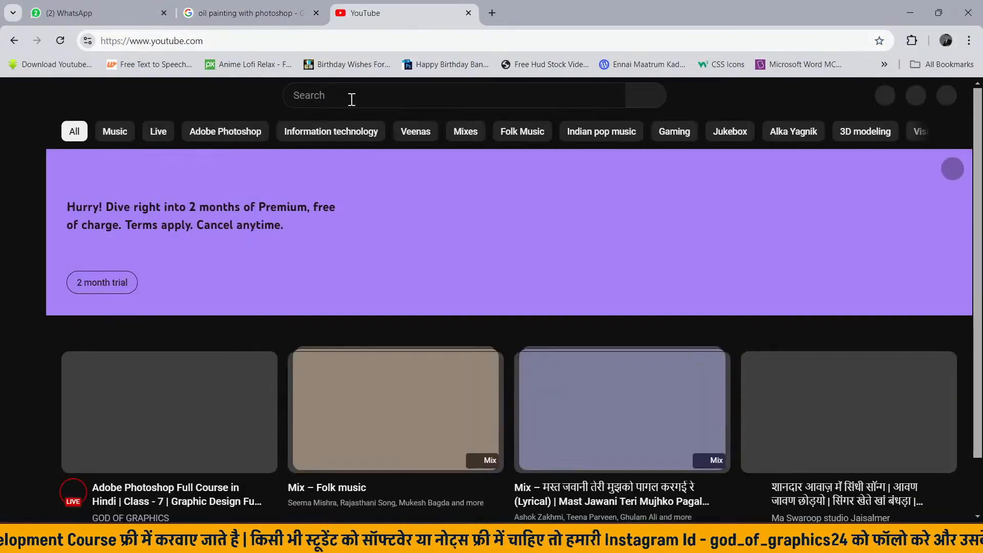
click(351, 99)
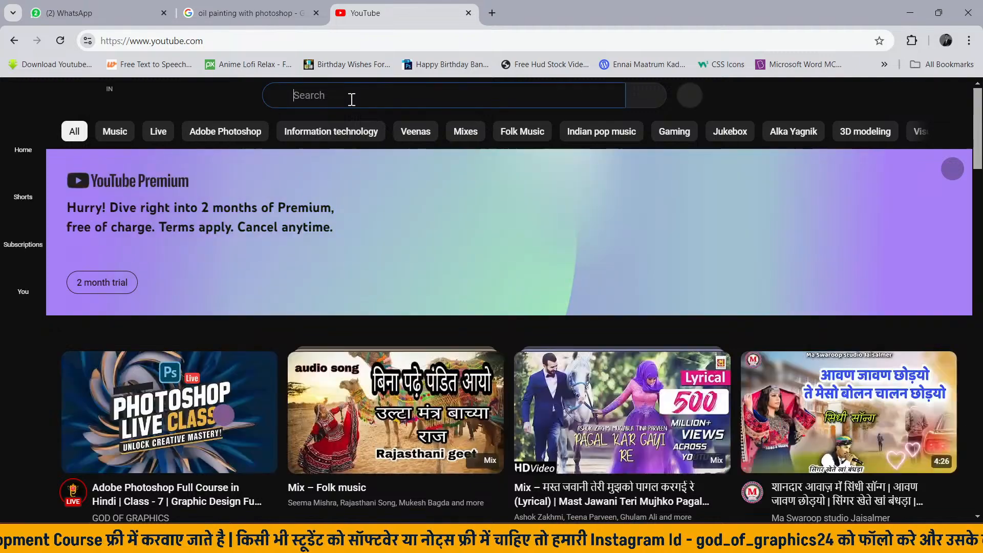
click(339, 129)
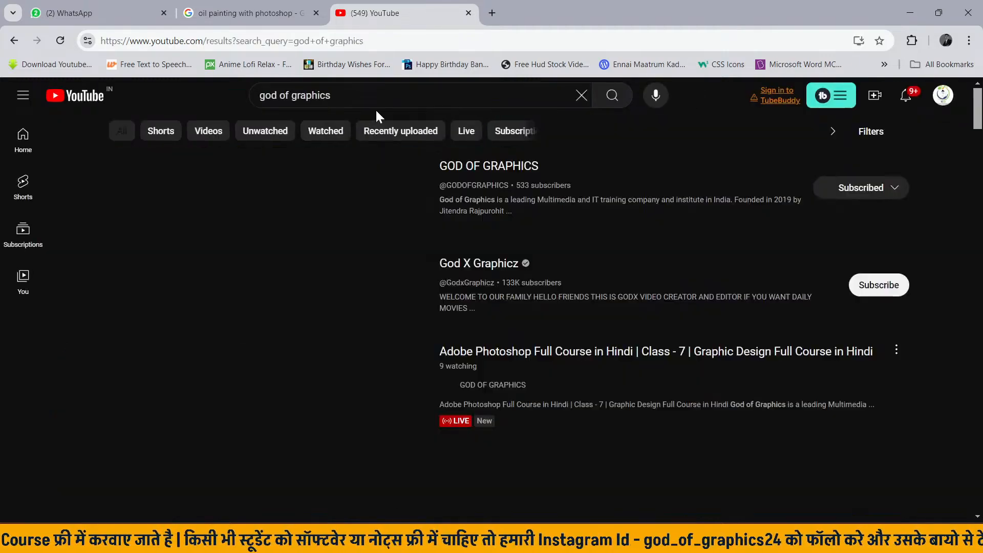
click(322, 195)
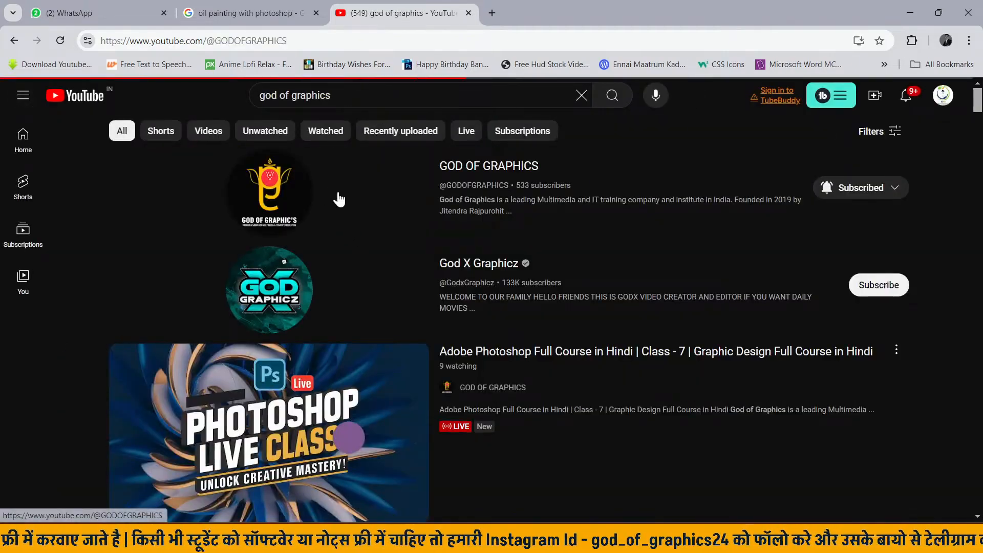
- Browse the channel's playlists and open the full "Photoshop Full Course in Hindi 2024" playlist
scroll(456, 210, down, 5)
scroll(358, 207, up, 2)
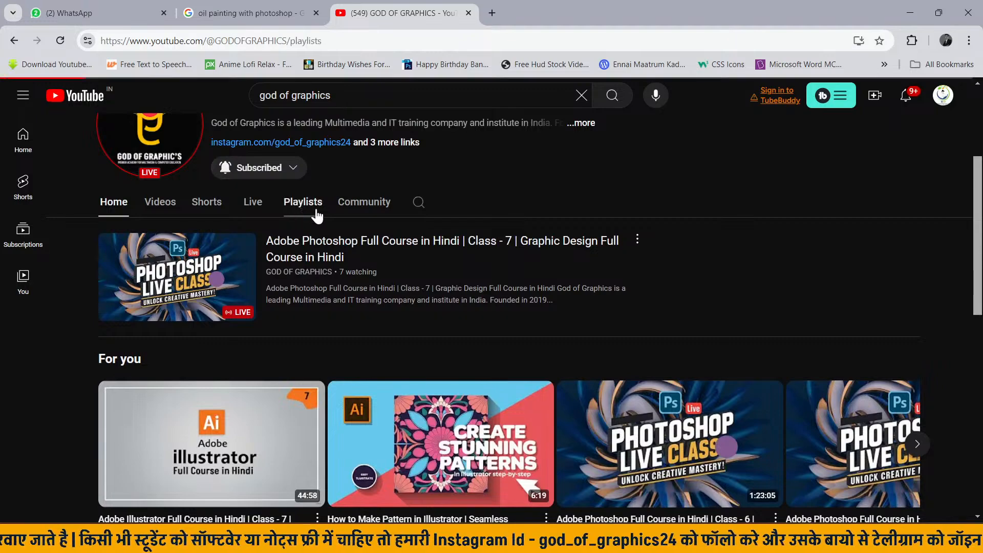
click(303, 204)
scroll(588, 241, down, 5)
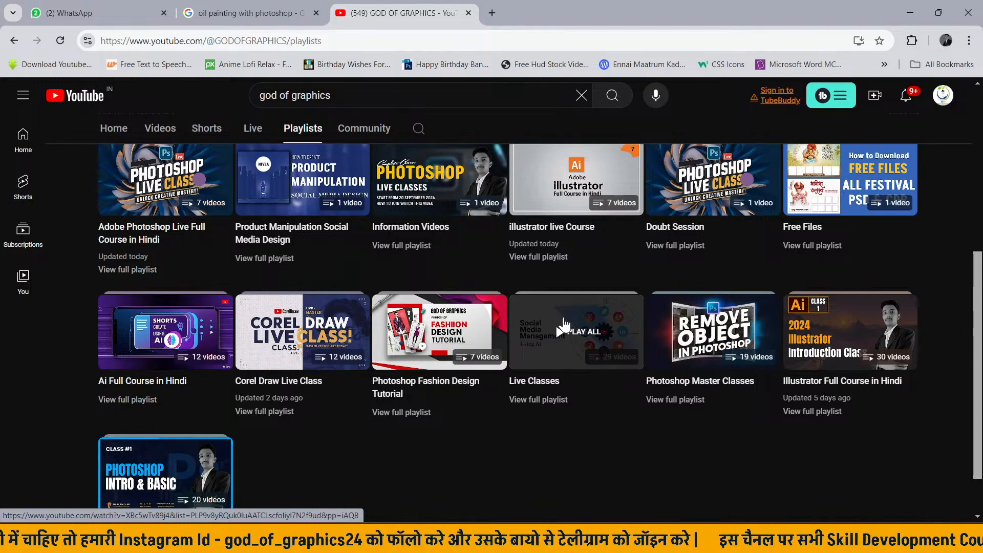
scroll(302, 417, down, 2)
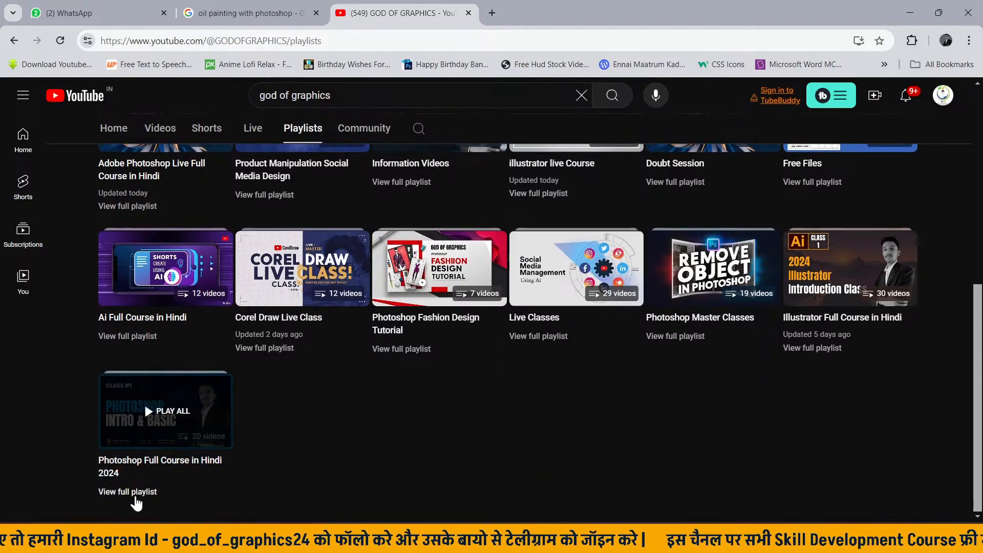
click(147, 494)
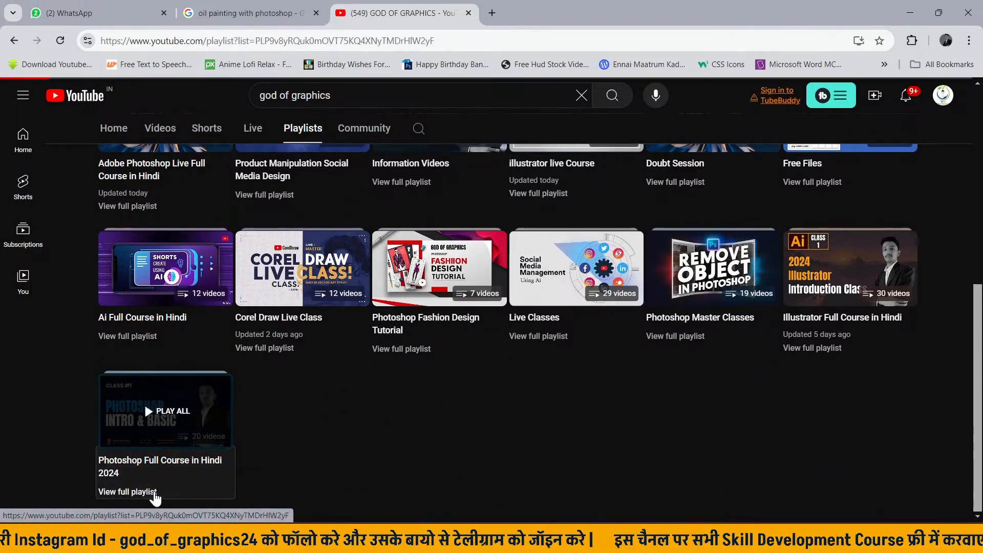
- Look through the playlist's videos for the lessons on the individual Photoshop tools and oil painting
scroll(560, 260, down, 15)
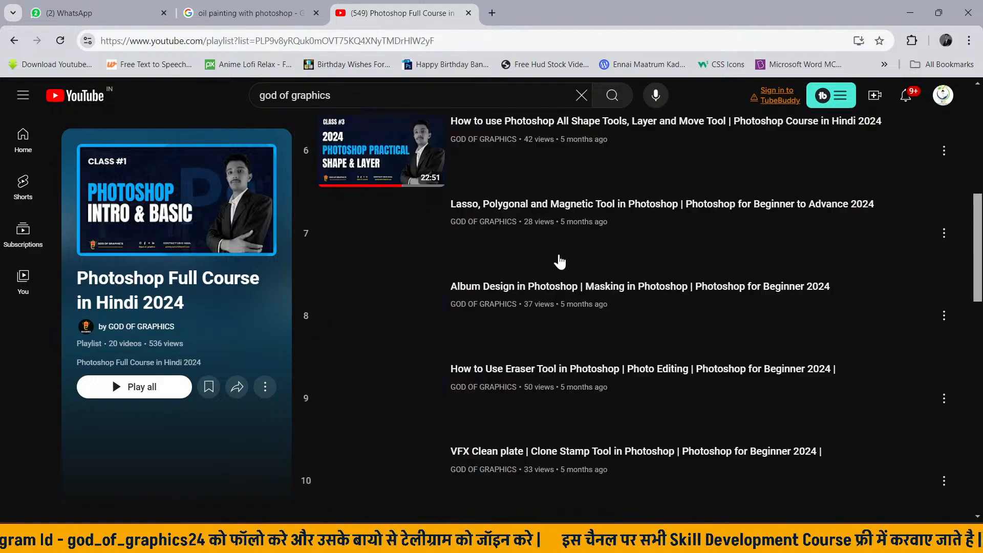
scroll(632, 291, down, 5)
scroll(586, 170, up, 9)
scroll(591, 208, down, 11)
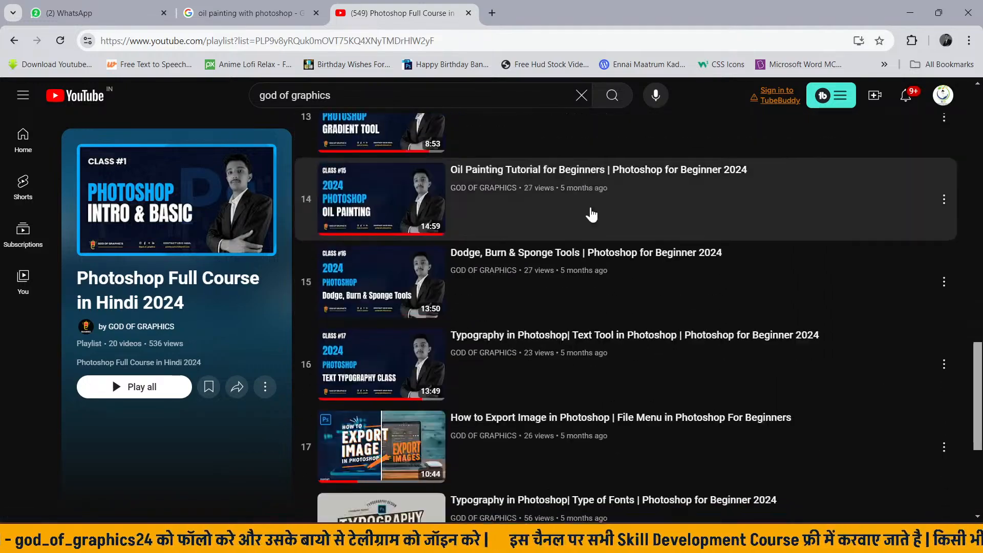
scroll(591, 214, up, 18)
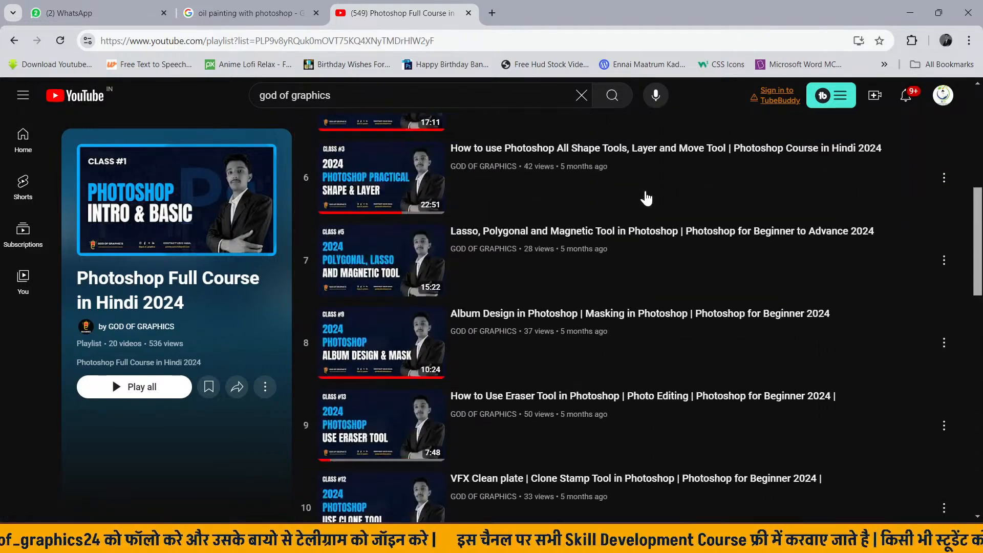
scroll(644, 195, up, 3)
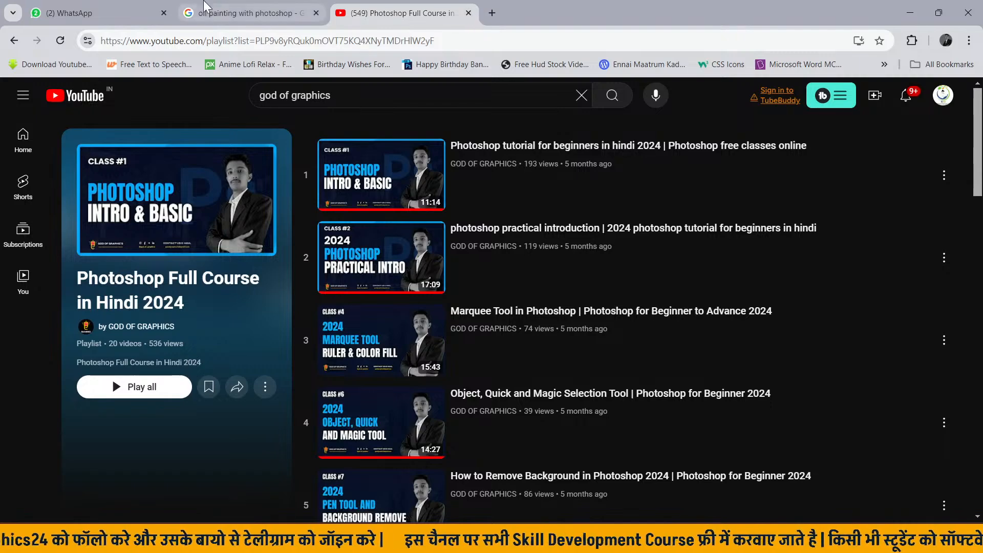
- Show the image results for the "oil painting with photoshop" search and preview the sustainiaworld.com portrait painting
click(243, 10)
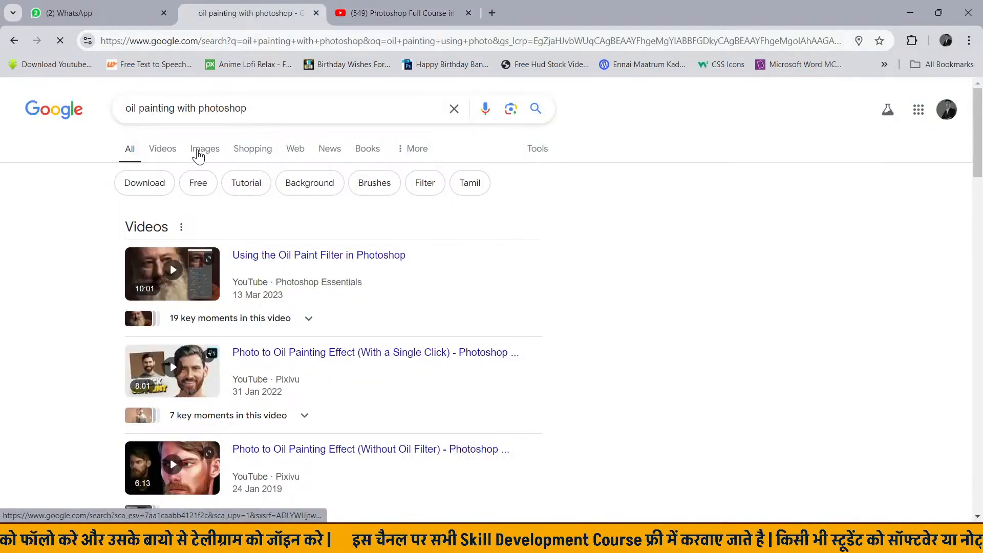
click(204, 149)
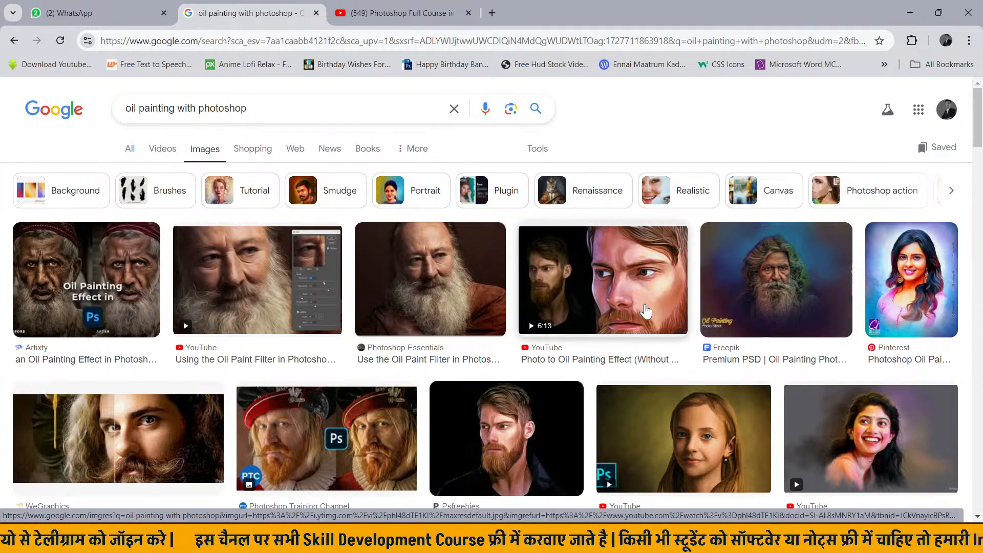
click(893, 290)
scroll(864, 376, down, 3)
click(657, 333)
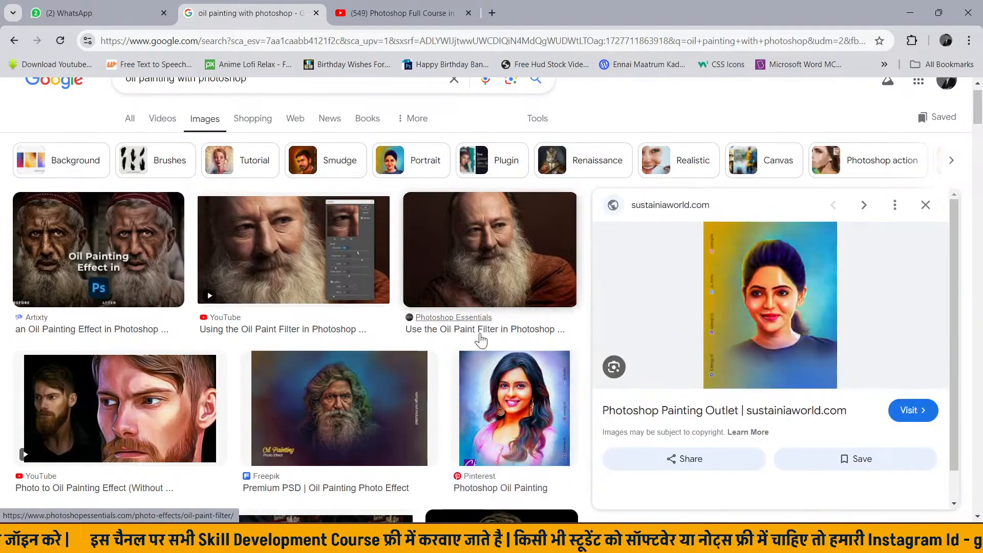
scroll(481, 339, down, 6)
scroll(481, 340, down, 2)
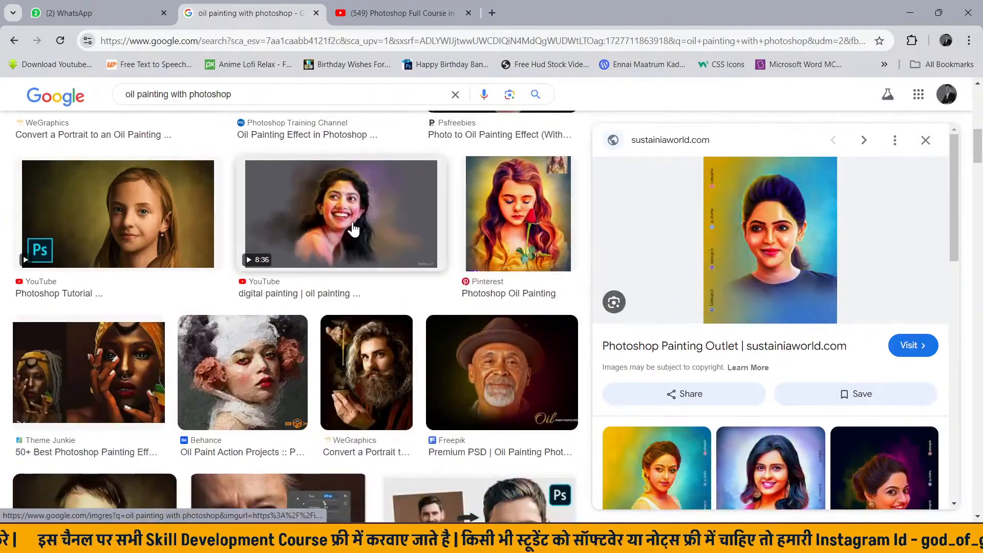
- Open the previewed portrait painting as a full-size image in its own tab and view it
right_click(786, 219)
click(848, 385)
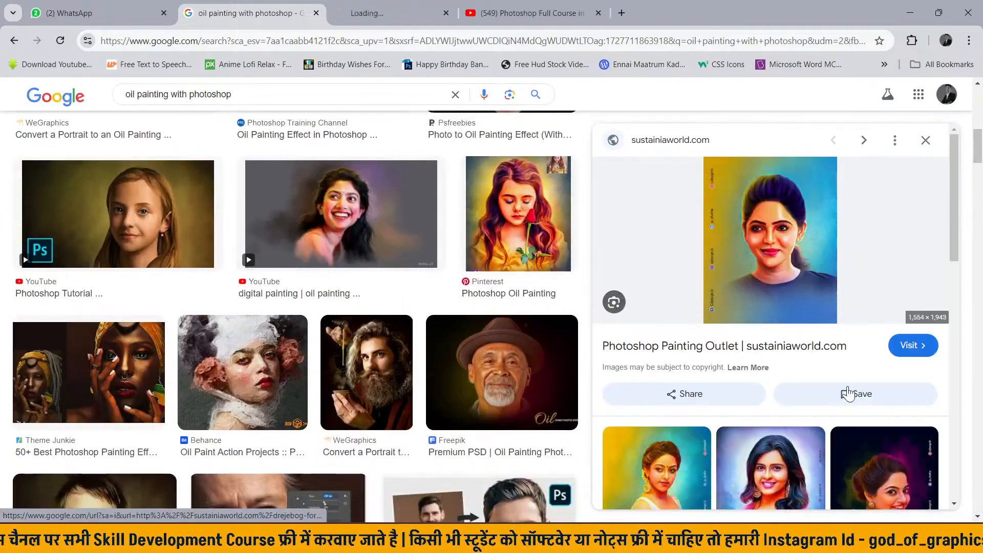
click(405, 12)
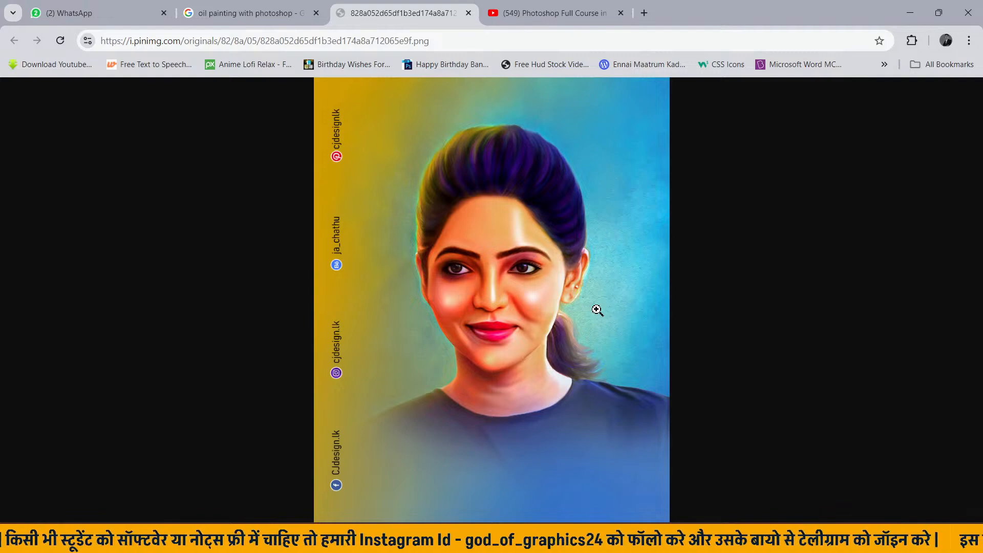
- Switch to Photoshop, review the Eraser, Gradient, Smudge and Burn tool groups, and reactivate the Move Tool
click(615, 538)
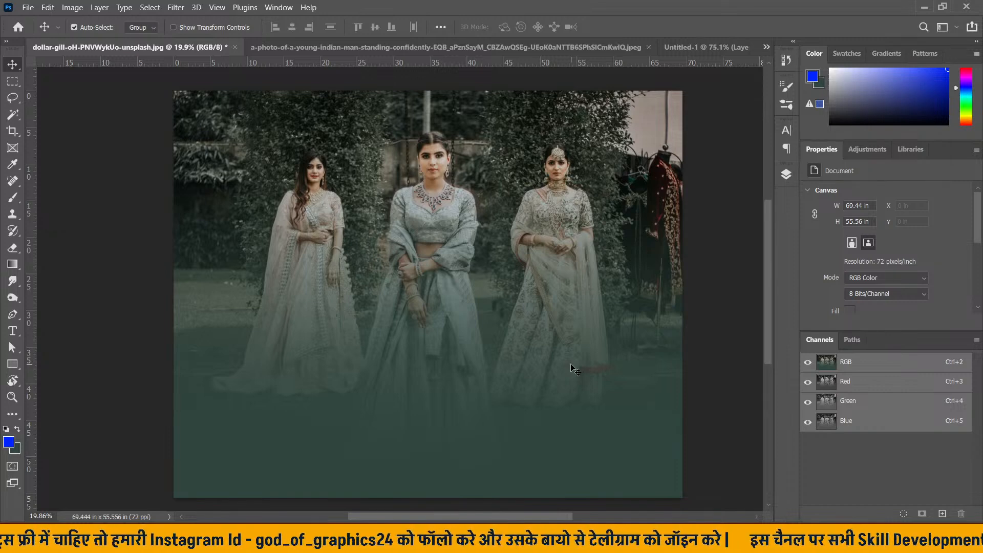
click(12, 248)
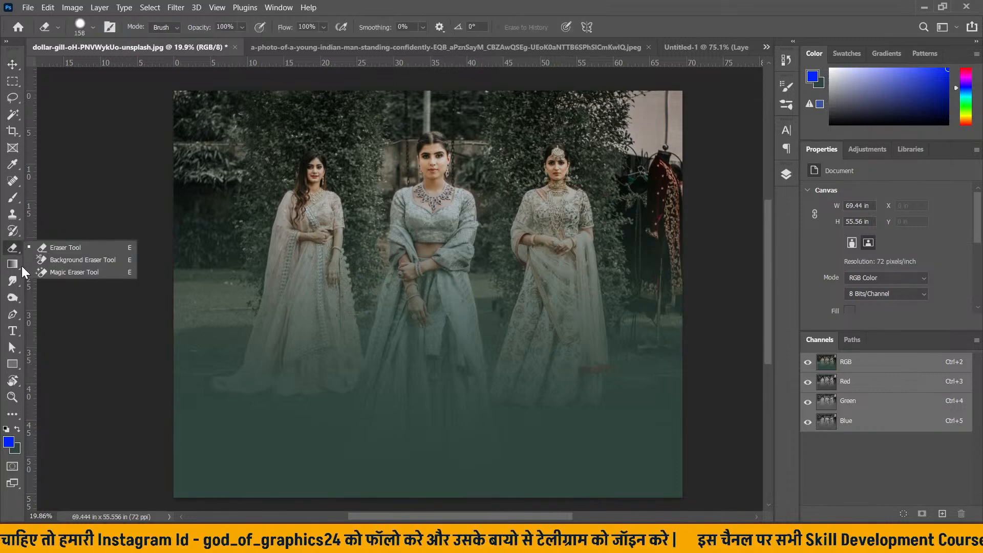
click(21, 265)
click(21, 281)
click(21, 298)
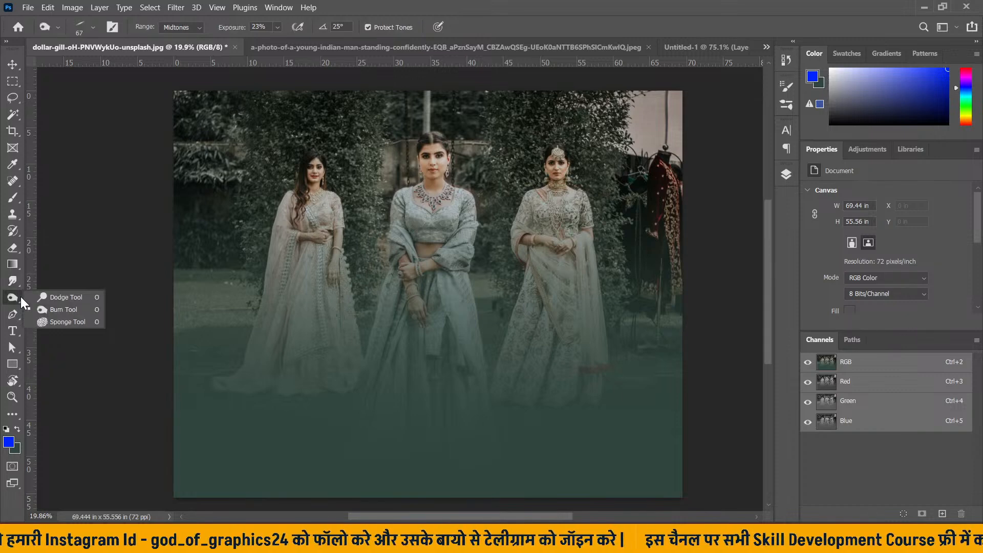
click(20, 283)
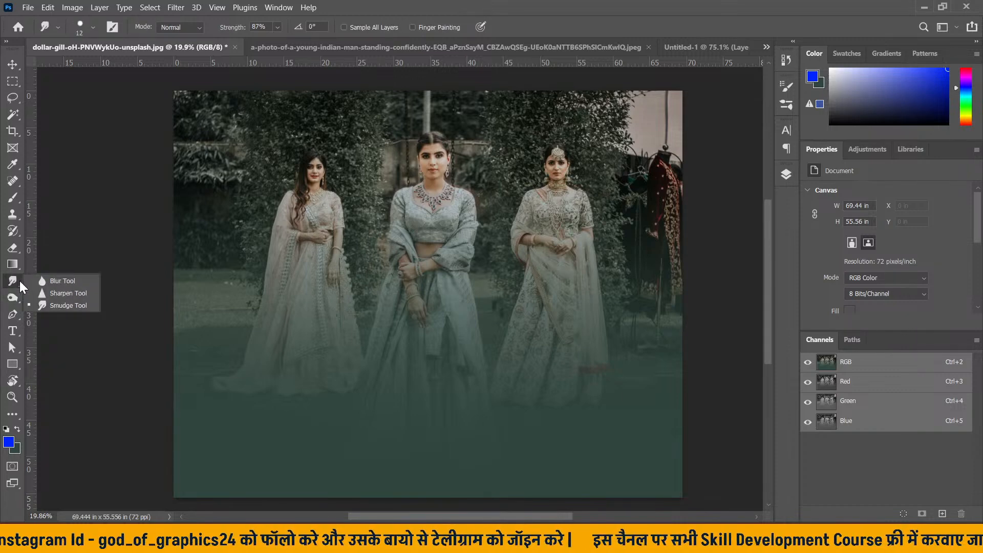
click(21, 265)
click(22, 251)
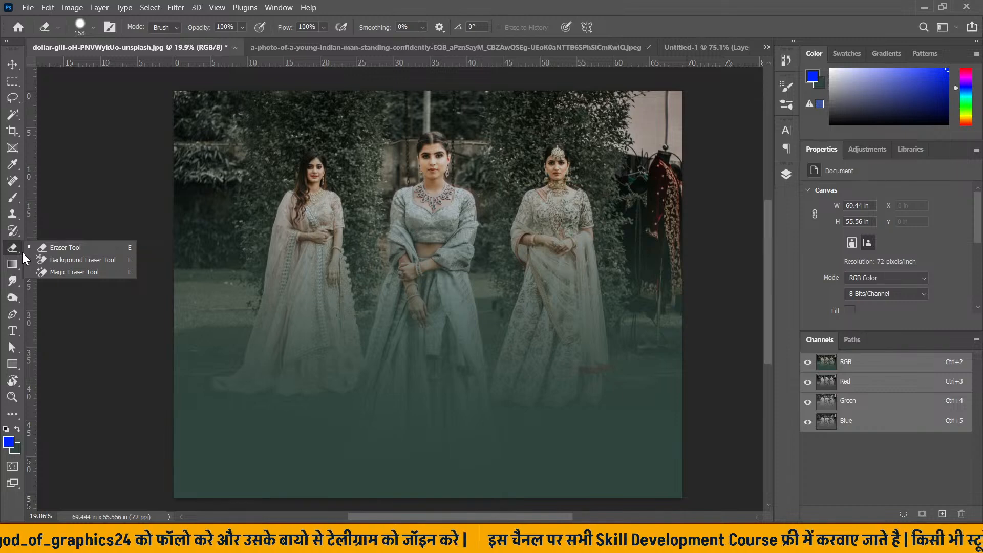
click(21, 267)
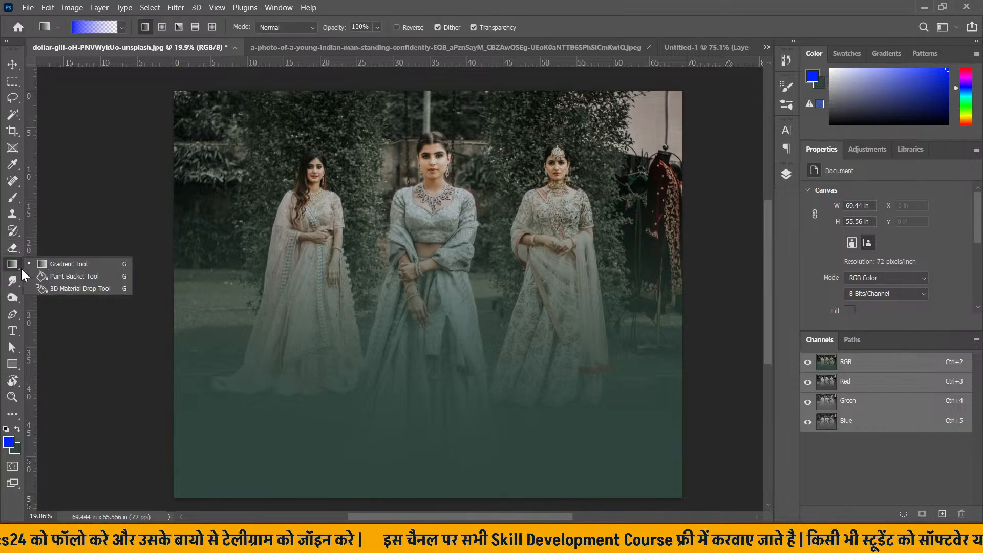
click(21, 282)
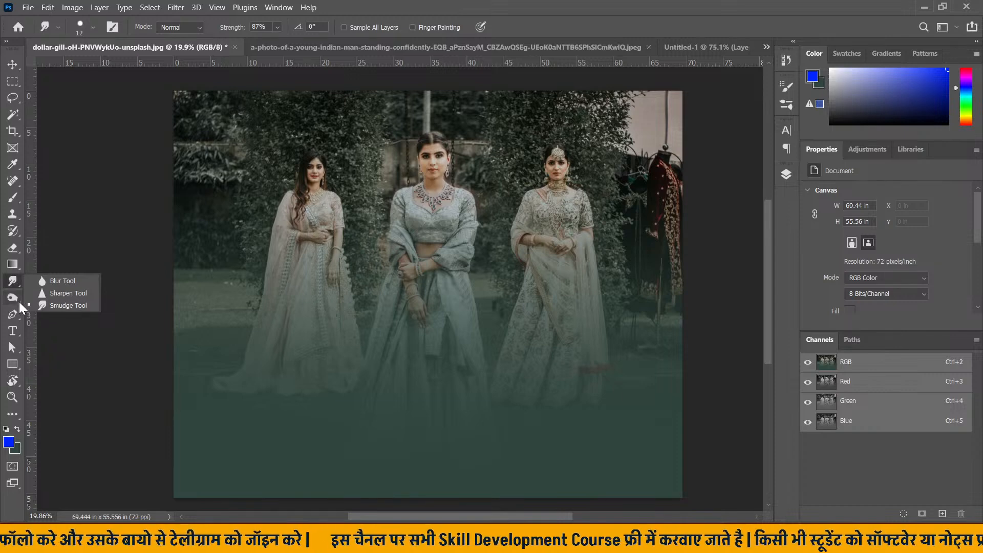
click(20, 305)
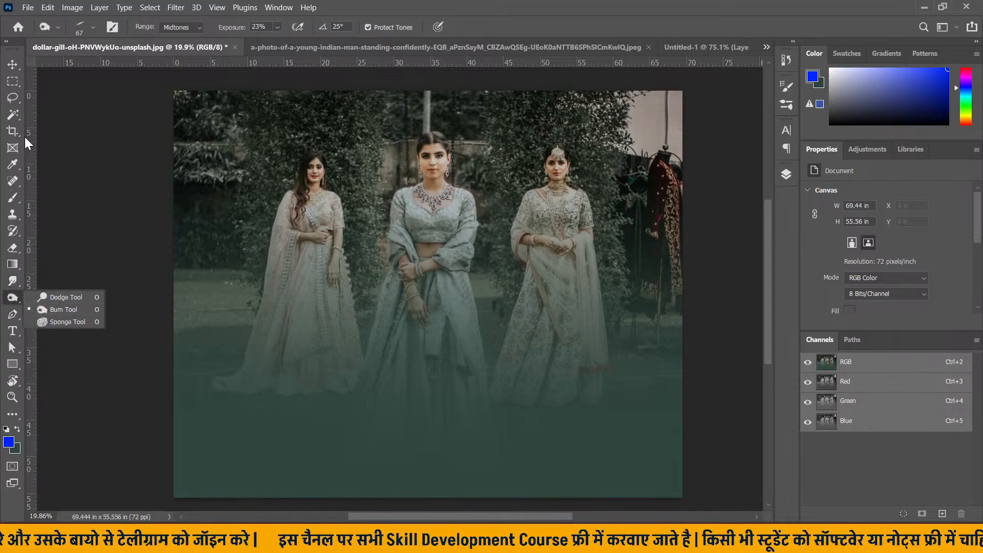
click(13, 66)
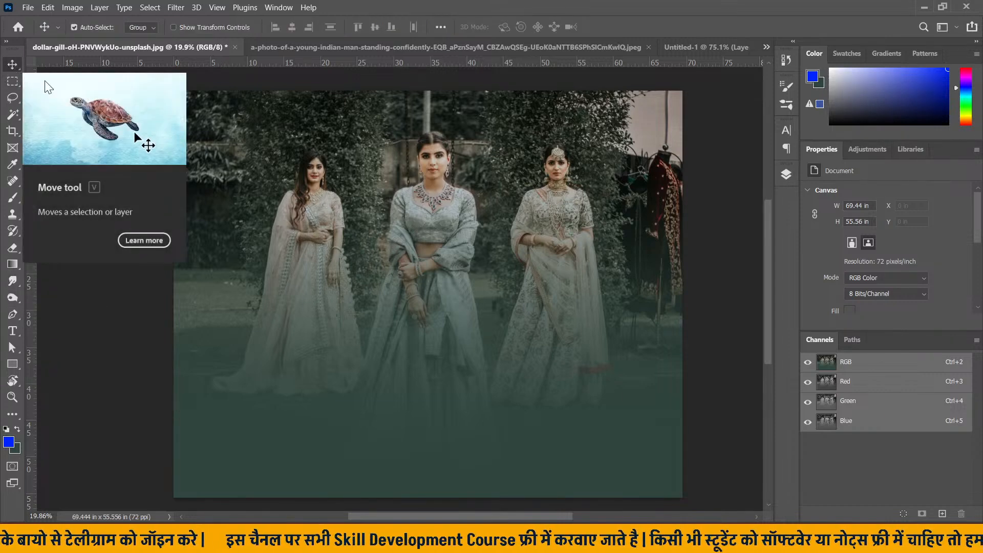
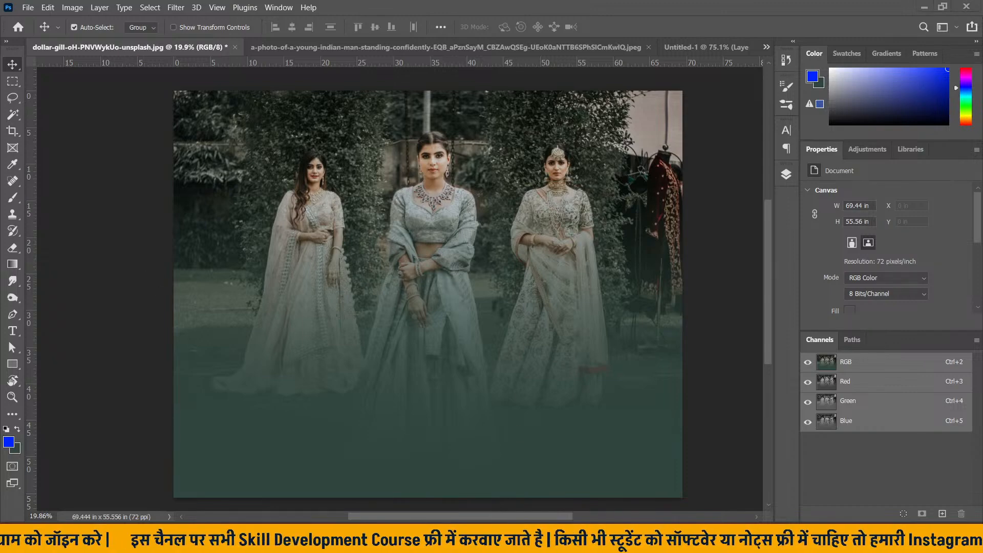
key(alt+Tab)
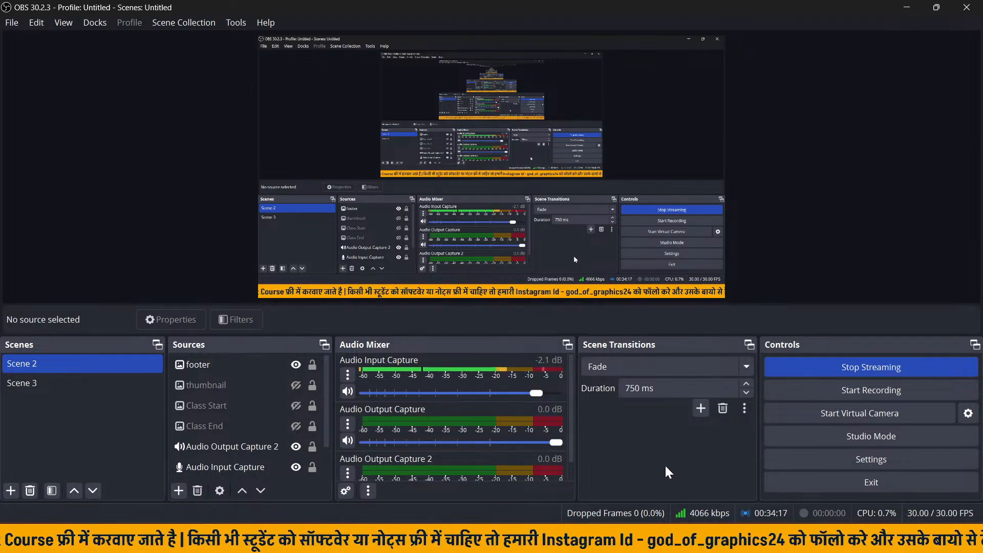
key(alt+Tab)
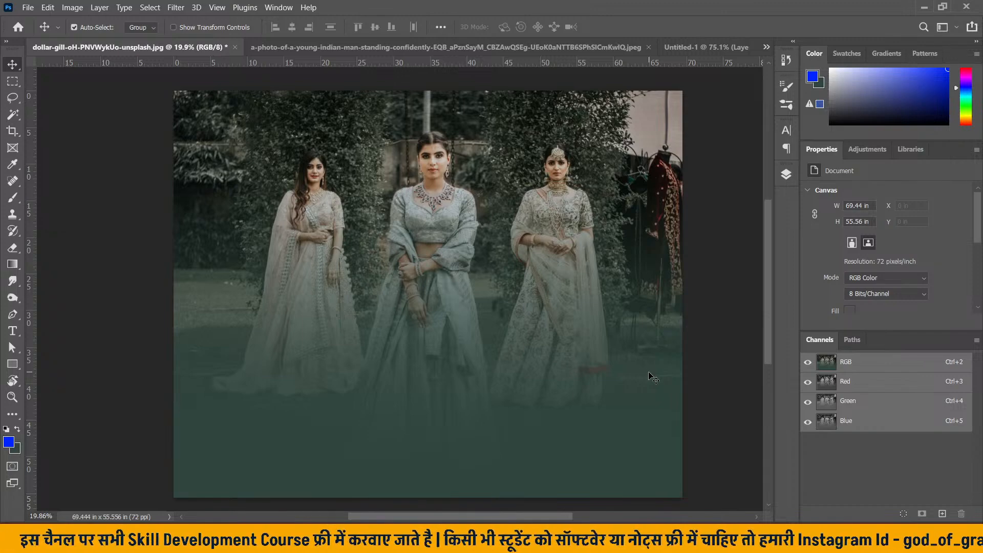
- Bring up the Untitled-1 document and hide Layer 3 and Layer 1, leaving only the white Background visible
click(425, 47)
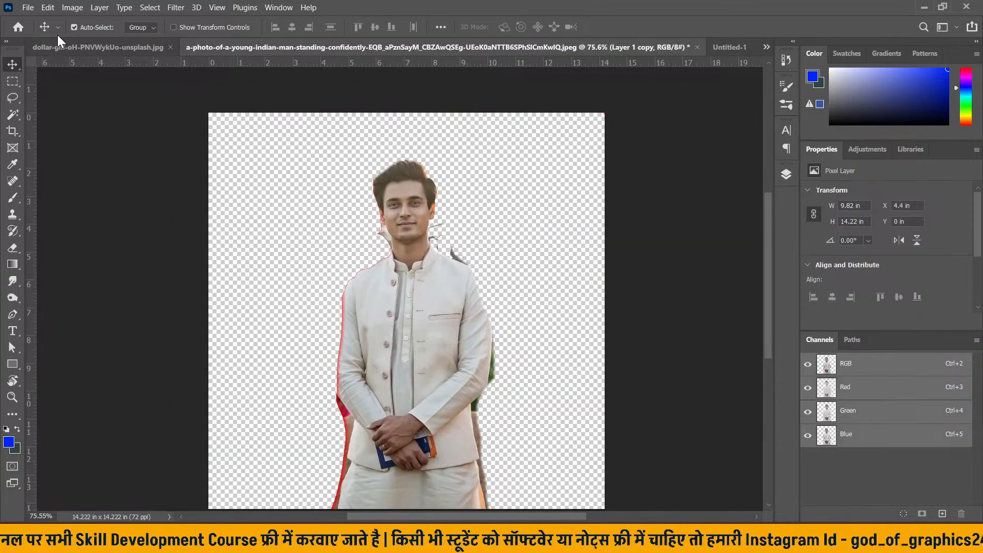
click(28, 7)
click(723, 48)
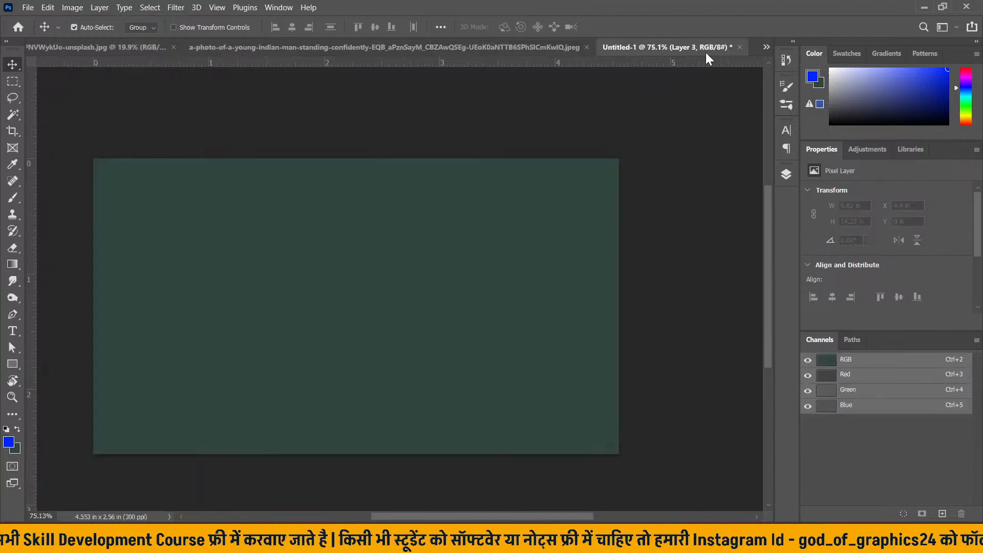
click(786, 174)
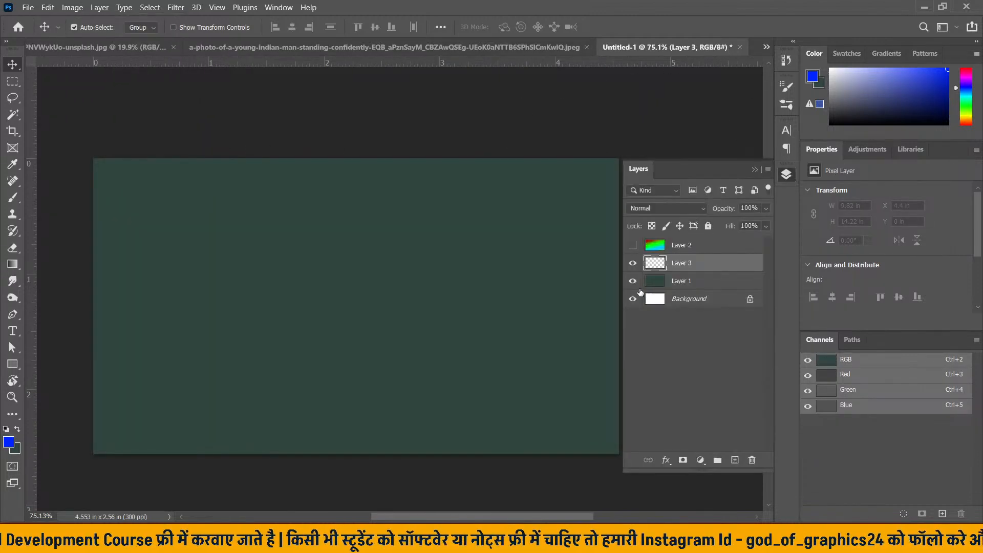
click(633, 280)
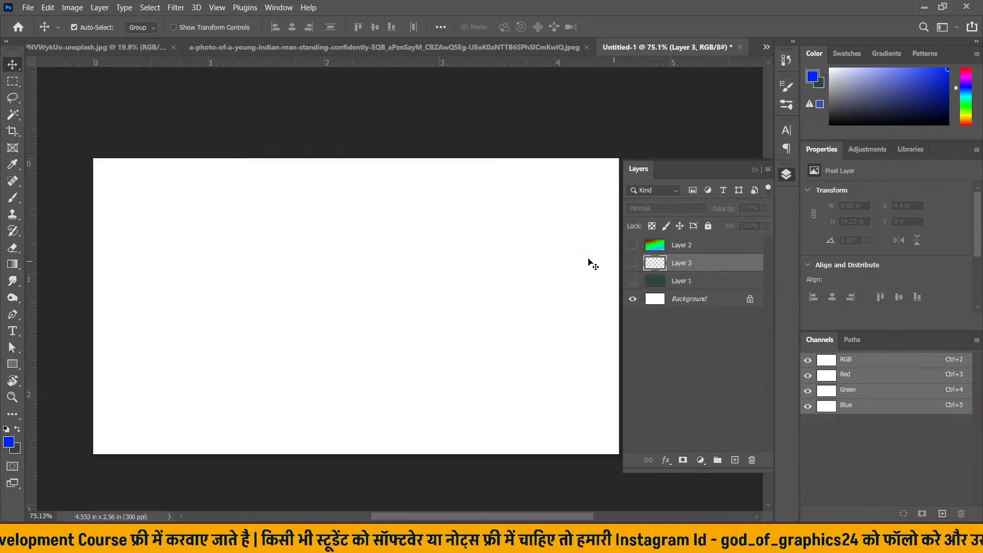
click(754, 169)
scroll(92, 160, down, 1)
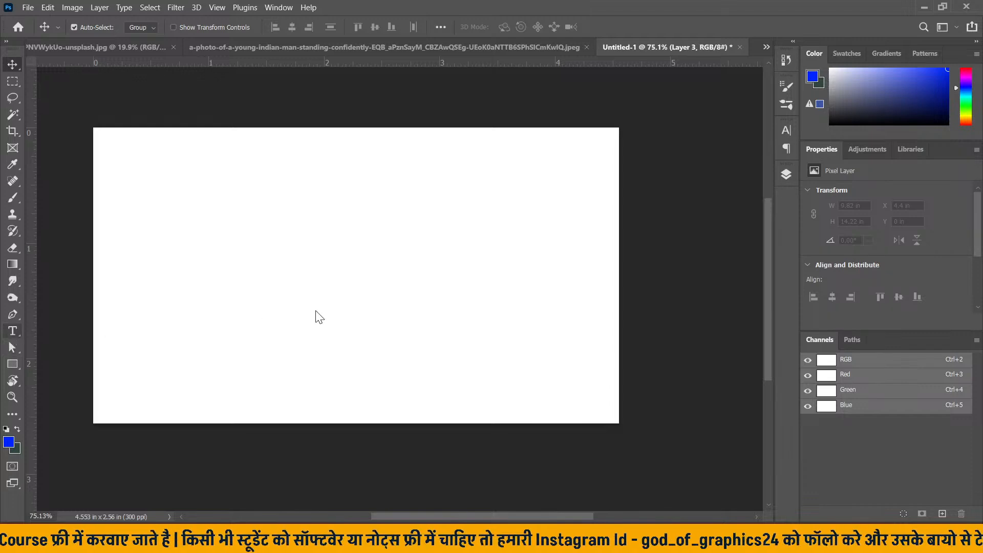
- Add a horizontal text line reading "social media managment" on the canvas with the Horizontal Type Tool
right_click(13, 330)
click(92, 329)
click(324, 246)
key(BackSpace)
text(social)
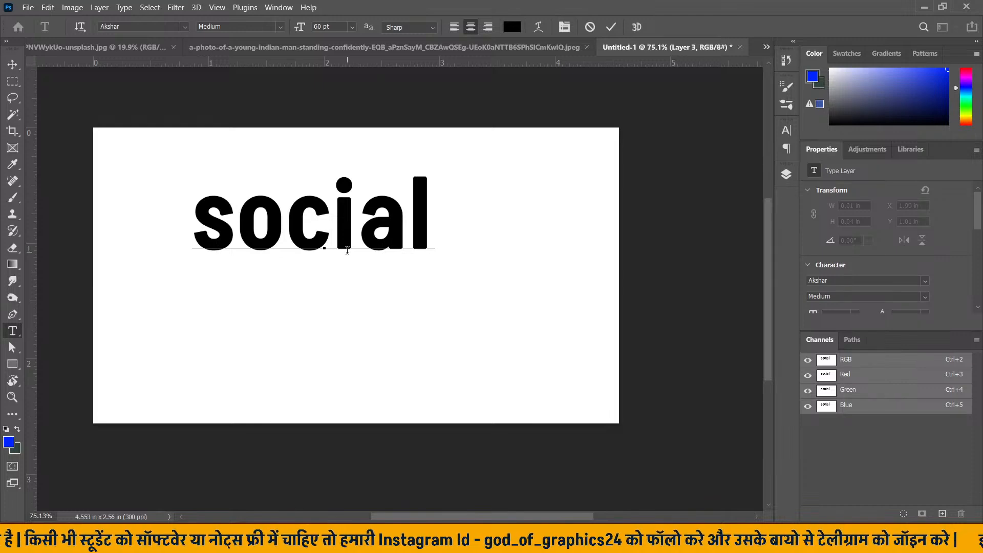
text( media)
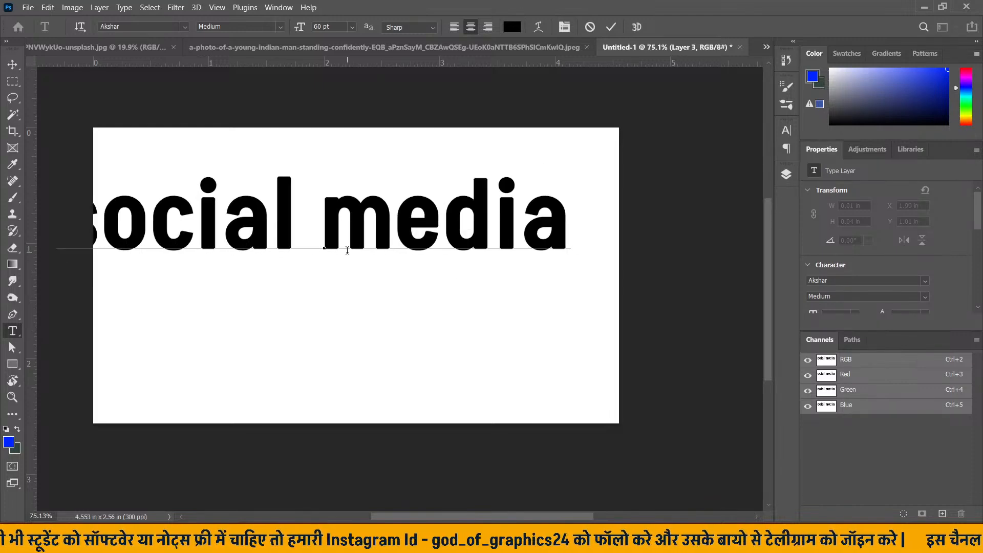
text( manag)
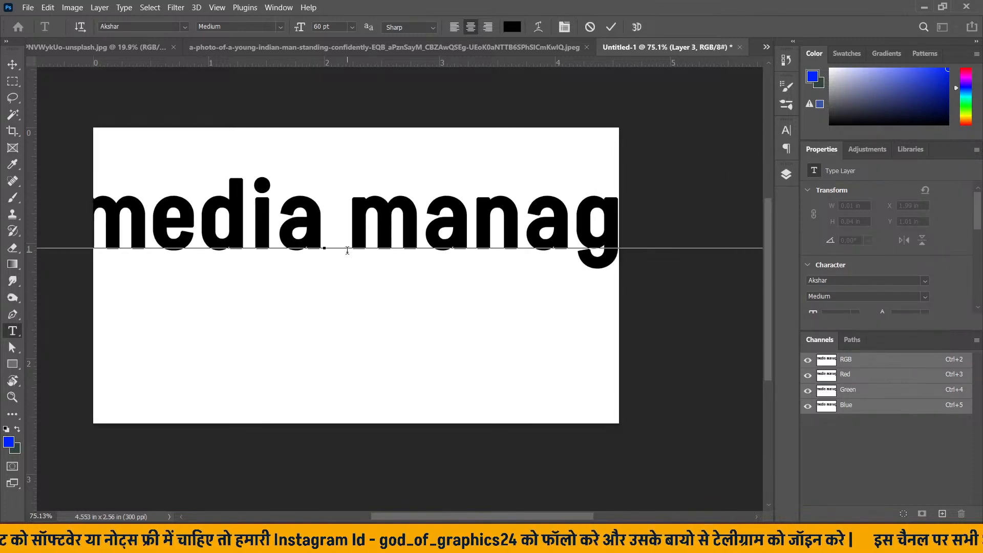
key(ctrl+Return)
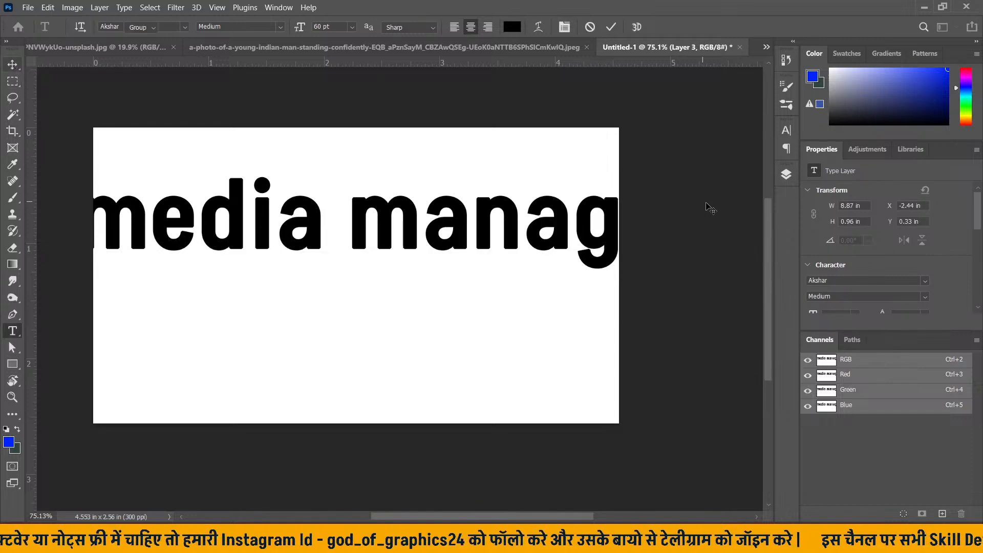
key(v)
- Try font sizes of 50, 40 and 14 pt on the "social media managment" text
click(786, 130)
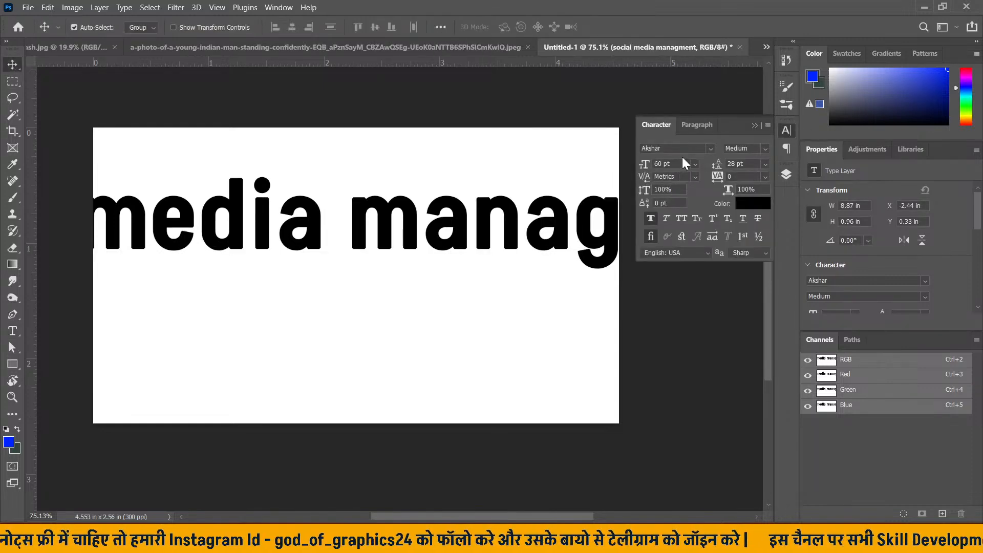
drag(644, 164, 615, 165)
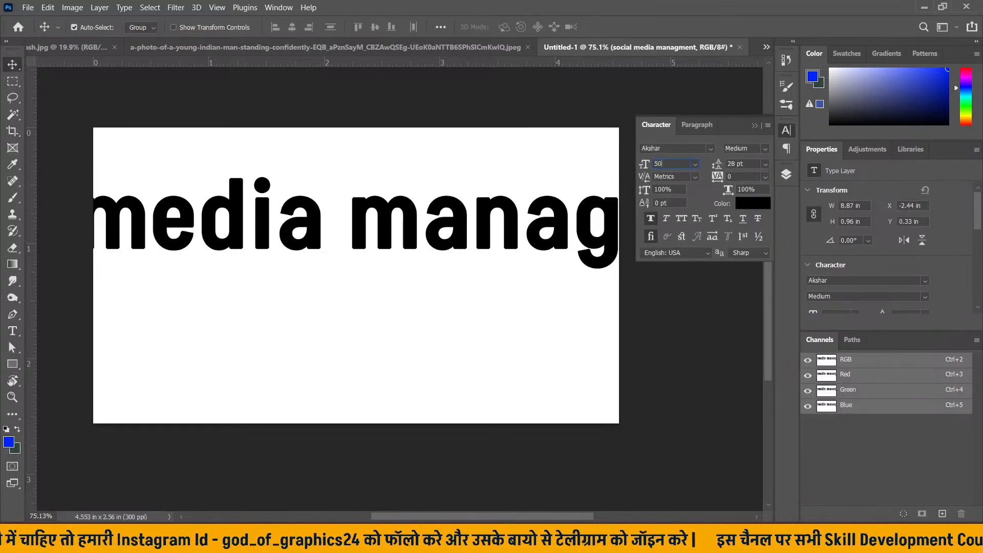
drag(680, 164, 597, 163)
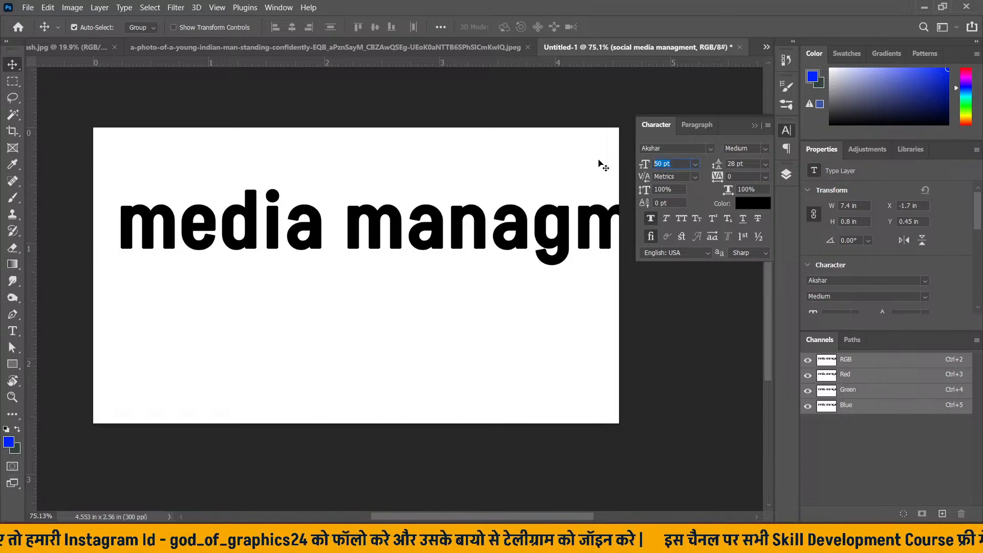
text(40)
key(Return)
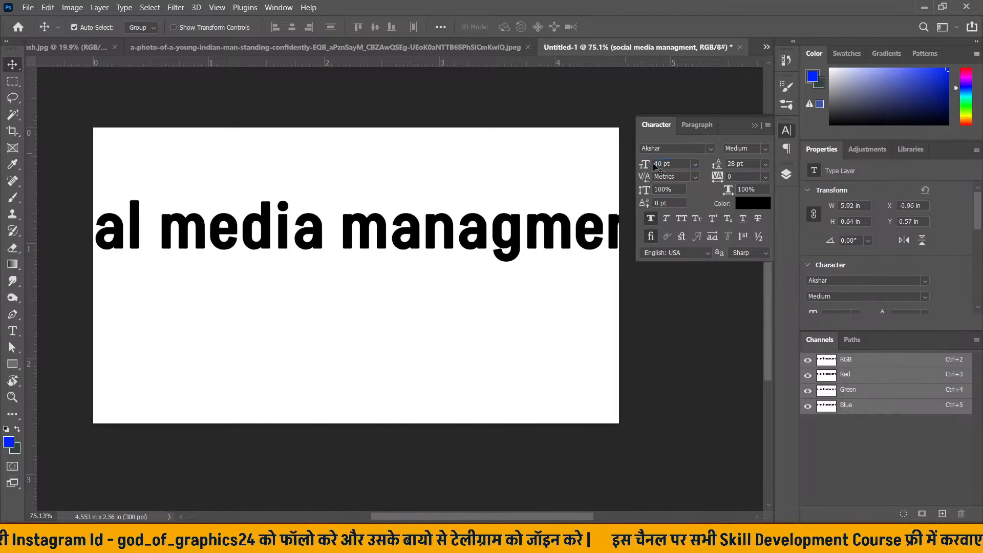
click(695, 165)
click(675, 251)
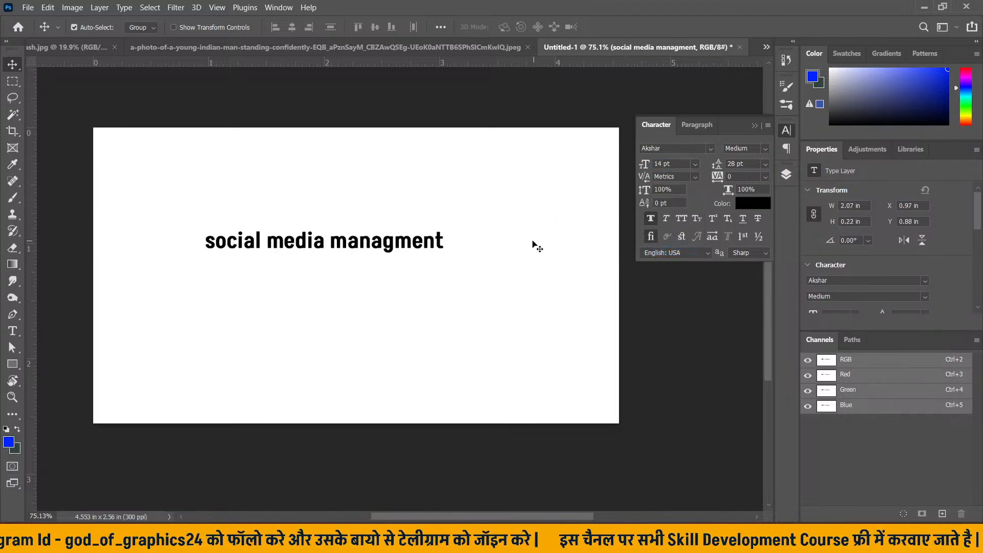
- Set the text's font size to 18 pt, move it higher on the canvas, and enlarge it to 24 pt
click(695, 164)
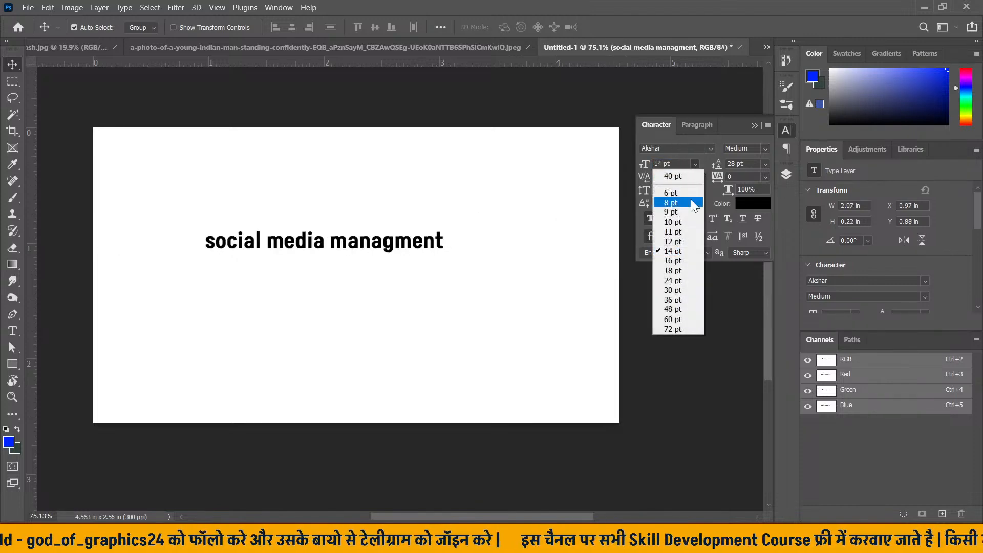
click(683, 267)
drag(406, 250, 438, 202)
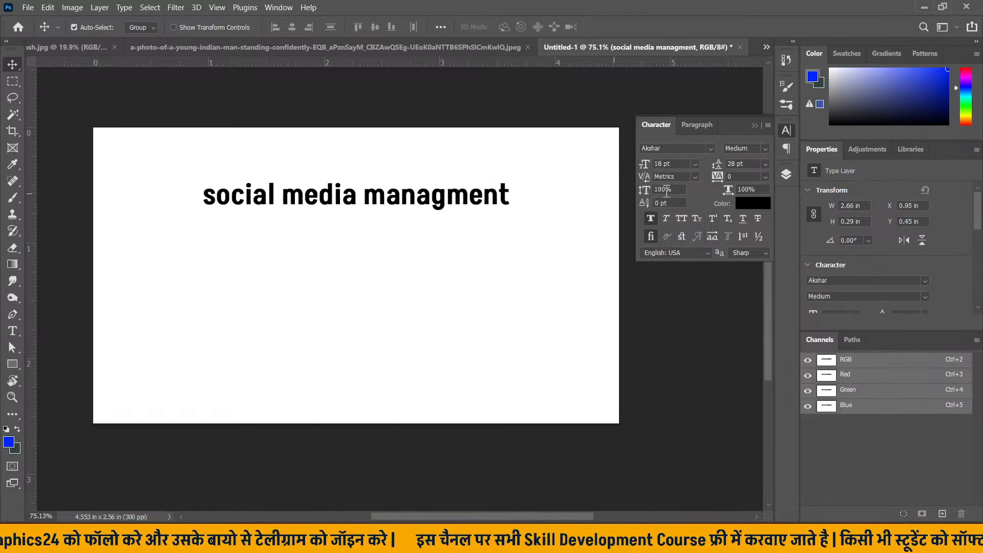
click(696, 163)
click(673, 280)
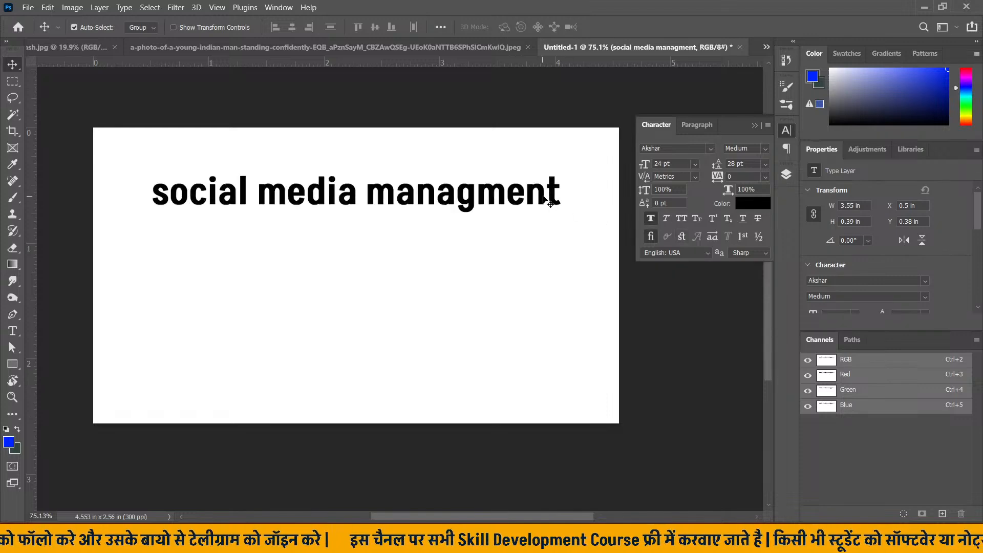
click(755, 124)
- Duplicate the "social media managment" text directly below the original and replace the copy's wording with "Ai"
drag(493, 193, 493, 245)
double_click(493, 242)
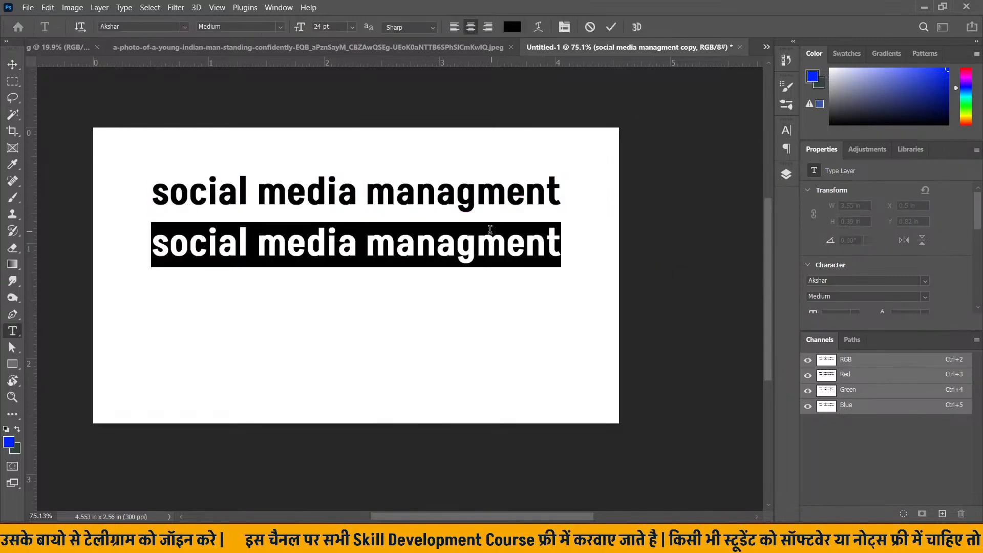
double_click(490, 230)
key(ctrl+a)
text(Ai)
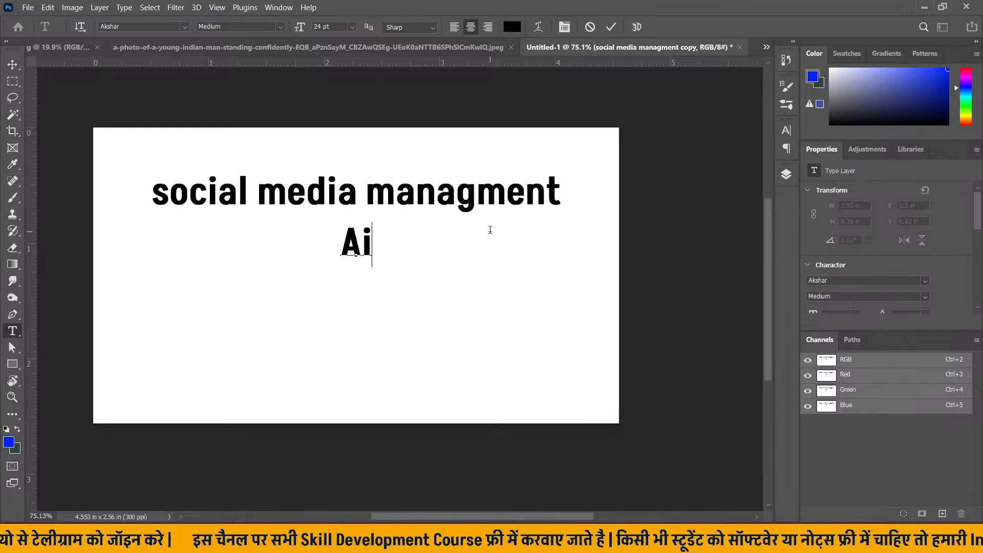
click(13, 64)
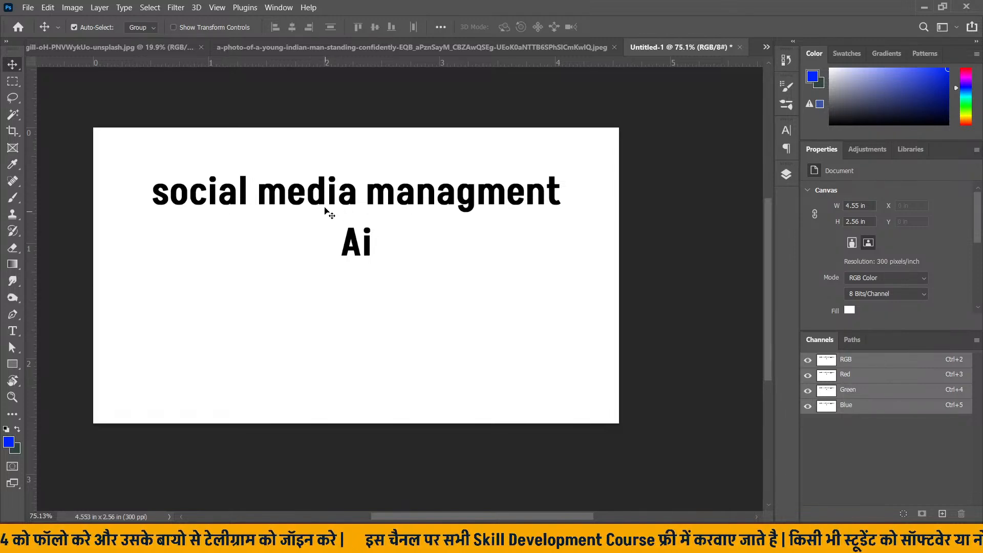
- Adjust the vertical positions of the heading and the "Ai" text, placing both slightly lower on the canvas
drag(320, 205, 320, 198)
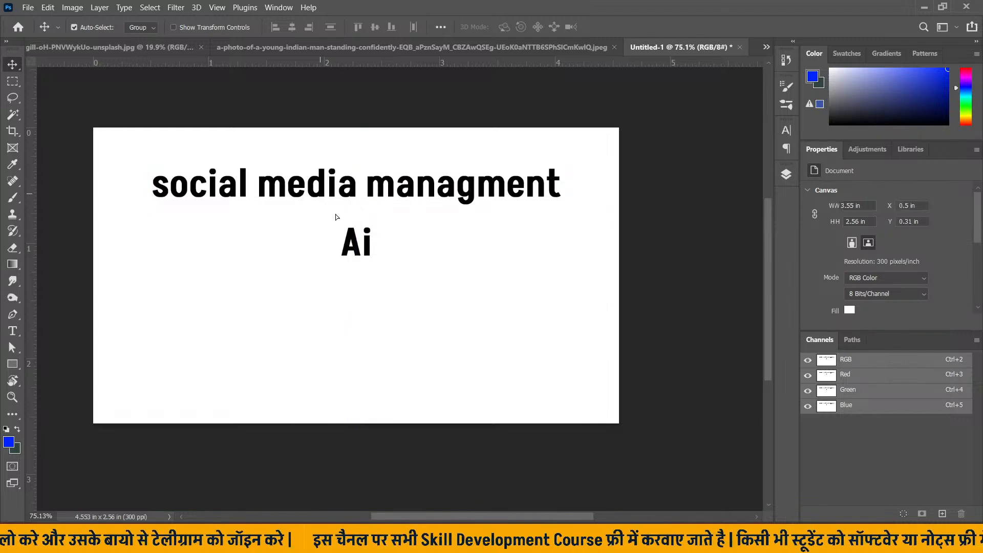
drag(354, 234, 351, 245)
click(406, 219)
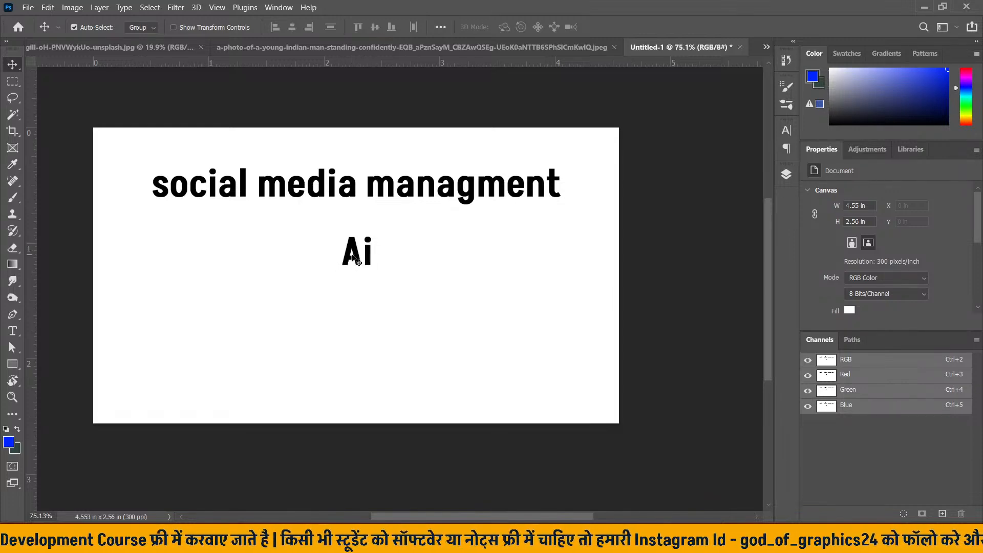
drag(357, 257, 356, 267)
drag(356, 195, 351, 209)
click(472, 172)
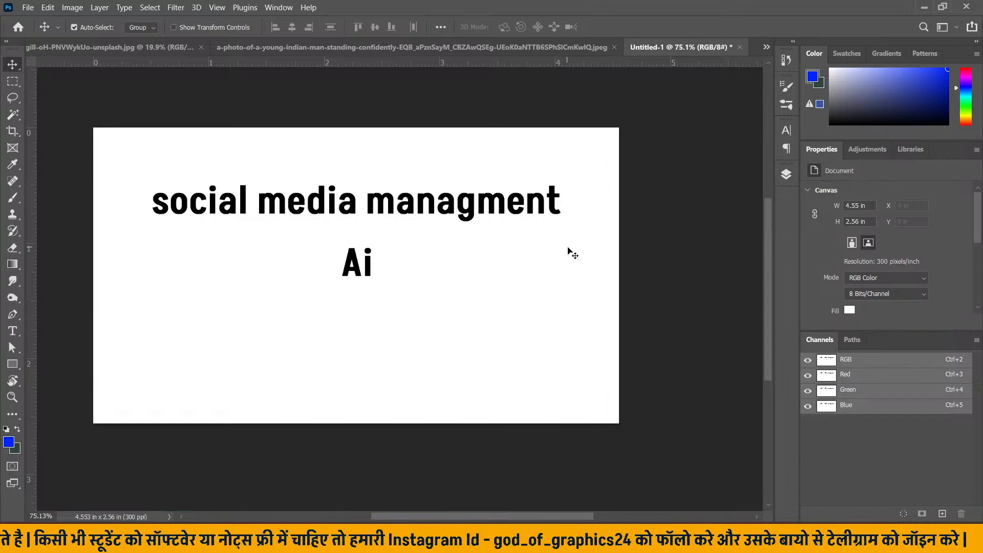
- Switch to Chrome, return to the channel's playlists, and open the "Ai Full Course in Hindi" playlist
click(532, 540)
click(550, 12)
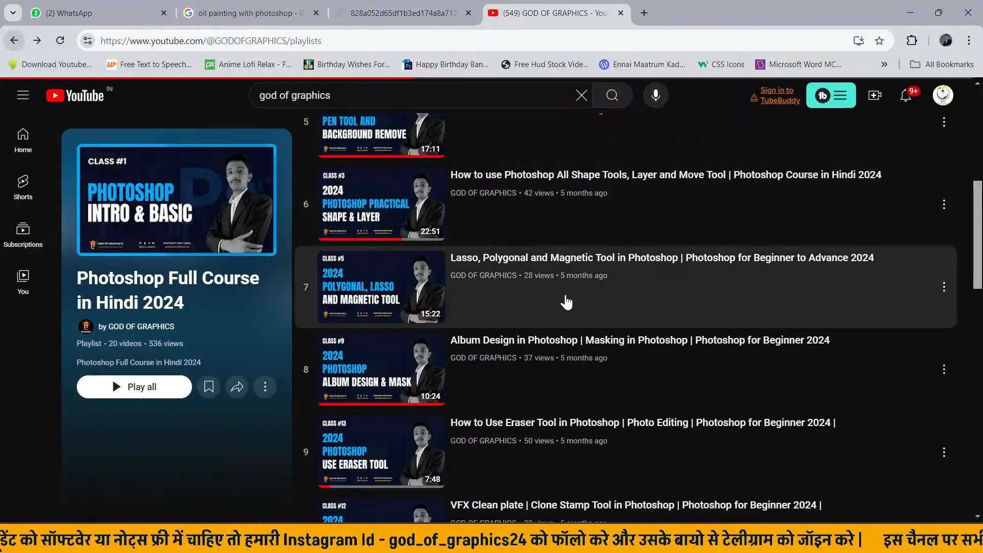
click(14, 40)
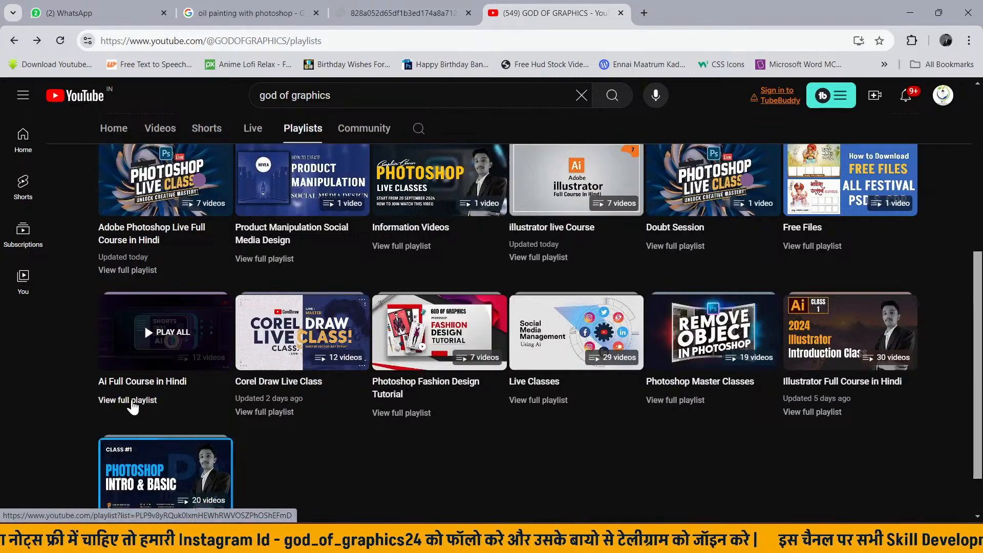
click(129, 401)
- Look through the AI course playlist's lessons from oldest to newest, and return to the channel's playlists page
scroll(456, 217, down, 8)
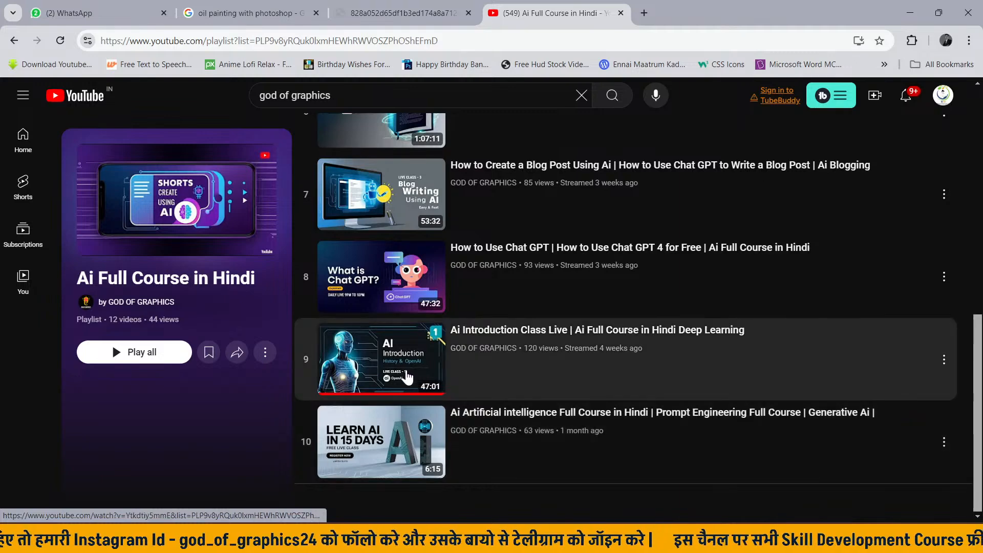
scroll(394, 404, up, 3)
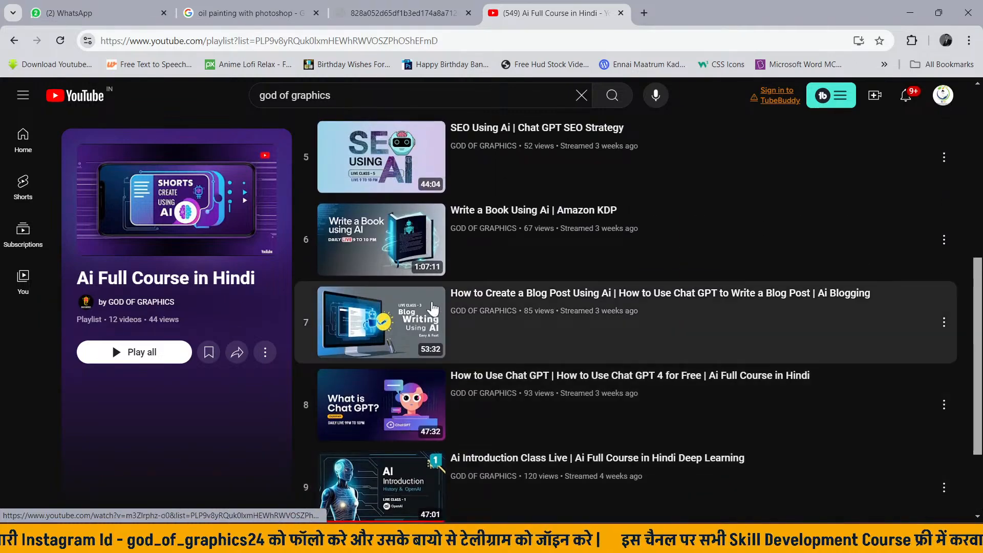
scroll(409, 338, up, 1)
scroll(407, 368, up, 3)
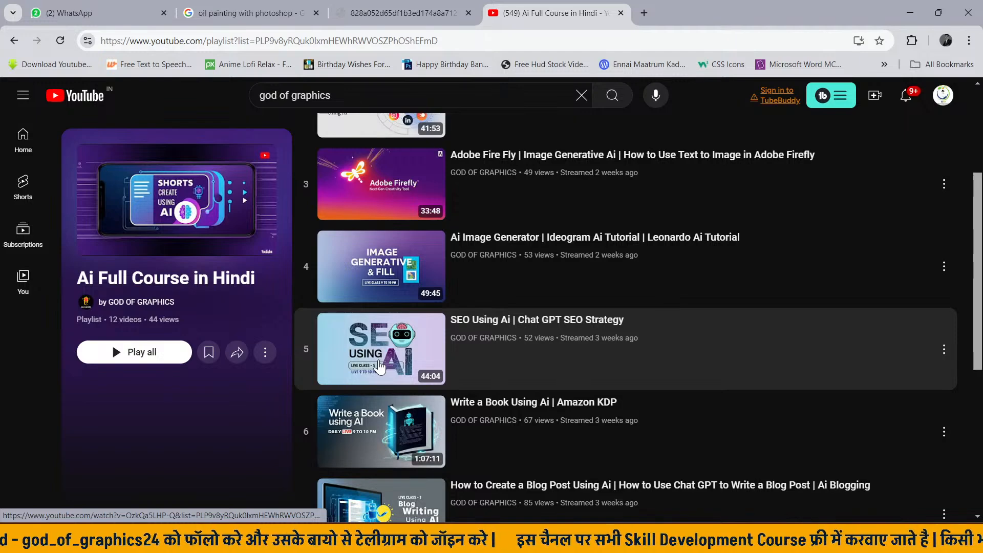
scroll(379, 366, up, 3)
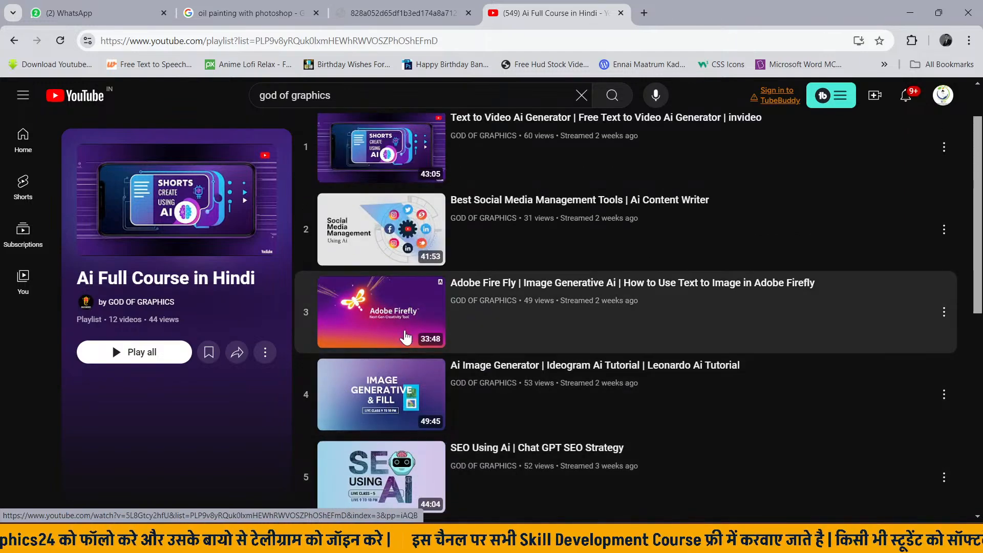
scroll(407, 367, up, 1)
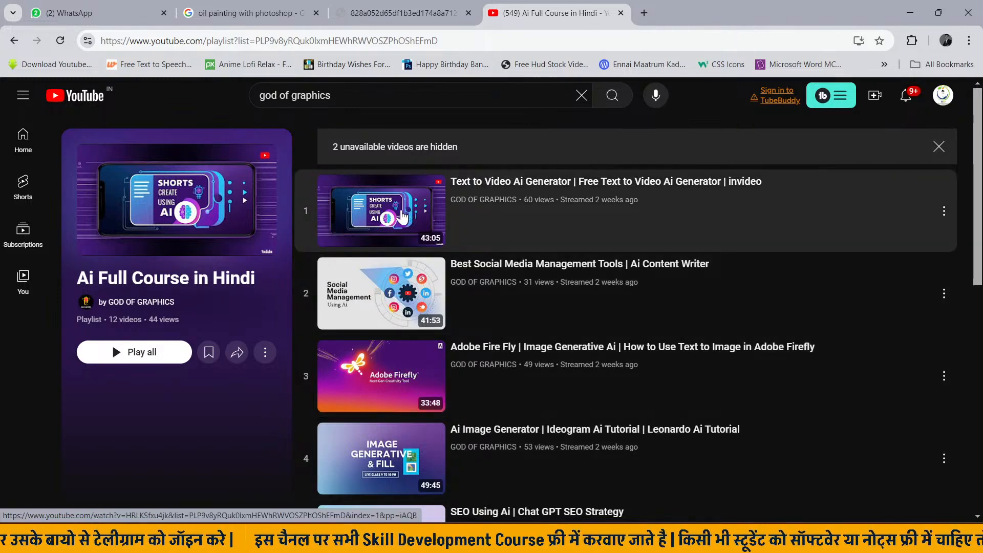
click(19, 43)
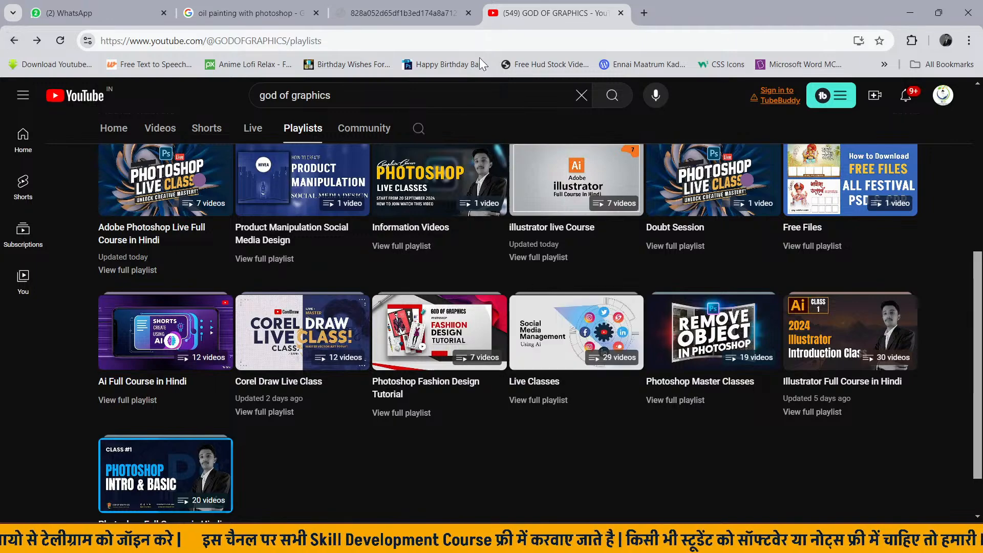
scroll(459, 200, up, 6)
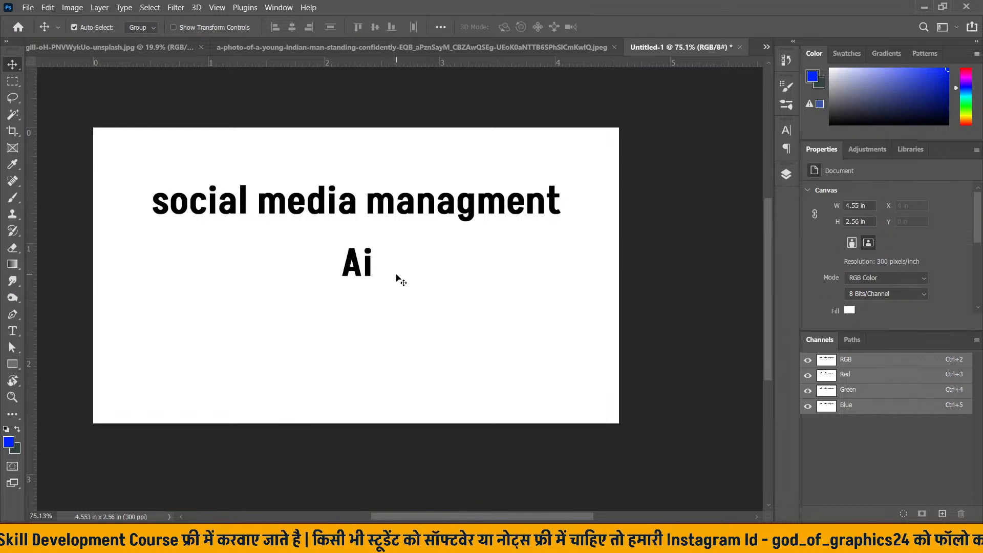
drag(379, 277, 429, 293)
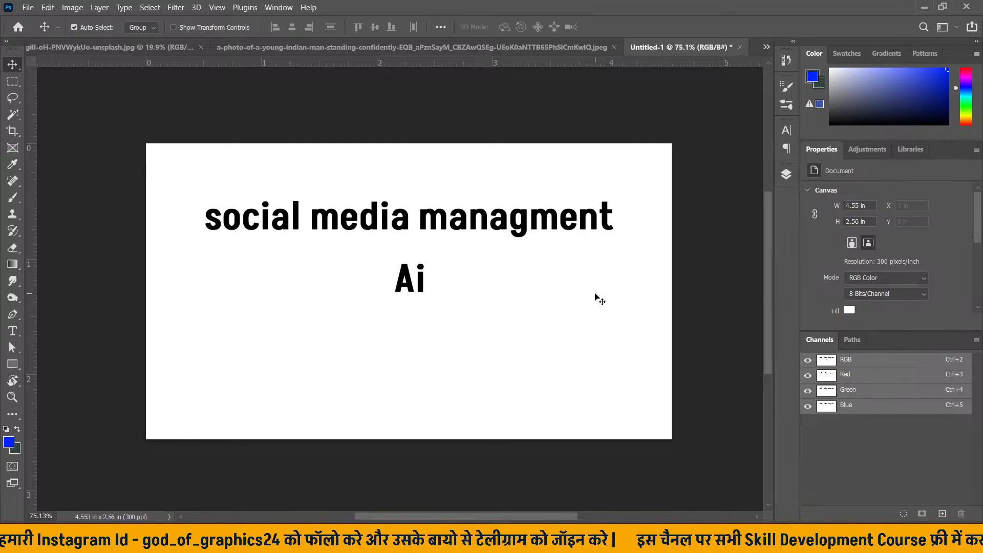
- Switch to Chrome and open ideogram.ai in a new tab
click(476, 538)
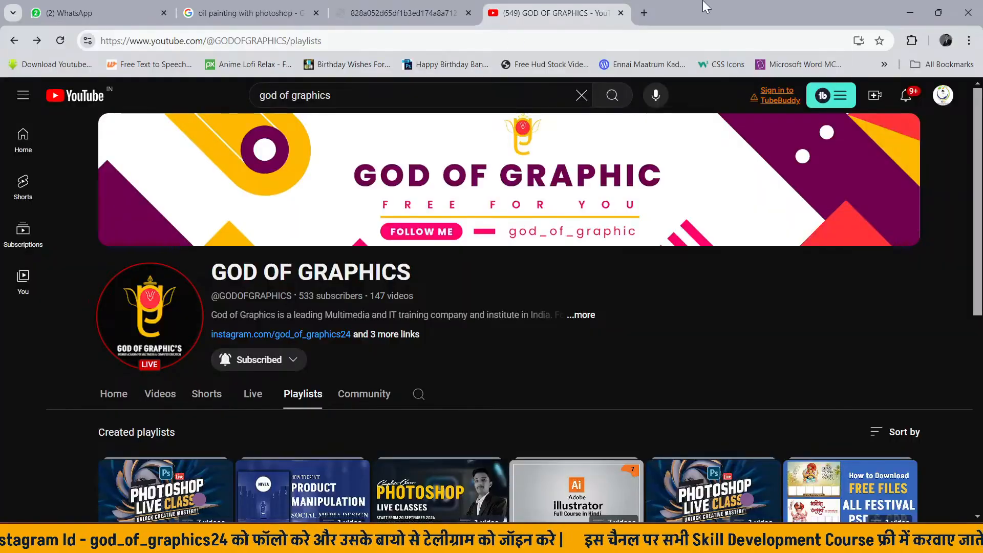
click(650, 10)
click(650, 41)
text(ideogram.ai)
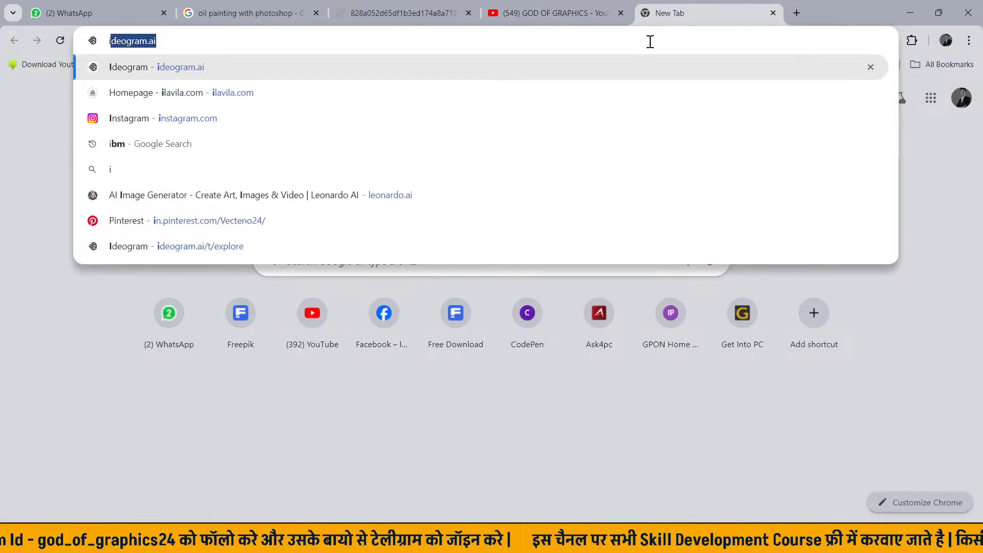
key(Return)
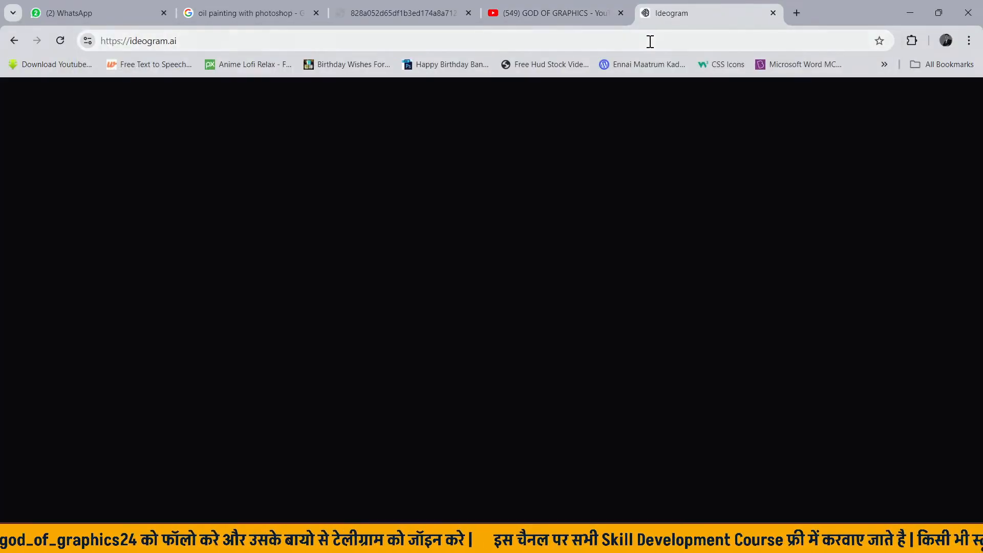
- Open leonardo.ai in another new tab
click(797, 13)
click(790, 40)
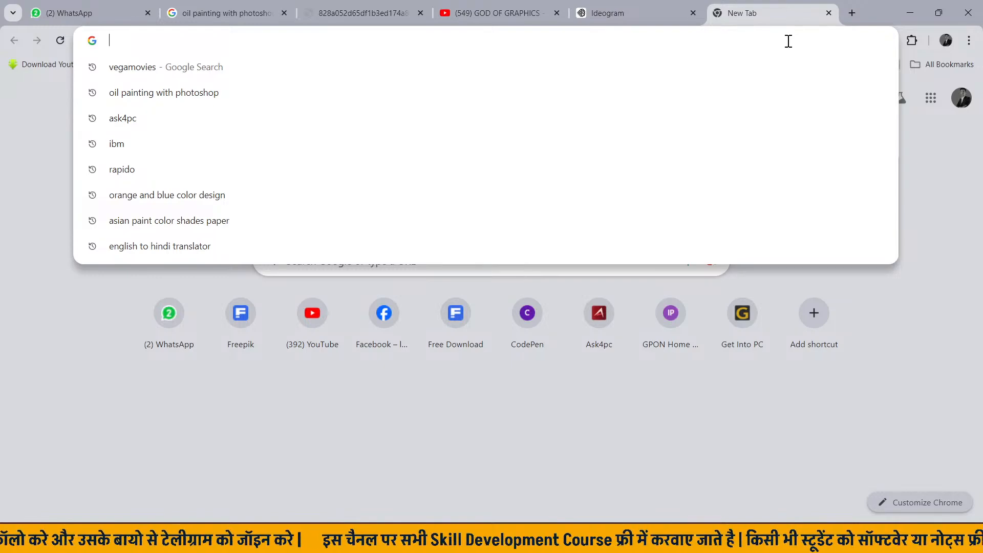
text(lo)
key(BackSpace)
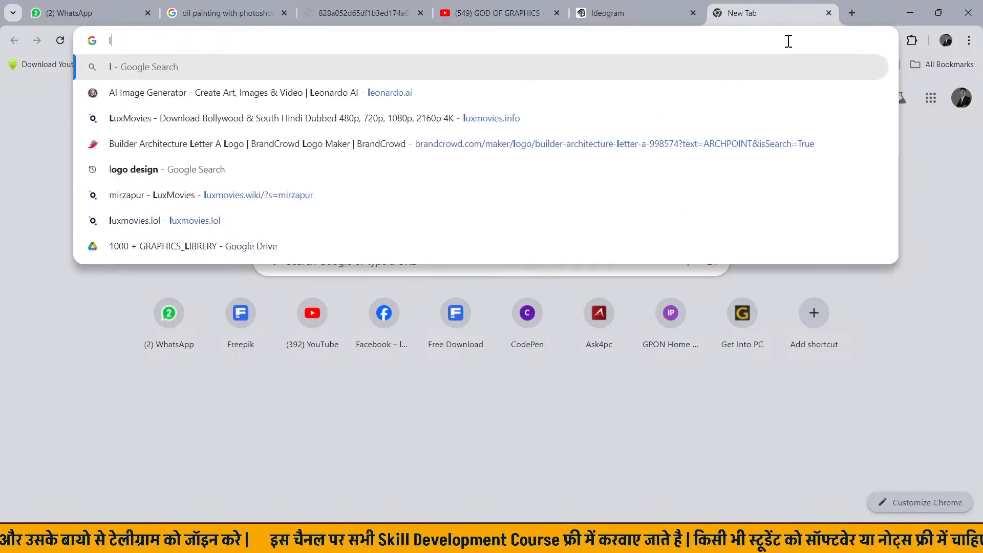
text(eo)
key(Return)
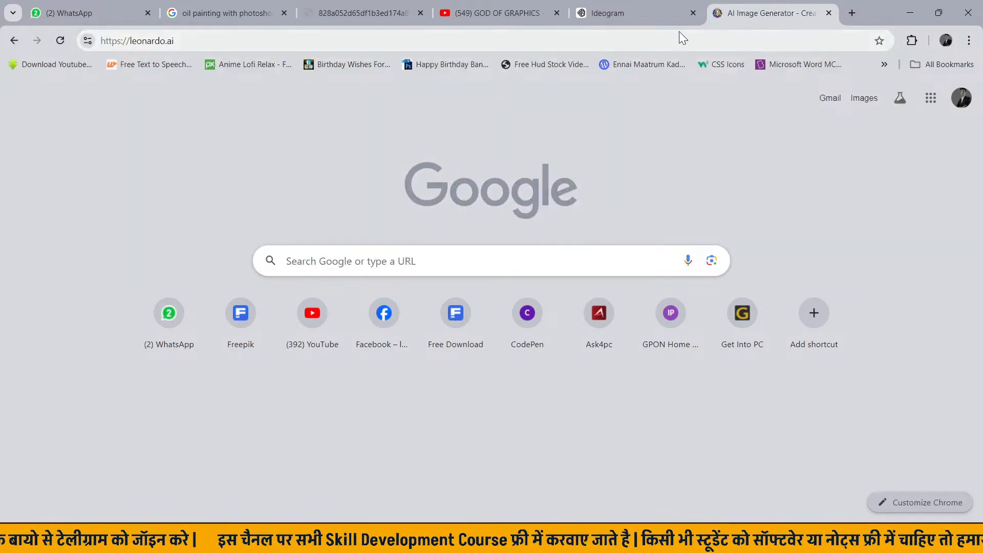
- Return to Ideogram, open the account's own profile, and look through its previously generated images
click(664, 8)
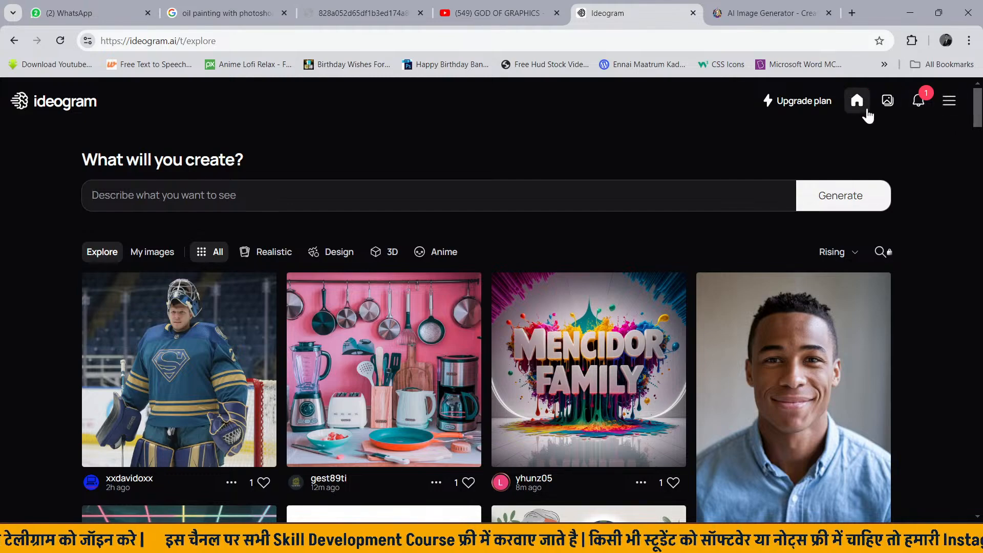
click(948, 102)
click(844, 142)
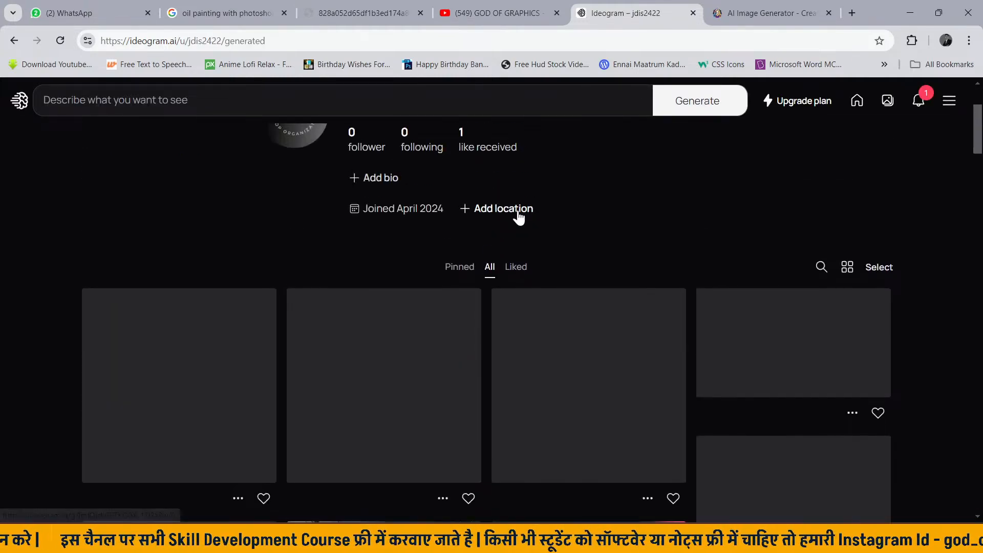
scroll(519, 216, down, 3)
scroll(519, 217, up, 2)
scroll(532, 256, down, 2)
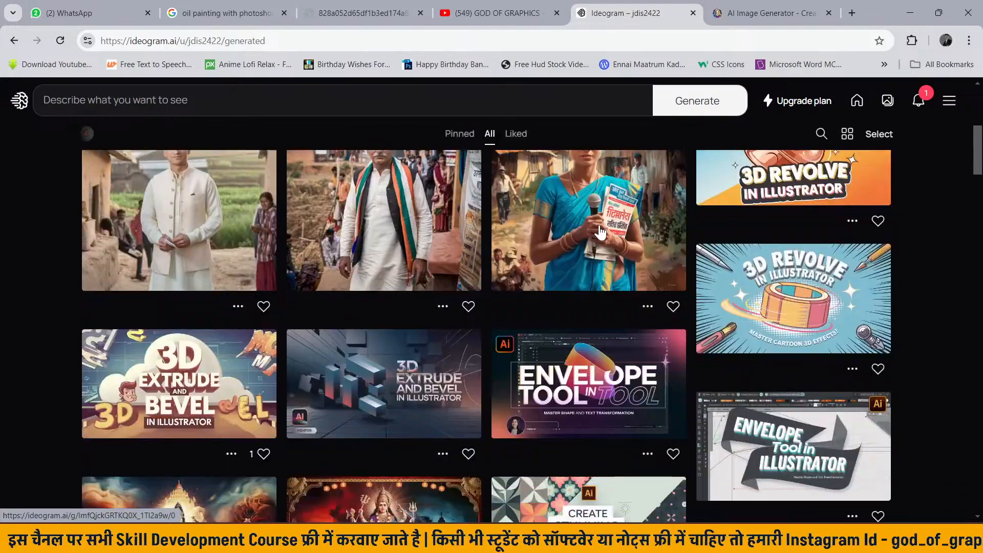
scroll(607, 378, down, 2)
scroll(611, 363, up, 2)
scroll(609, 361, up, 3)
scroll(779, 345, down, 10)
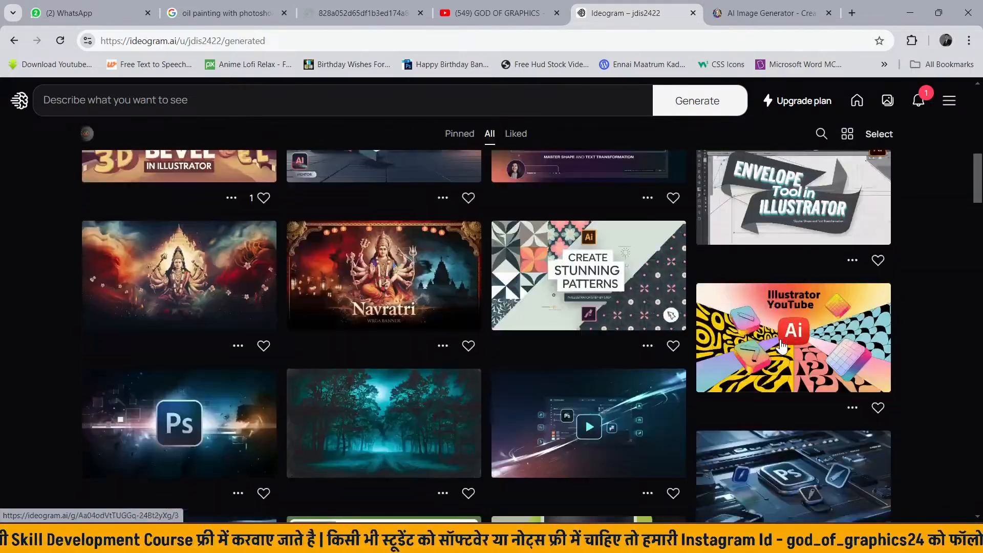
scroll(782, 346, up, 4)
scroll(180, 309, down, 7)
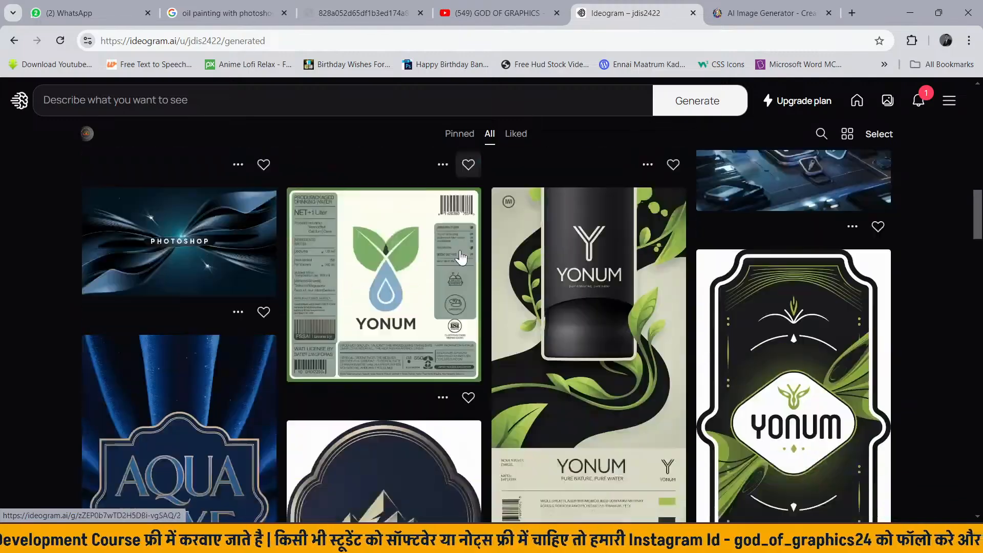
scroll(480, 260, down, 6)
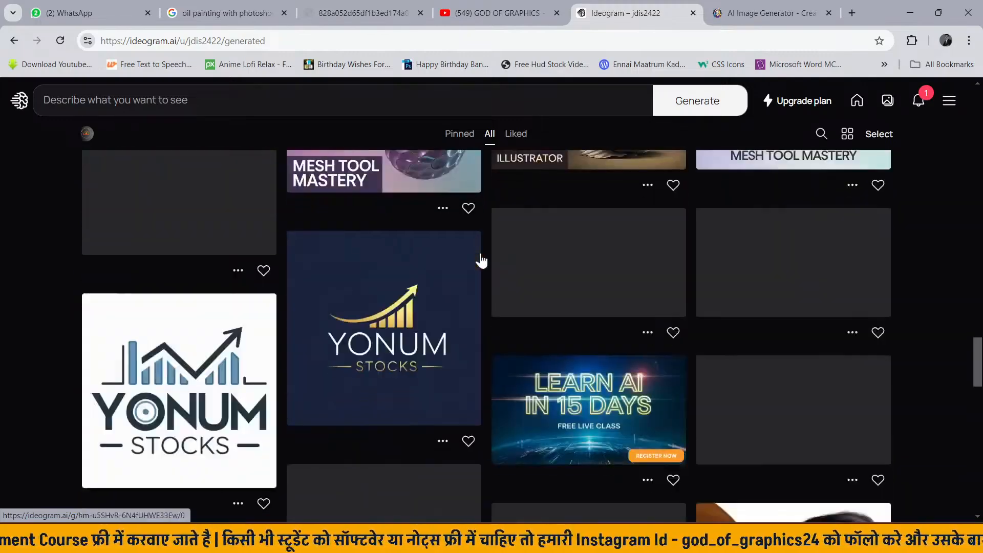
scroll(482, 254, up, 2)
scroll(481, 256, down, 8)
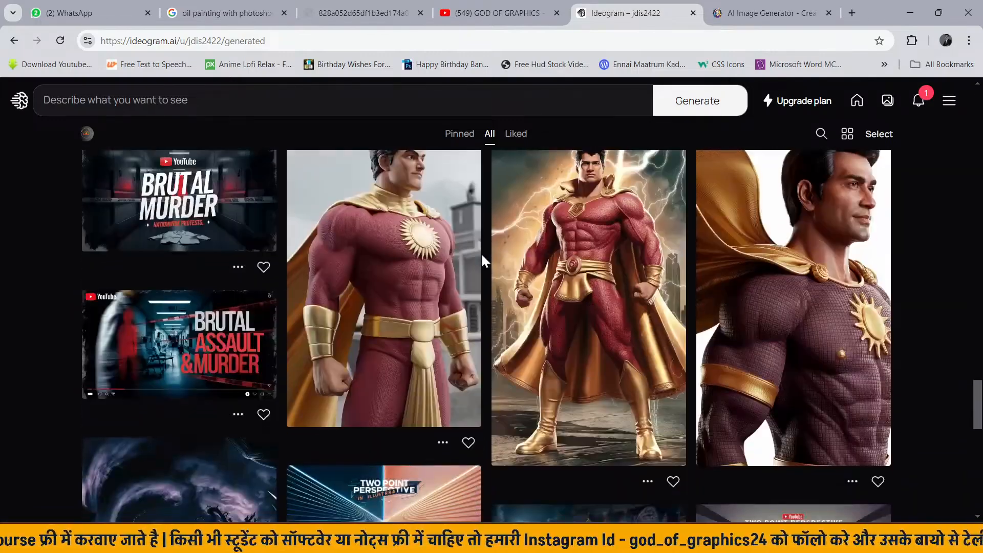
scroll(481, 254, down, 5)
scroll(323, 272, down, 2)
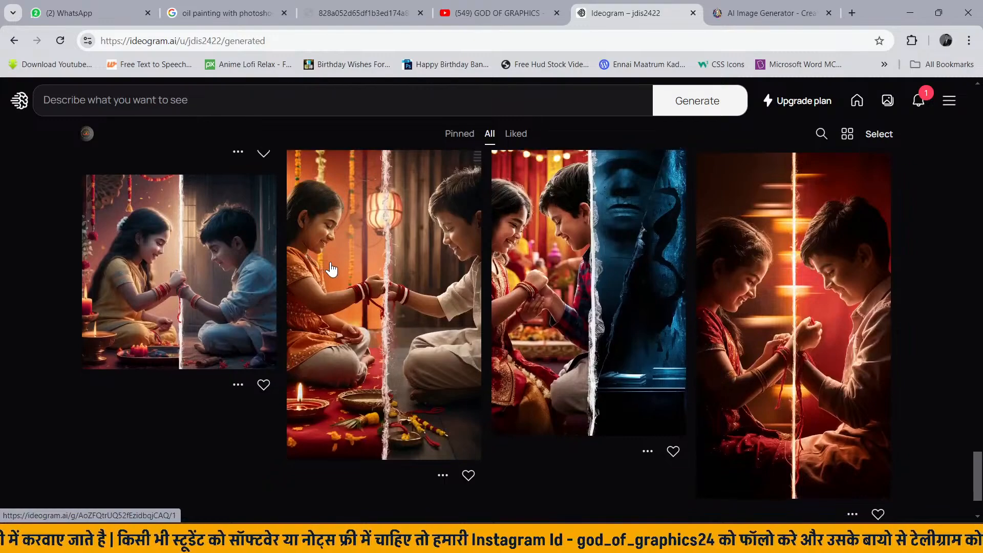
scroll(353, 265, down, 10)
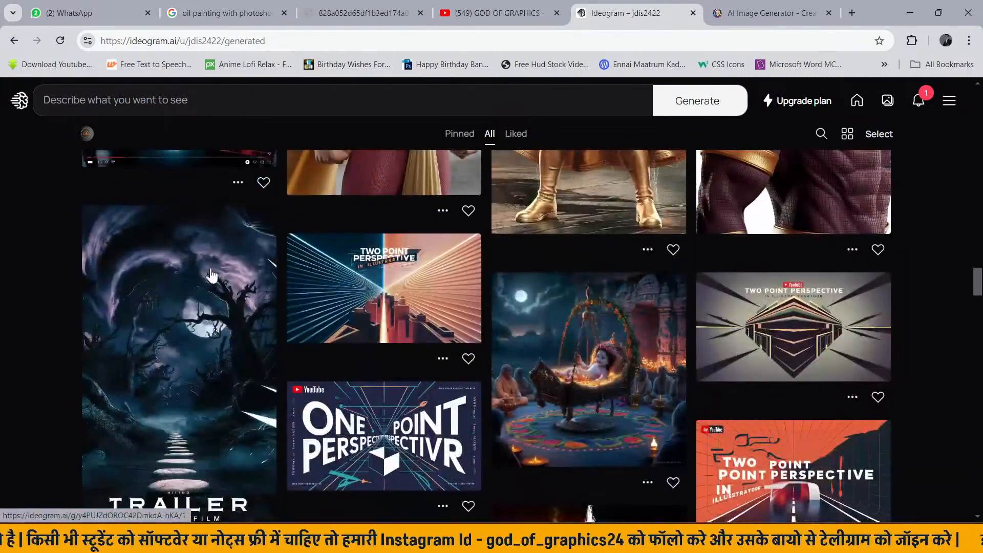
- View the dark forest "TRAILER" poster at full size and go back to the generated images
click(212, 276)
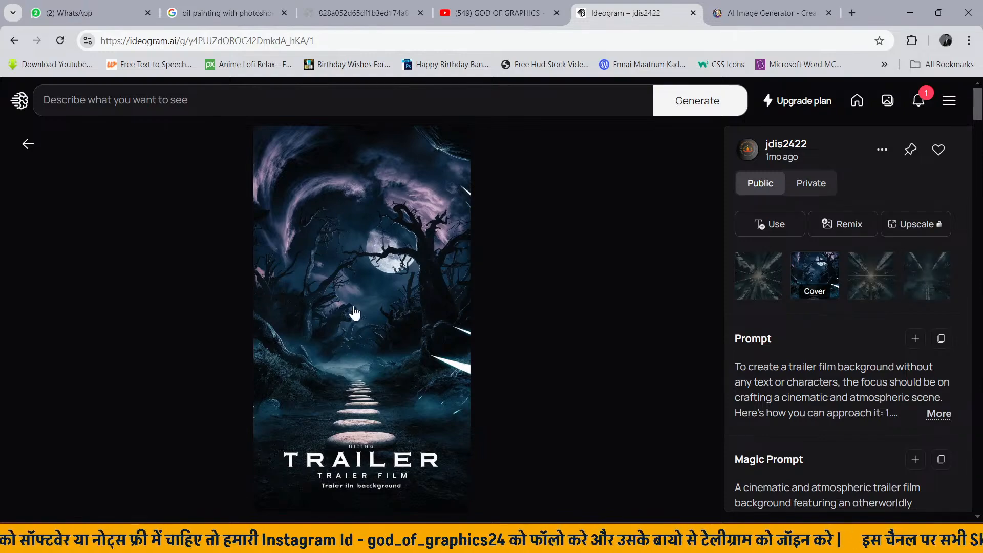
click(27, 145)
scroll(386, 369, down, 5)
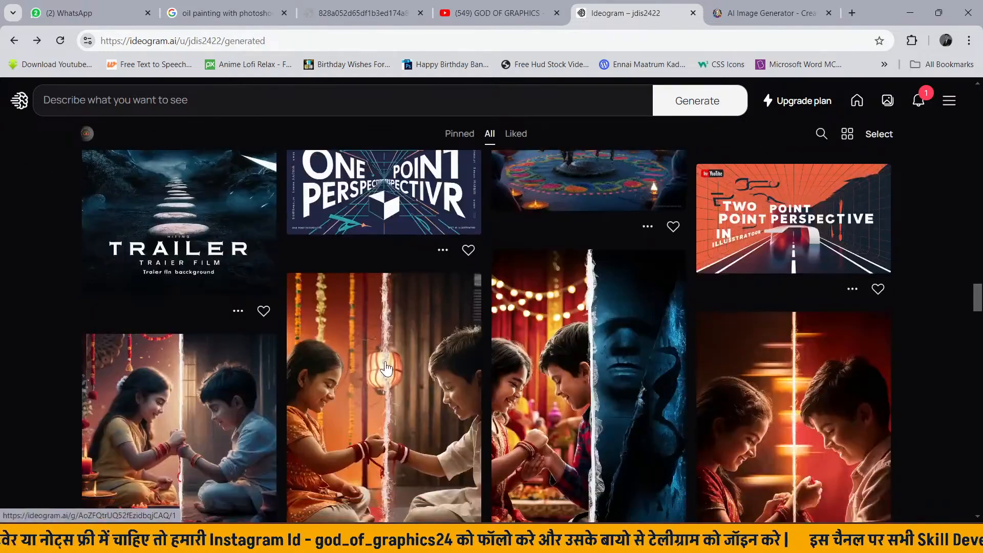
- Switch to the Leonardo.Ai site, launch its app, and open Image Creation
click(765, 13)
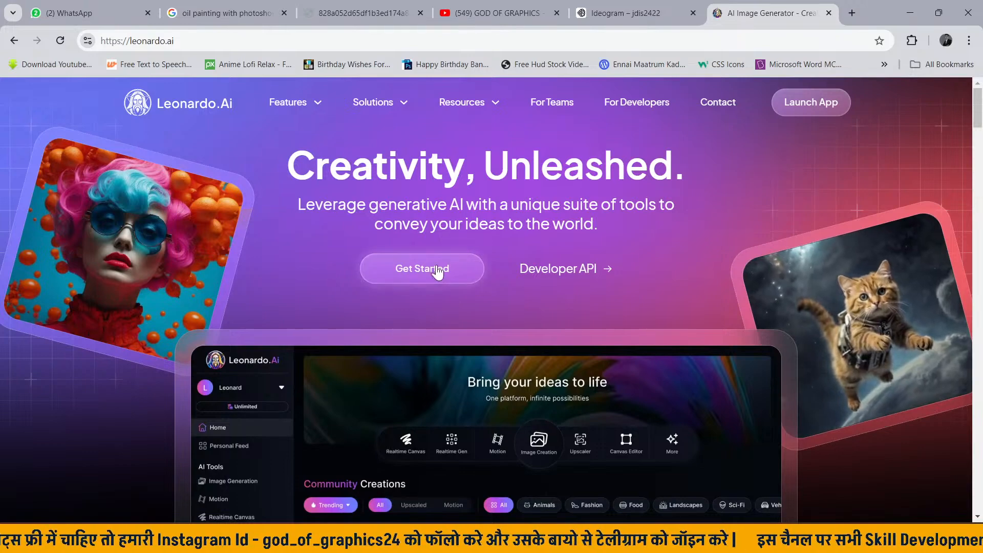
click(417, 267)
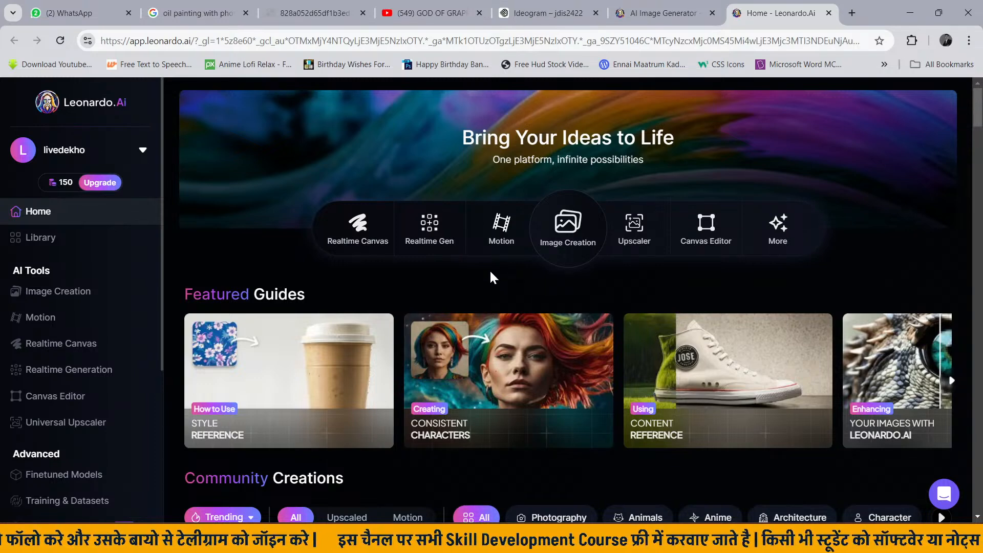
click(584, 237)
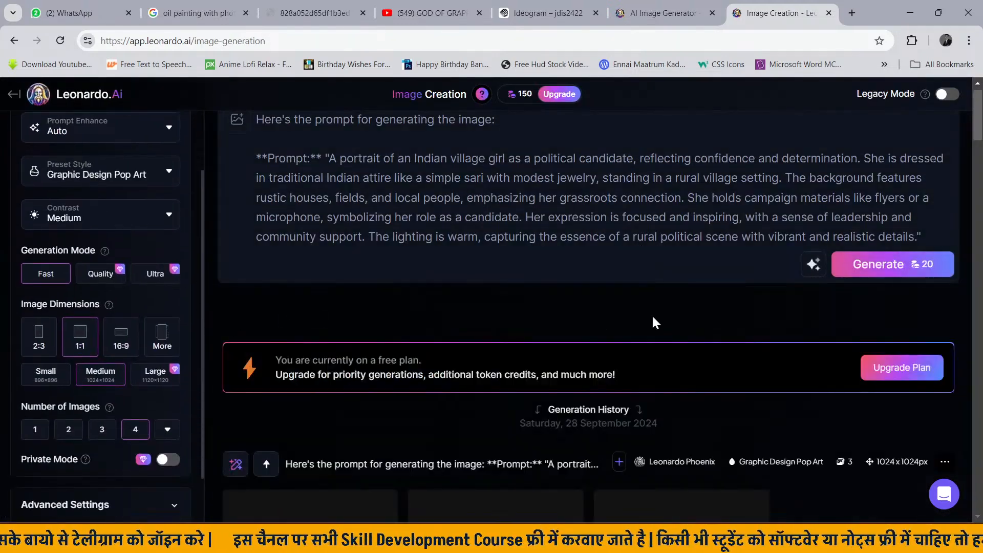
- Look through the generation history in Image Creation, from the latest portraits back to the Navratri banners
scroll(651, 315, down, 10)
scroll(701, 387, up, 3)
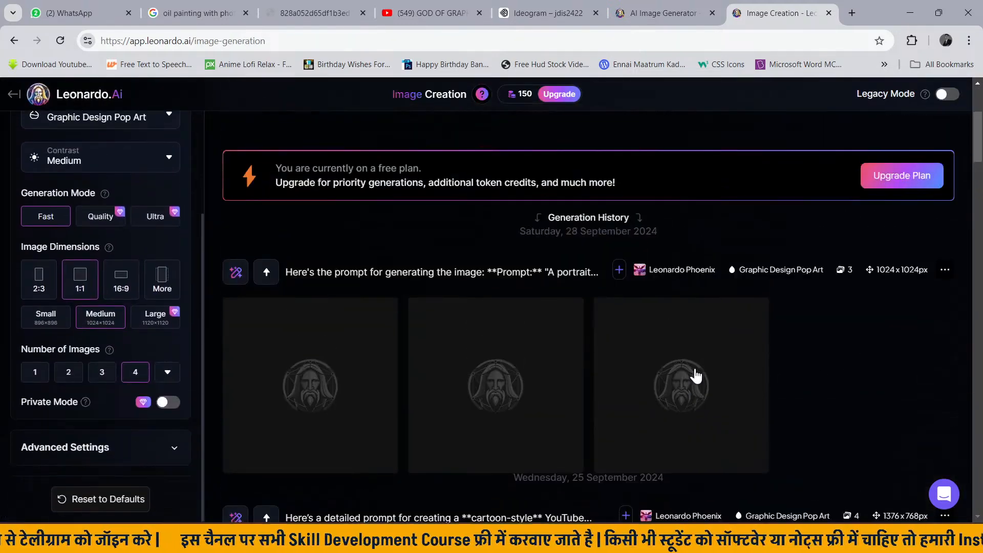
scroll(696, 376, down, 4)
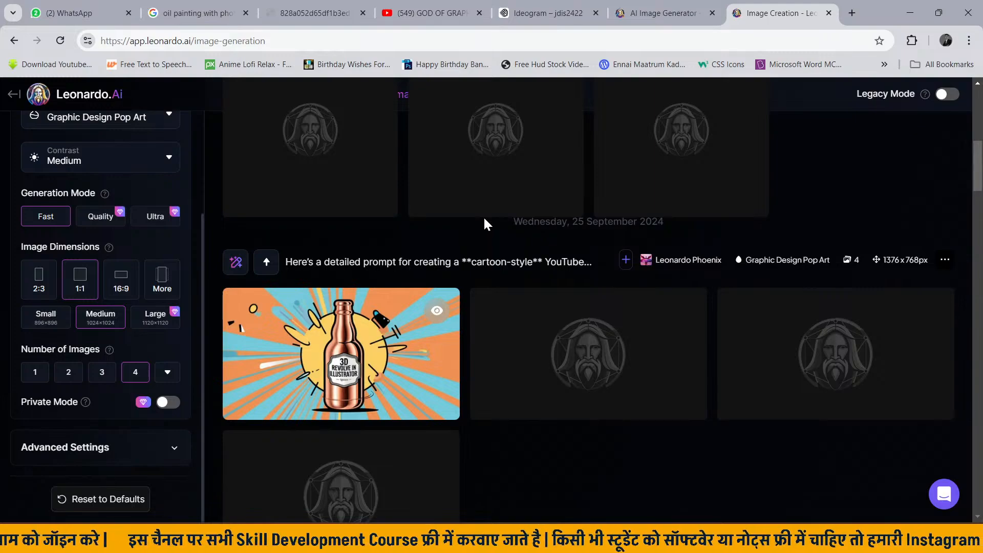
scroll(486, 225, down, 9)
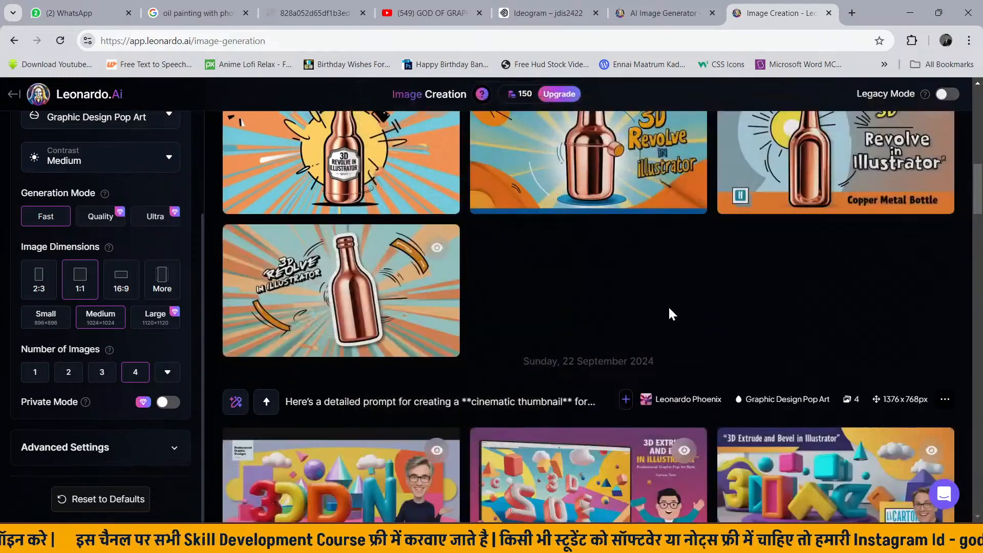
scroll(669, 309, up, 11)
scroll(658, 318, down, 4)
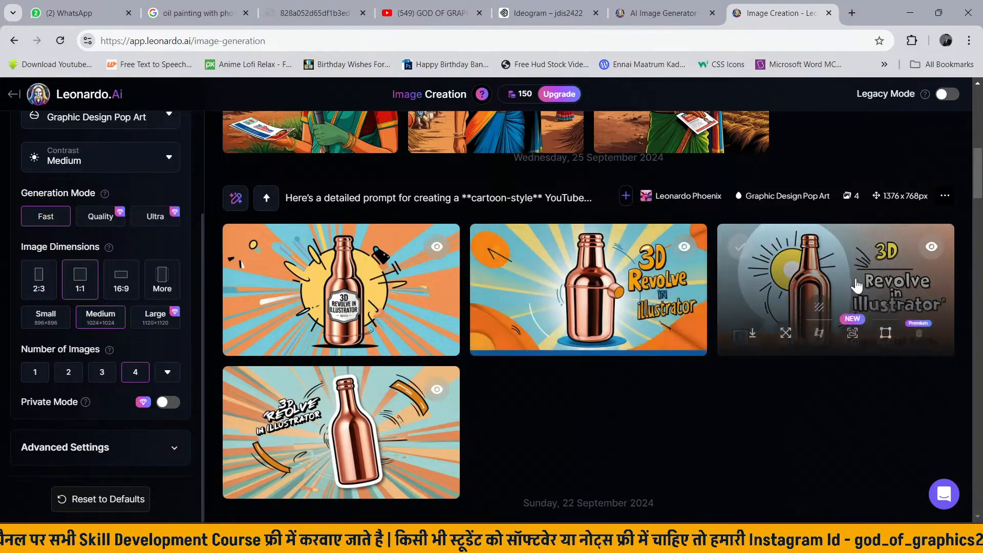
scroll(842, 271, down, 7)
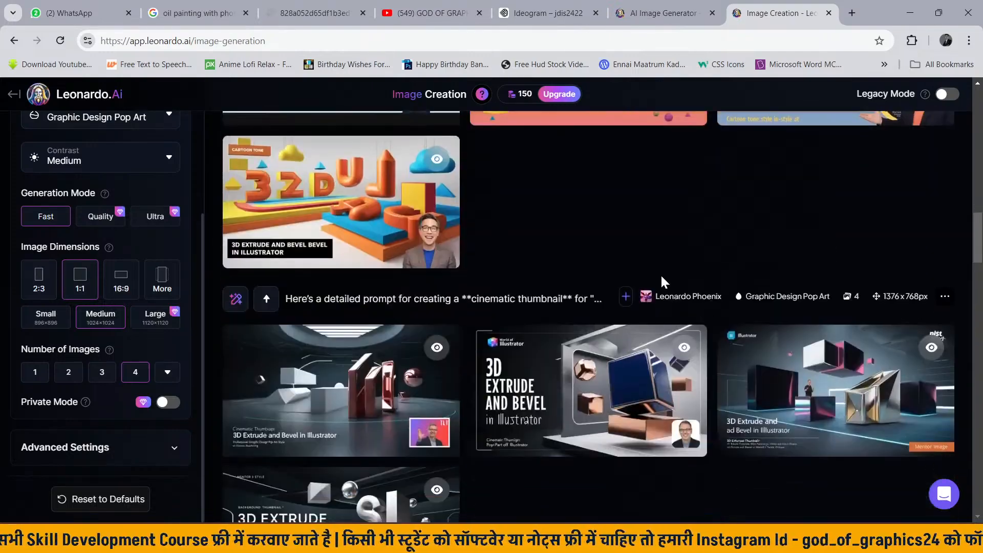
scroll(662, 275, down, 15)
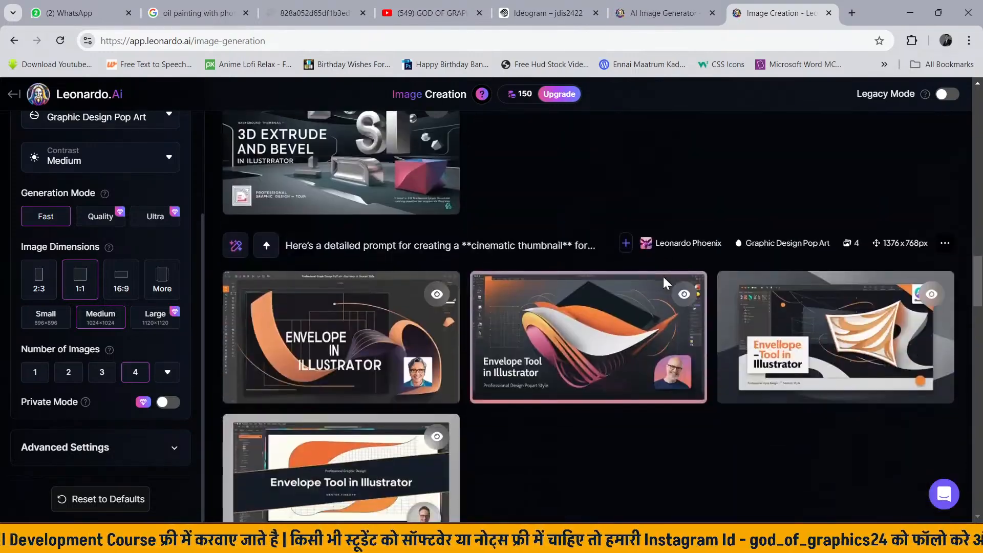
scroll(662, 278, down, 15)
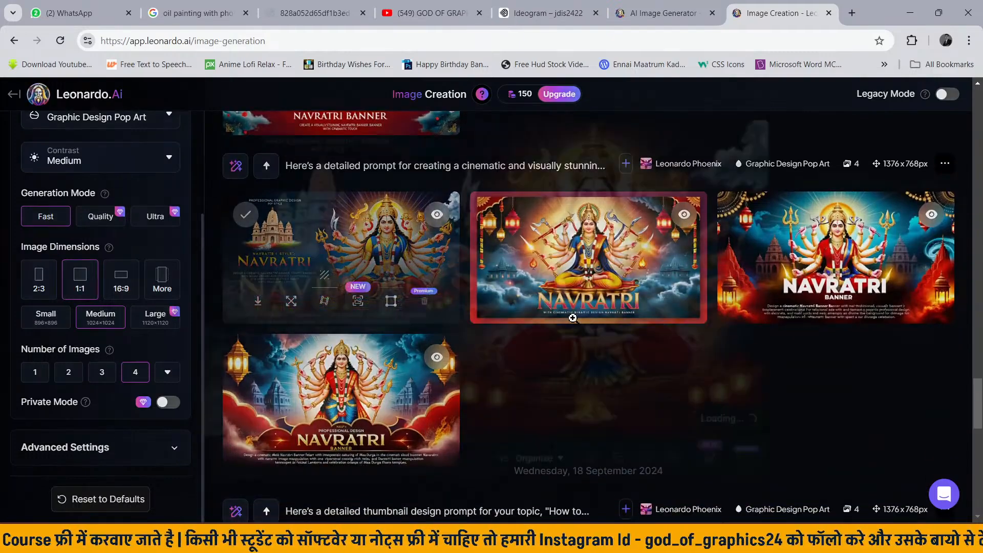
- Enlarge the first Navratri banner of the set, cycle through all its variations, and close the preview
click(367, 221)
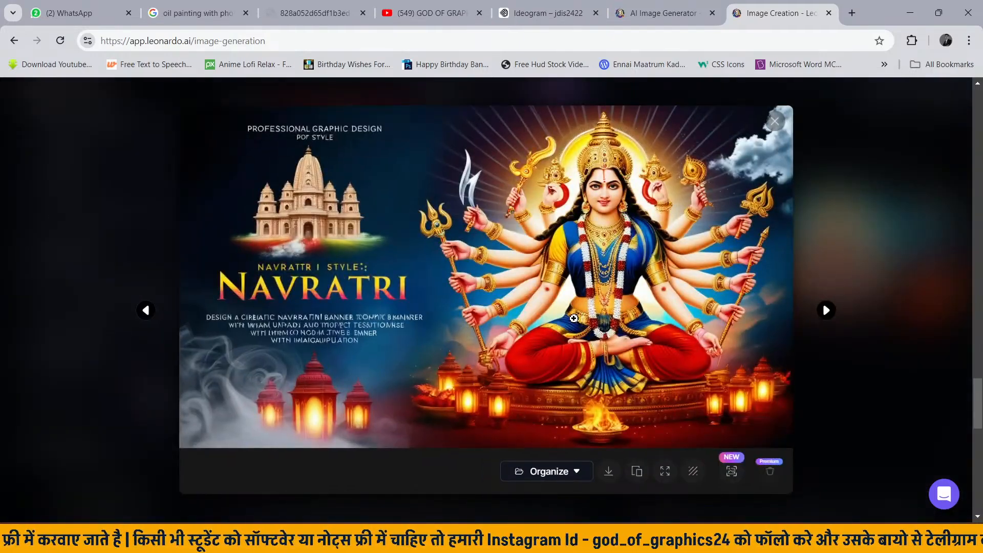
key(Right)
key(Right)
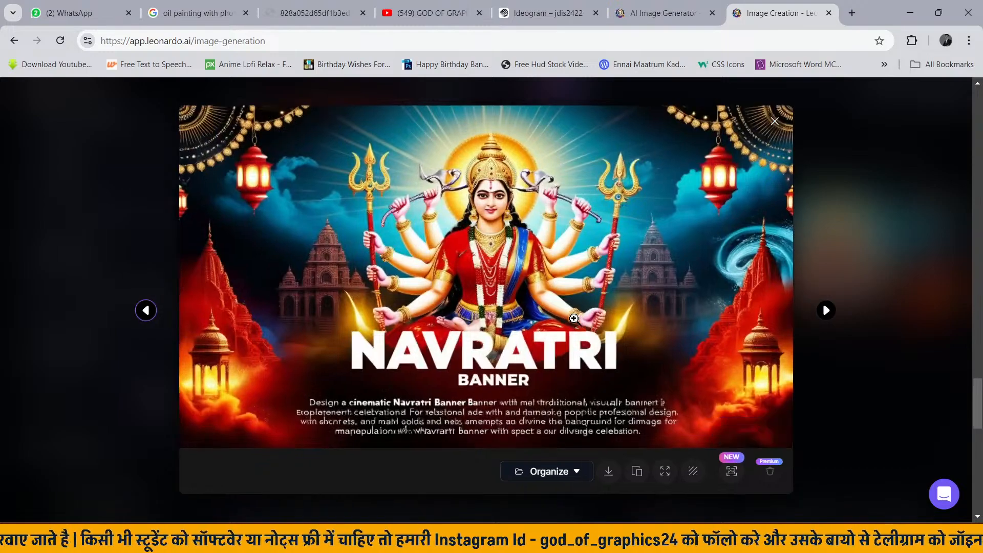
key(Right)
key(Right)
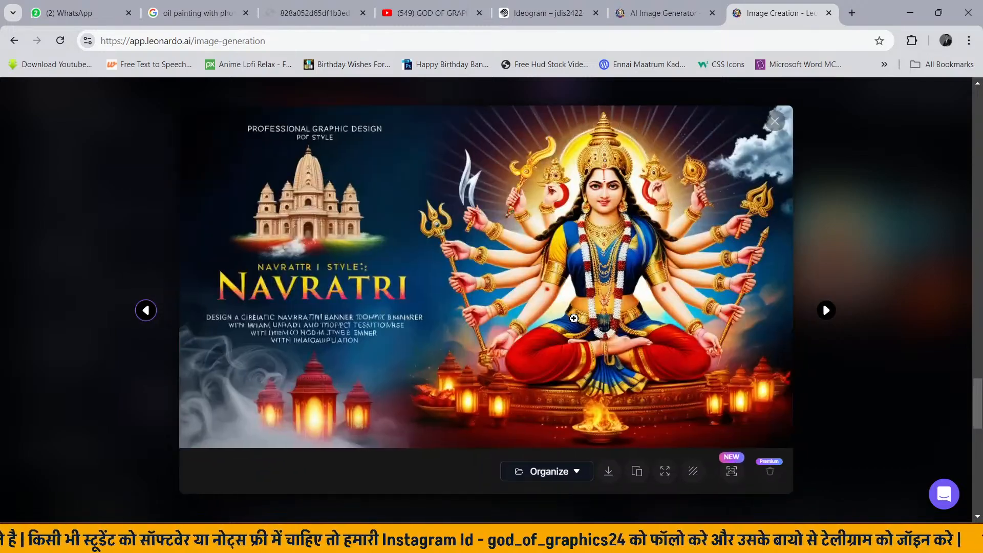
click(775, 121)
- Go to the end of the generation history, open the full library, and look through its older images
scroll(564, 335, down, 11)
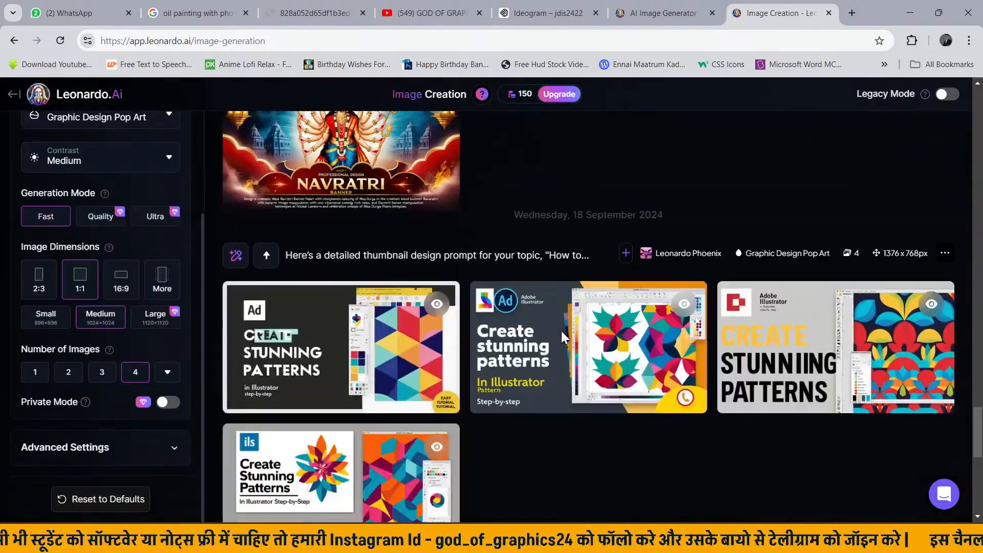
scroll(562, 327, down, 3)
click(585, 459)
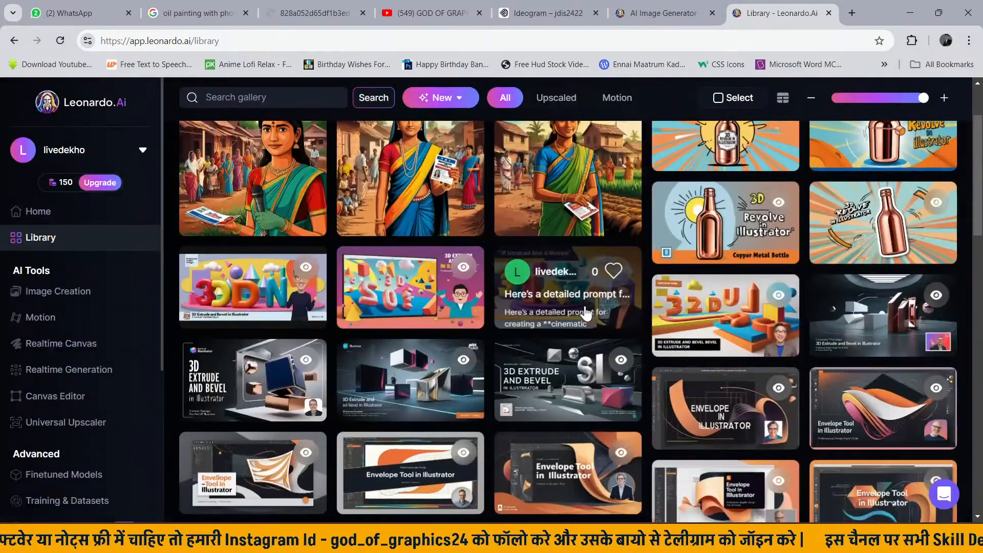
scroll(585, 310, down, 1)
scroll(585, 313, down, 20)
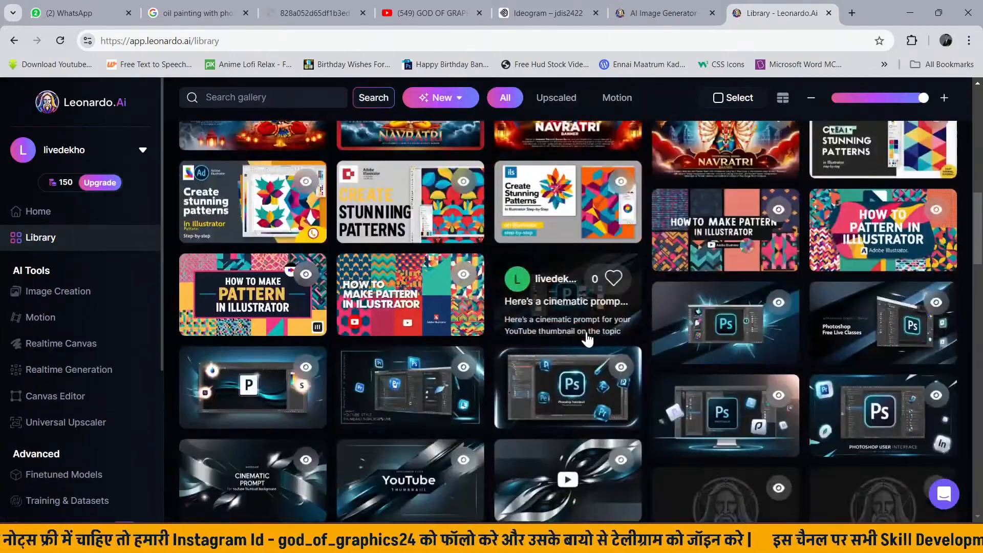
scroll(622, 359, up, 4)
scroll(626, 358, down, 8)
scroll(630, 354, down, 10)
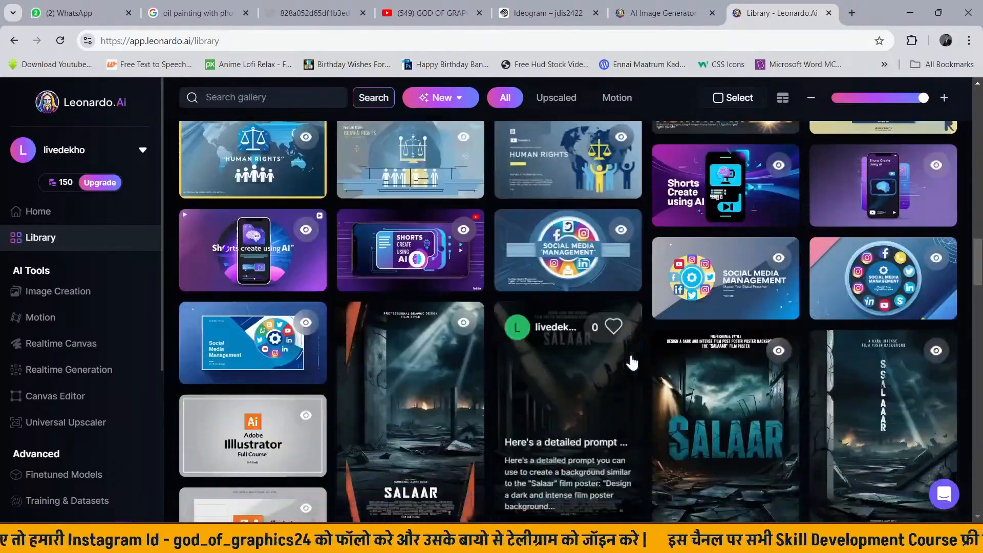
scroll(635, 362, down, 10)
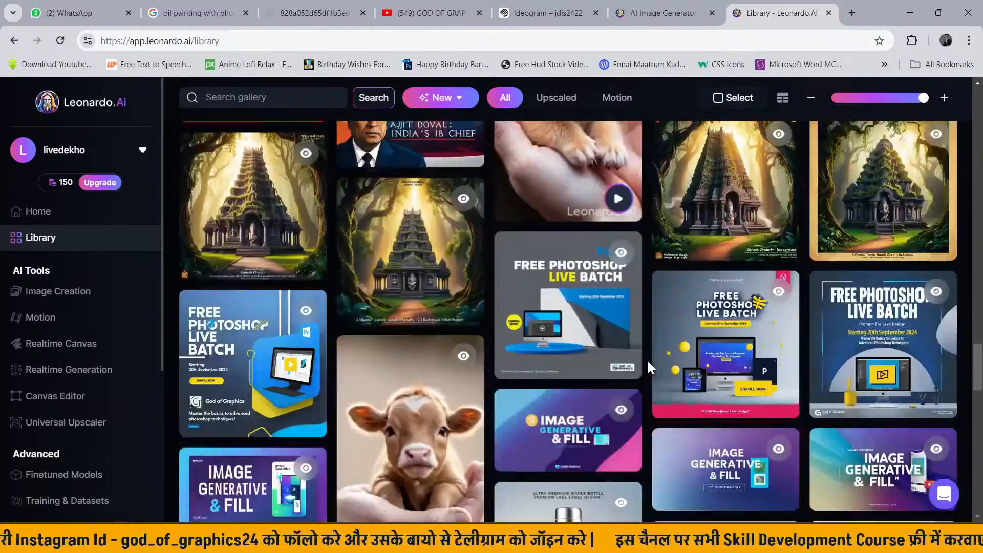
- Look through the library's older water bottle labels, book thumbnails and current affairs lecture images, and select an AI Introduction thumbnail
scroll(647, 360, down, 10)
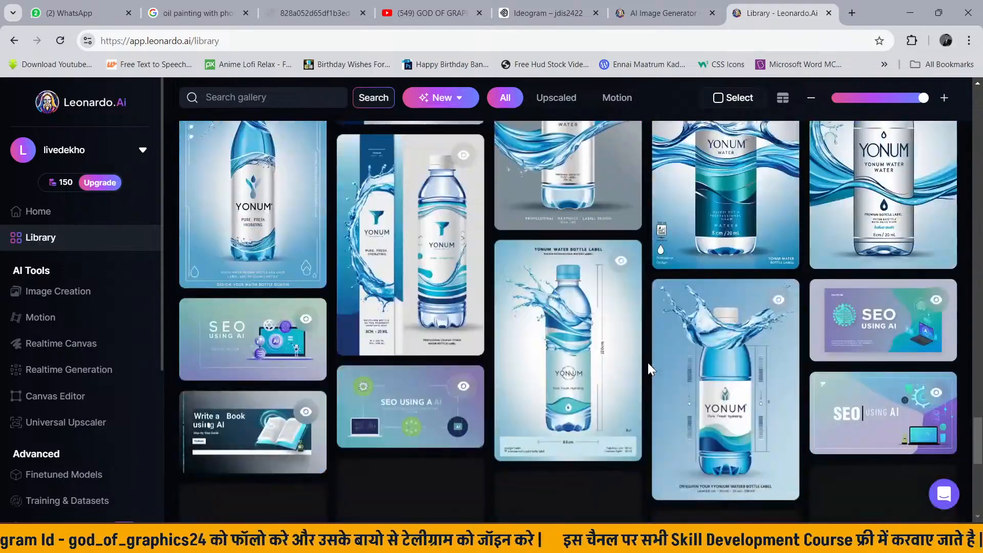
scroll(646, 359, up, 6)
scroll(553, 353, down, 8)
scroll(579, 340, down, 4)
scroll(580, 341, down, 3)
scroll(580, 341, up, 5)
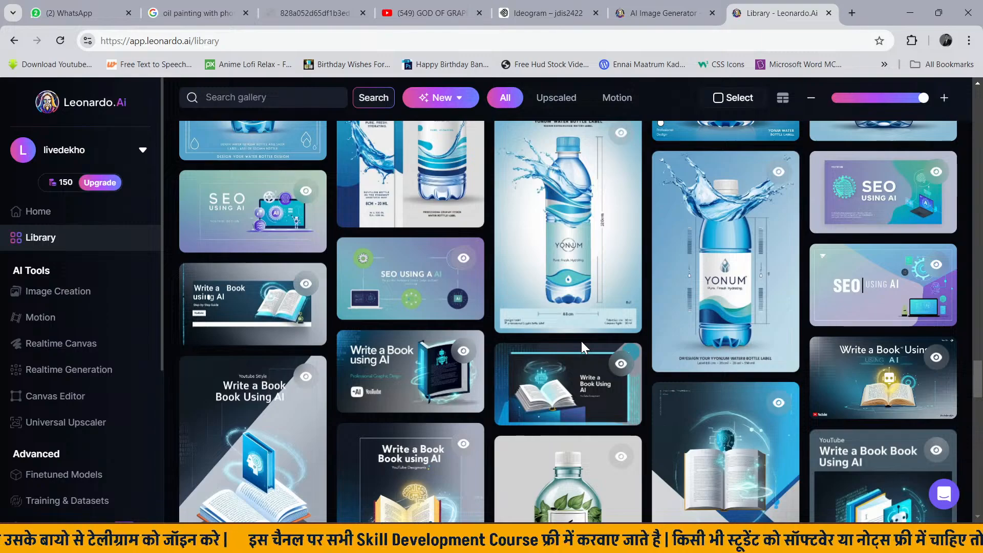
scroll(594, 336, down, 15)
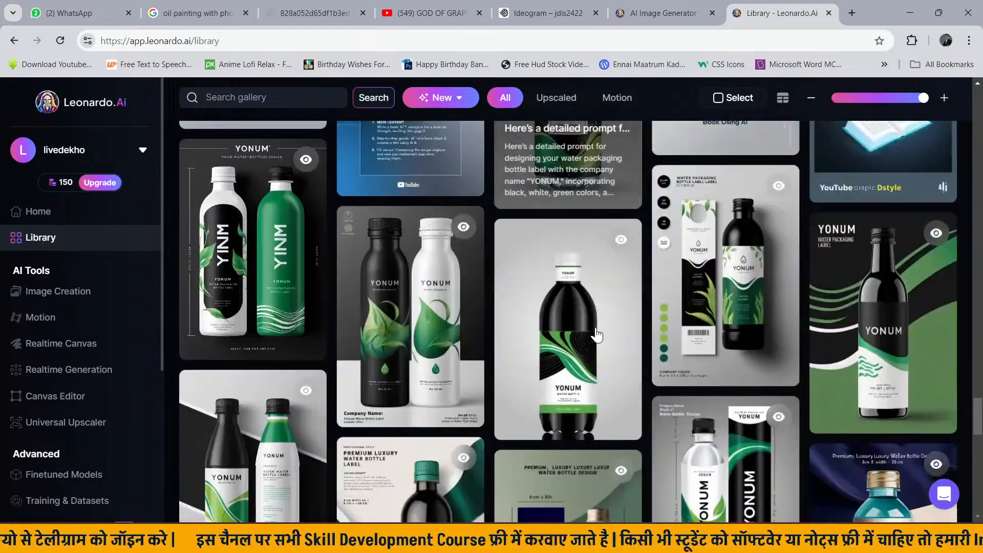
scroll(597, 341, down, 20)
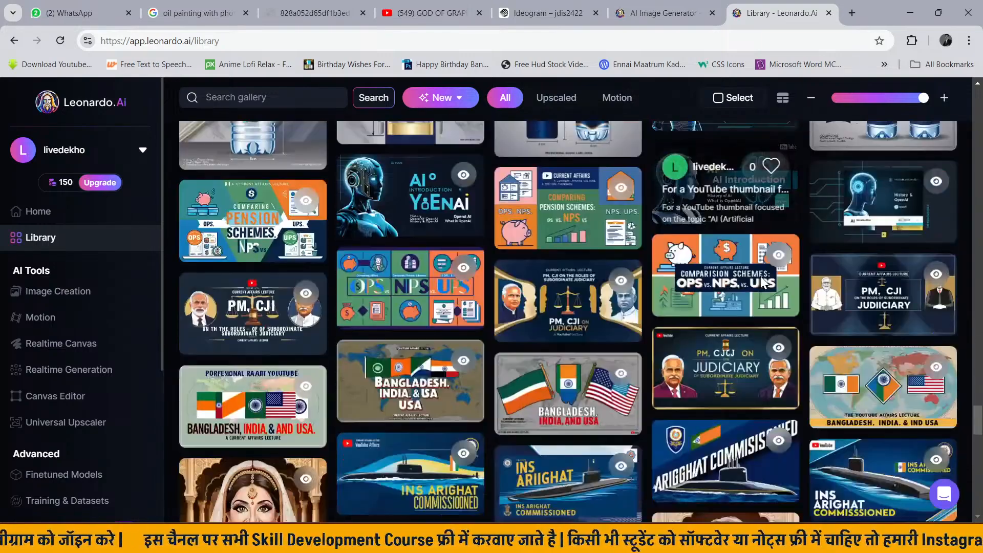
scroll(759, 352, up, 3)
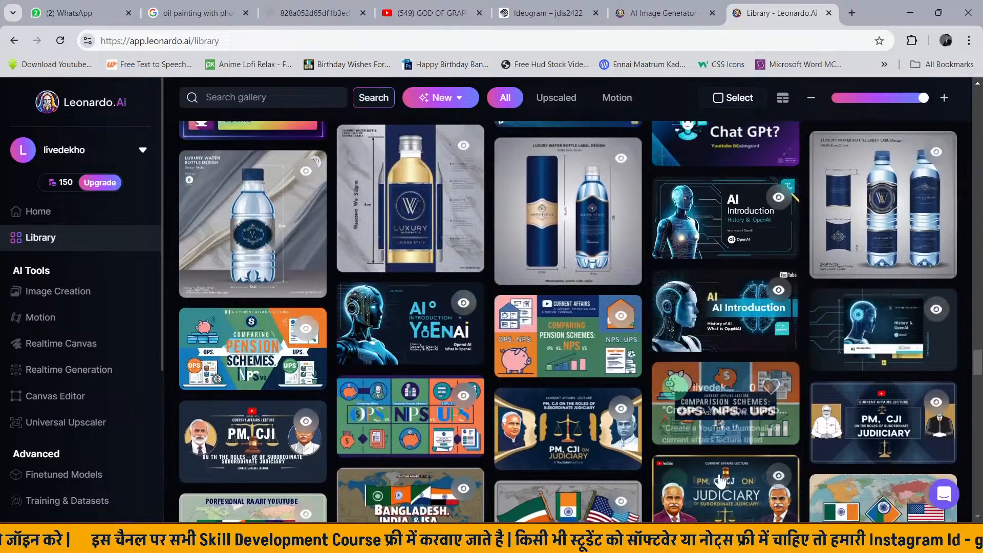
click(716, 190)
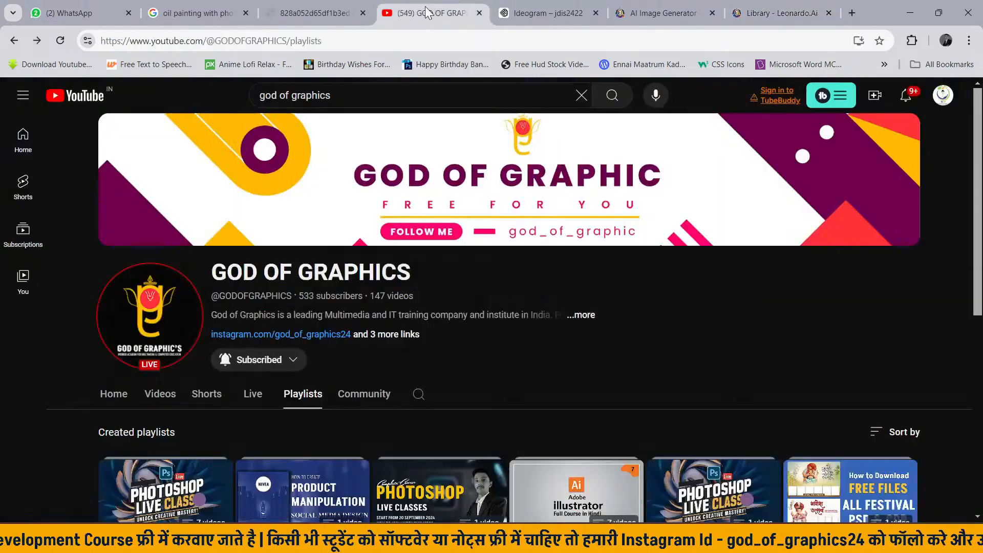
- Switch to YouTube, look through the full Ai Full Course in Hindi playlist, and return to the channel's playlists
click(428, 12)
scroll(428, 315, down, 5)
click(128, 400)
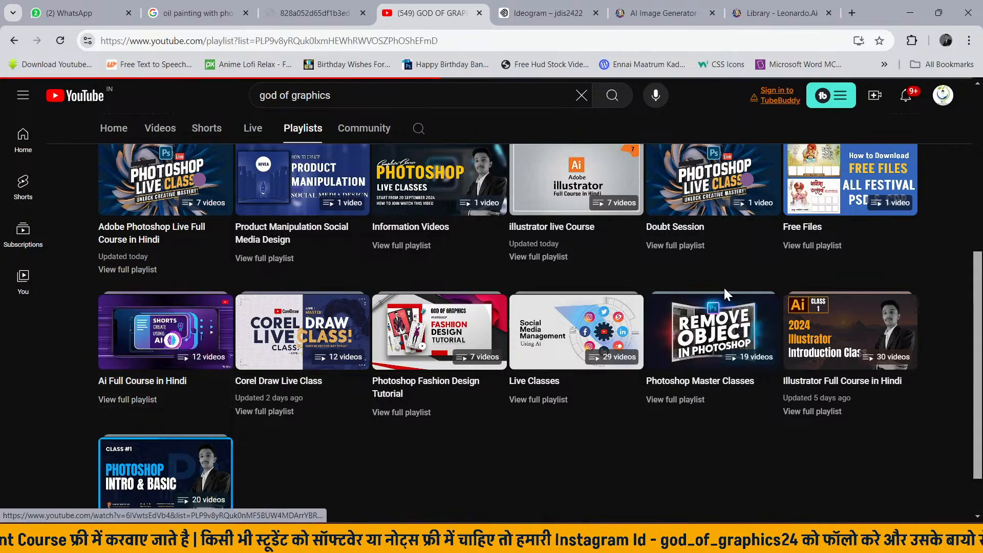
scroll(584, 287, down, 9)
scroll(590, 294, up, 1)
scroll(435, 450, down, 1)
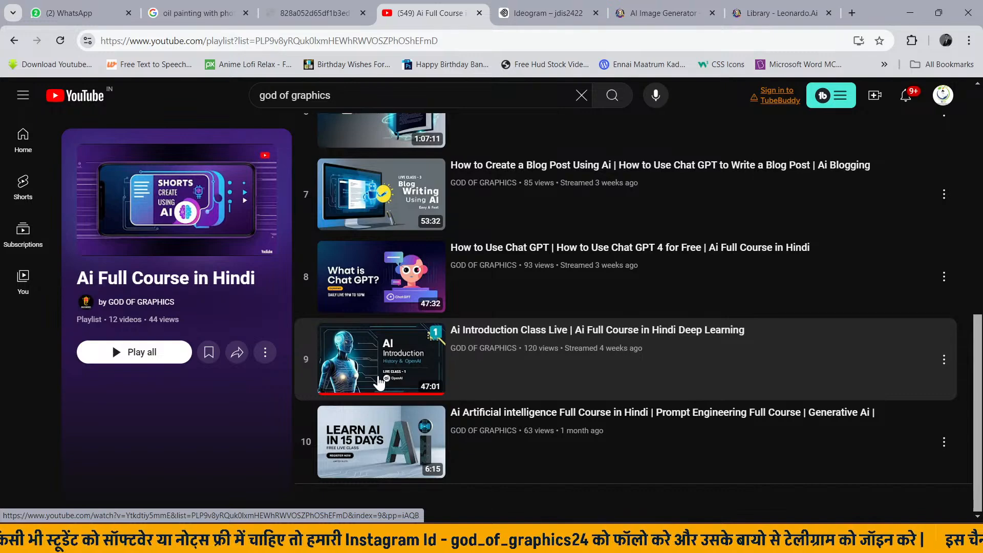
scroll(379, 381, up, 10)
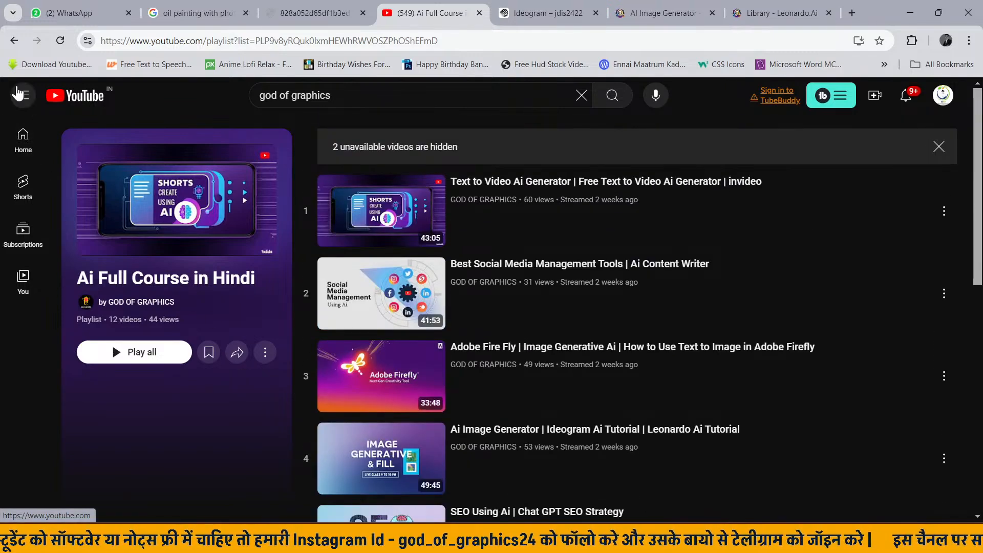
click(15, 40)
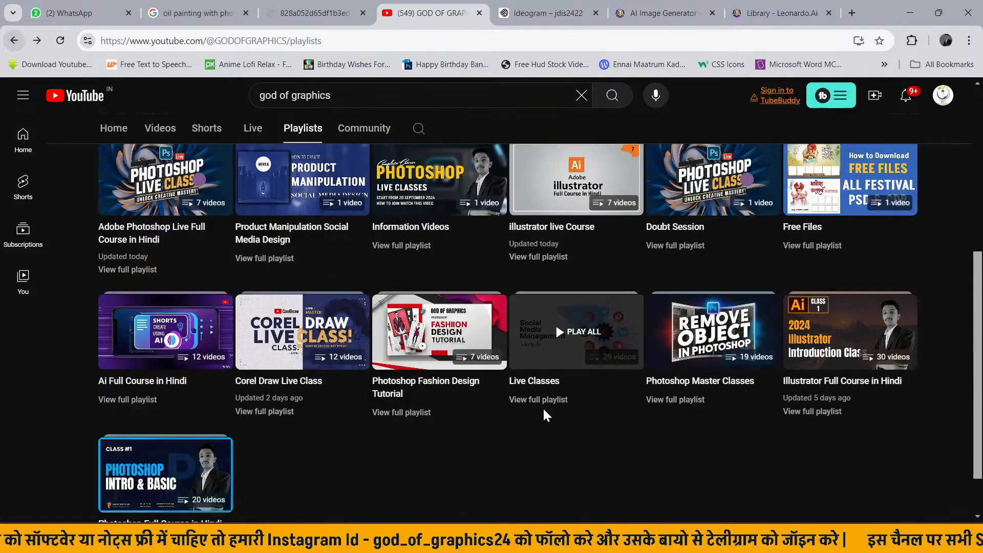
- Open the full Photoshop Master Classes playlist, look through its video thumbnails, and return to the channel's playlists
click(692, 401)
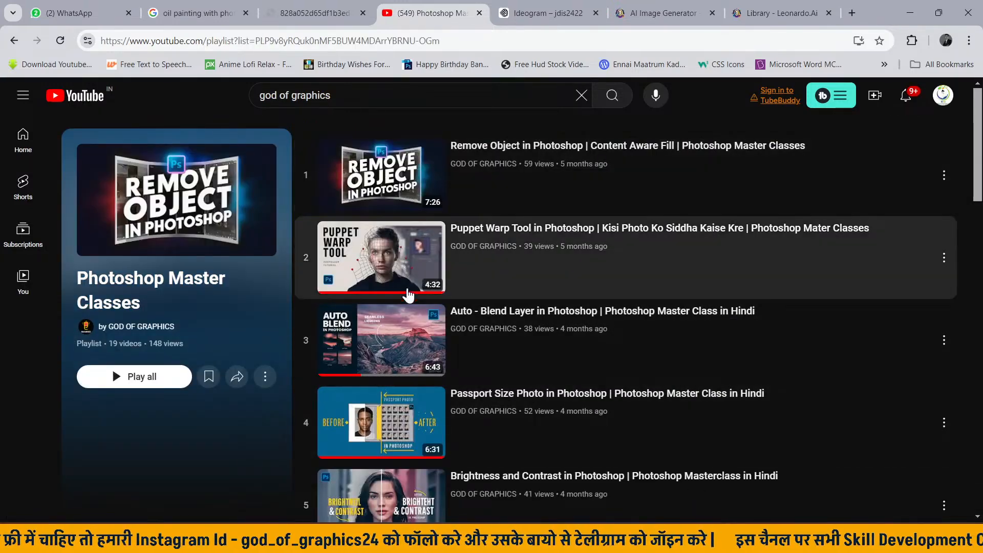
scroll(660, 347, down, 12)
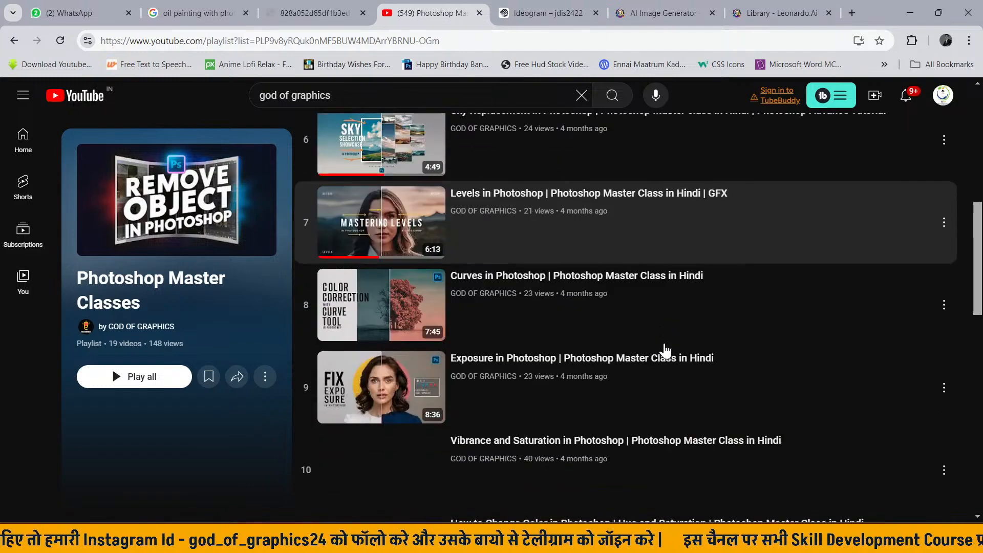
scroll(665, 352, down, 8)
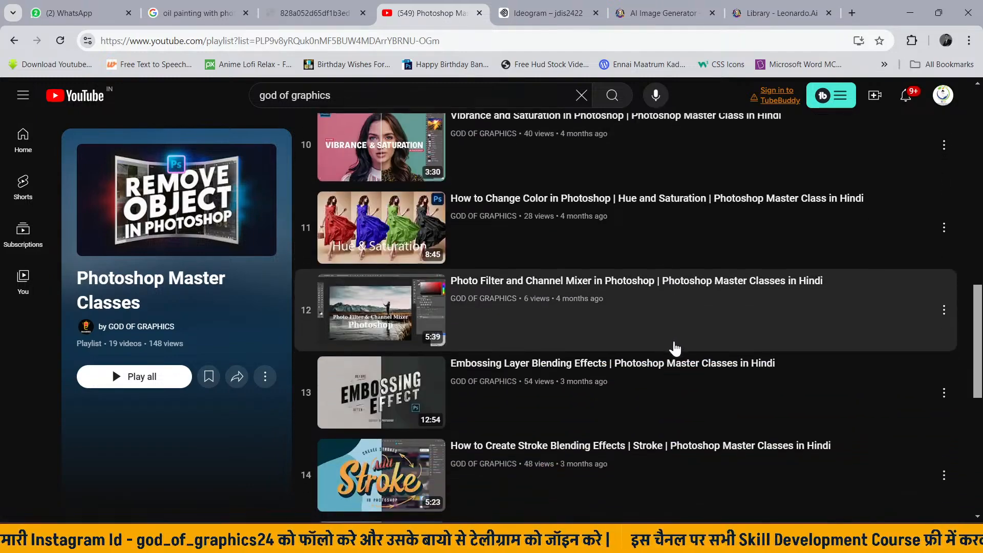
scroll(675, 339, down, 3)
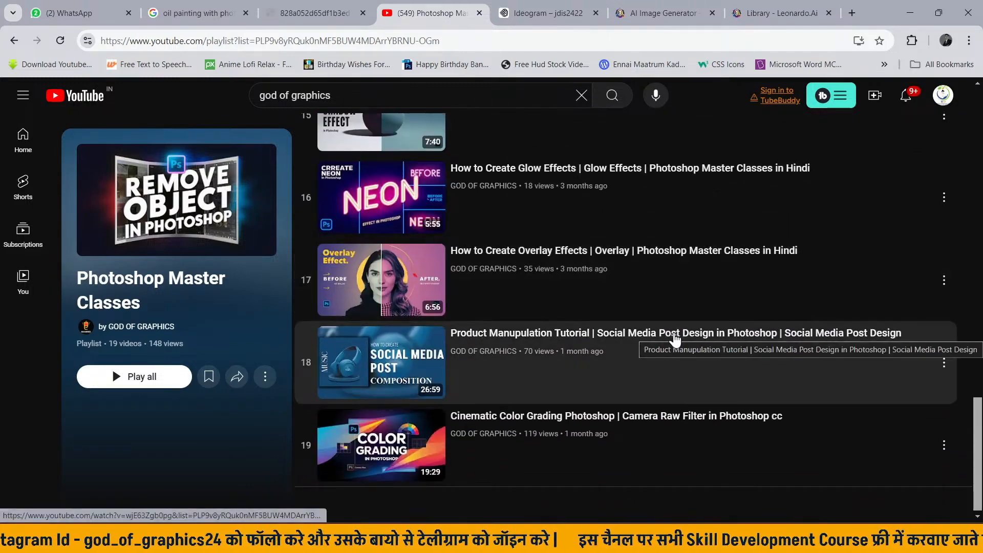
scroll(675, 338, up, 1)
scroll(673, 340, down, 1)
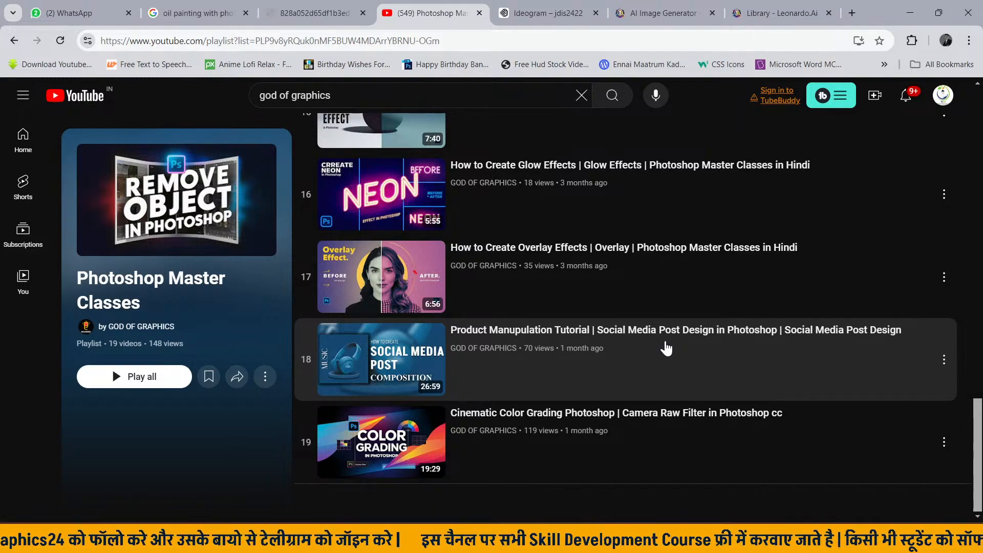
scroll(666, 349, up, 10)
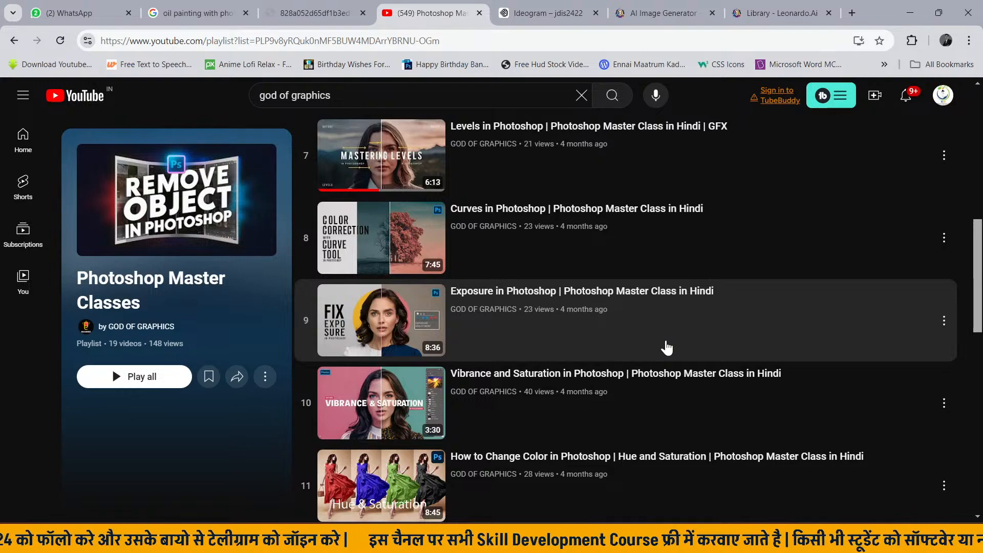
scroll(666, 345, up, 6)
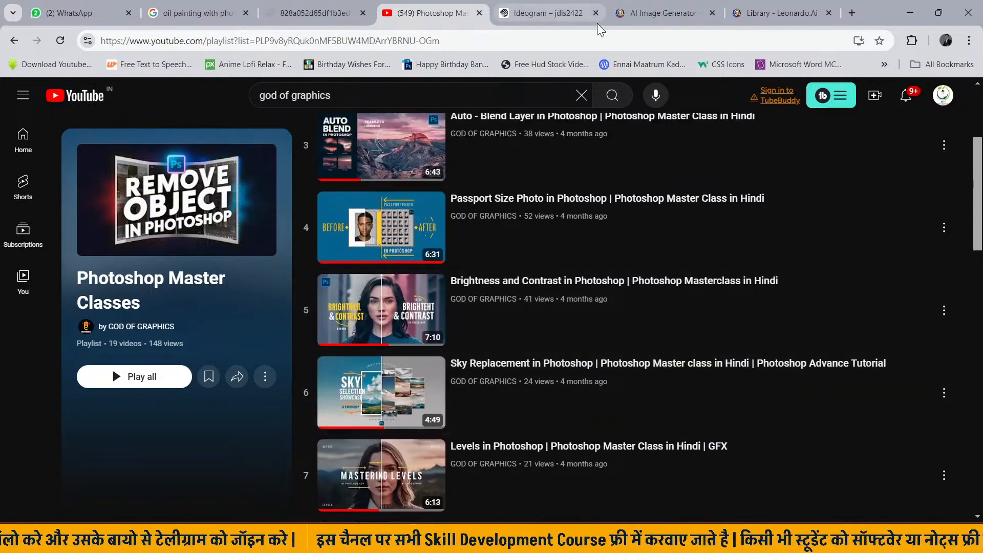
scroll(478, 291, up, 4)
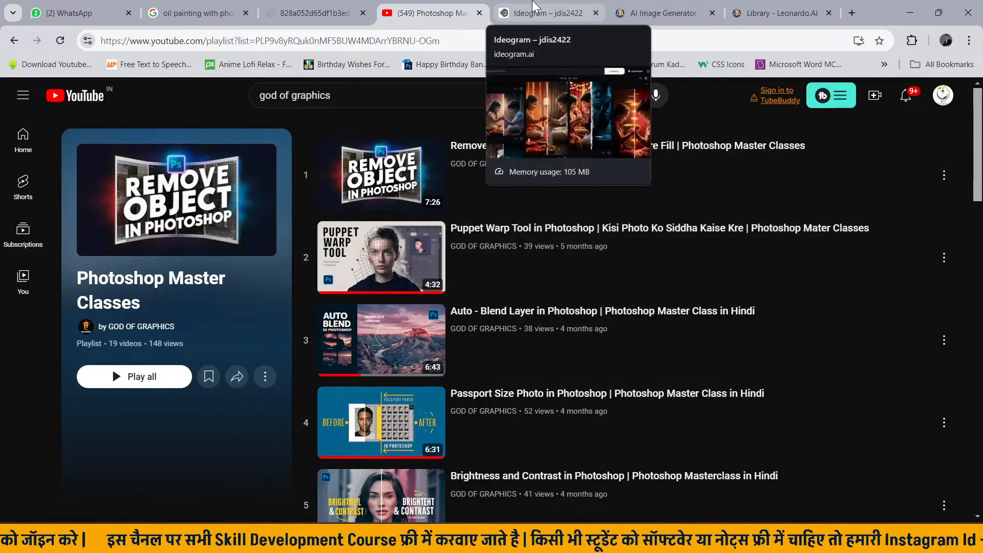
click(534, 6)
click(425, 13)
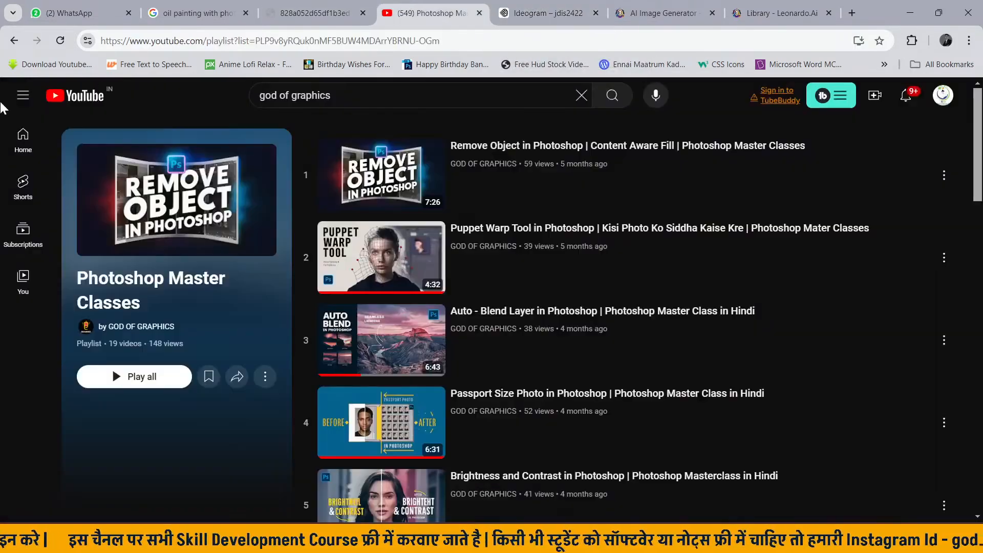
click(12, 42)
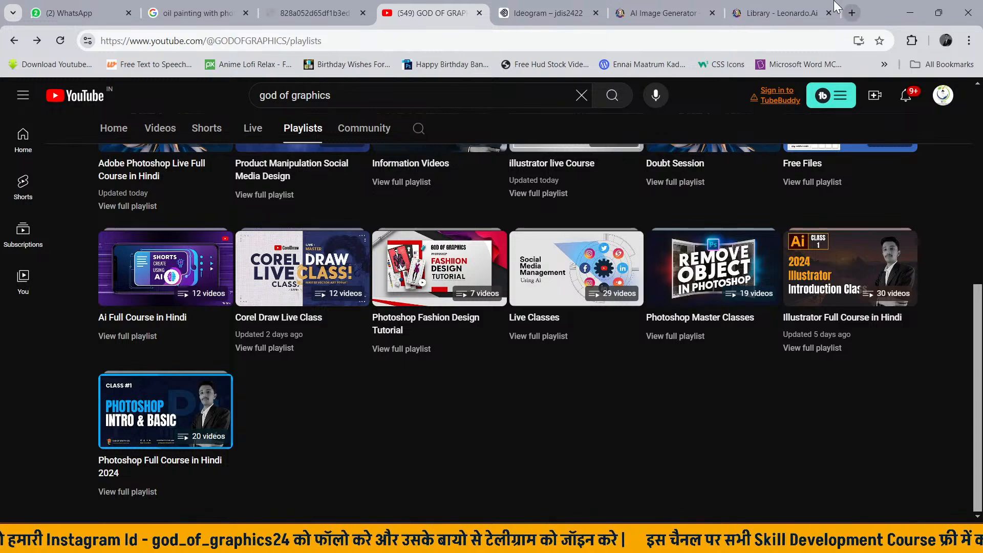
- Open ChatGPT at chat.openai.com in a new browser tab
click(548, 13)
click(857, 13)
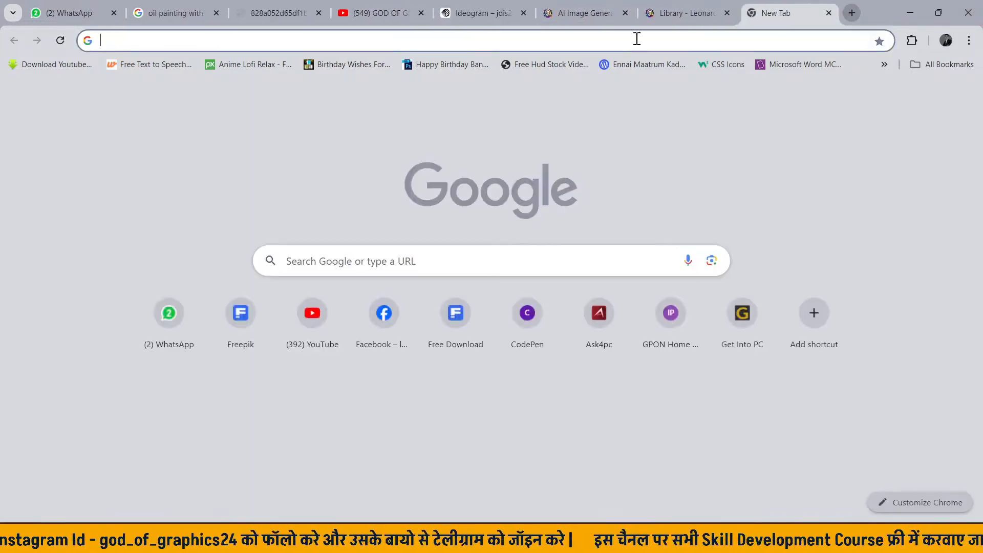
click(646, 39)
text(chat.openai.com)
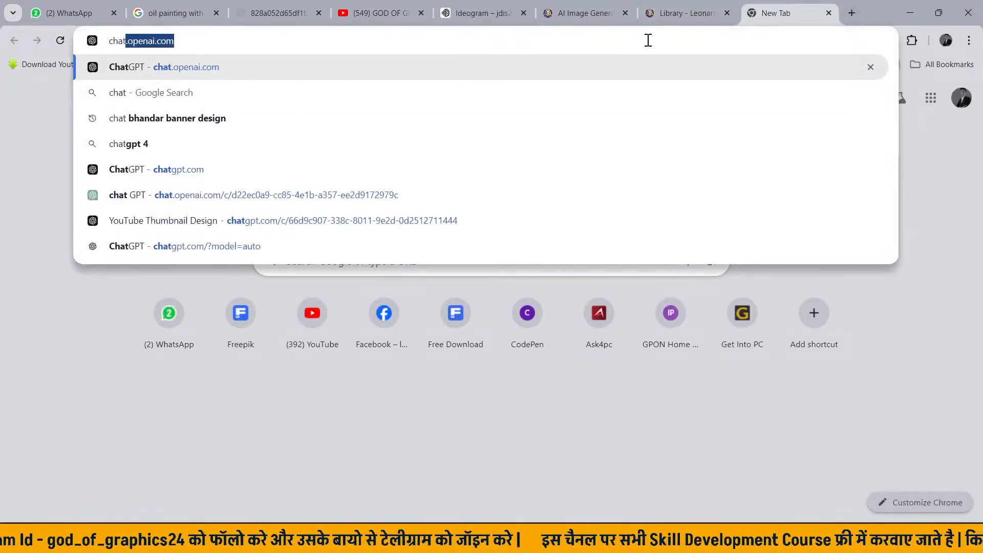
key(Return)
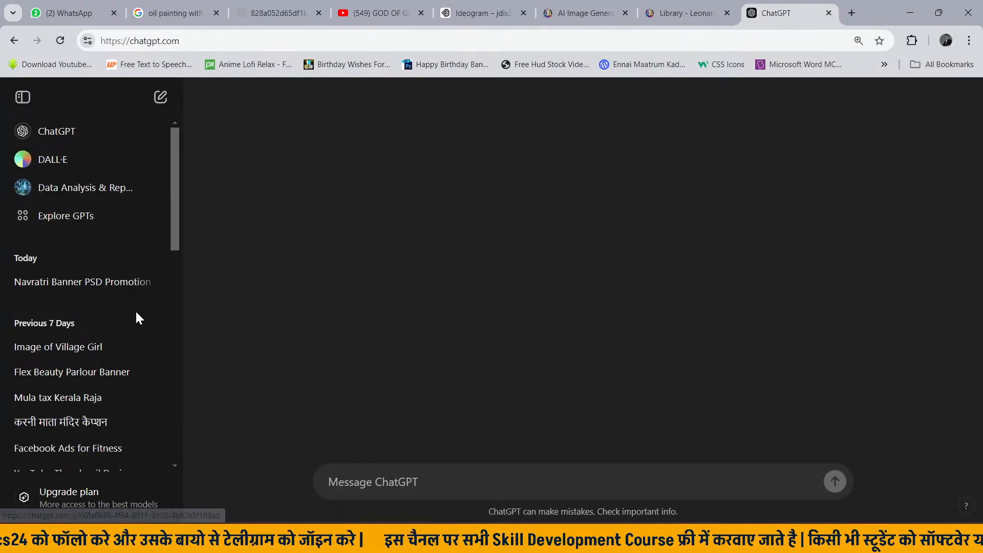
- Open the YouTube Thumbnail Design chat and find the last request, about the 3D Revolve in Illustrator thumbnail
scroll(104, 354, down, 1)
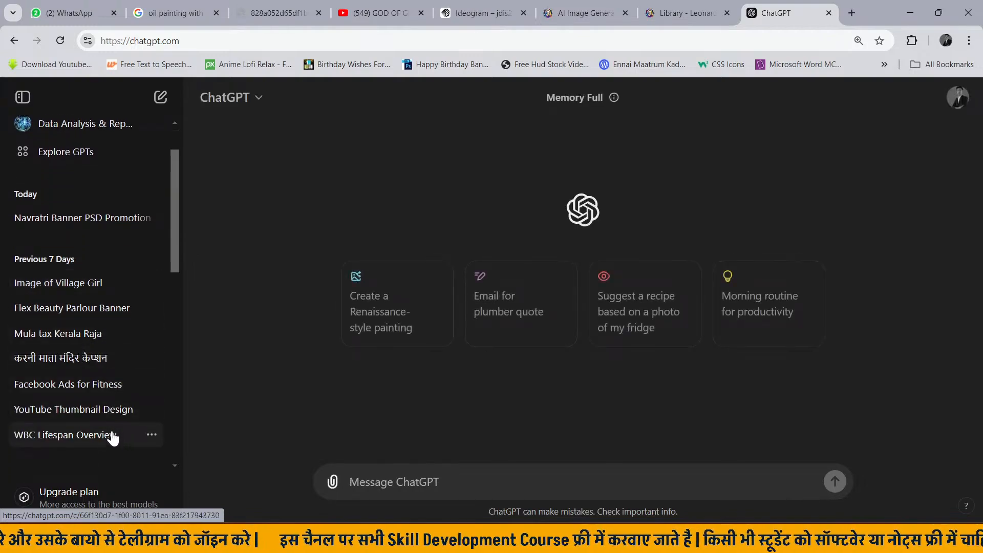
click(94, 410)
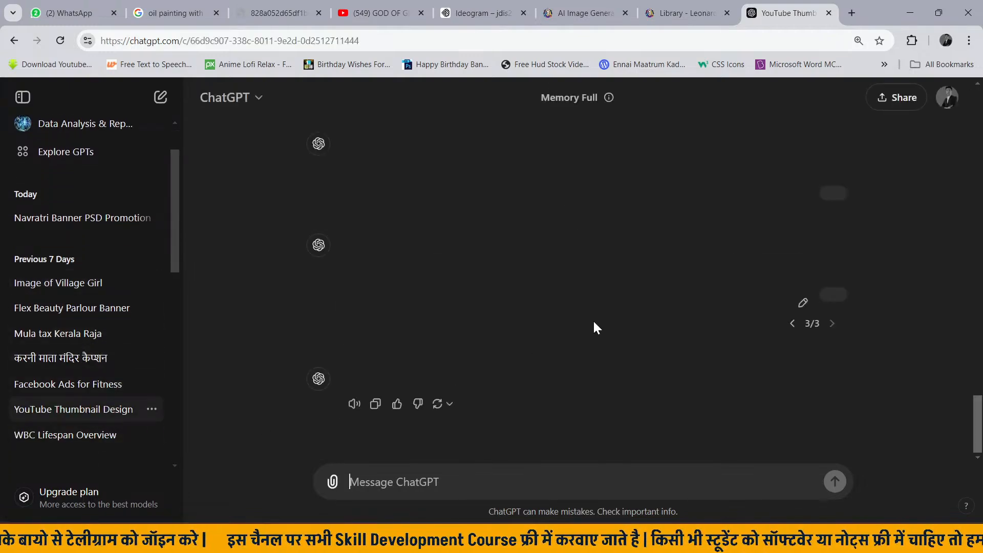
scroll(578, 302, up, 5)
scroll(579, 303, up, 7)
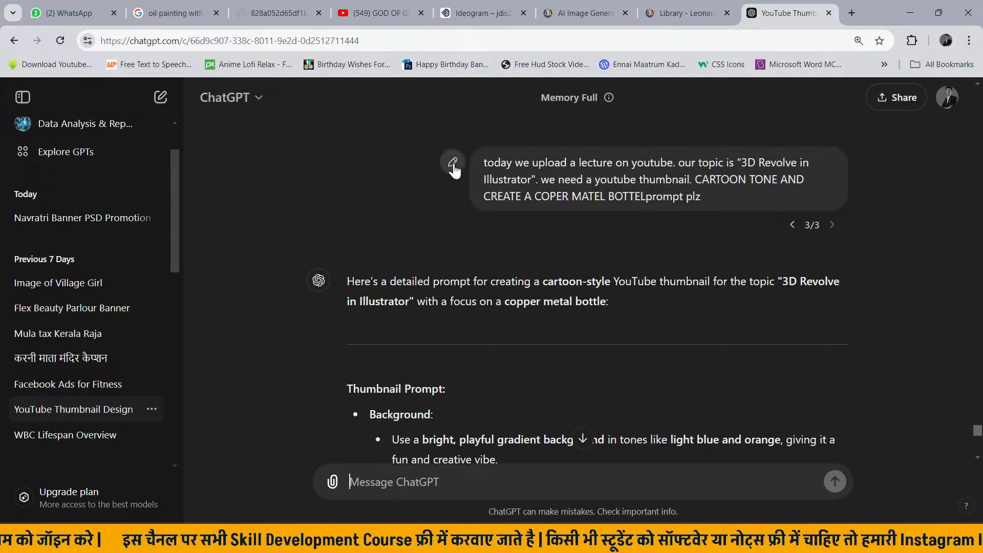
- Edit the 3D Revolve in Illustrator request, replacing its quoted topic with "color theory"
click(453, 163)
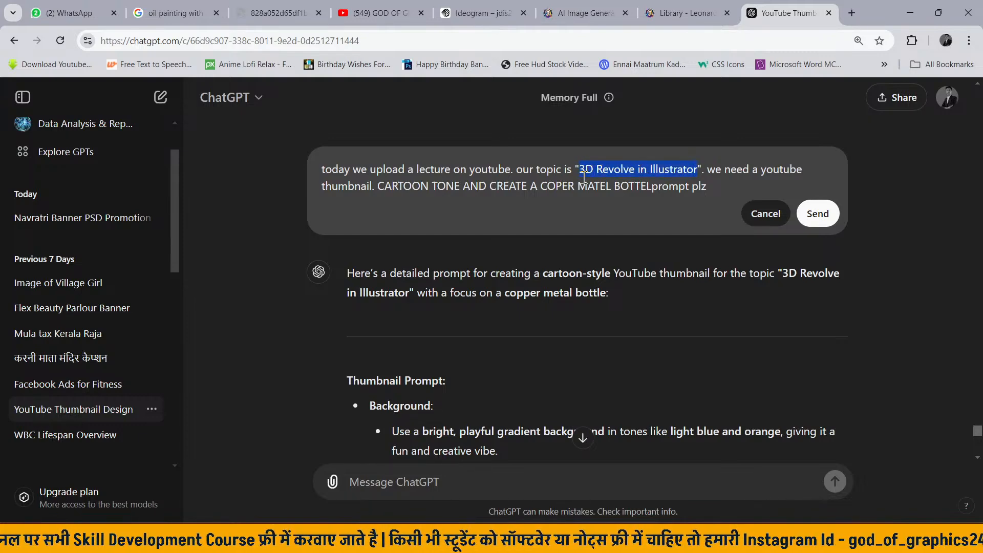
text(color theory in p)
key(BackSpace)
key(BackSpace)
key(BackSpace)
key(BackSpace)
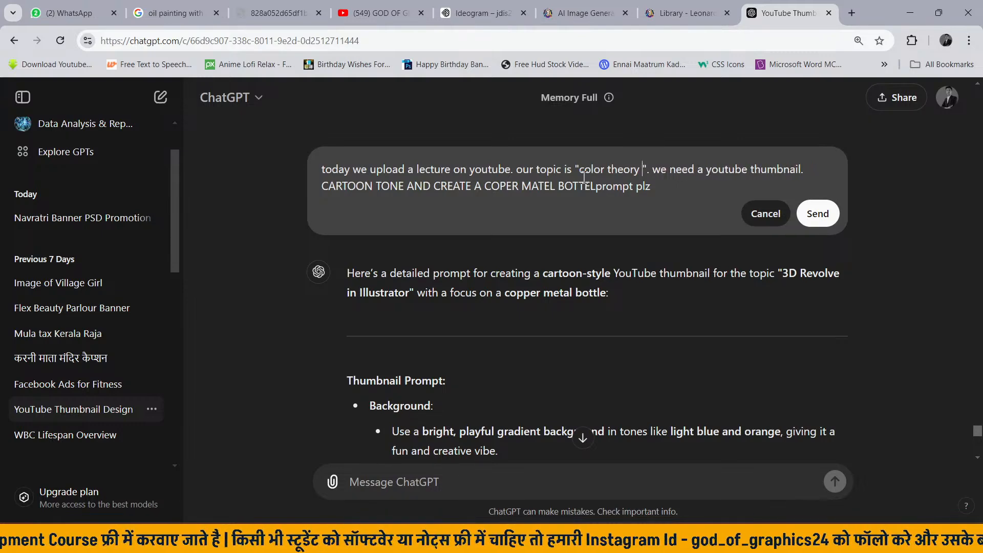
key(BackSpace)
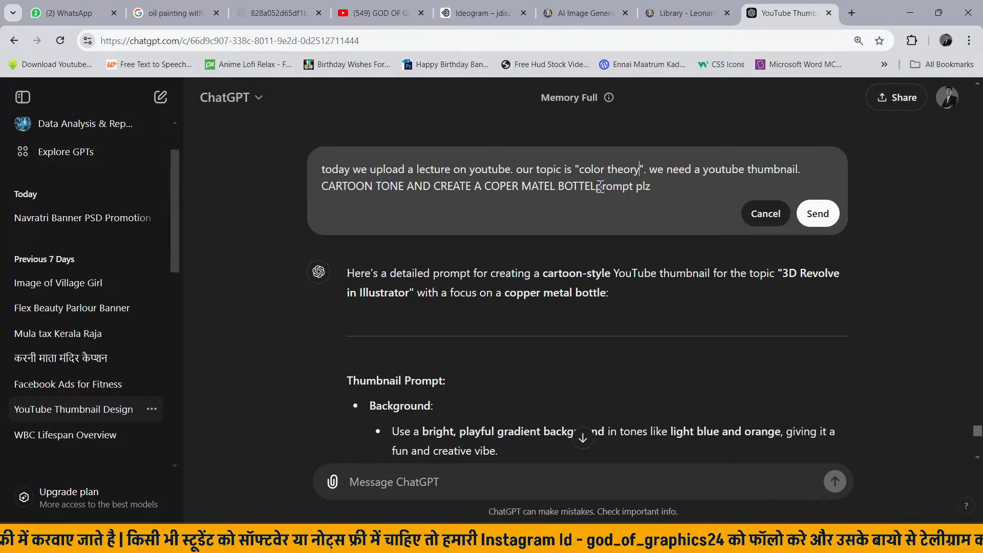
- Remove the cartoon tone and copper metal bottle instruction from the request, keeping "prompt plz"
key(BackSpace)
key(BackSpace)
key(BackSpace)
key(BackSpace)
key(BackSpace)
key(BackSpace)
key(BackSpace)
key(BackSpace)
key(BackSpace)
key(BackSpace)
key(BackSpace)
key(BackSpace)
key(BackSpace)
key(BackSpace)
key(BackSpace)
key(BackSpace)
key(BackSpace)
key(BackSpace)
key(BackSpace)
key(BackSpace)
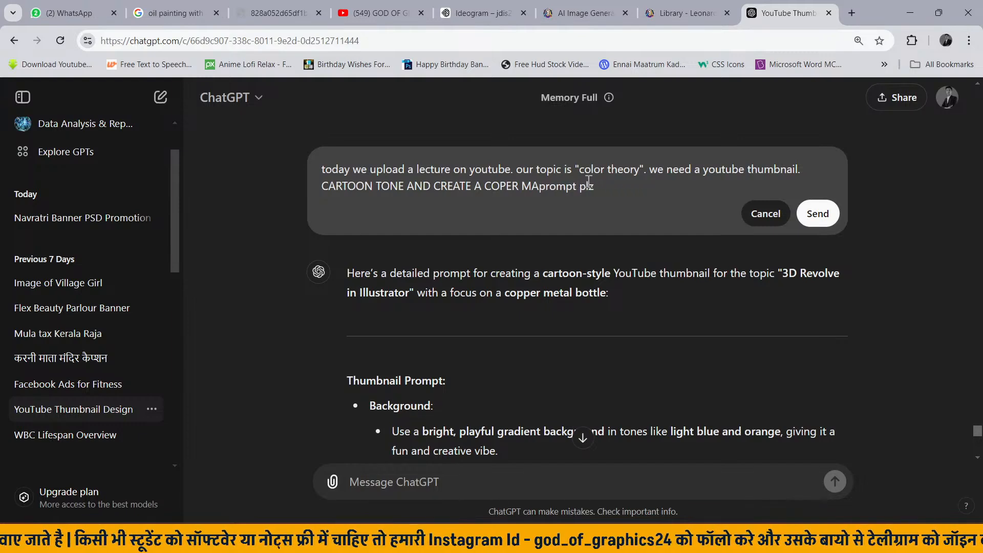
key(BackSpace)
key(BackSpace)
key(BackSpace)
key(BackSpace)
key(BackSpace)
key(BackSpace)
key(BackSpace)
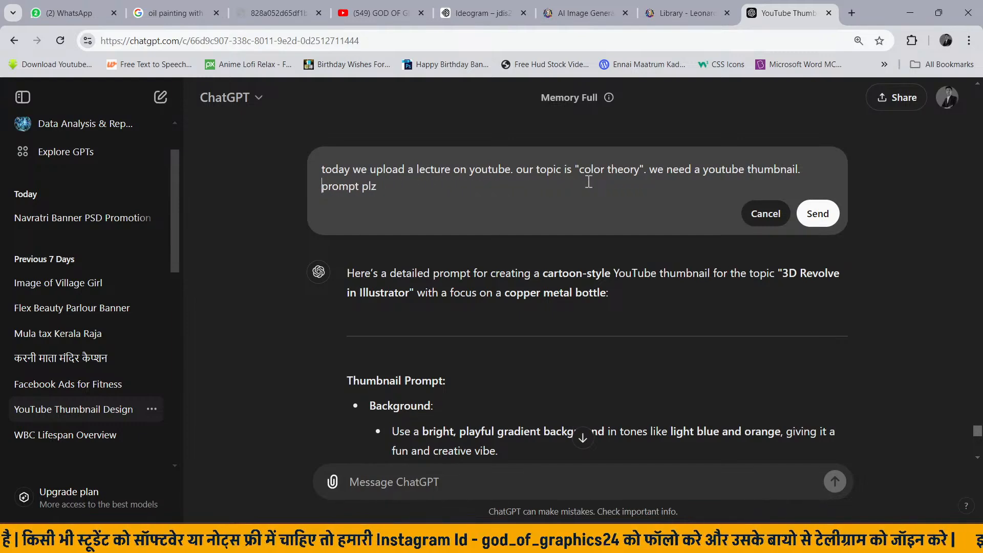
- Add "only" after "prompt" in the edited request and send it to ChatGPT
key(Return)
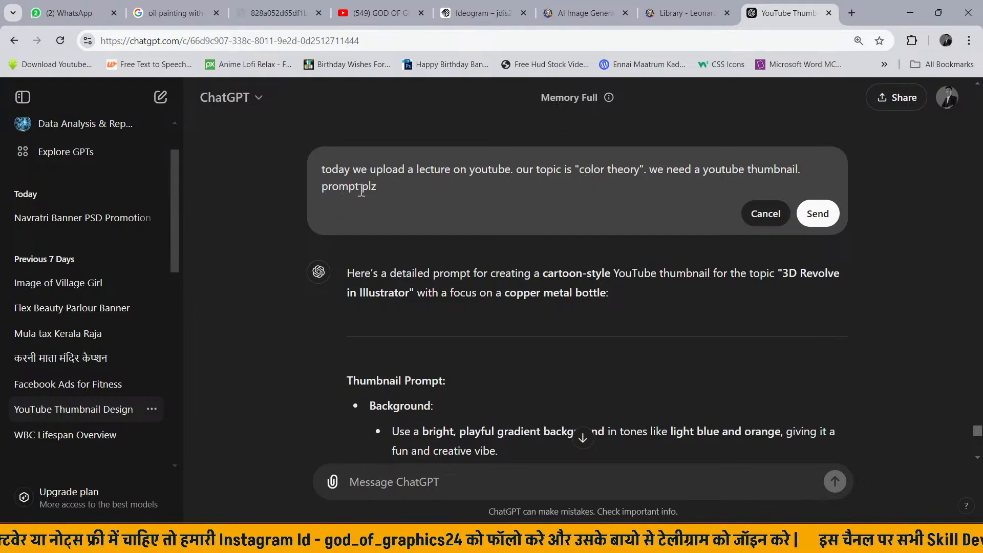
text(only)
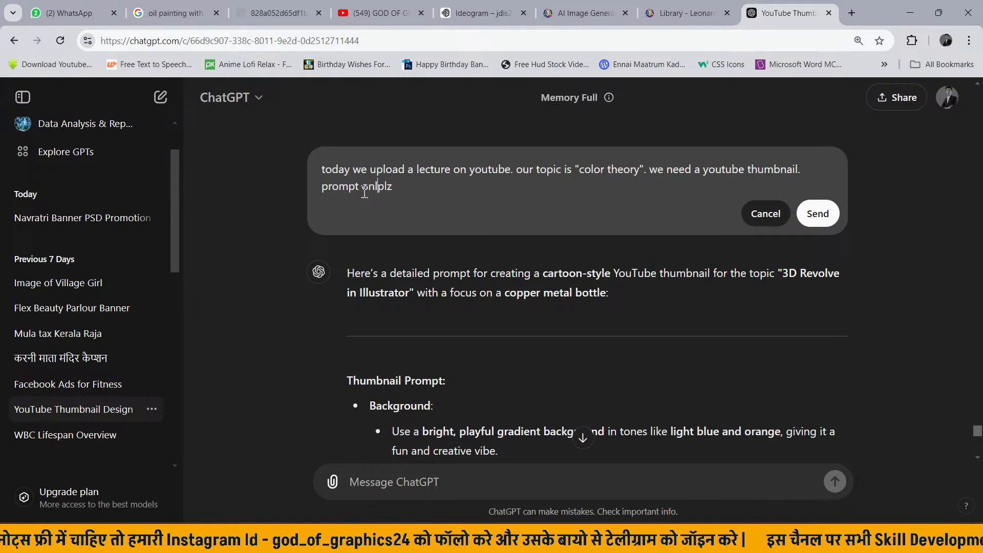
click(818, 214)
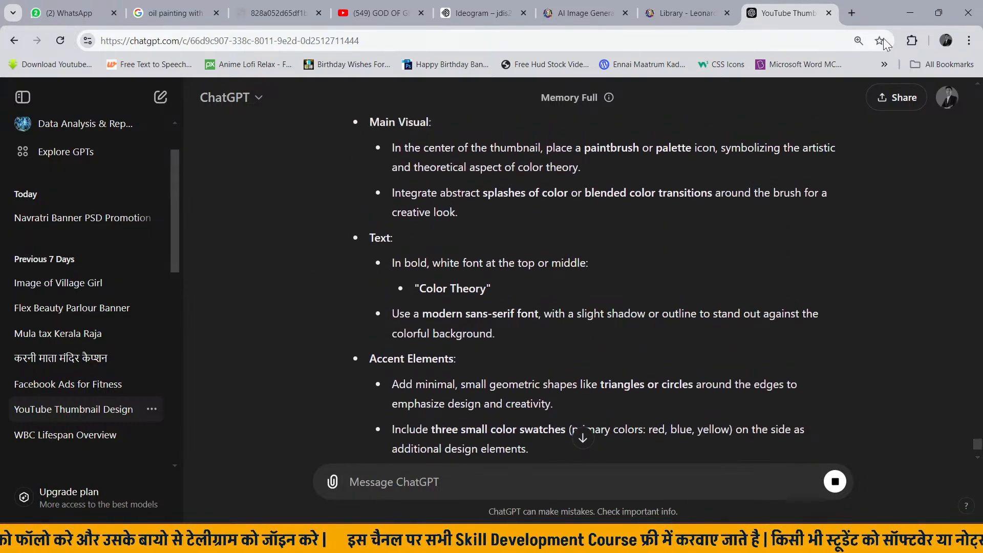
- Open the vecteno.com website in a new browser tab
click(852, 10)
click(803, 41)
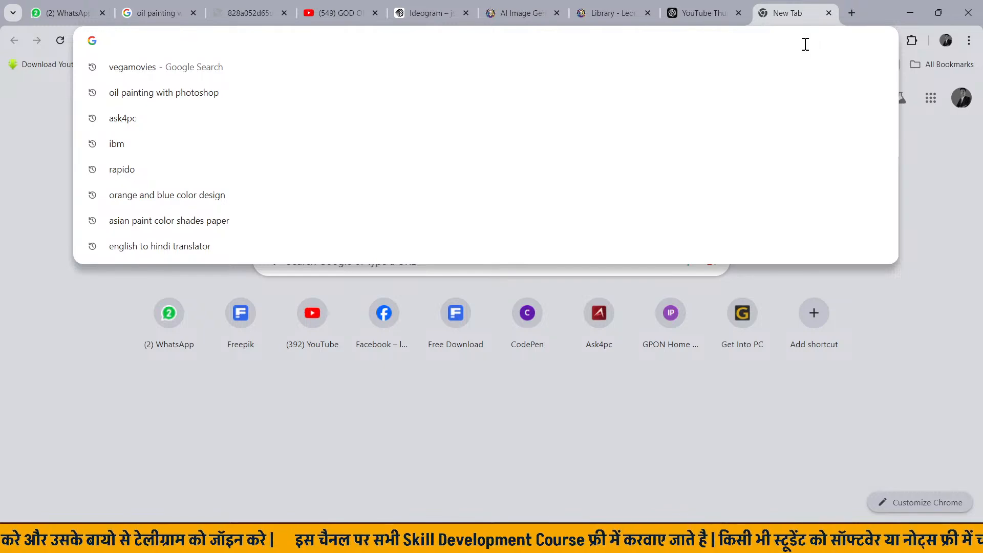
text(vecteno)
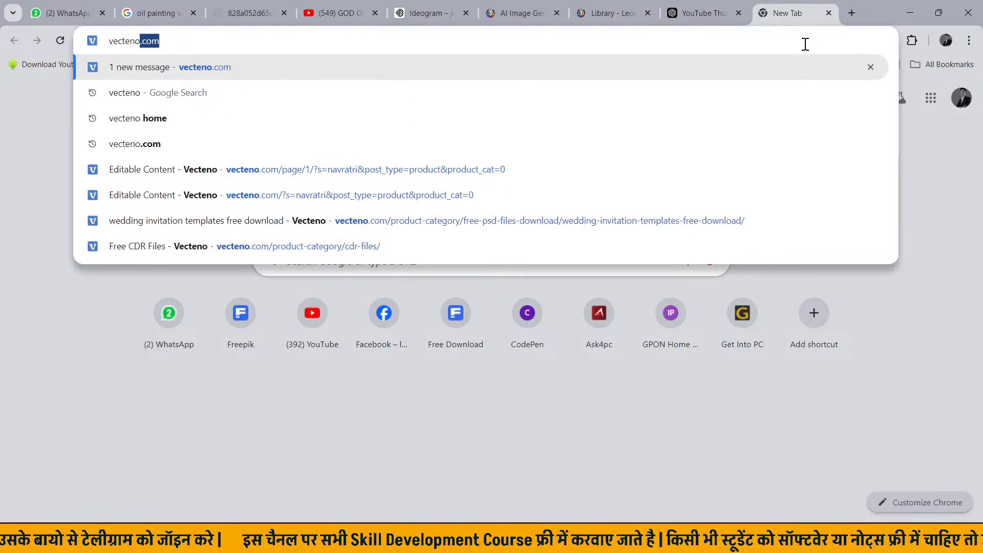
key(Return)
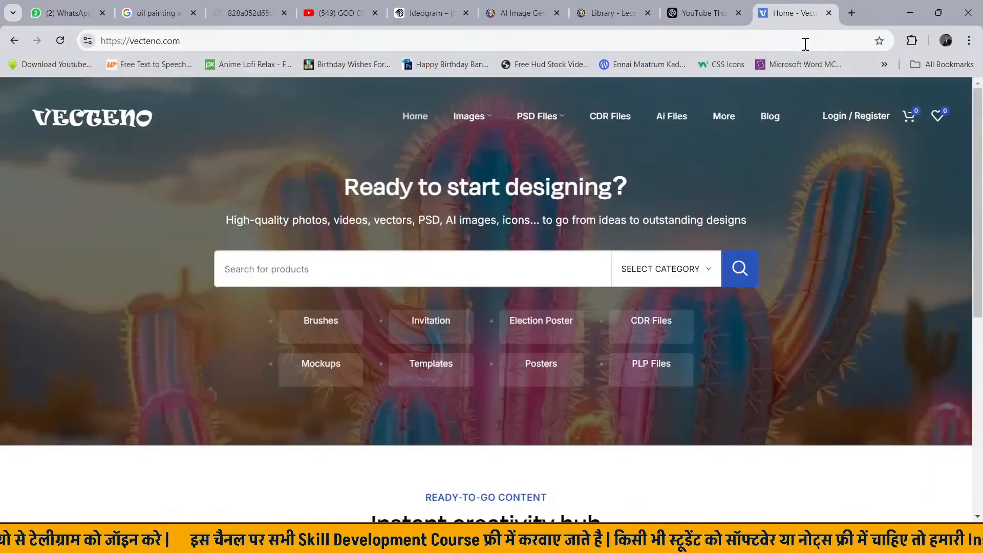
- Search Vecteno for "navratri" and look through the banner, poster and PNG pack results
click(404, 282)
text(na)
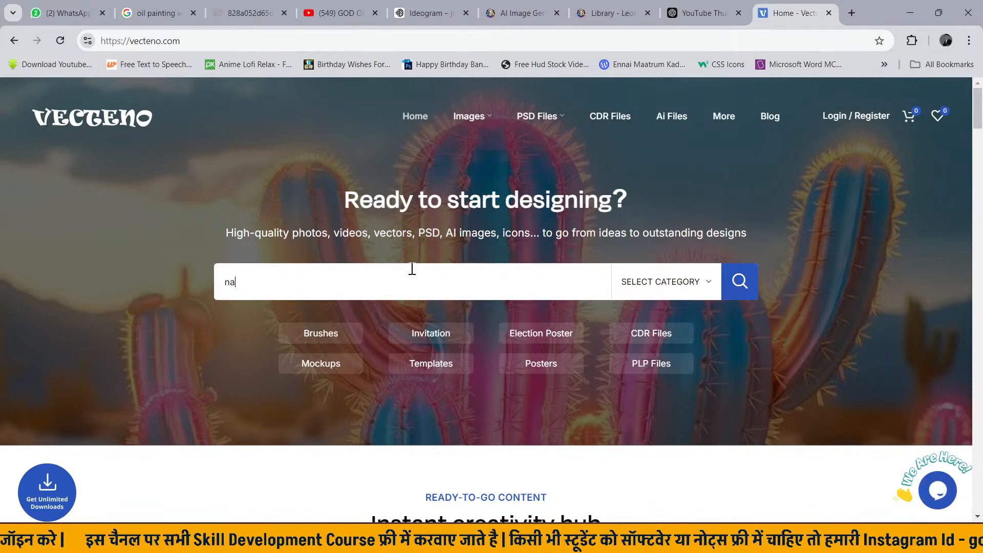
text(vra)
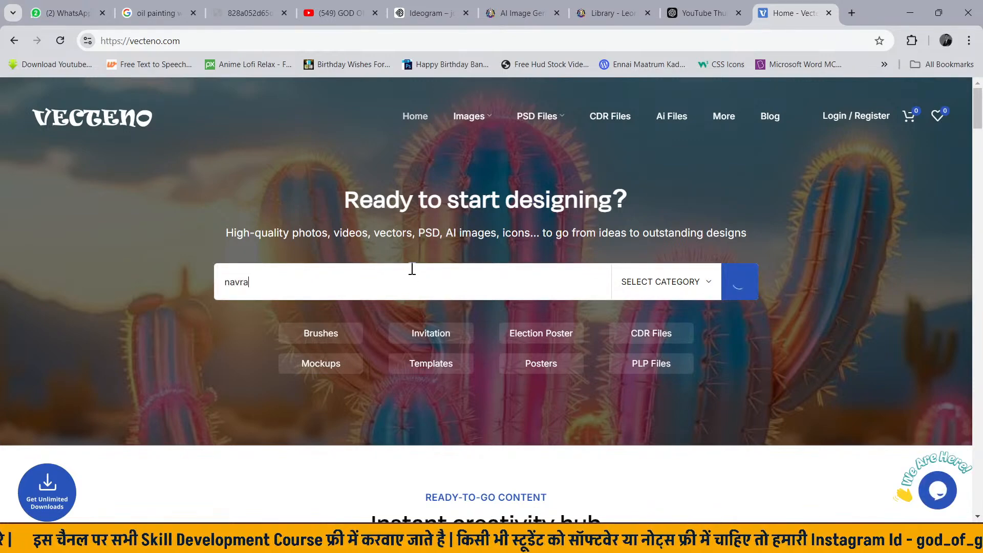
text(tri)
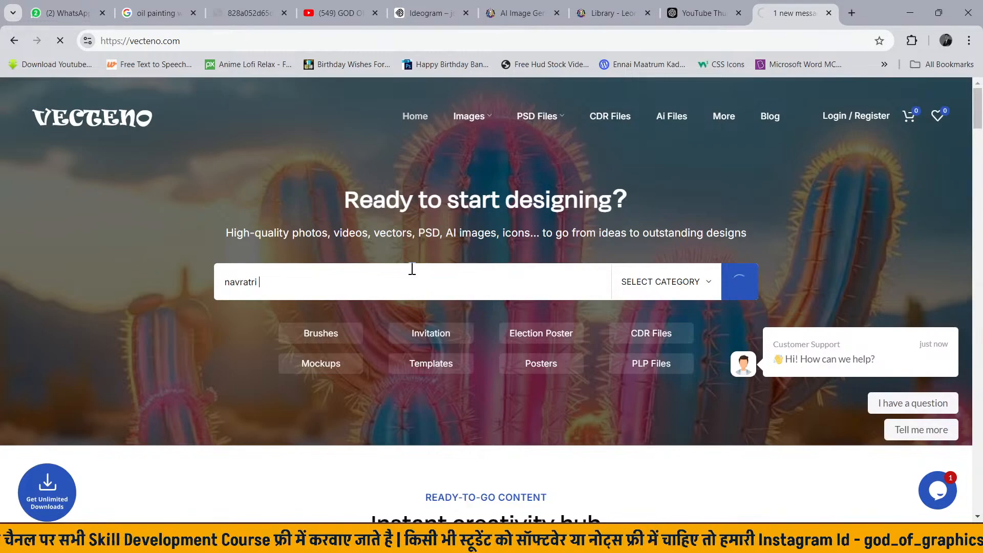
key(Return)
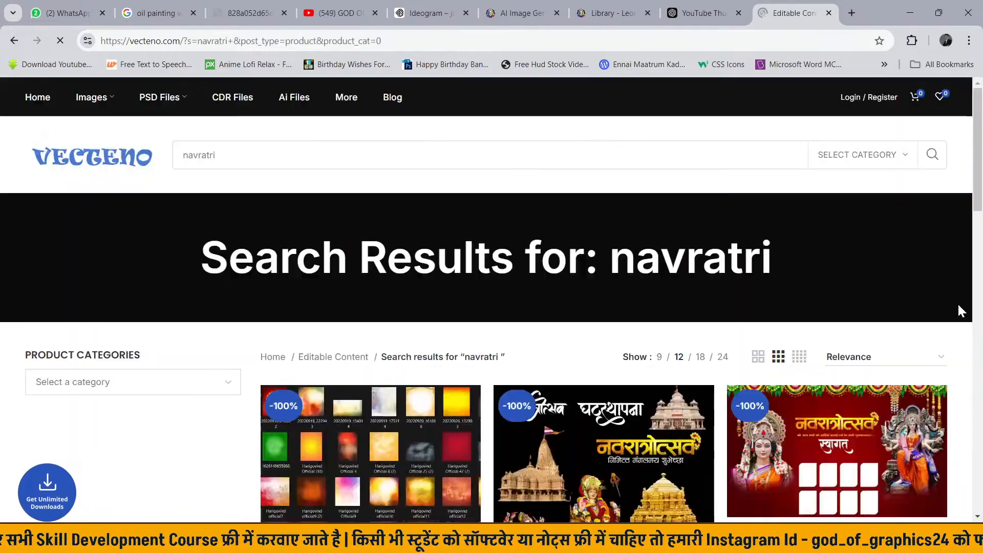
scroll(678, 278, down, 12)
scroll(742, 282, up, 13)
scroll(777, 281, down, 5)
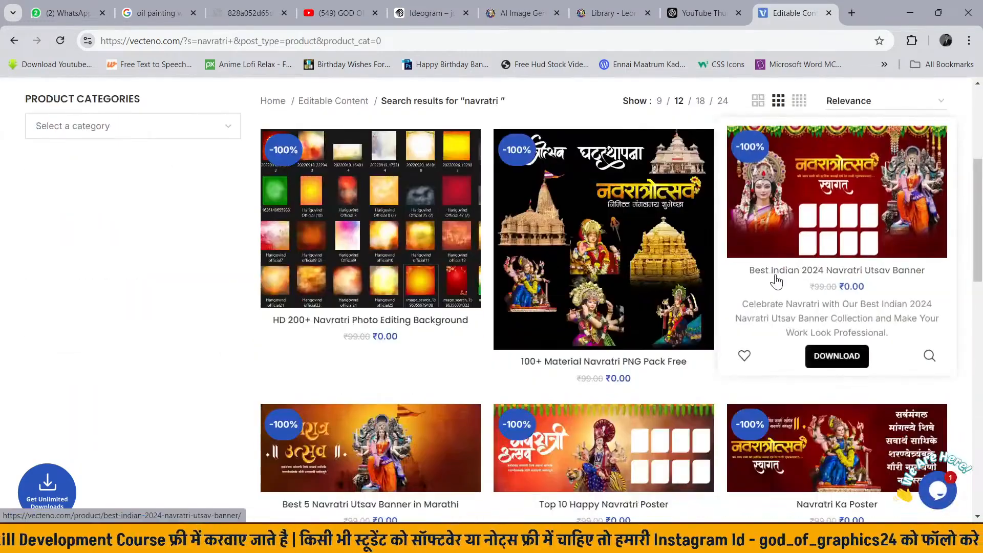
scroll(777, 280, down, 8)
scroll(786, 279, up, 10)
scroll(762, 278, up, 3)
- Return to the ChatGPT thumbnail chat, review the "color theory" request, and copy the full thumbnail prompt response
click(580, 6)
click(712, 7)
scroll(579, 285, down, 5)
scroll(617, 316, up, 12)
scroll(671, 192, down, 1)
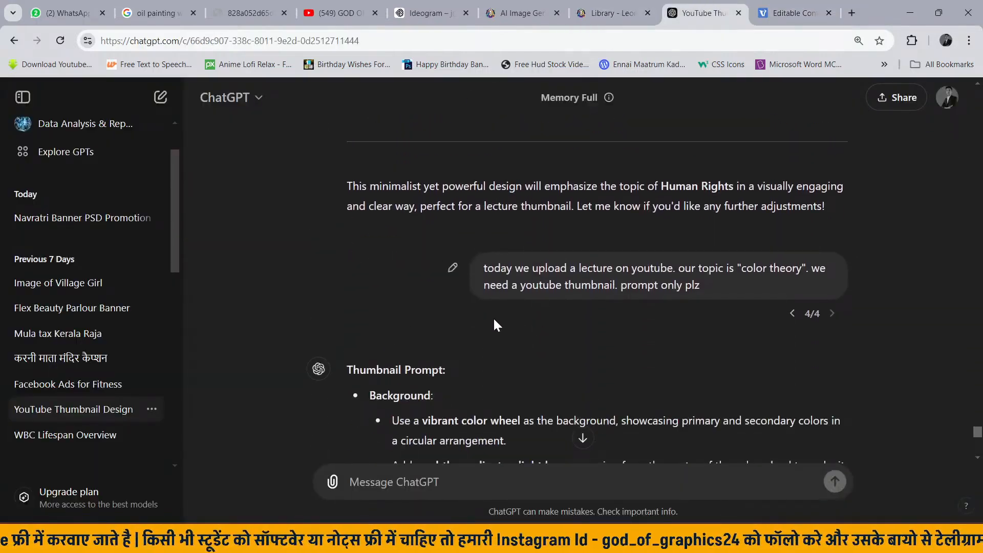
scroll(614, 318, down, 10)
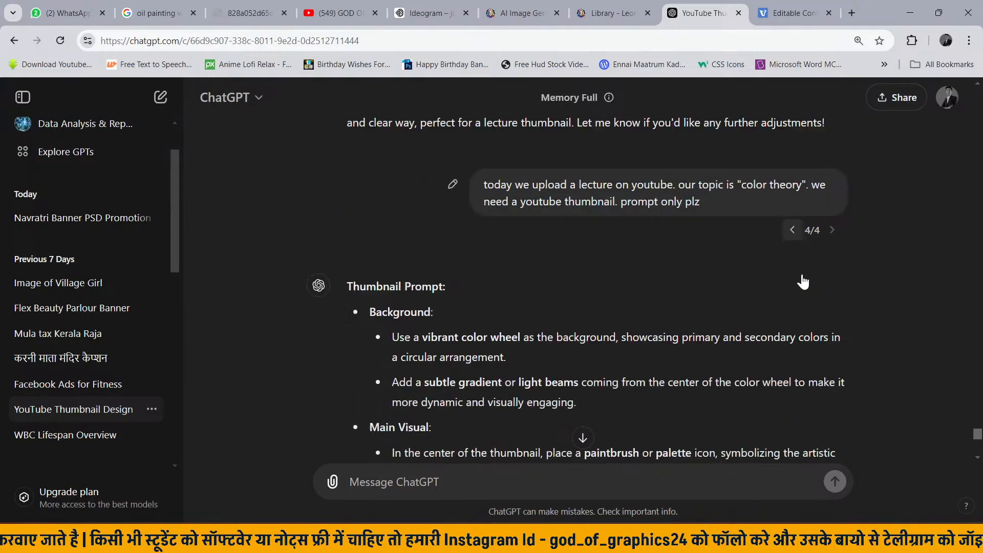
click(375, 404)
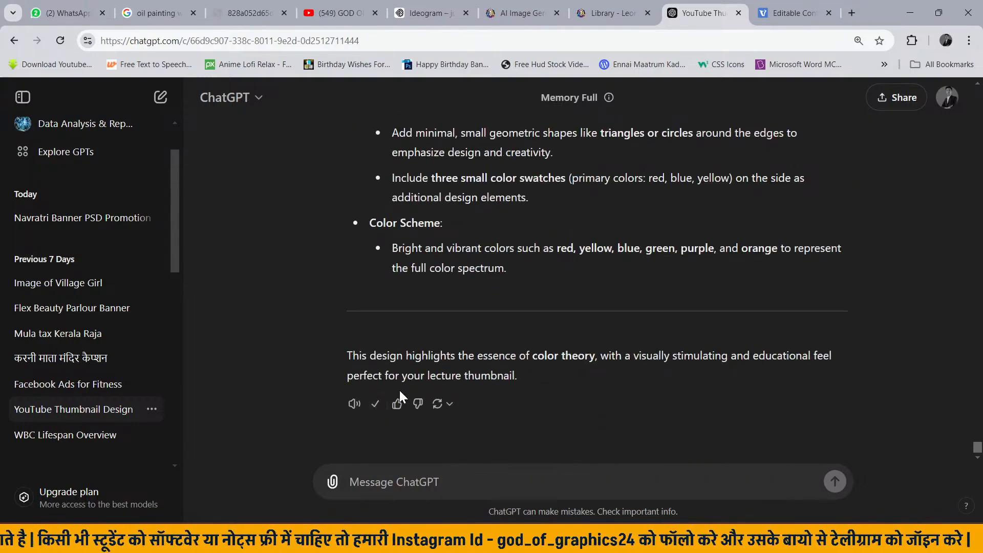
- Switch to Ideogram, paste the copied thumbnail prompt, set the aspect ratio to 16:9 and generate the images
click(430, 13)
click(348, 97)
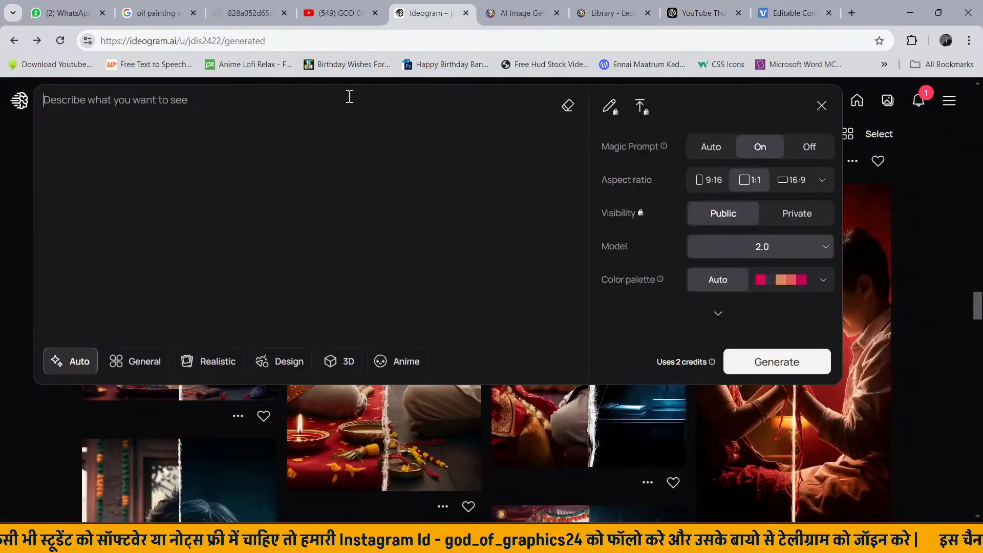
key(ctrl+v)
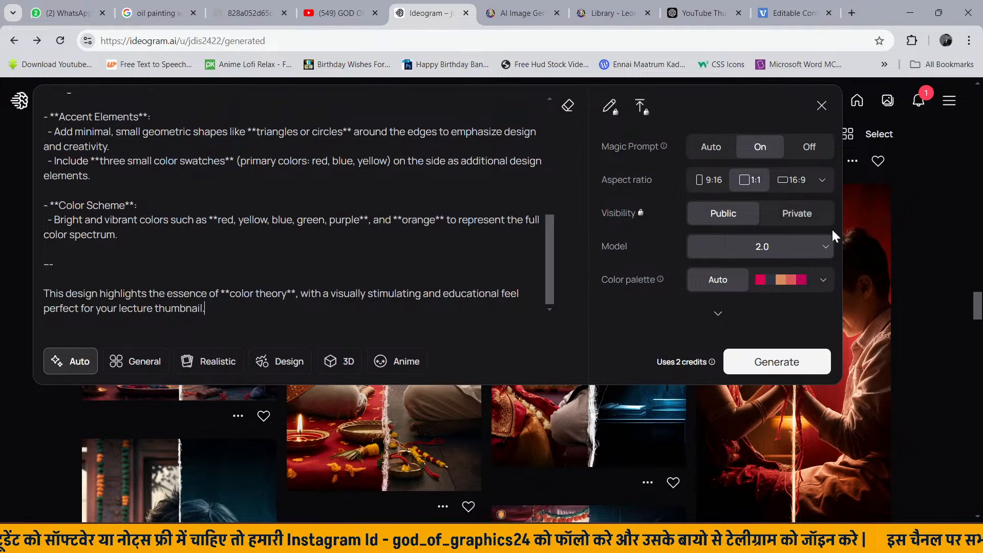
click(797, 191)
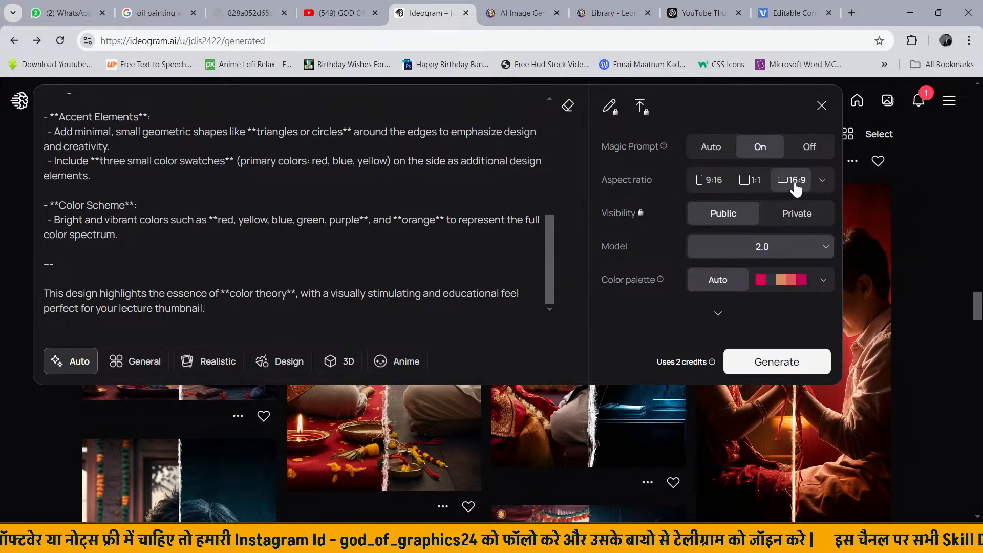
click(788, 361)
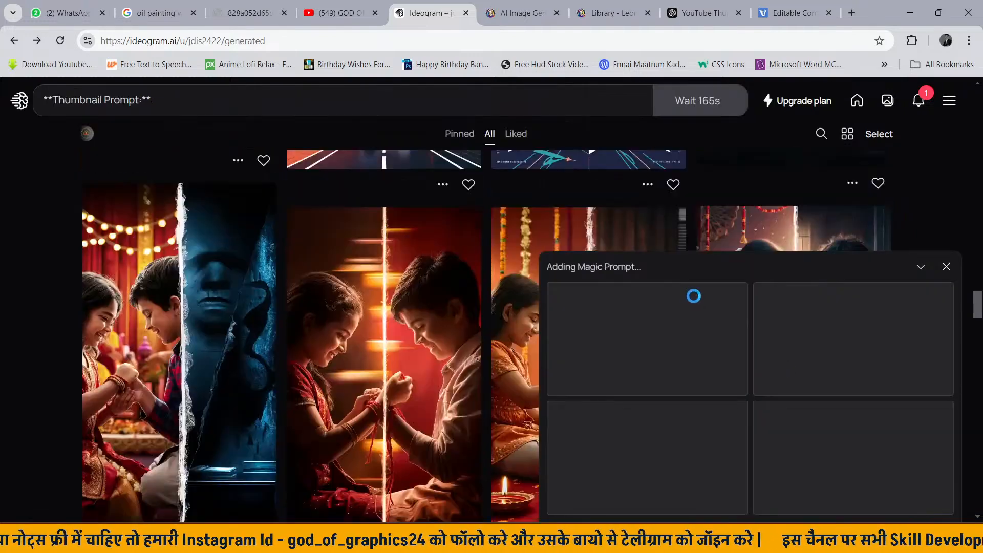
- Switch to the Leonardo.Ai library, close the open image preview and return to the Image Creation prompt
click(594, 13)
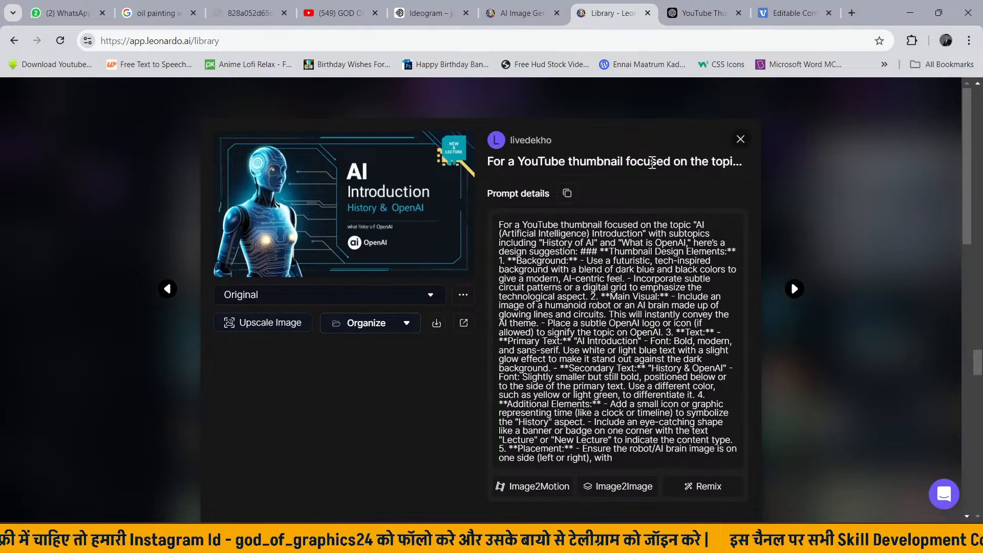
click(901, 256)
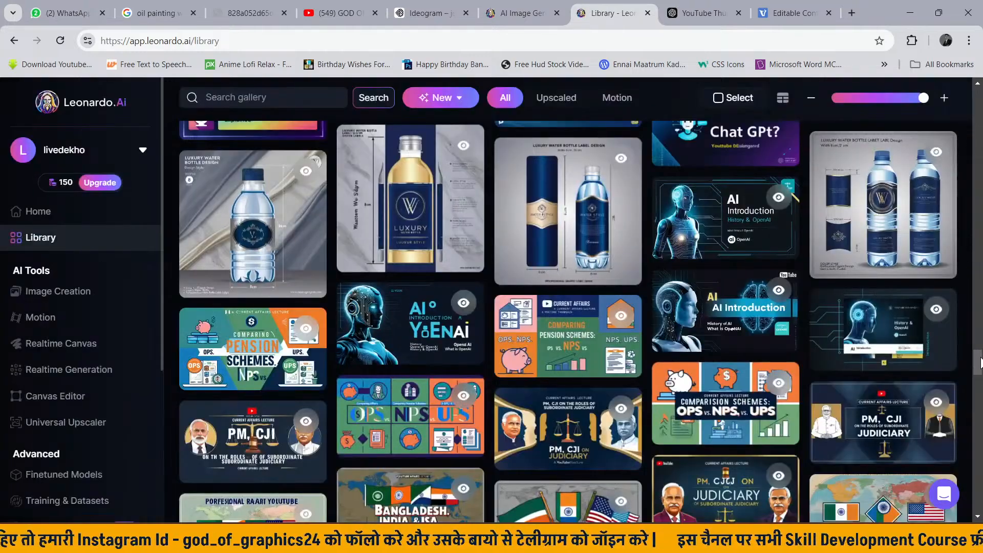
drag(980, 358, 980, 95)
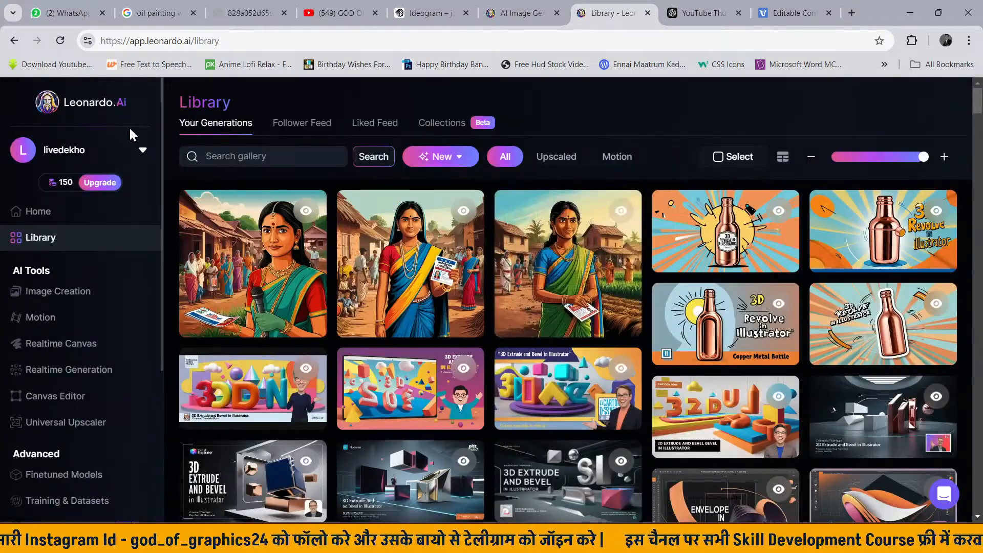
click(14, 41)
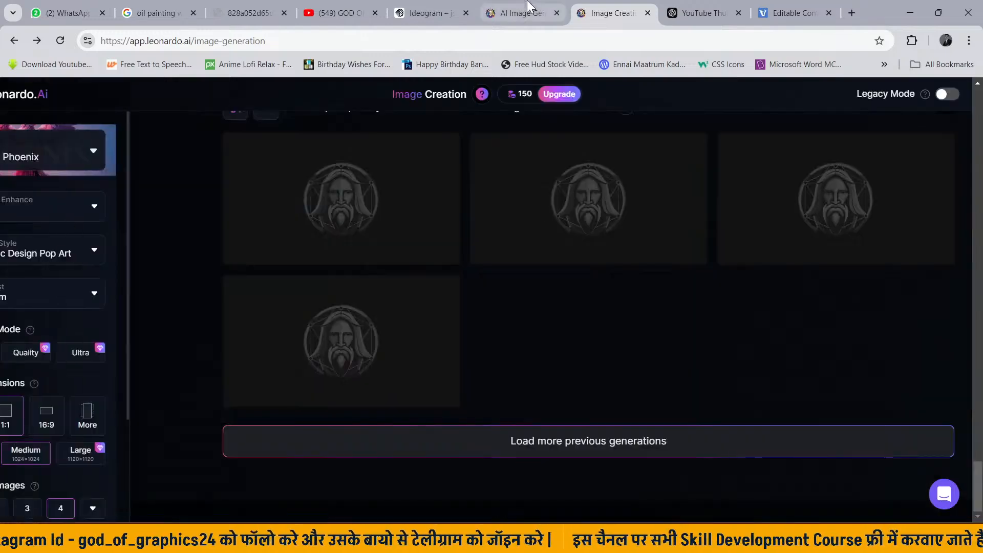
scroll(477, 289, up, 20)
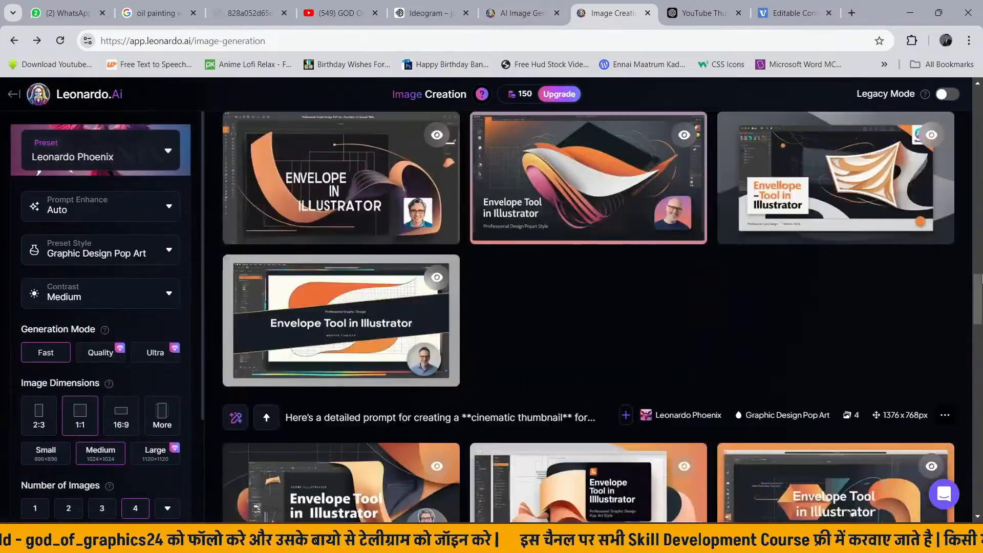
drag(980, 302, 979, 114)
- Replace the village girl prompt with the copied color theory prompt, set the dimensions to 16:9 and generate four images
click(666, 231)
key(ctrl+a)
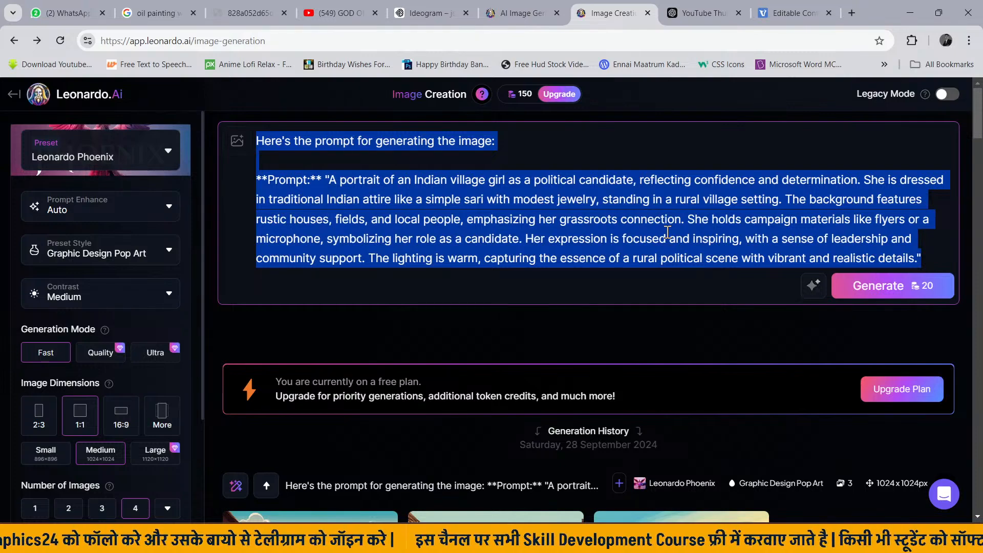
key(ctrl+v)
scroll(668, 232, down, 10)
scroll(668, 232, up, 5)
click(121, 415)
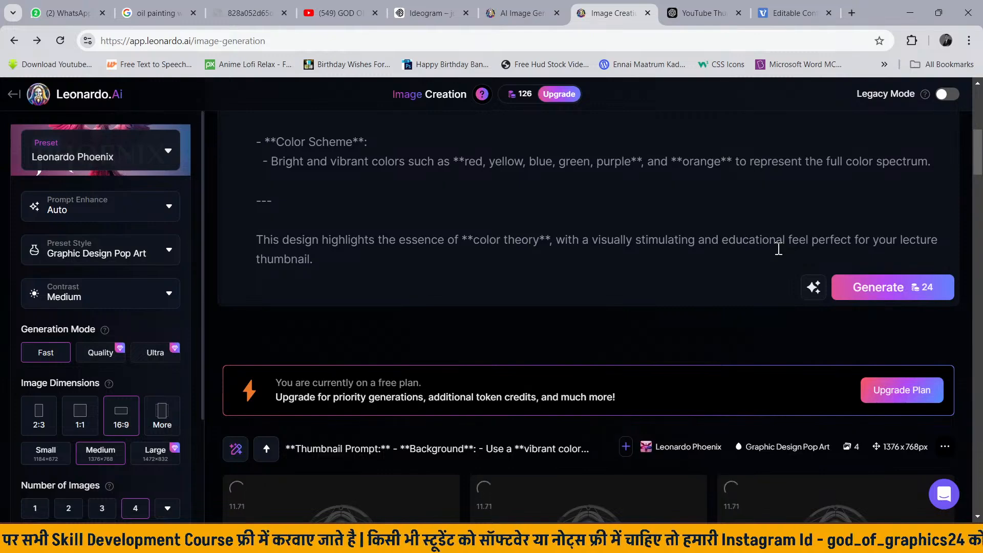
- Open the generated Color Theory images in Leonardo.Ai, compare them at full size and close the preview
scroll(776, 248, down, 5)
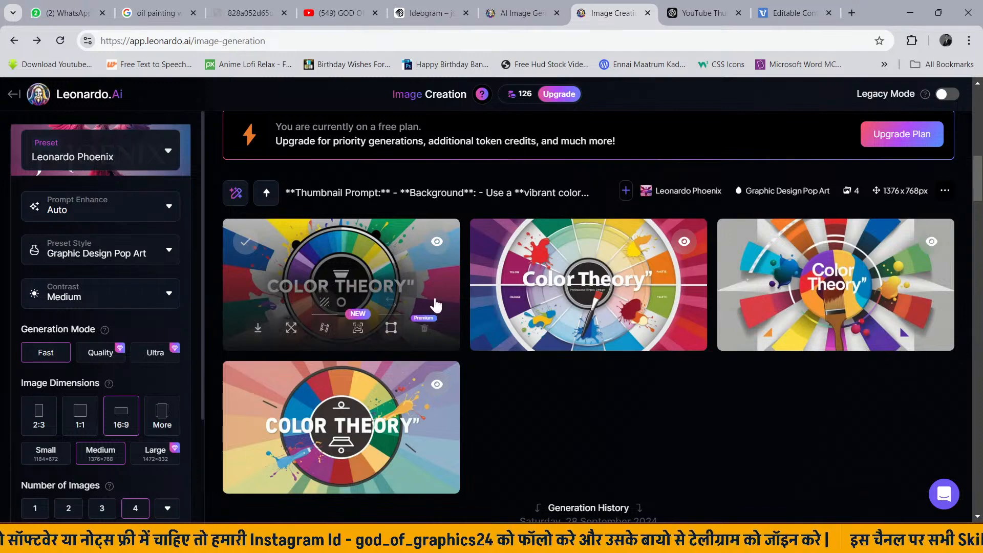
click(544, 270)
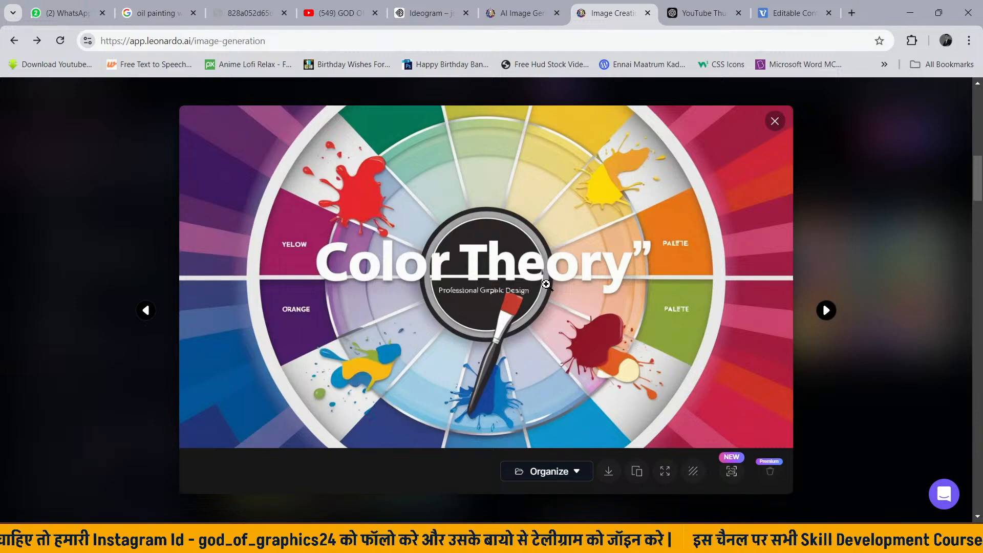
key(Left)
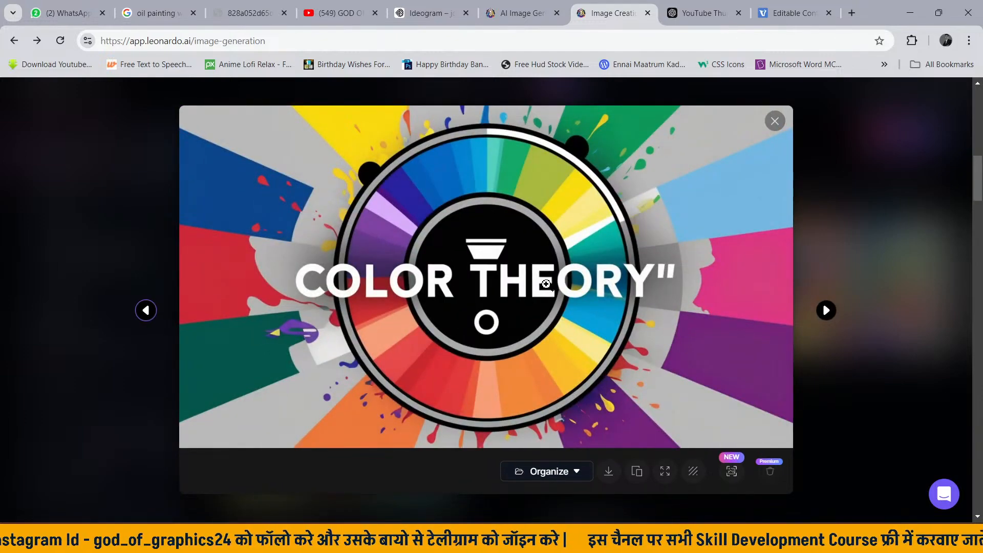
key(Left)
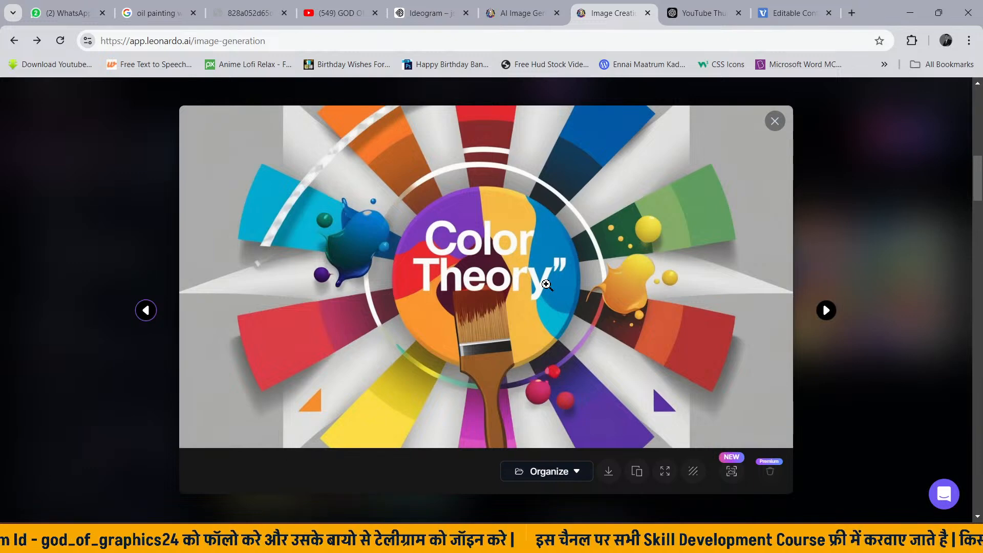
key(Right)
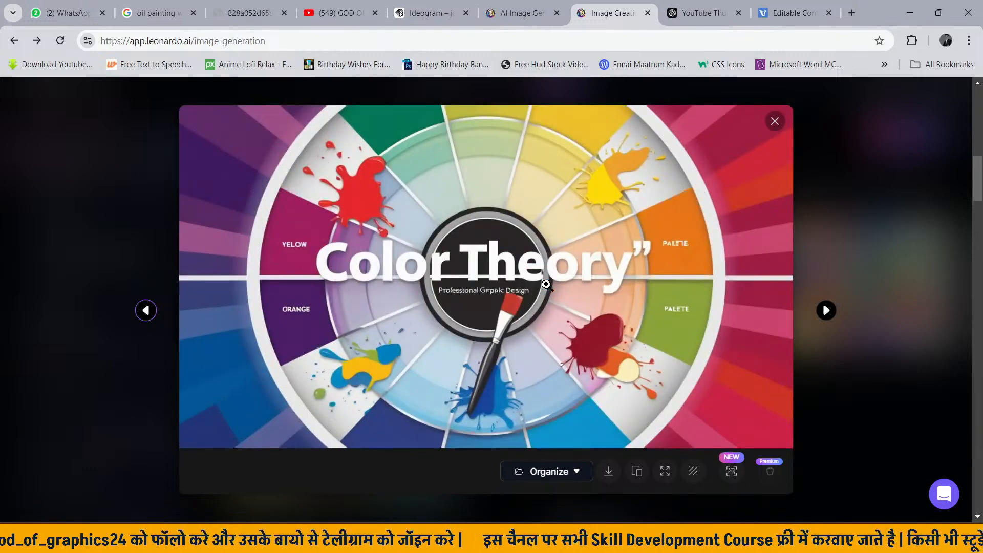
key(Right)
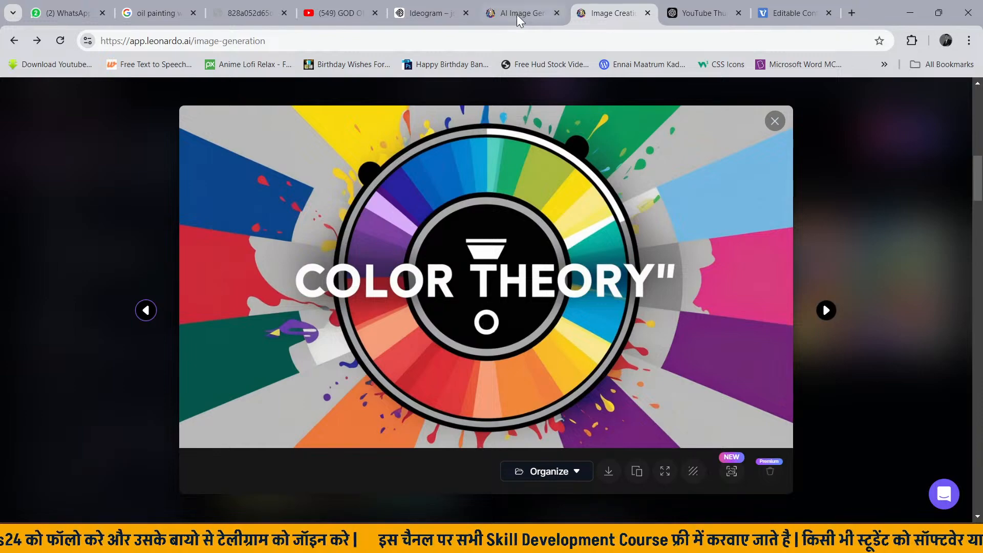
click(774, 121)
- Switch to Ideogram, compare its generated Color Theory thumbnails at full size and return to the profile gallery
click(444, 7)
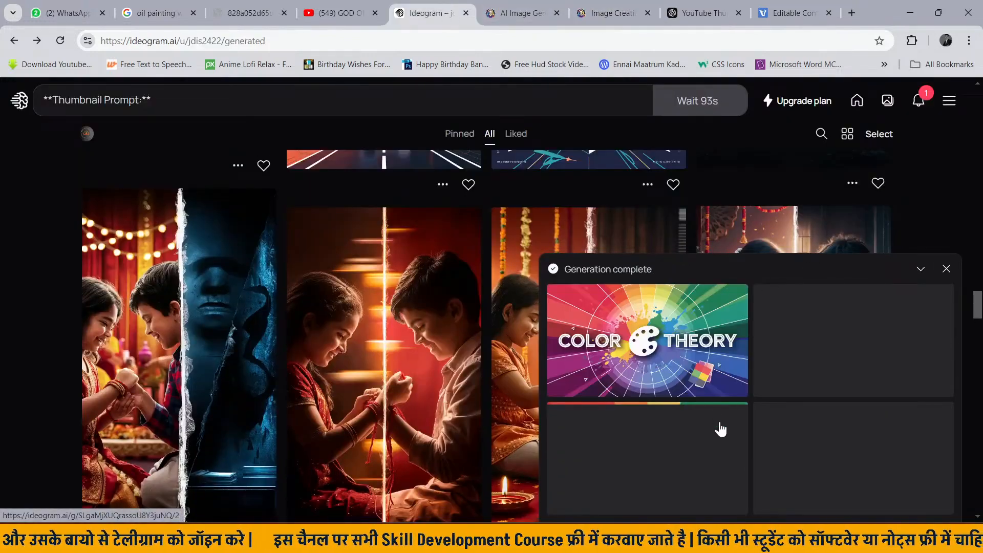
click(692, 362)
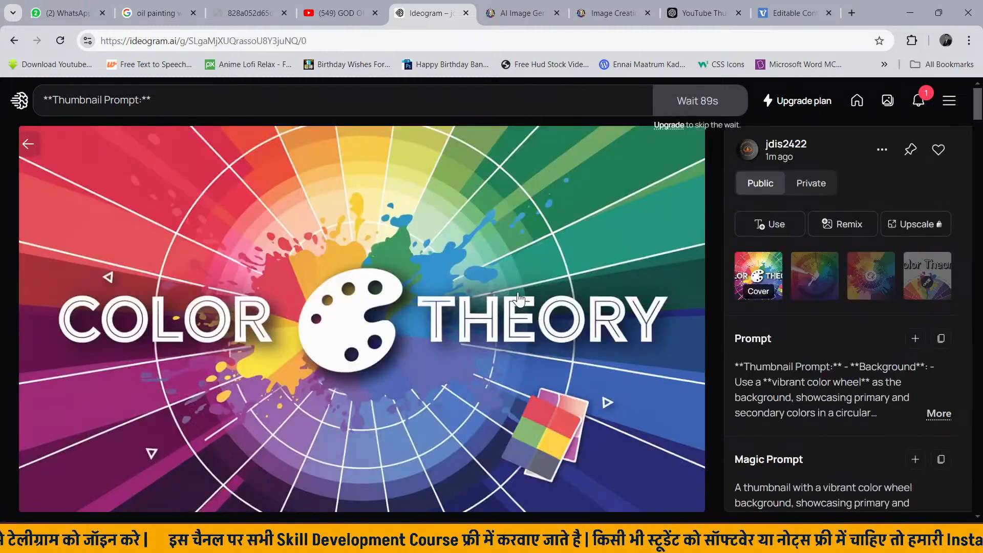
key(Right)
key(Right)
key(Left)
key(Right)
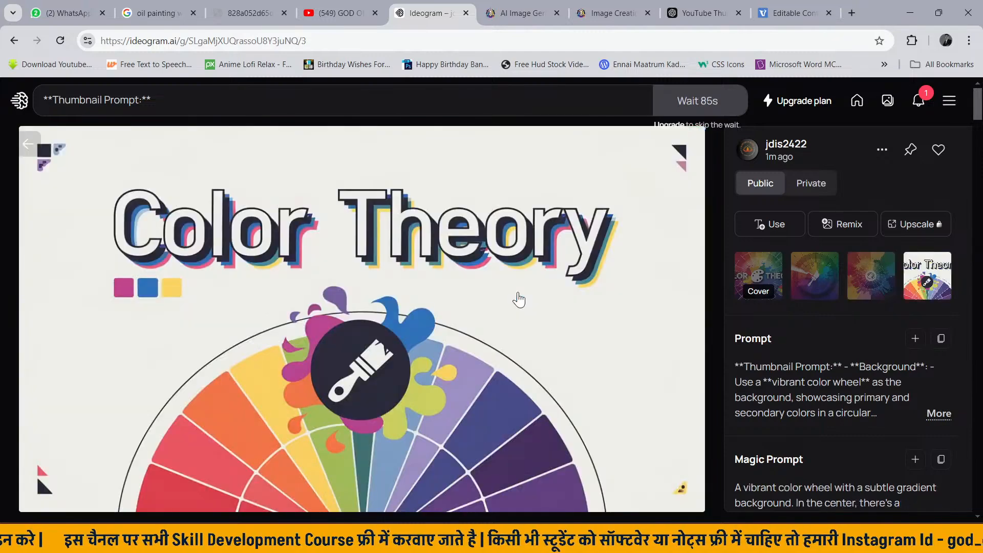
key(Right)
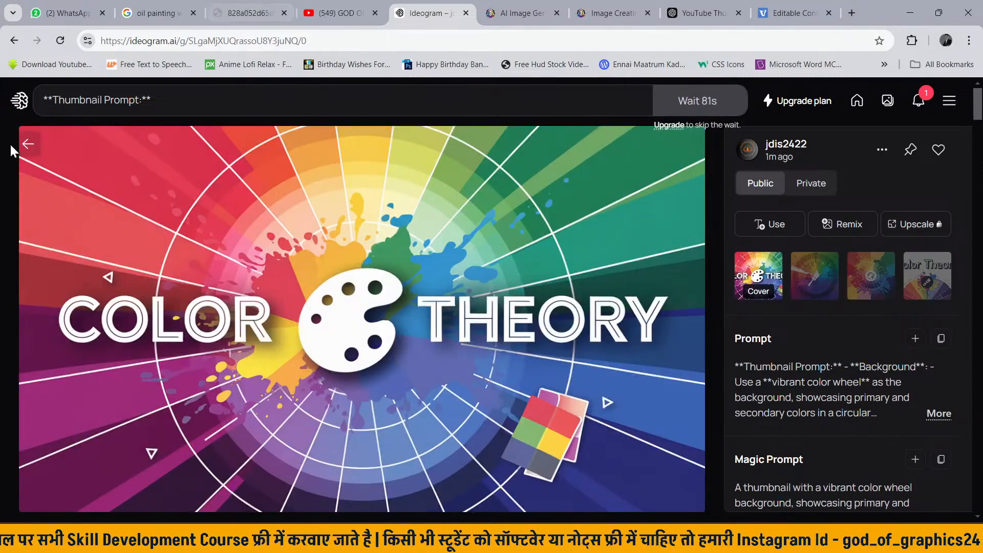
click(28, 144)
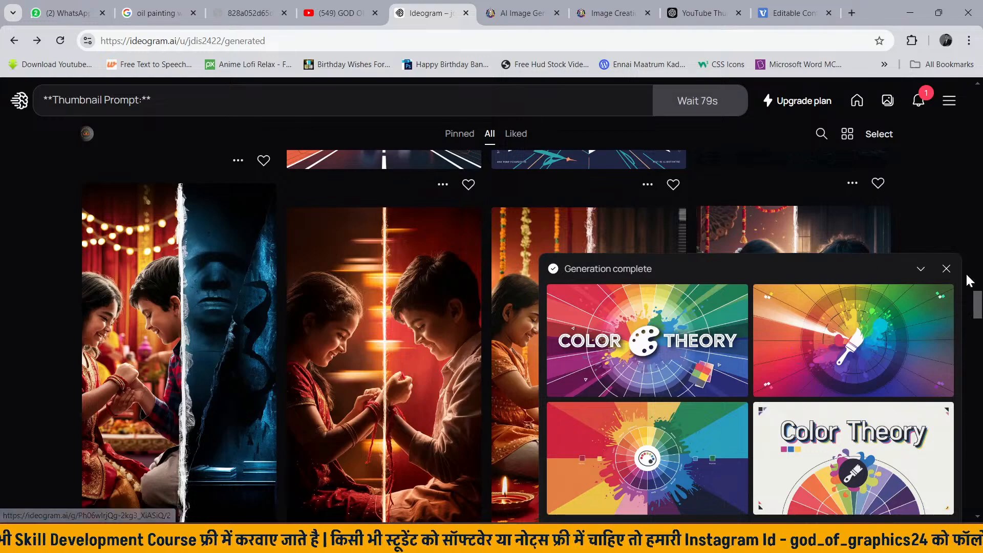
- Dismiss the finished generation preview and the profile changes notice, and open Ideogram's Explore page
click(946, 268)
scroll(527, 297, up, 10)
scroll(527, 297, up, 15)
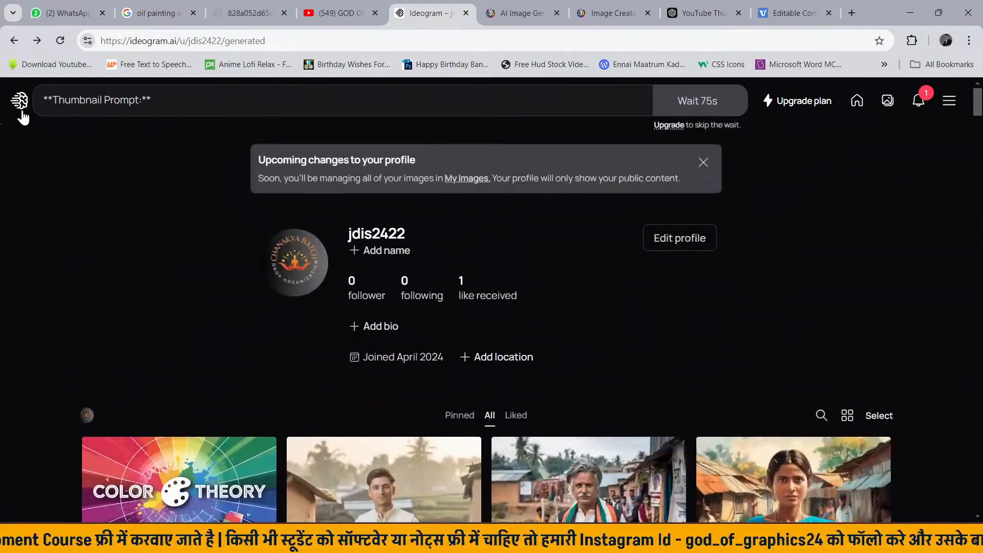
click(703, 164)
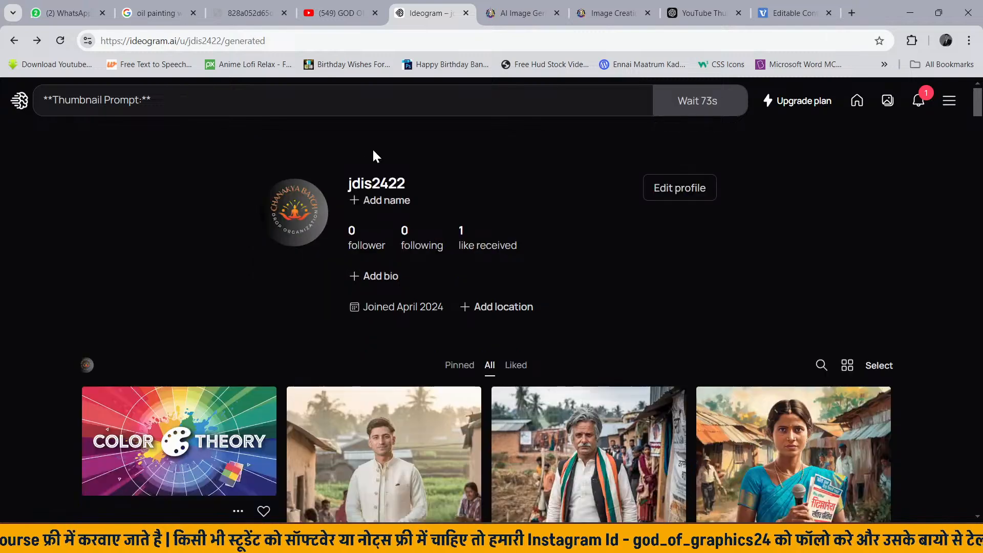
click(861, 106)
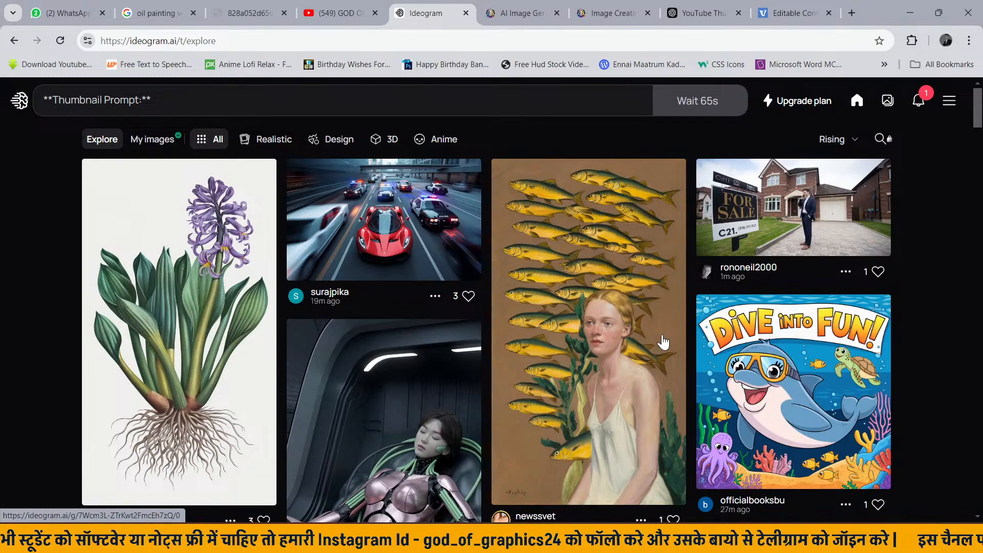
- Close the Ideogram, Leonardo.Ai and ChatGPT tabs and bring up a blank new tab
click(523, 11)
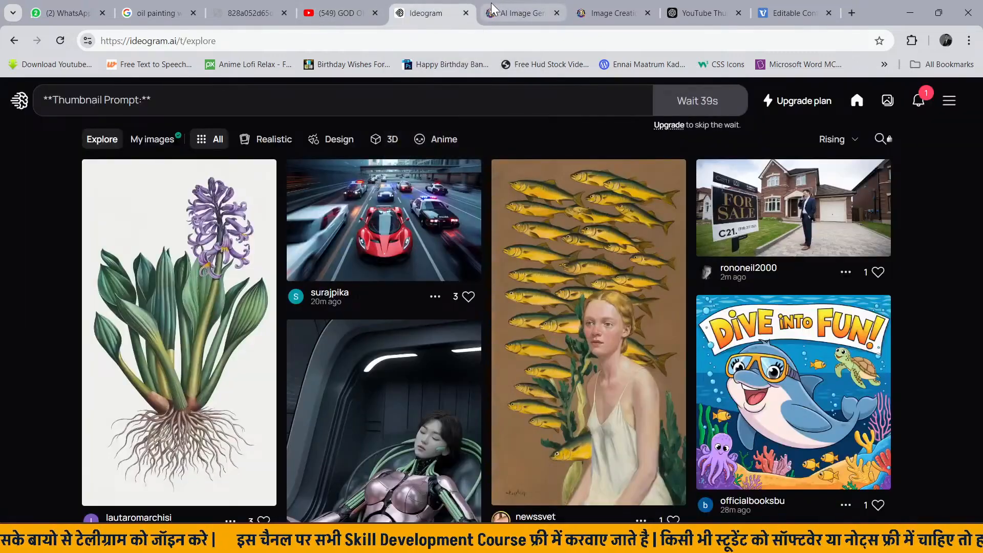
click(465, 13)
click(468, 11)
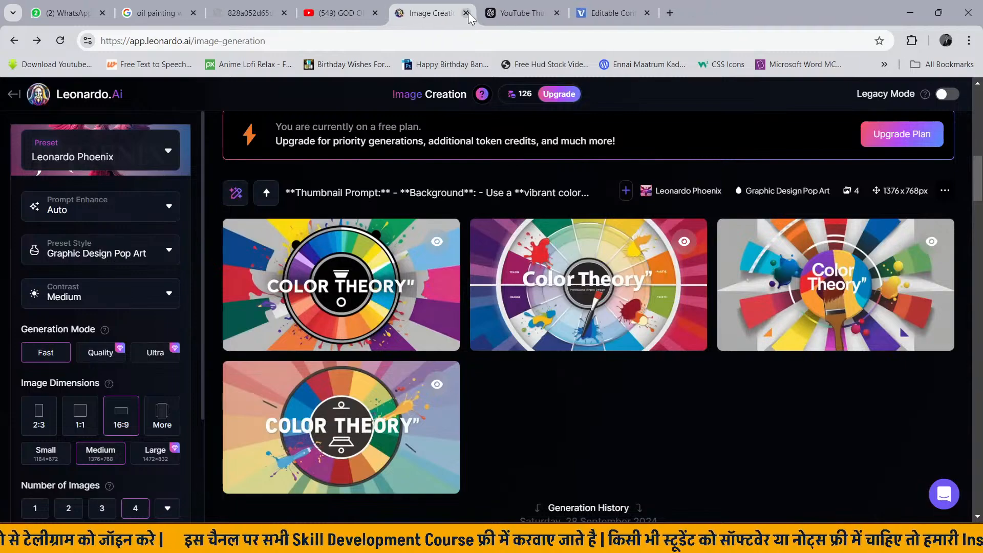
click(468, 11)
click(468, 11)
click(492, 12)
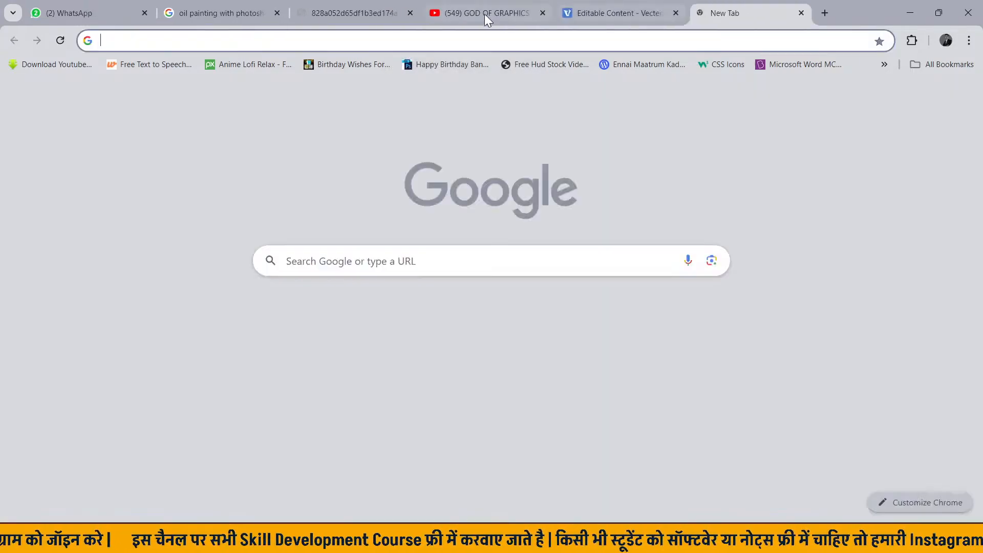